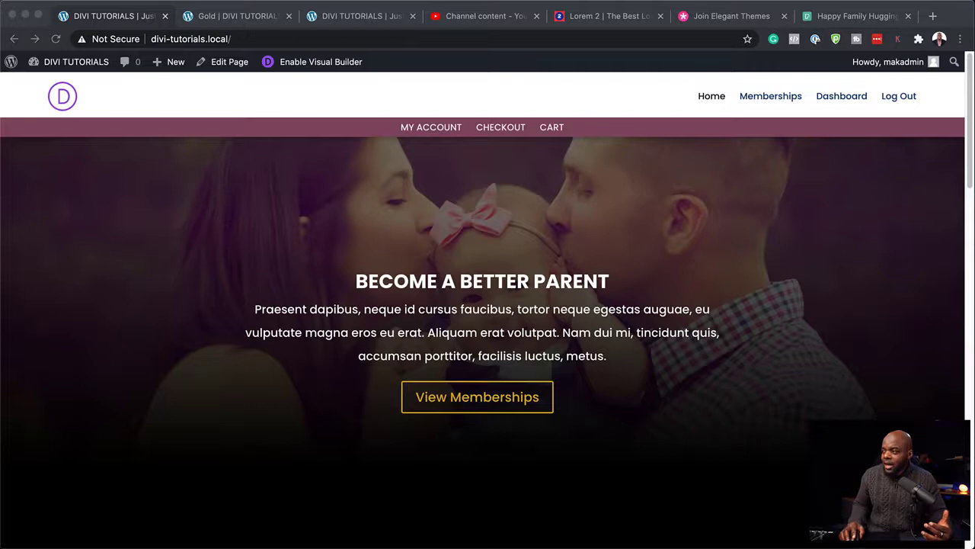
- Look through the membership site's home page, from the hero banner and feature boxes down to the testimonials
{"action": "scroll", "coordinate": [483, 305], "scroll_direction": "down", "scroll_amount": 1}
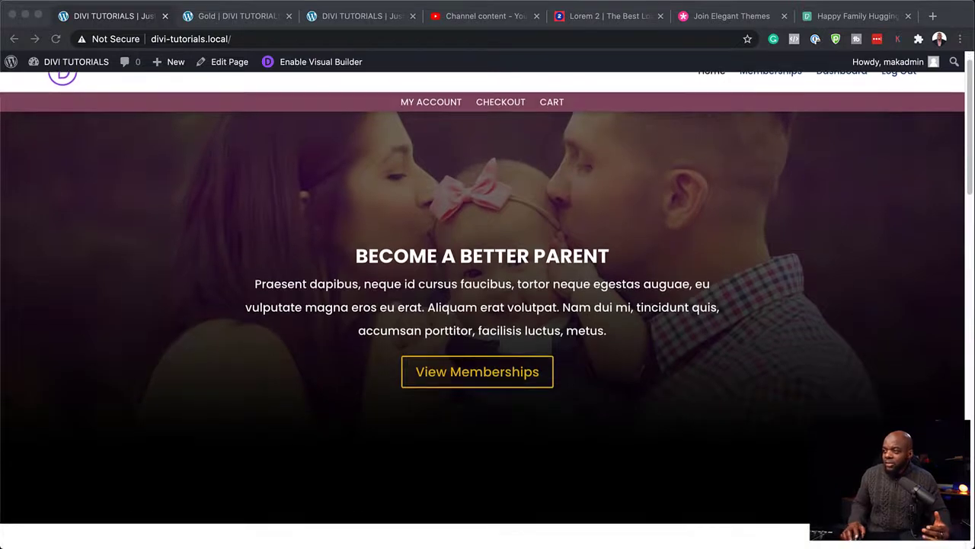
{"action": "scroll", "coordinate": [483, 304], "scroll_direction": "down", "scroll_amount": 5}
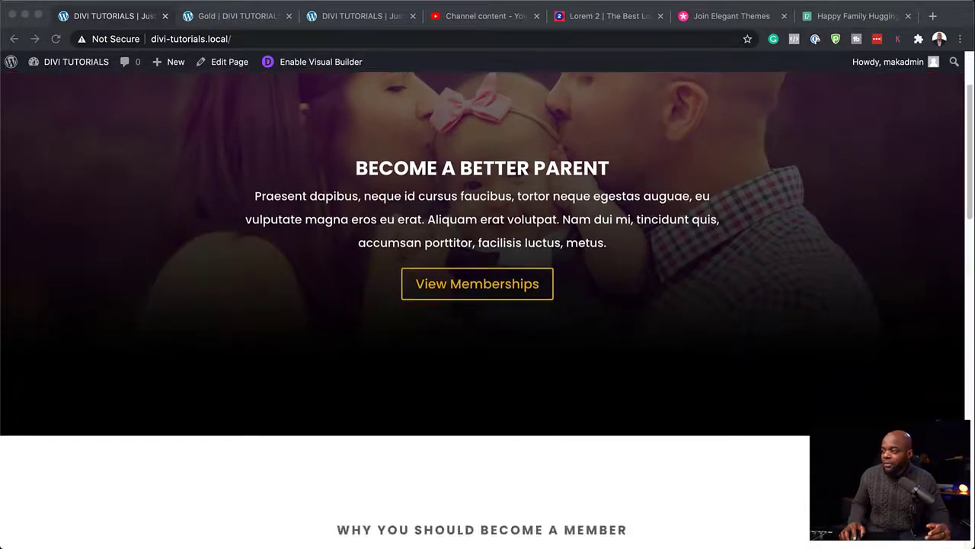
{"action": "scroll", "coordinate": [483, 305], "scroll_direction": "down", "scroll_amount": 6}
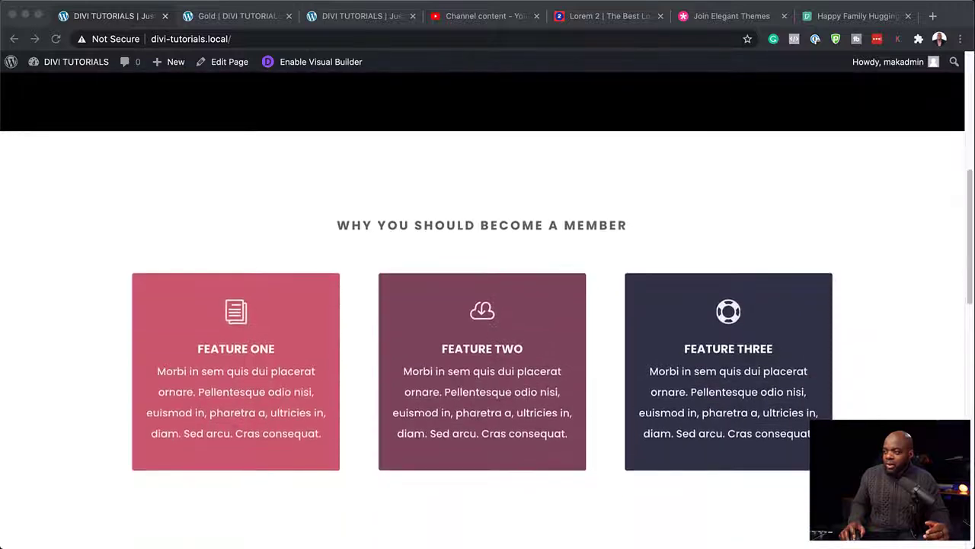
{"action": "scroll", "coordinate": [483, 304], "scroll_direction": "down", "scroll_amount": 8}
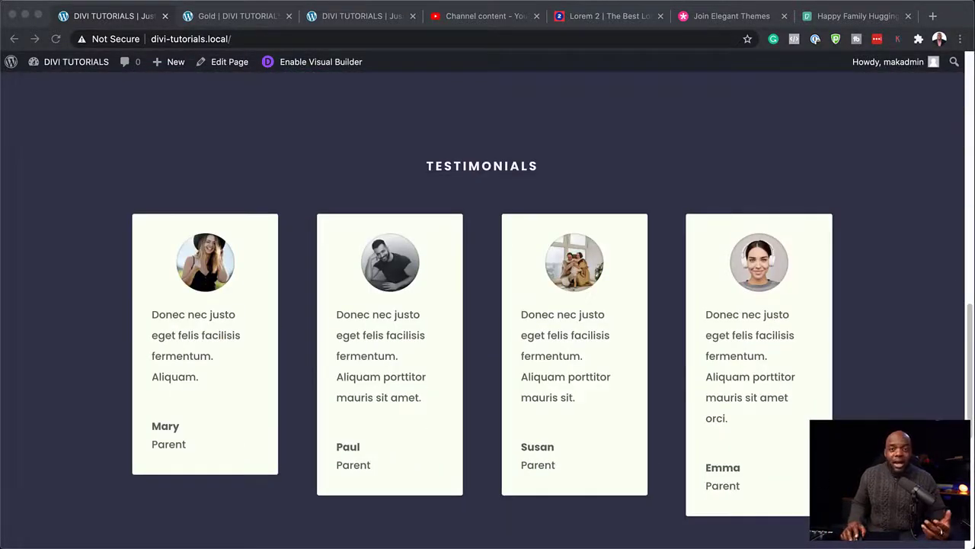
{"action": "scroll", "coordinate": [483, 305], "scroll_direction": "up", "scroll_amount": 20}
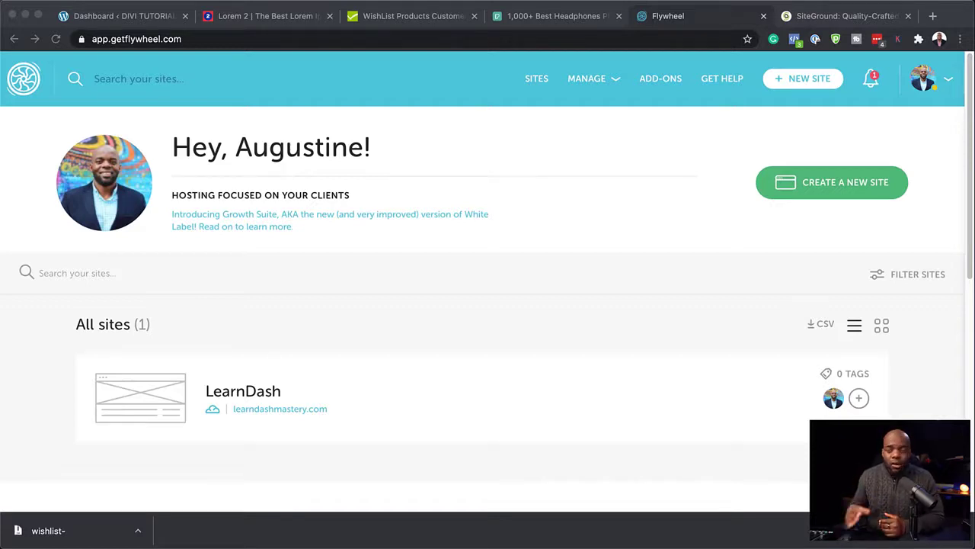
- Open the LearnDash site in Flywheel and look through its list of backups
{"action": "scroll", "coordinate": [488, 283], "scroll_direction": "down", "scroll_amount": 1}
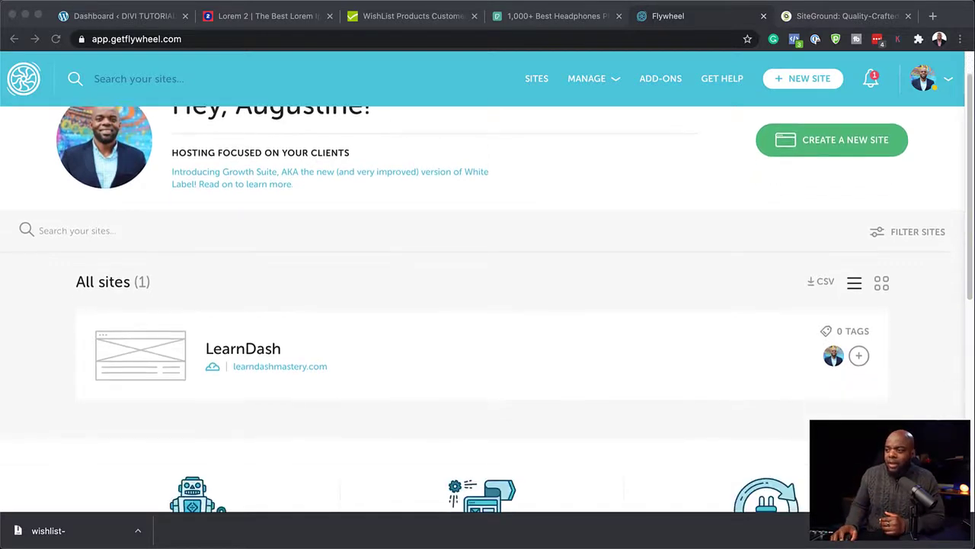
{"action": "left_click", "coordinate": [262, 352]}
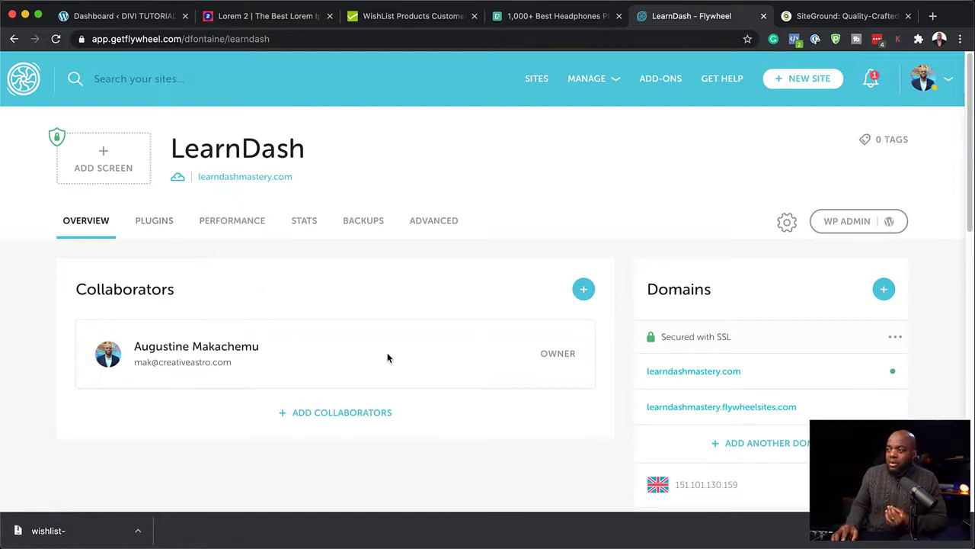
{"action": "left_click", "coordinate": [372, 222]}
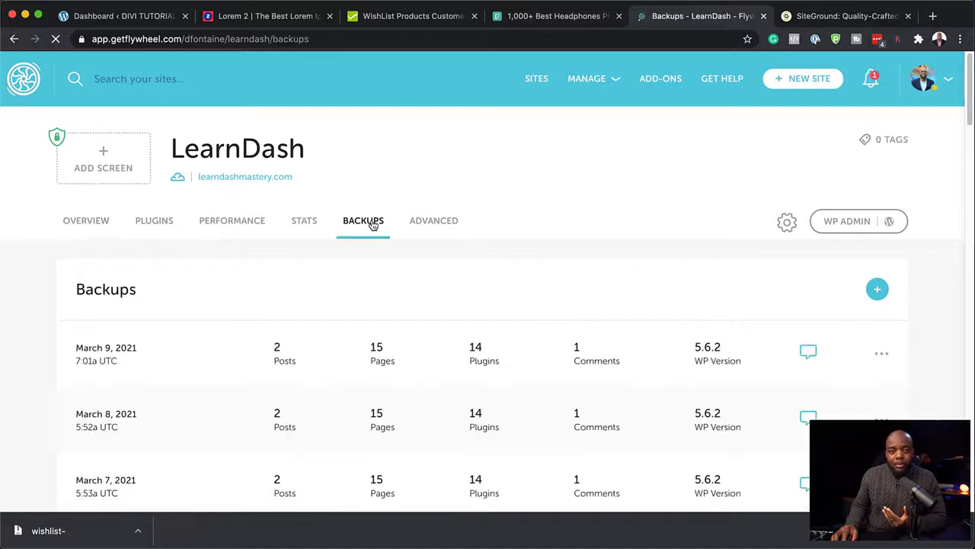
{"action": "scroll", "coordinate": [272, 335], "scroll_direction": "down", "scroll_amount": 1}
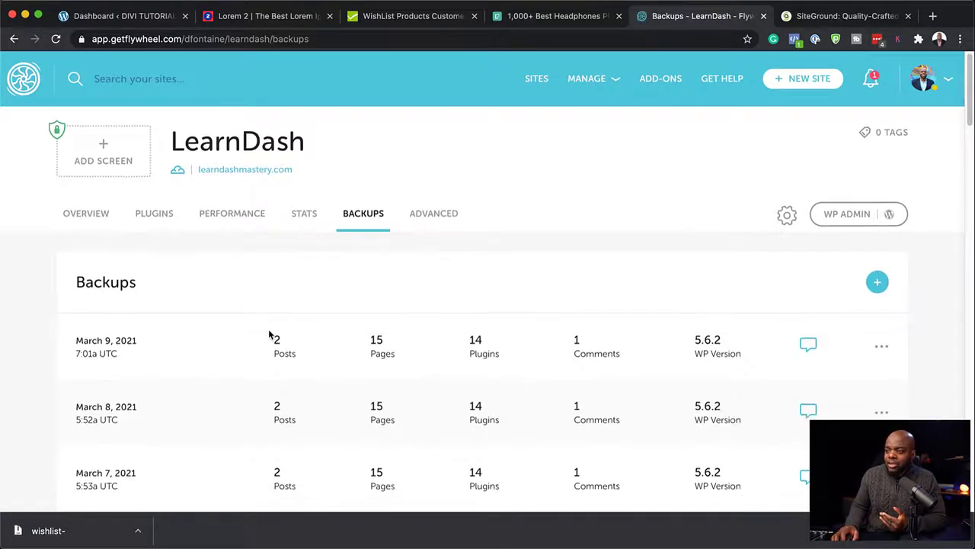
{"action": "scroll", "coordinate": [164, 335], "scroll_direction": "down", "scroll_amount": 3}
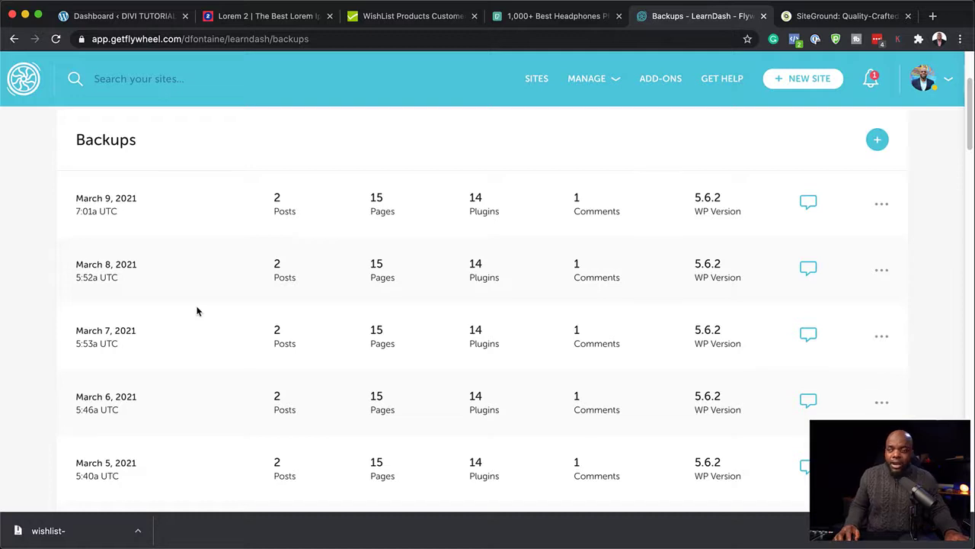
{"action": "scroll", "coordinate": [263, 336], "scroll_direction": "up", "scroll_amount": 3}
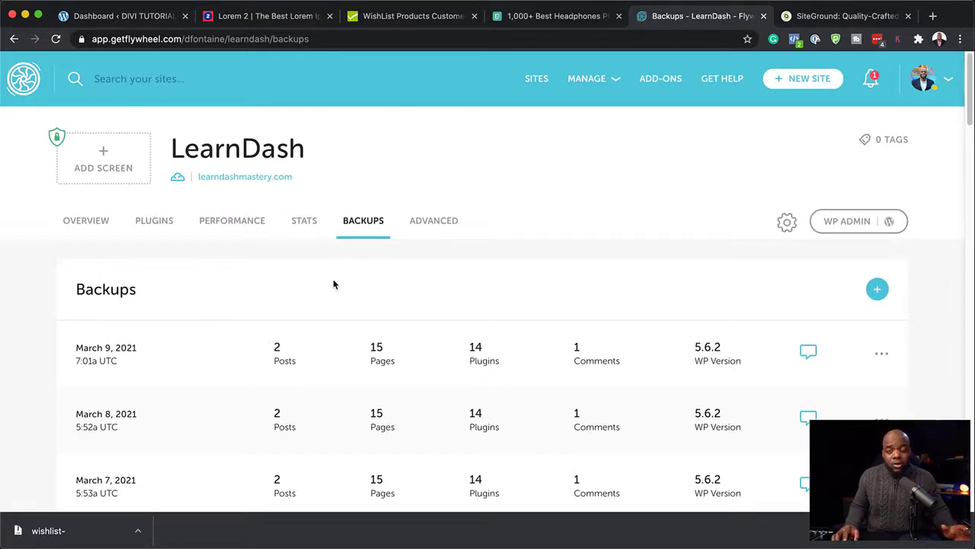
- View the SiteGround web hosting page and the WishList Products customer dashboard
{"action": "left_click", "coordinate": [819, 19]}
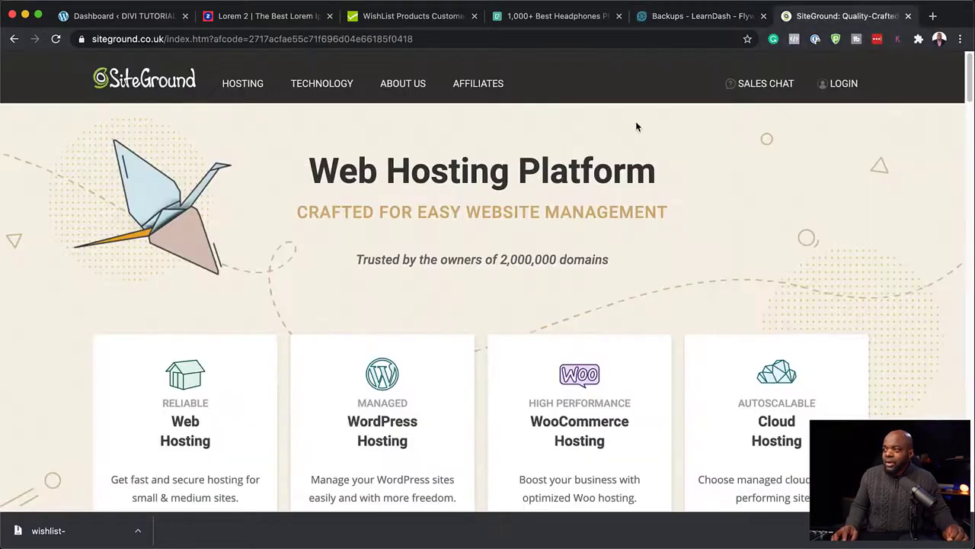
{"action": "mouse_move", "coordinate": [283, 109]}
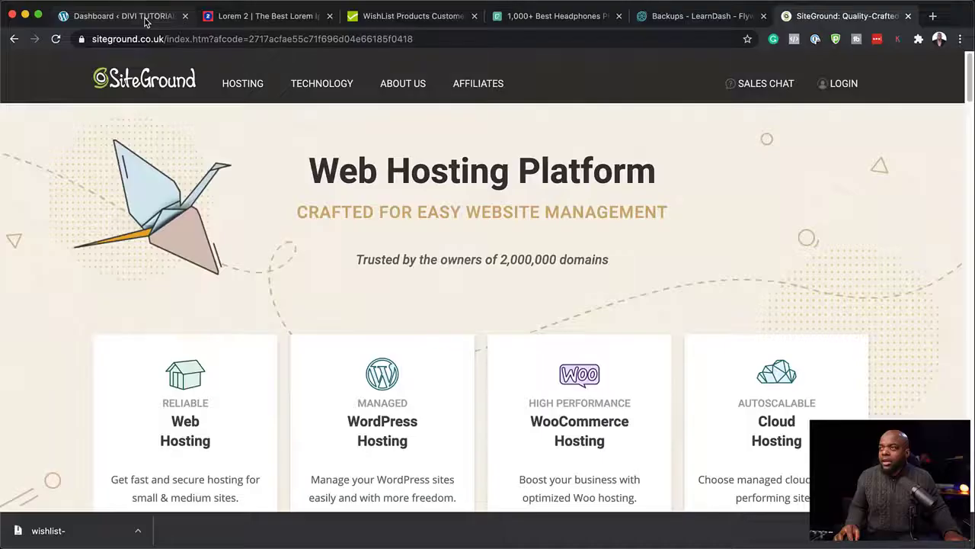
{"action": "left_click", "coordinate": [145, 18]}
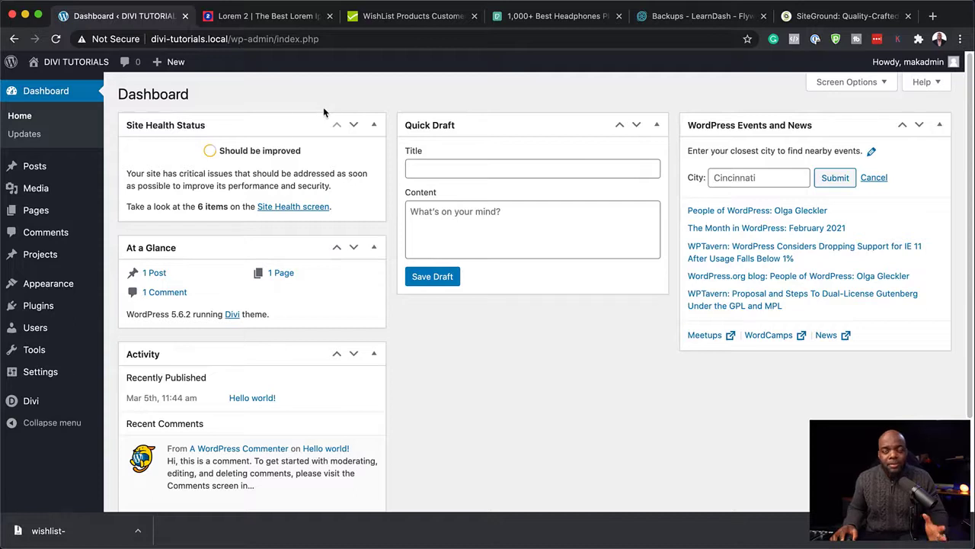
{"action": "left_click", "coordinate": [394, 21]}
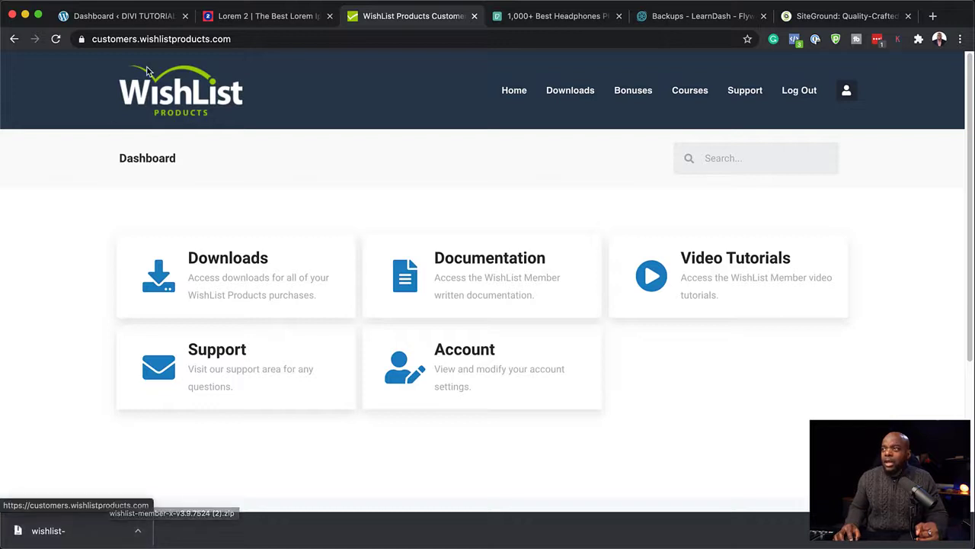
- Install and activate the WishList Member plugin on the DIVI TUTORIALS site from the downloaded wishlist-member-x-v3.9.7524 (2).zip
{"action": "left_click", "coordinate": [146, 17]}
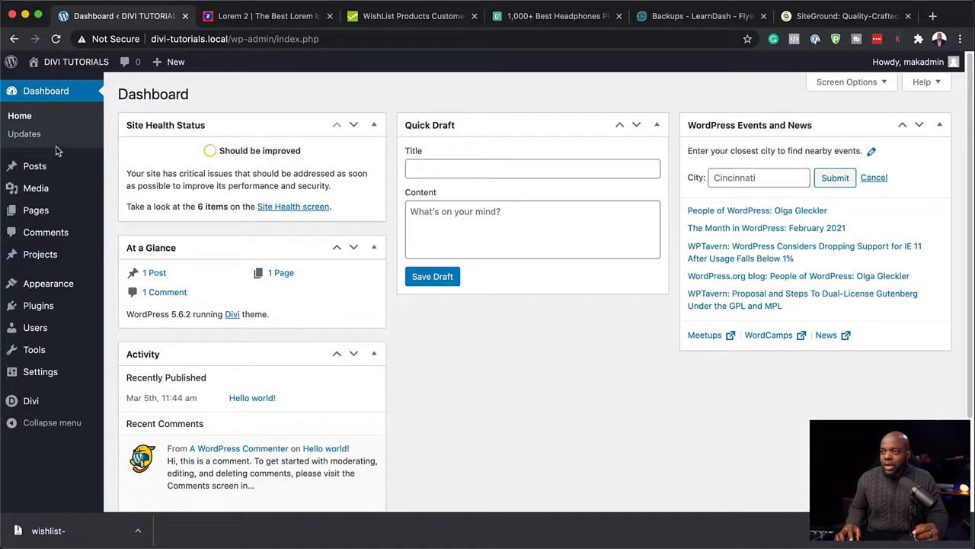
{"action": "mouse_move", "coordinate": [44, 312]}
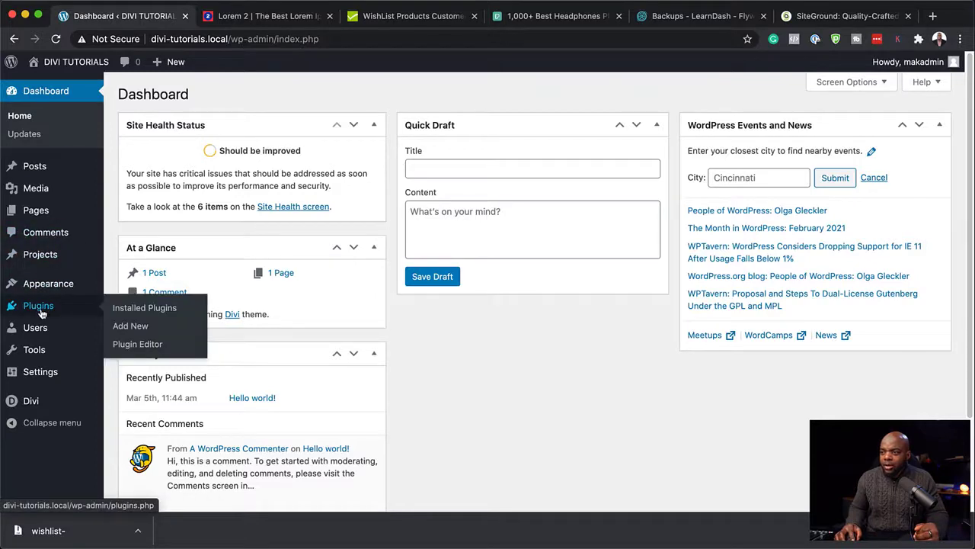
{"action": "left_click", "coordinate": [142, 333]}
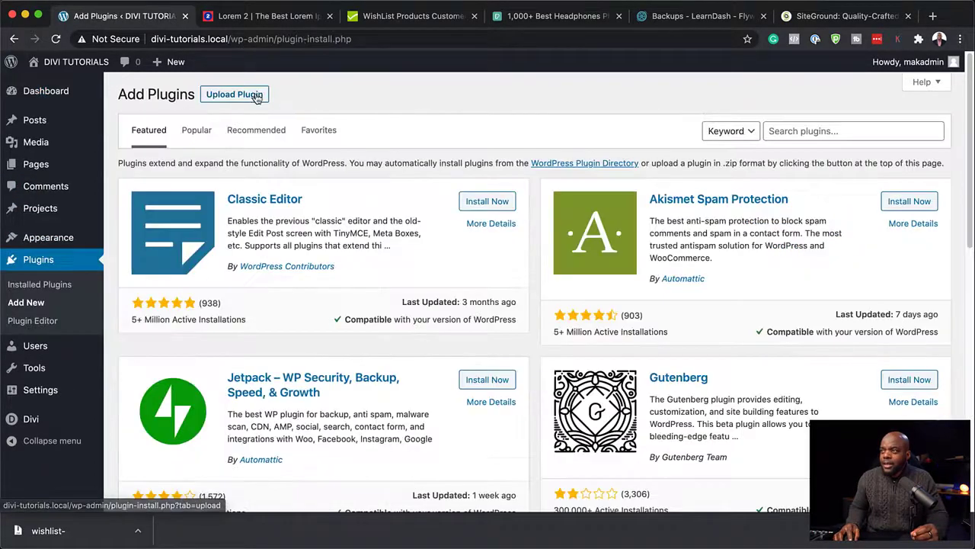
{"action": "left_click", "coordinate": [250, 96]}
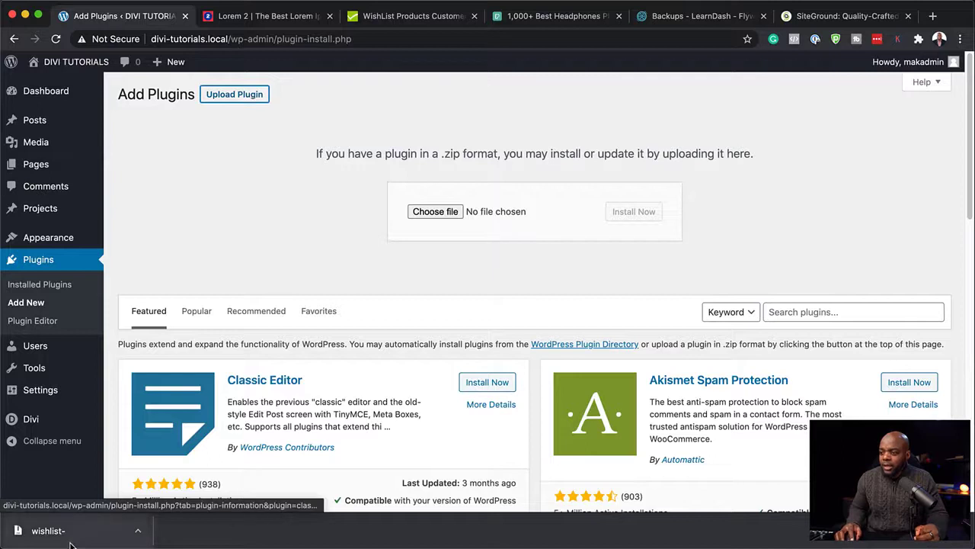
{"action": "left_click_drag", "start_coordinate": [65, 531], "coordinate": [535, 216]}
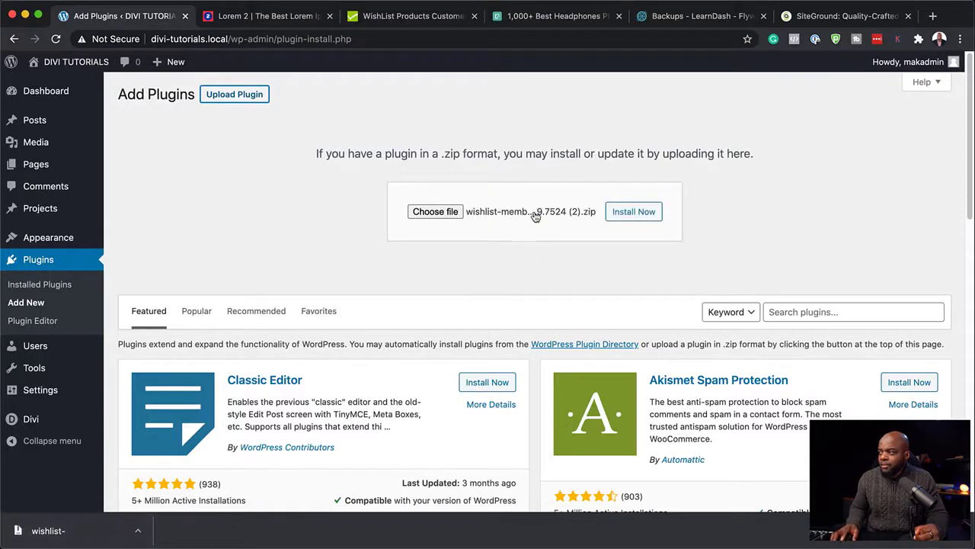
{"action": "left_click", "coordinate": [622, 214]}
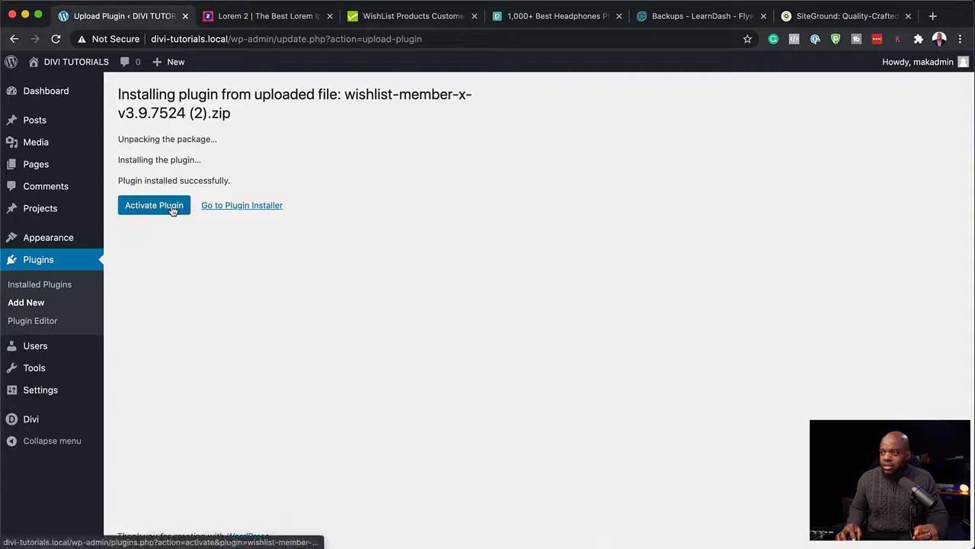
{"action": "left_click", "coordinate": [173, 211]}
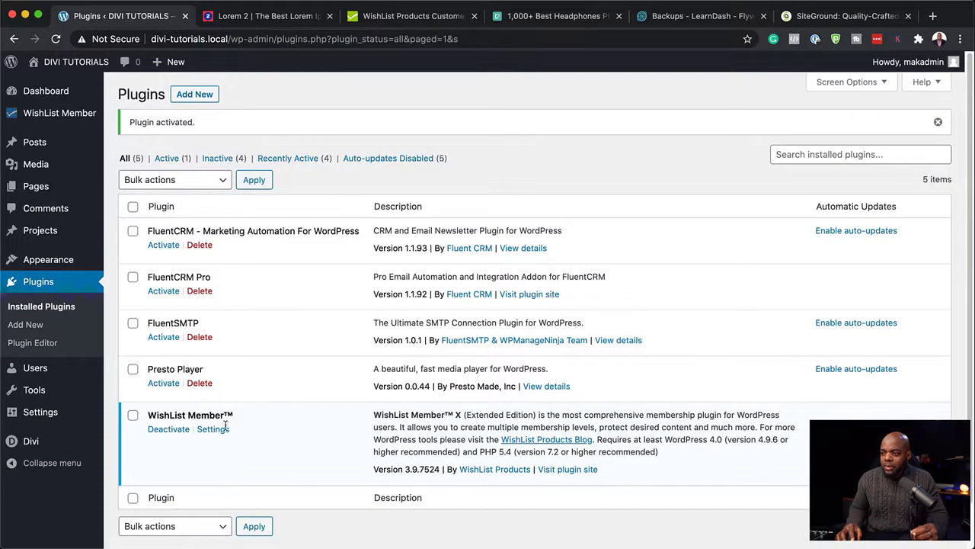
- Set up a membership level named Gold with Ongoing access in WishList Member's wizard, without extra level requirements or content protection options
{"action": "left_click", "coordinate": [56, 116]}
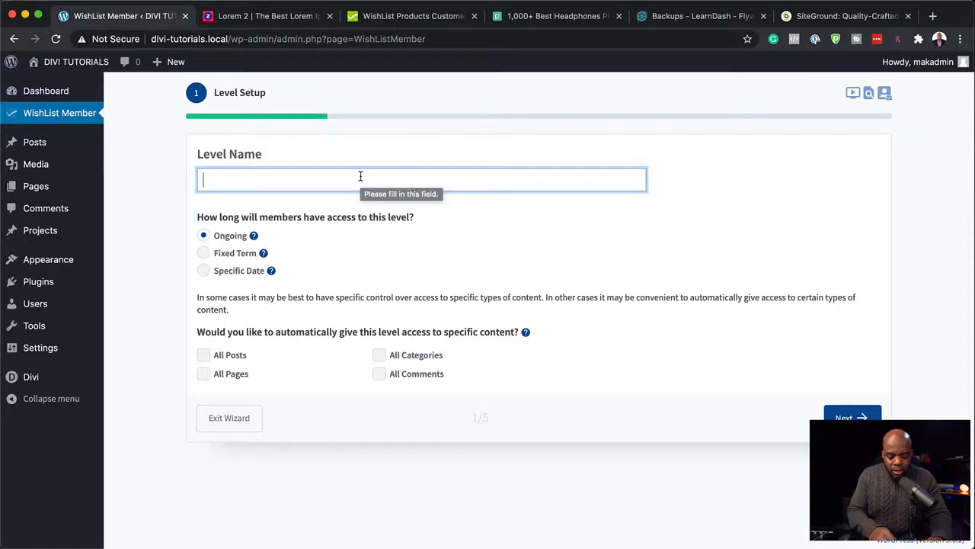
{"action": "type", "text": "Gold"}
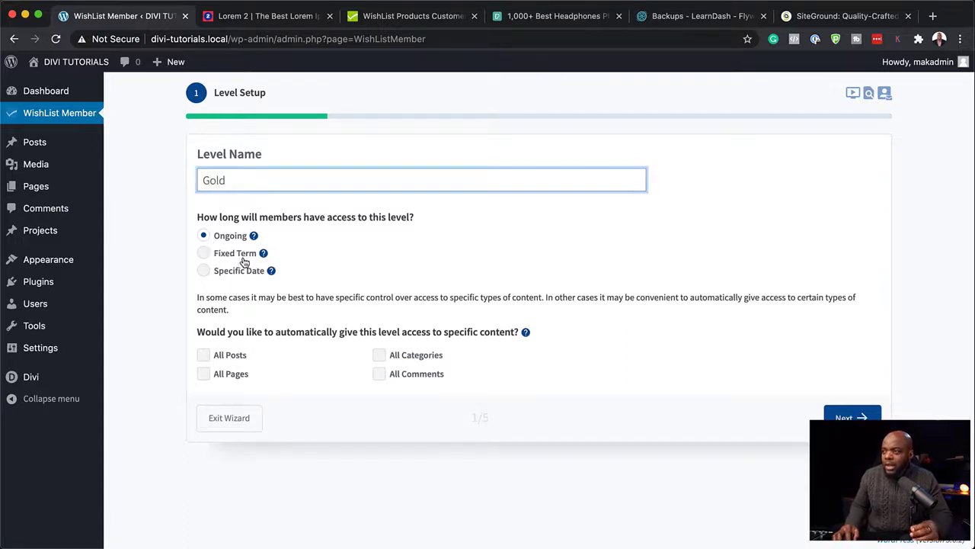
{"action": "left_click", "coordinate": [204, 255]}
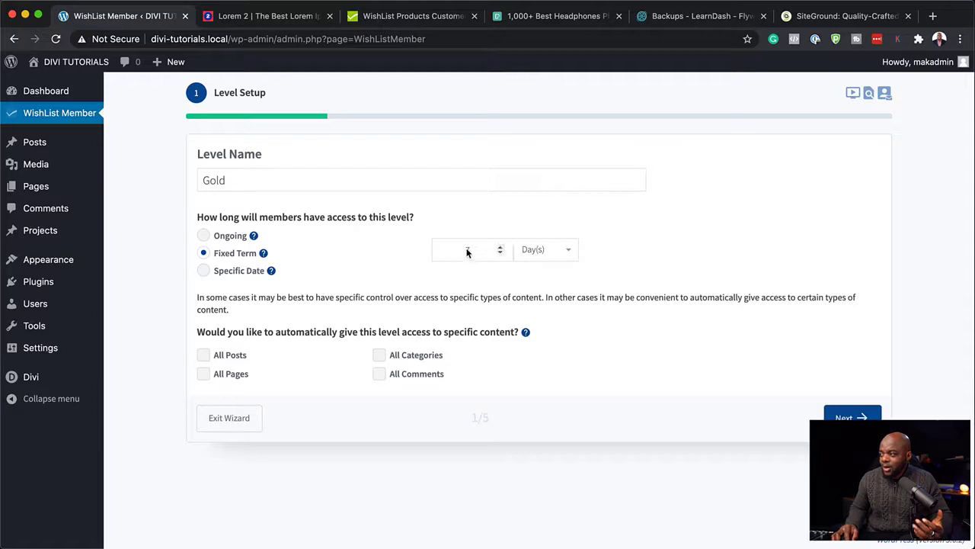
{"action": "left_click", "coordinate": [204, 238]}
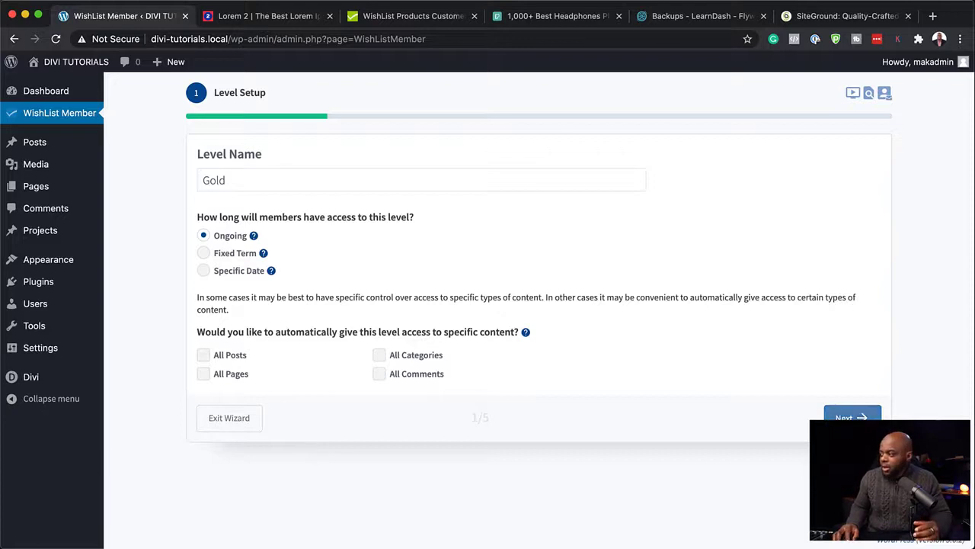
{"action": "left_click", "coordinate": [844, 415]}
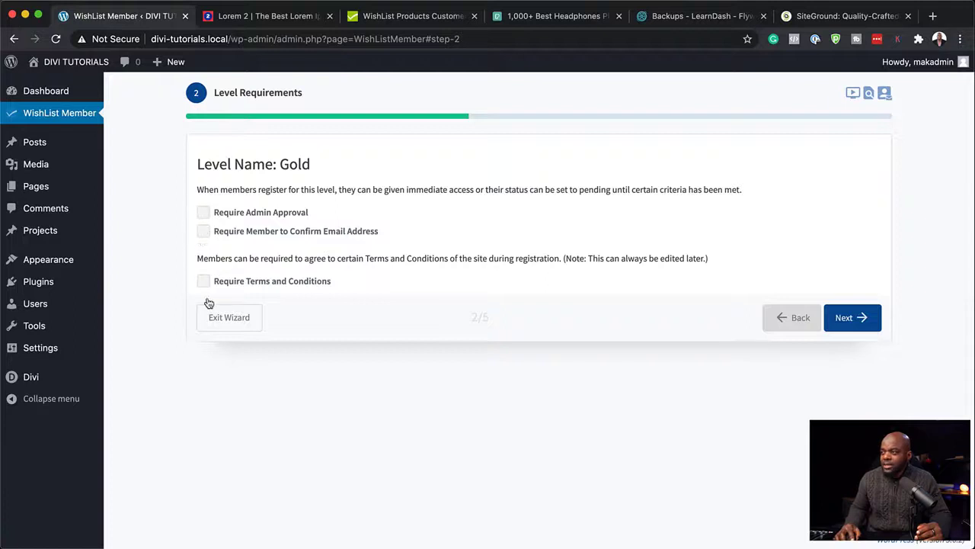
{"action": "left_click", "coordinate": [850, 319]}
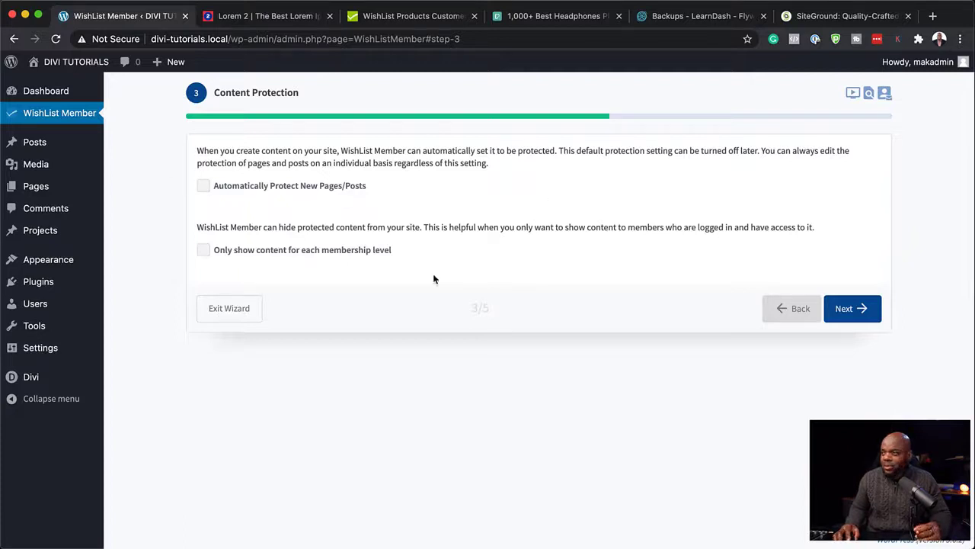
{"action": "left_click", "coordinate": [846, 308]}
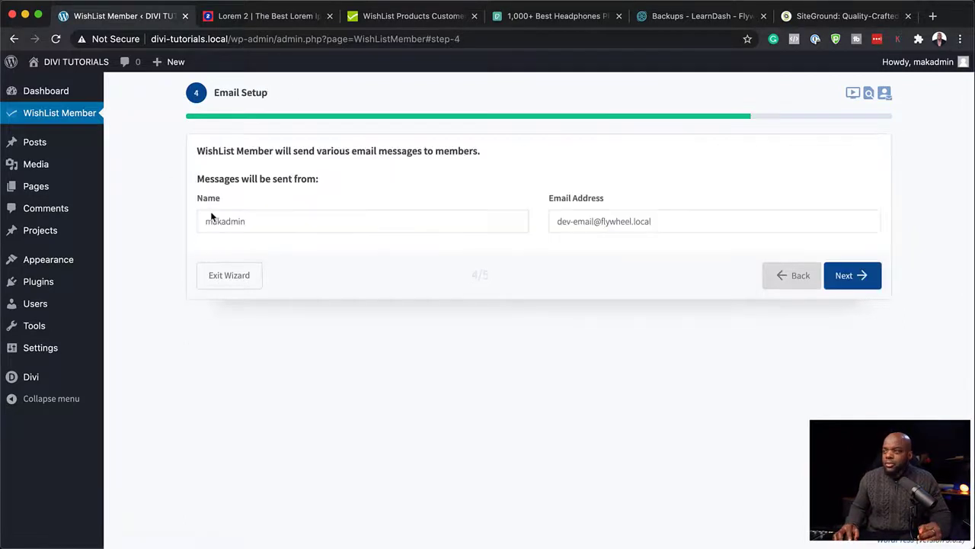
- Enter the sender's name for member emails, save the setup without any integrations and exit the wizard
{"action": "double_click", "coordinate": [257, 222]}
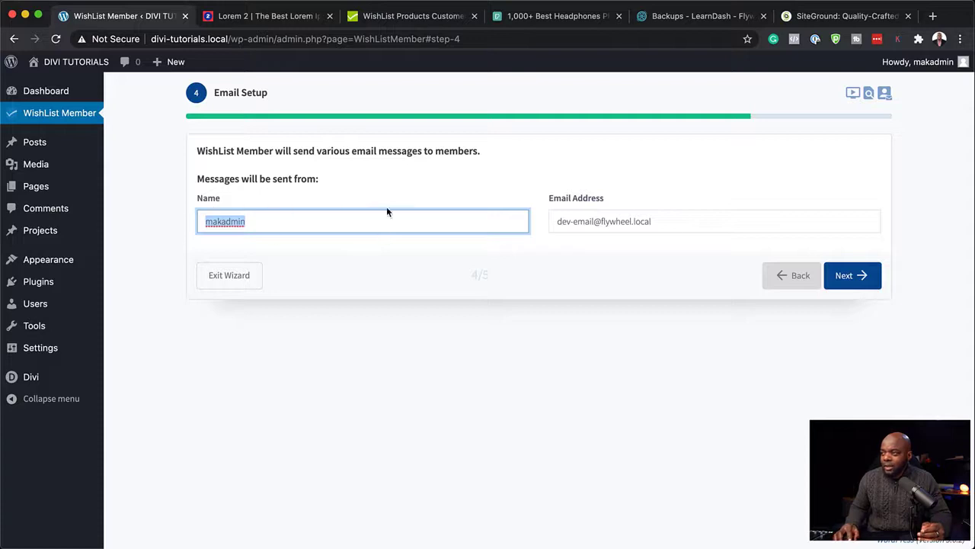
{"action": "type", "text": "Mak"}
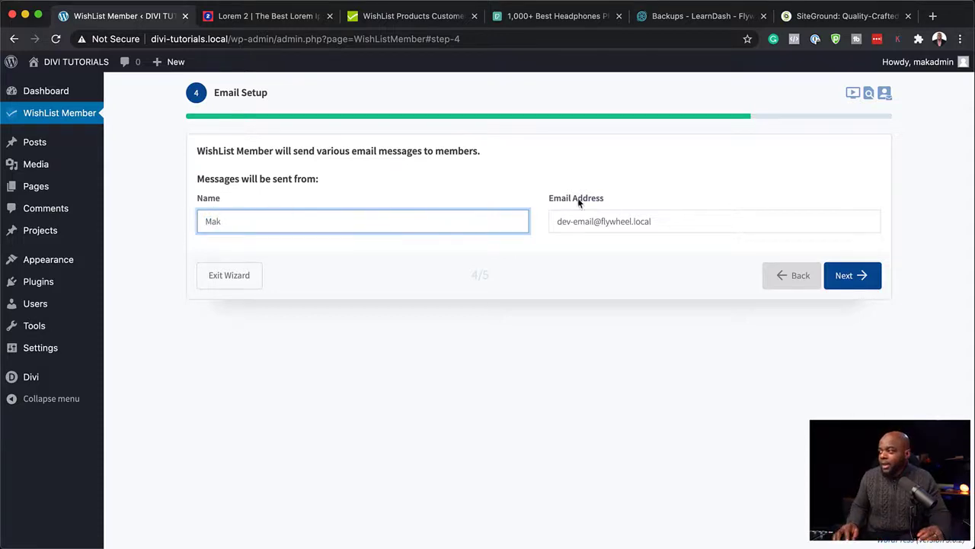
{"action": "left_click", "coordinate": [662, 223]}
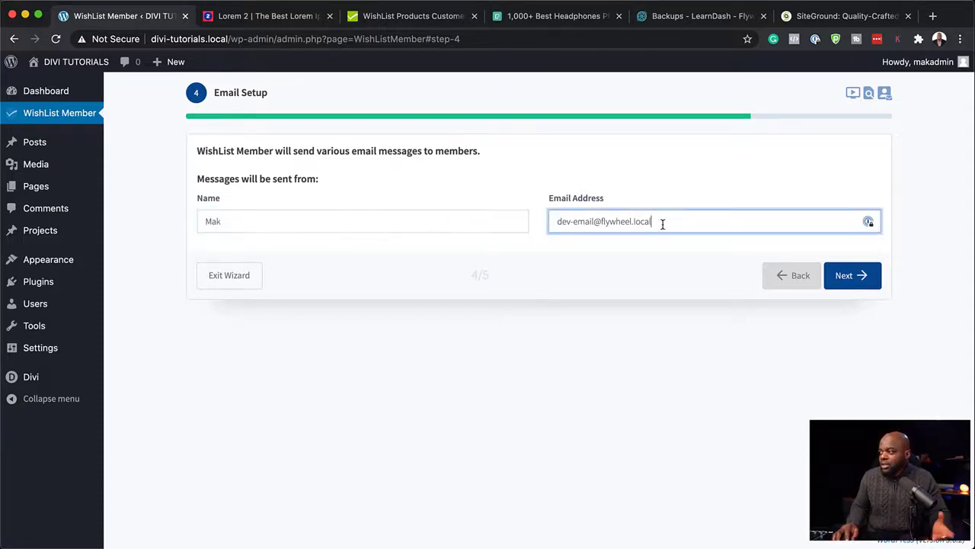
{"action": "left_click", "coordinate": [873, 271]}
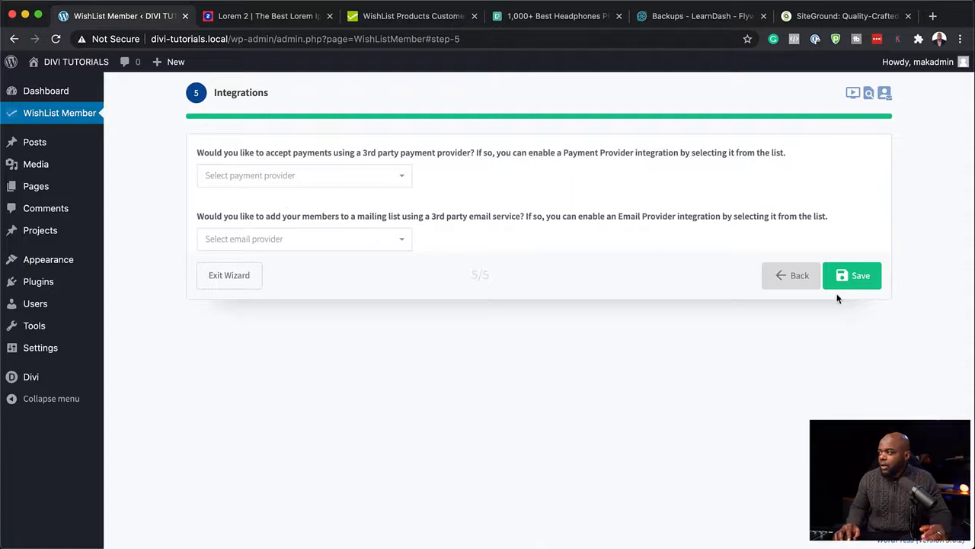
{"action": "left_click", "coordinate": [852, 275]}
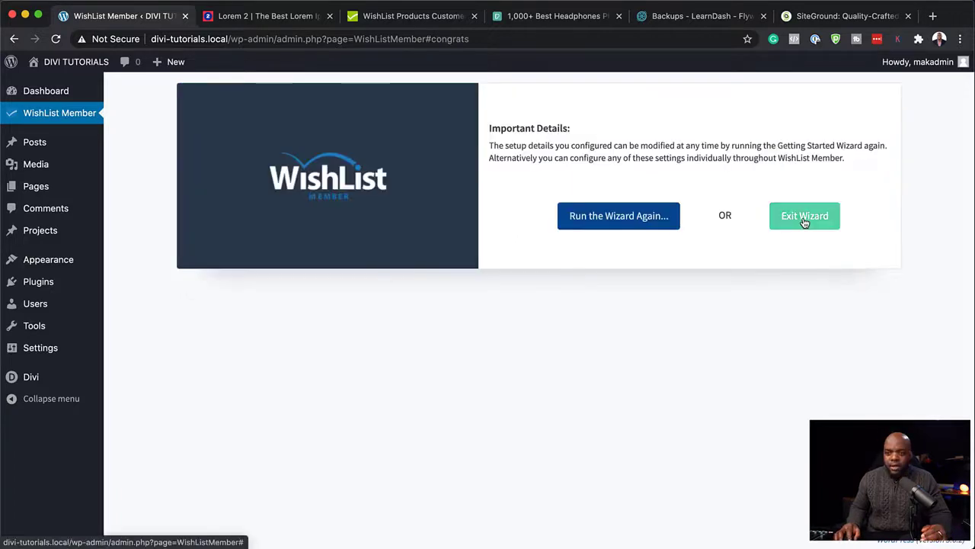
{"action": "left_click", "coordinate": [803, 218]}
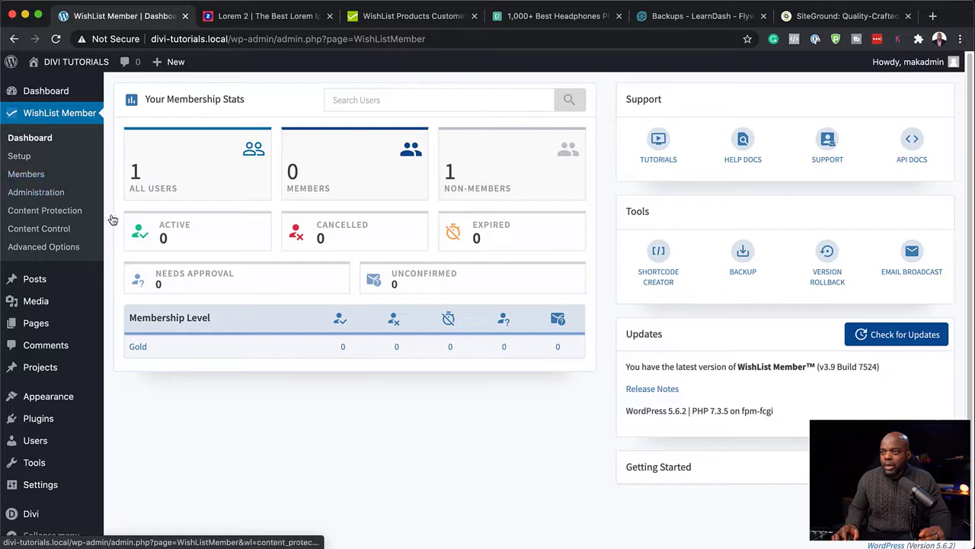
- Add a membership level named Silver with its default access settings and return to the WishList Member levels list
{"action": "left_click", "coordinate": [27, 157]}
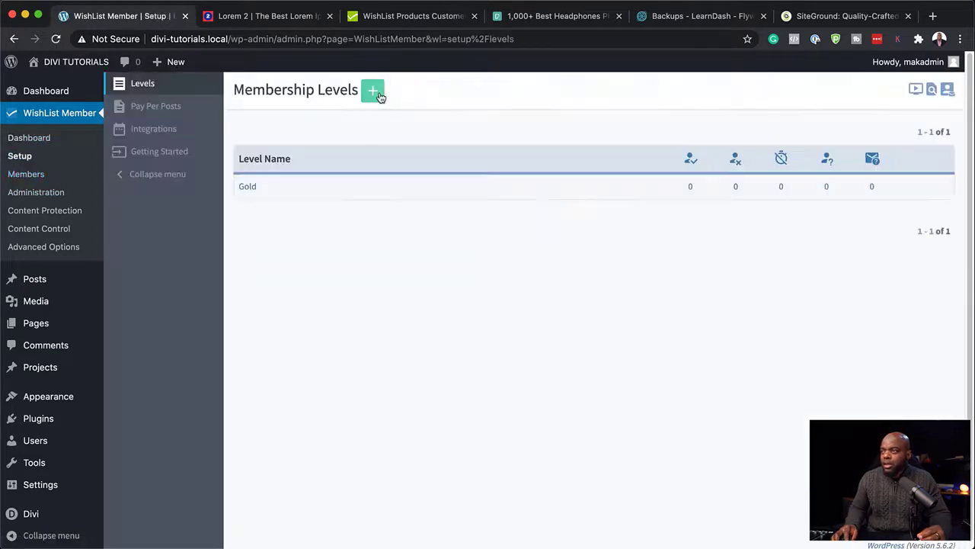
{"action": "left_click", "coordinate": [370, 92]}
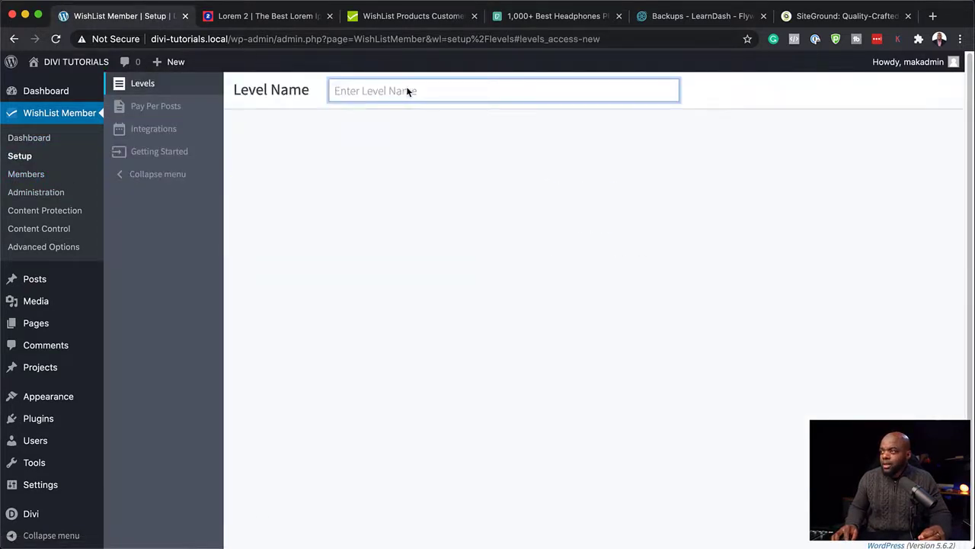
{"action": "type", "text": "S"}
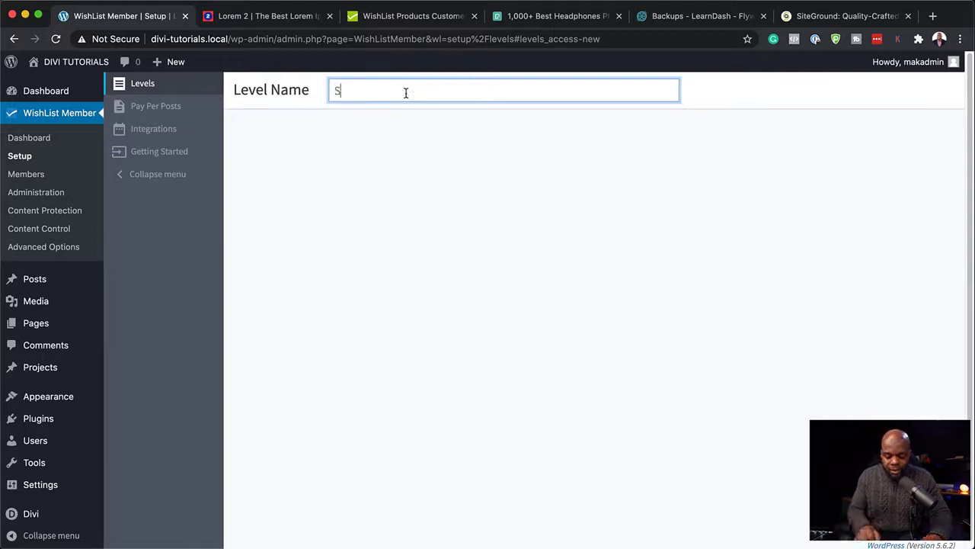
{"action": "type", "text": "ilver"}
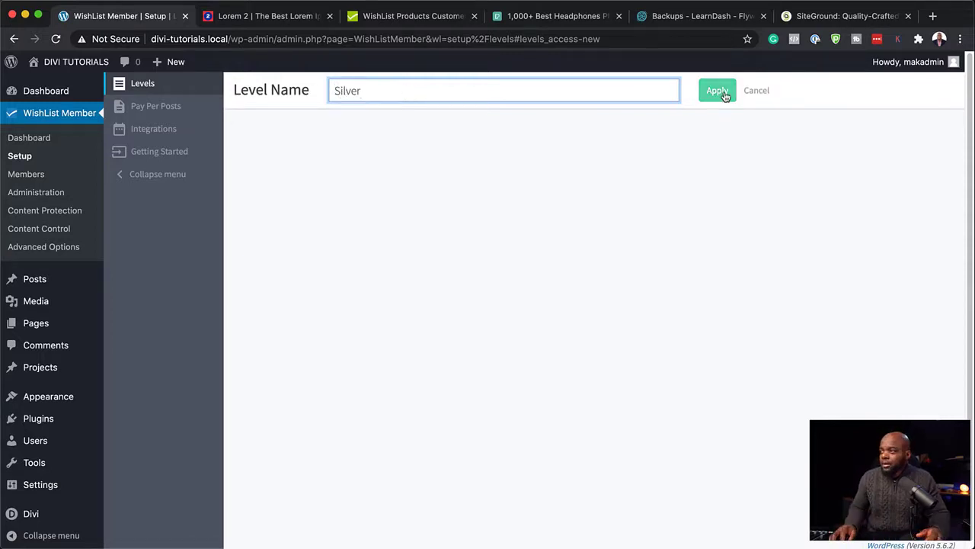
{"action": "left_click", "coordinate": [717, 91]}
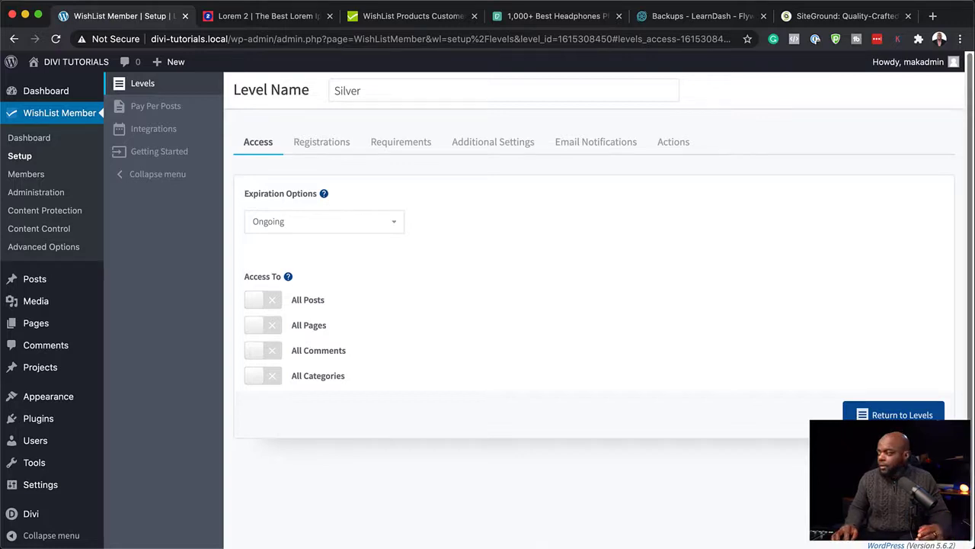
{"action": "left_click", "coordinate": [902, 414]}
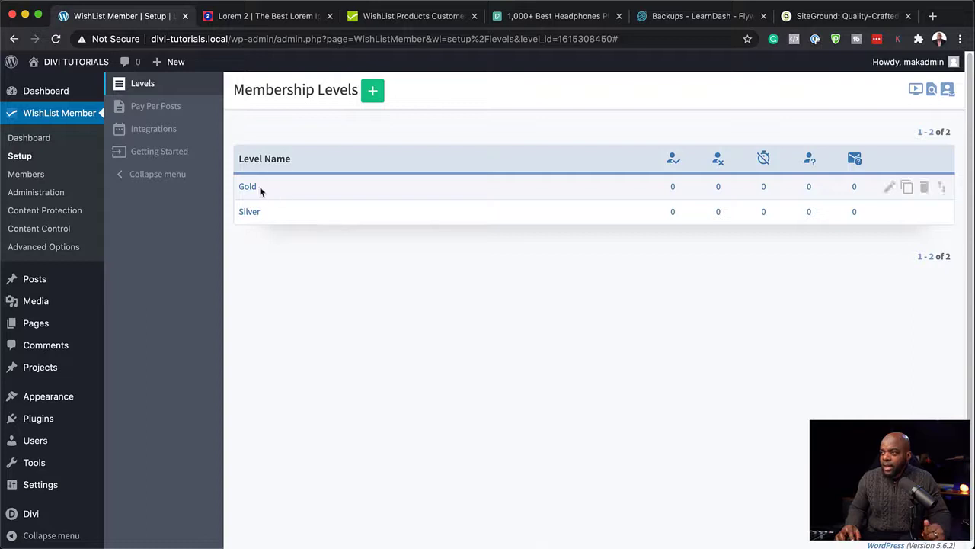
- Add a membership level named Platinum with its default access settings and return to the levels list
{"action": "left_click", "coordinate": [373, 92]}
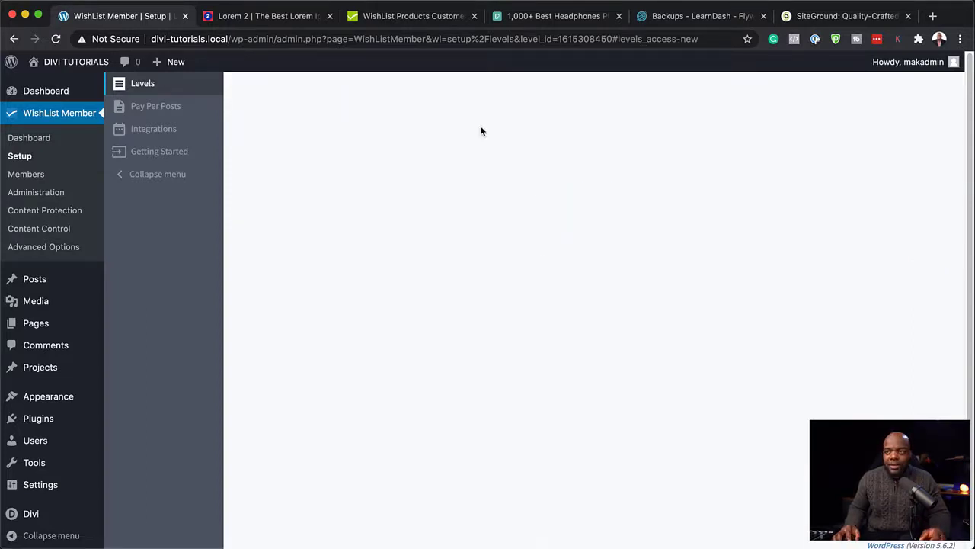
{"action": "type", "text": "Platinum"}
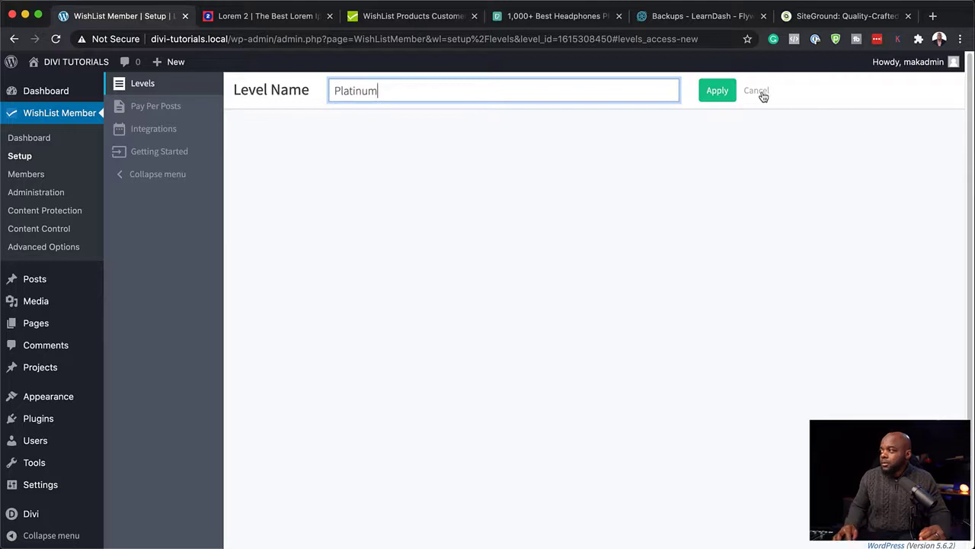
{"action": "left_click", "coordinate": [718, 93]}
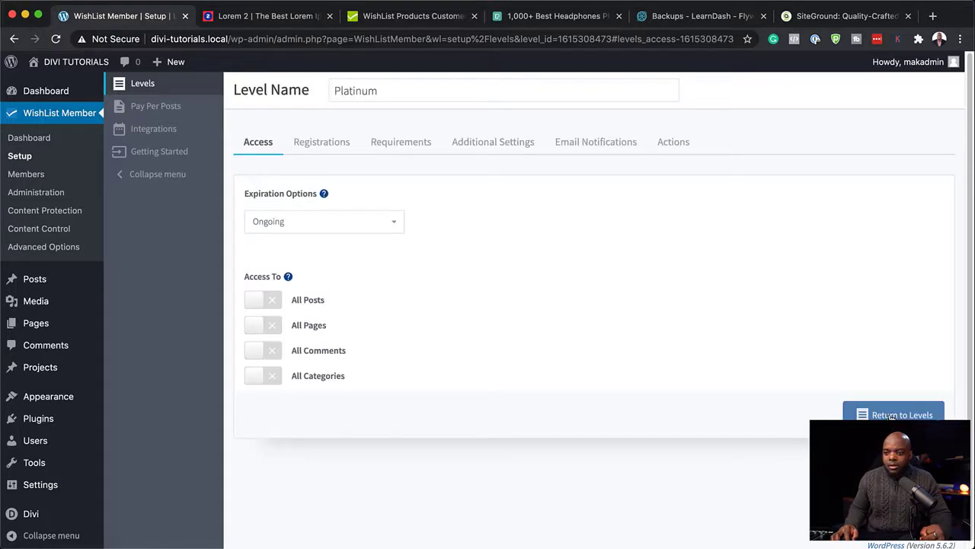
{"action": "left_click", "coordinate": [892, 415]}
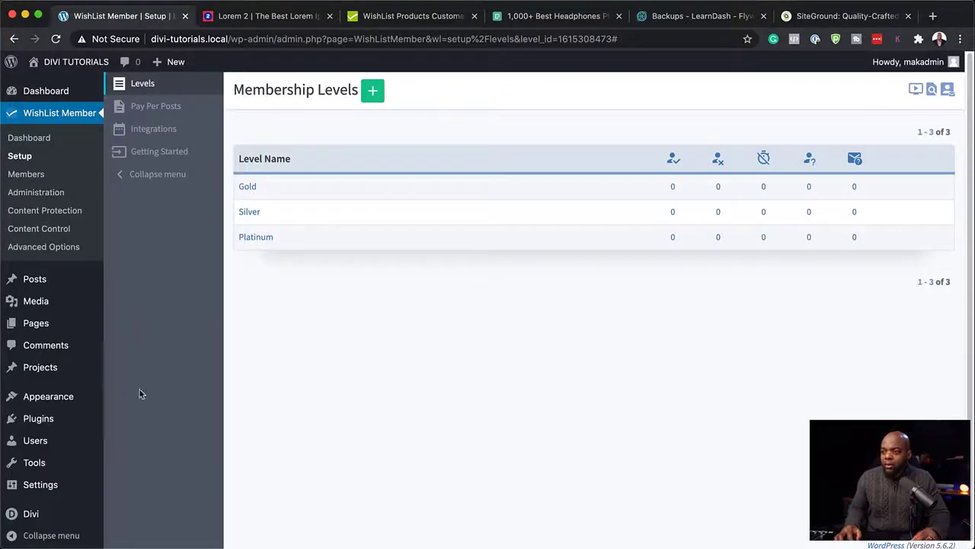
- Find the WooCommerce plugin by Automattic in the WordPress plugin directory, then install and activate it
{"action": "mouse_move", "coordinate": [55, 425]}
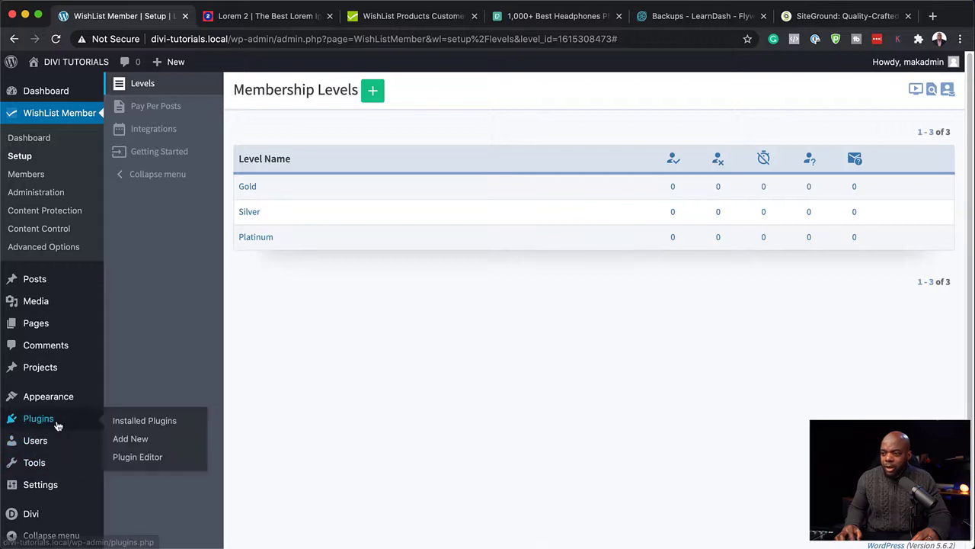
{"action": "left_click", "coordinate": [133, 439]}
{"action": "left_click", "coordinate": [806, 131]}
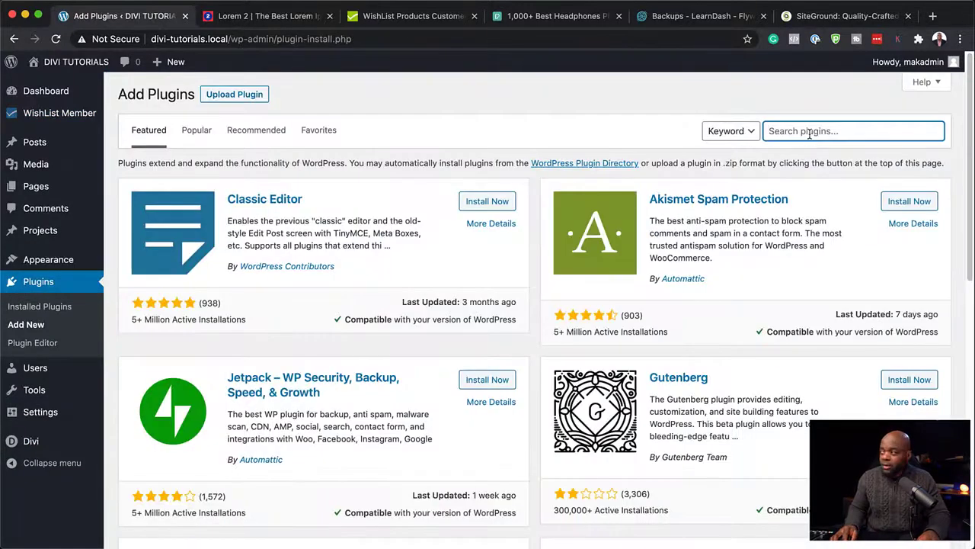
{"action": "type", "text": "woocommerce"}
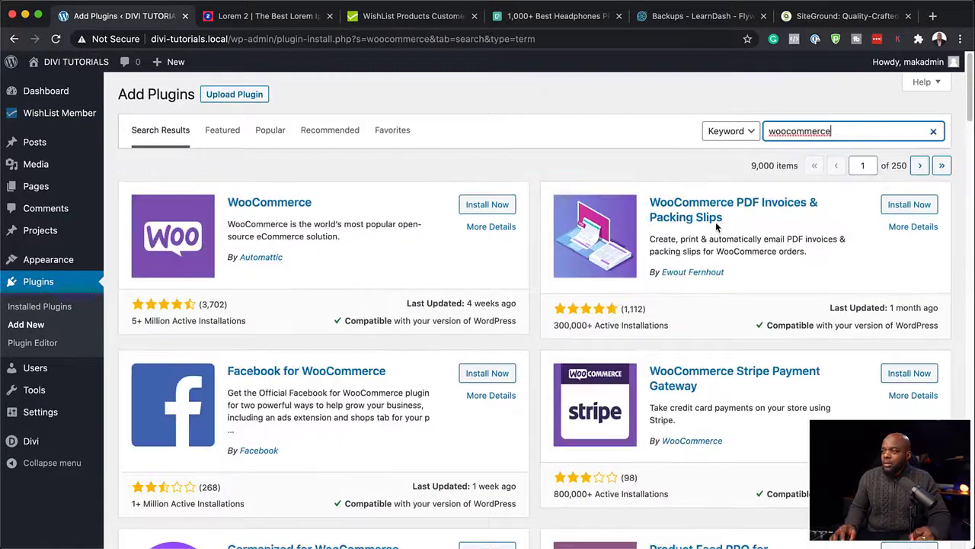
{"action": "left_click", "coordinate": [493, 205]}
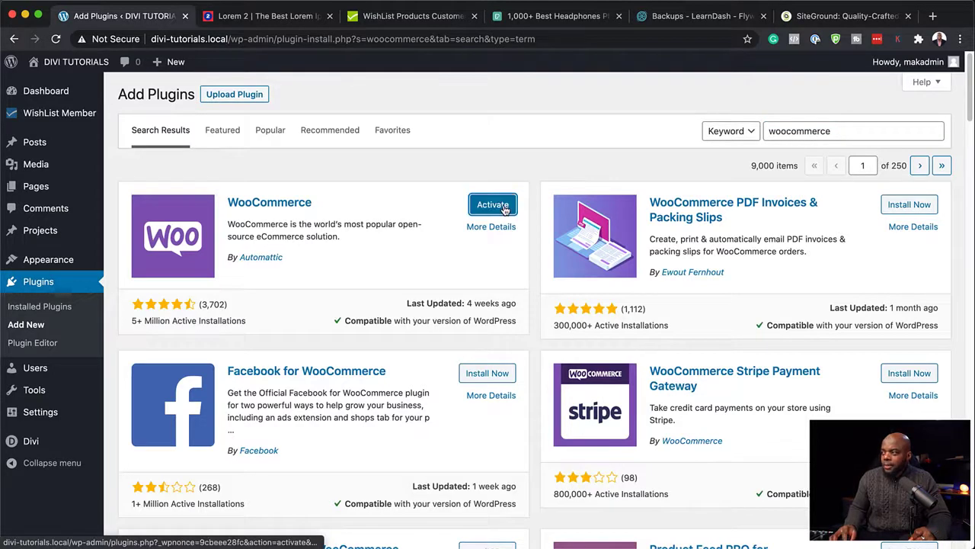
{"action": "left_click", "coordinate": [503, 209]}
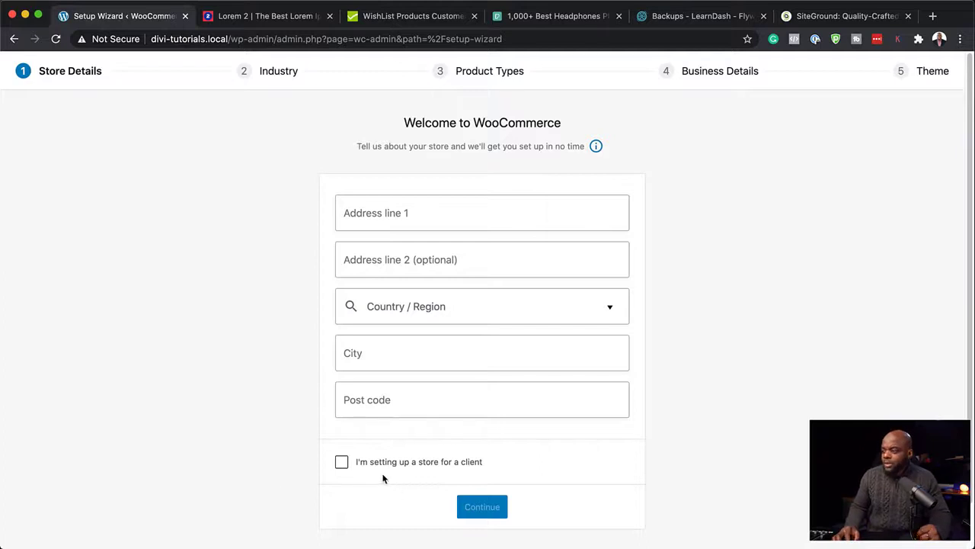
- Skip the store details in the WooCommerce setup wizard and decline usage tracking
{"action": "scroll", "coordinate": [572, 358], "scroll_direction": "down", "scroll_amount": 1}
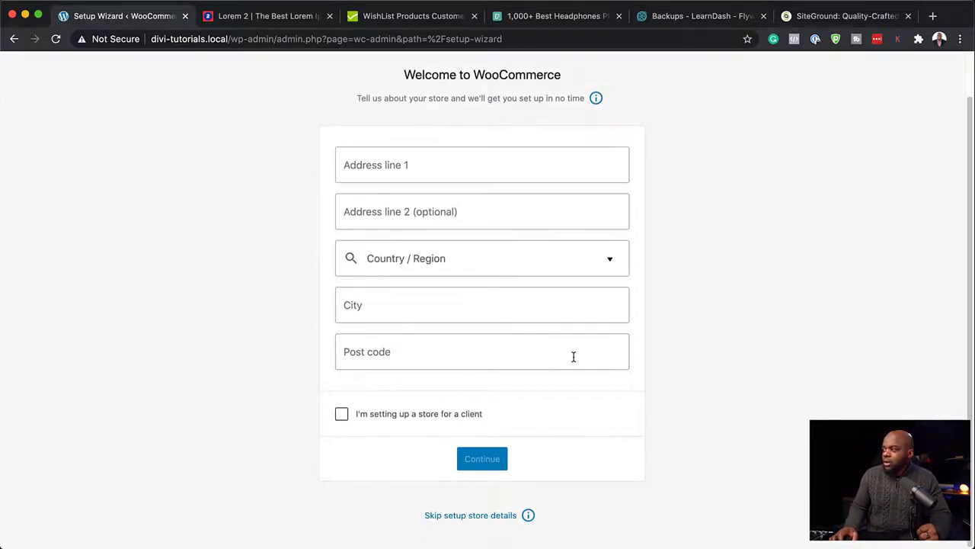
{"action": "left_click", "coordinate": [468, 518]}
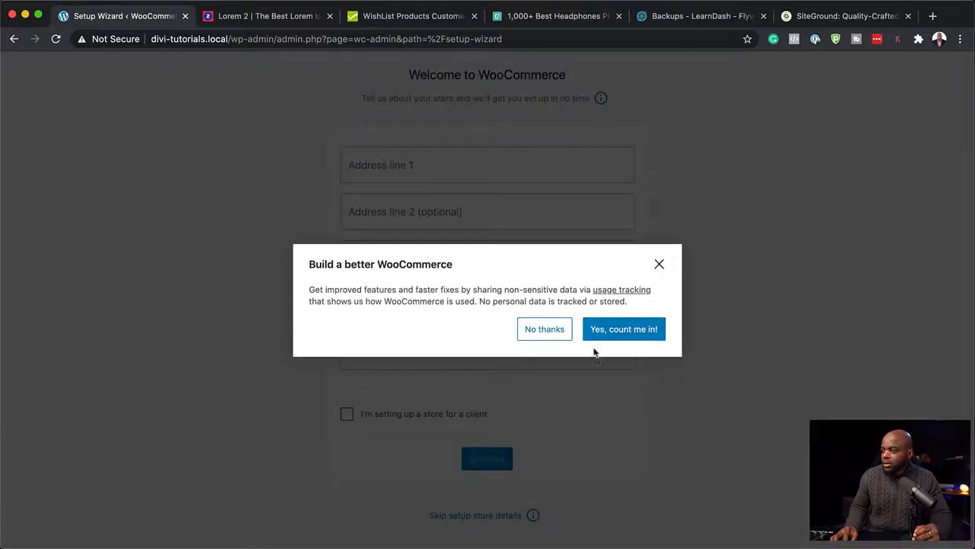
{"action": "left_click", "coordinate": [548, 332]}
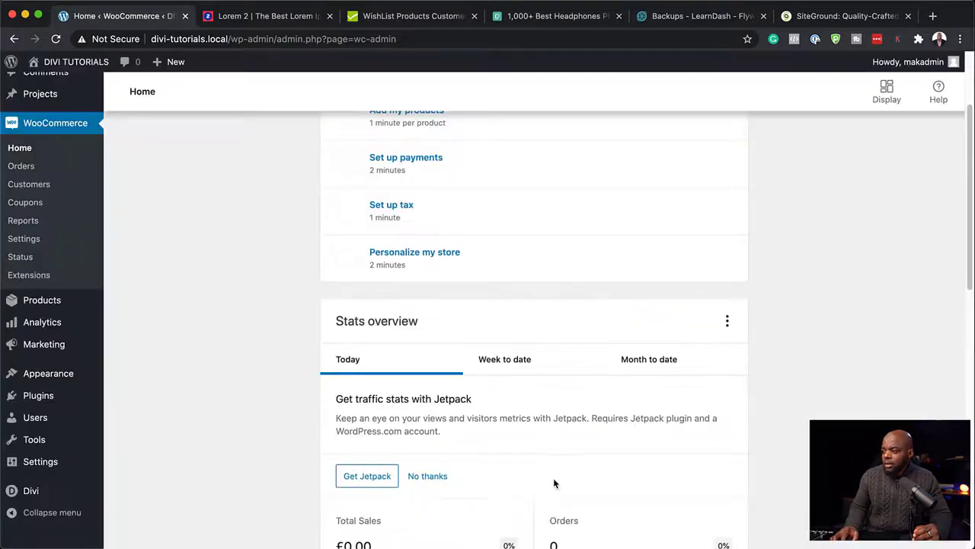
- Decline the Jetpack traffic stats offer on the WooCommerce home page and dismiss all inbox messages
{"action": "scroll", "coordinate": [554, 483], "scroll_direction": "down", "scroll_amount": 3}
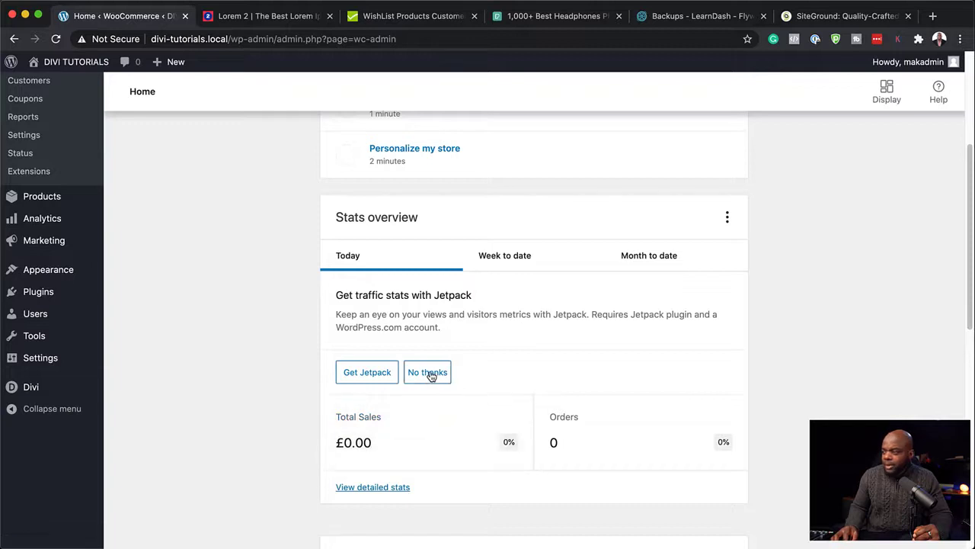
{"action": "left_click", "coordinate": [429, 373]}
{"action": "scroll", "coordinate": [429, 375], "scroll_direction": "down", "scroll_amount": 2}
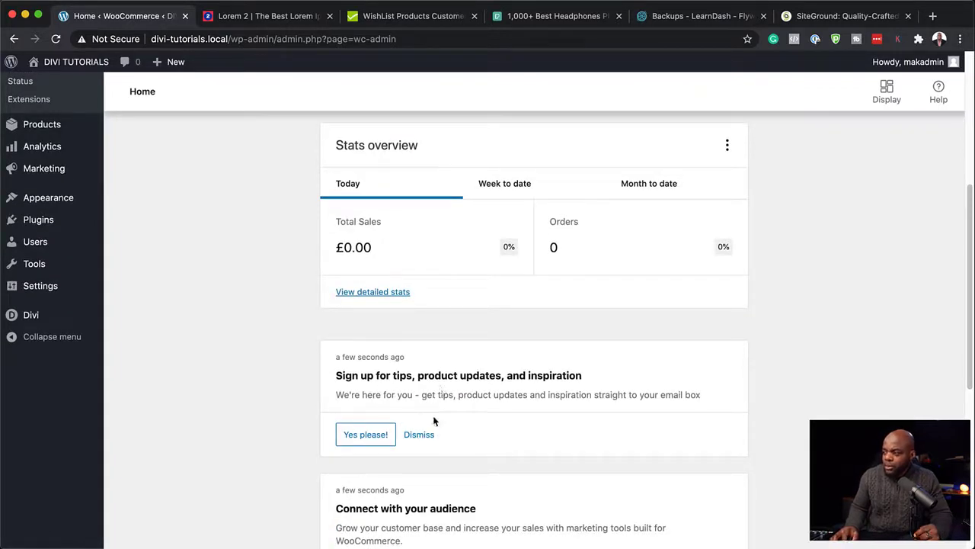
{"action": "left_click", "coordinate": [426, 441]}
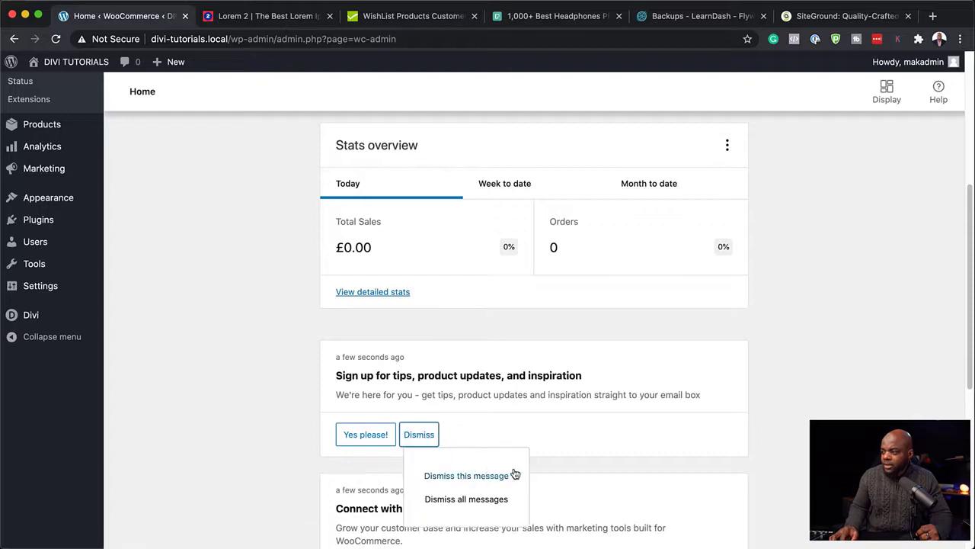
{"action": "left_click", "coordinate": [466, 499]}
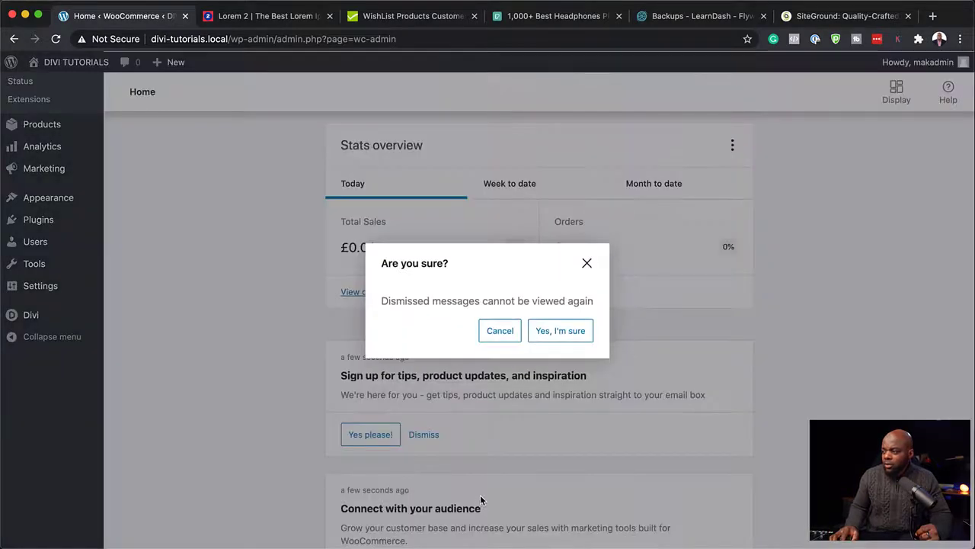
{"action": "left_click", "coordinate": [563, 330]}
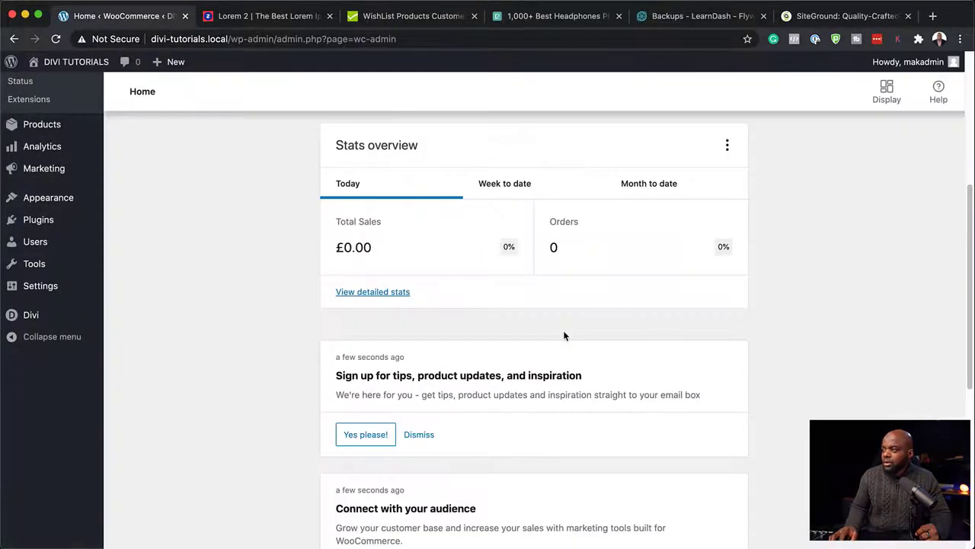
- Hide the Finish setup task list on the WooCommerce home page
{"action": "scroll", "coordinate": [291, 384], "scroll_direction": "up", "scroll_amount": 5}
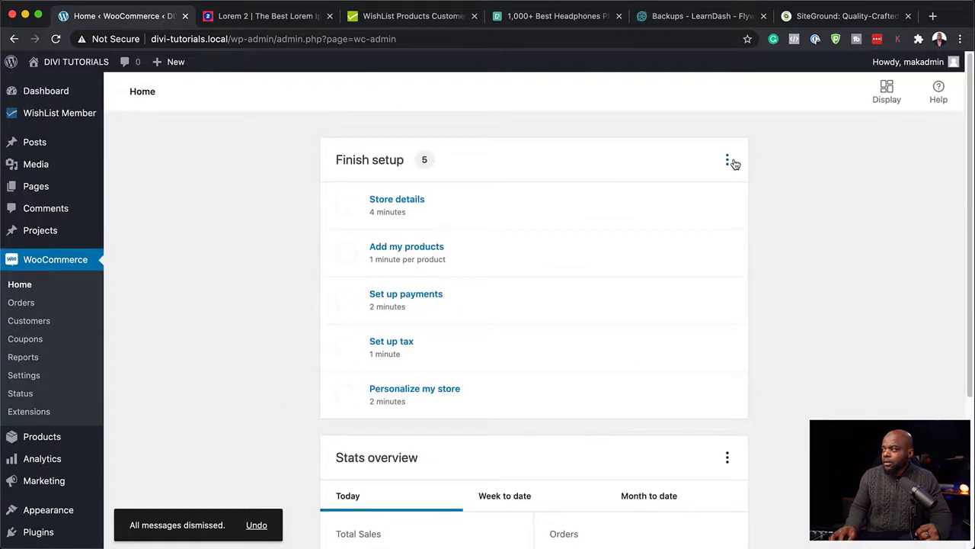
{"action": "left_click", "coordinate": [728, 161]}
{"action": "left_click", "coordinate": [685, 200]}
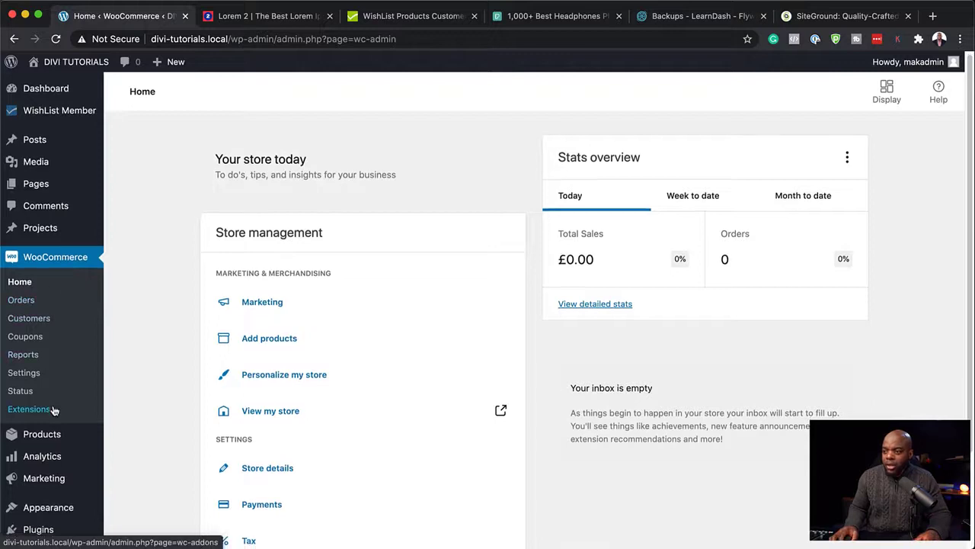
- Create a new WooCommerce product named Gold with a Lorem ipsum placeholder paragraph as its description
{"action": "scroll", "coordinate": [53, 410], "scroll_direction": "down", "scroll_amount": 1}
{"action": "mouse_move", "coordinate": [45, 424]}
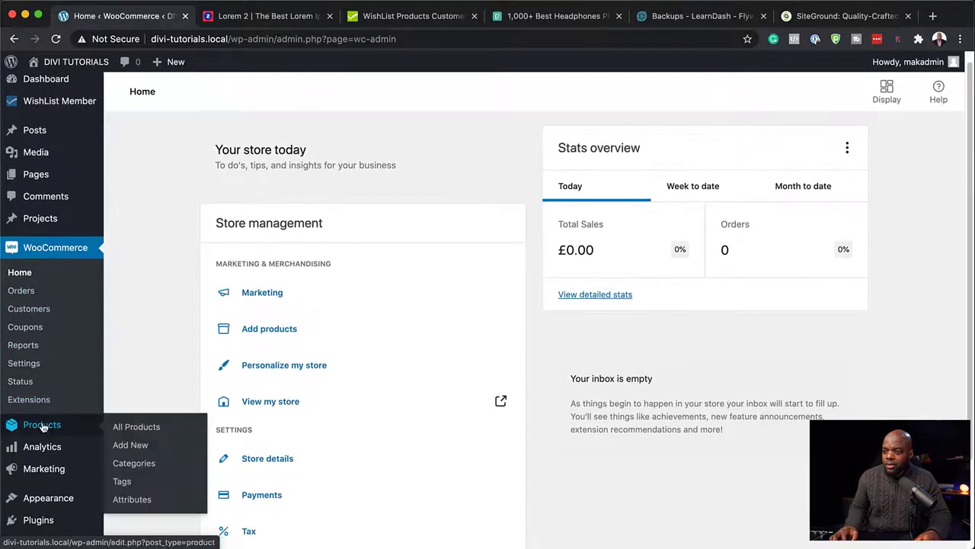
{"action": "left_click", "coordinate": [132, 448]}
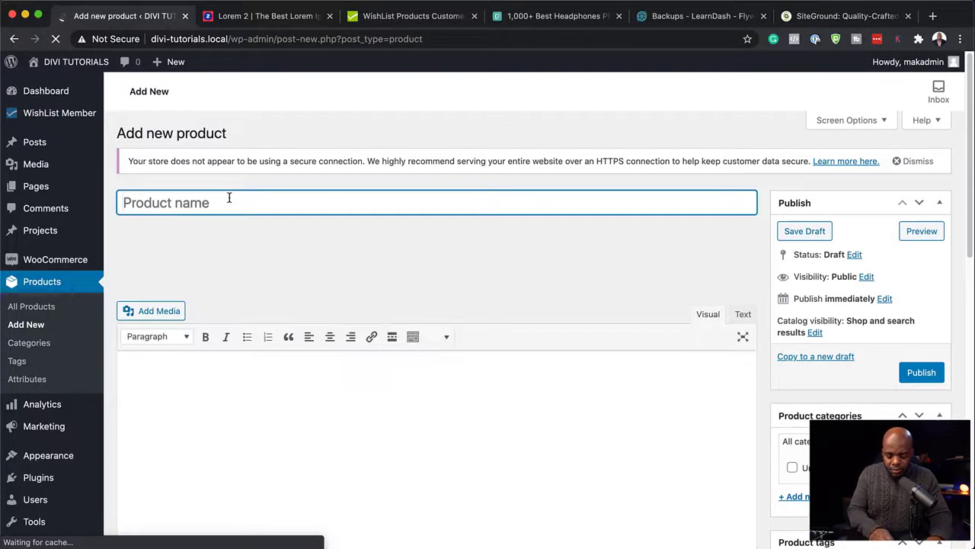
{"action": "type", "text": "Gold"}
{"action": "left_click", "coordinate": [221, 414]}
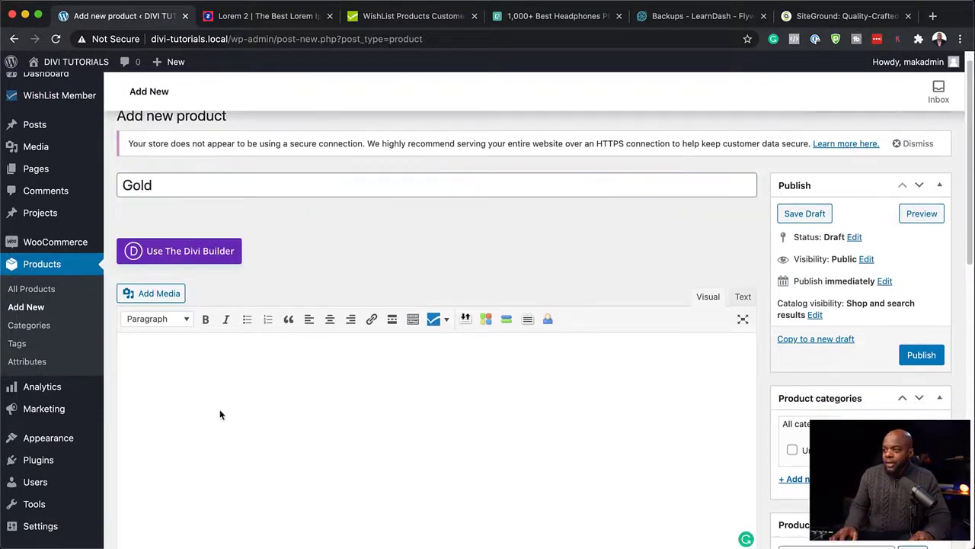
{"action": "scroll", "coordinate": [308, 405], "scroll_direction": "down", "scroll_amount": 2}
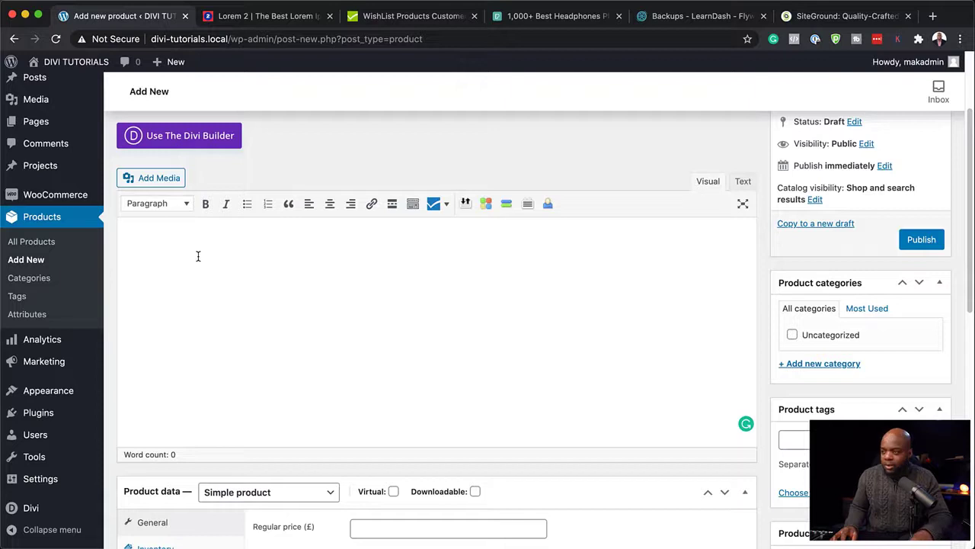
{"action": "type", "text": "Lorem ipsum dolor sit amet, consectetur adipiscing elit. Donec odio. Quisque volutpat mattis eros. Nullam malesuada erat ut turpis. Suspendisse urna nibh, viverra non, semper suscipit, posuere a, pede."}
- Set the Gold product's regular price to £99 and publish the product
{"action": "scroll", "coordinate": [475, 407], "scroll_direction": "down", "scroll_amount": 4}
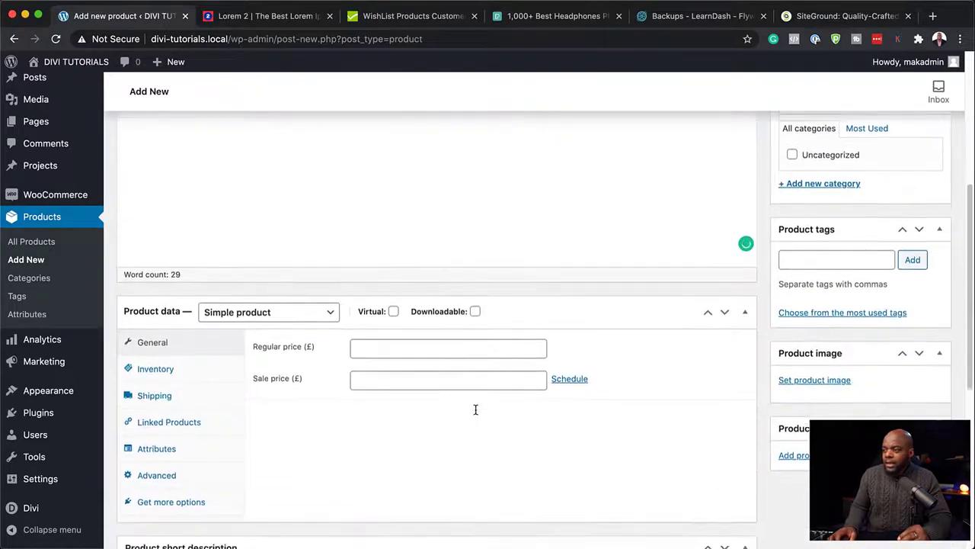
{"action": "scroll", "coordinate": [475, 409], "scroll_direction": "down", "scroll_amount": 1}
{"action": "left_click", "coordinate": [374, 320]}
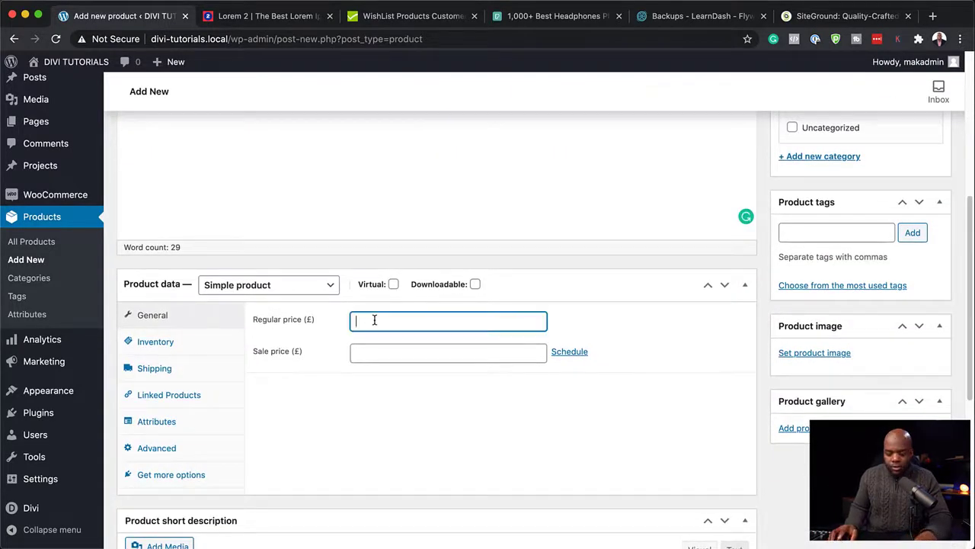
{"action": "type", "text": "99"}
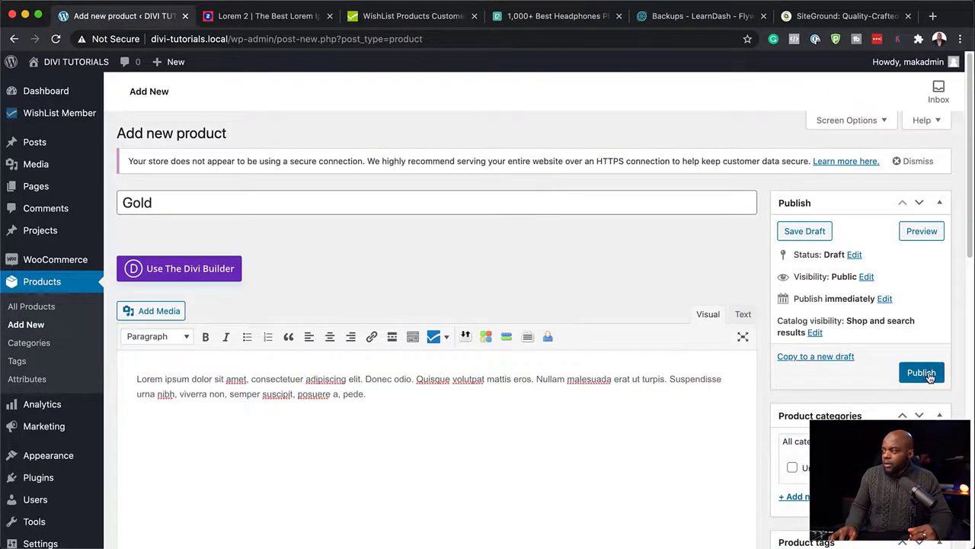
{"action": "left_click", "coordinate": [923, 373]}
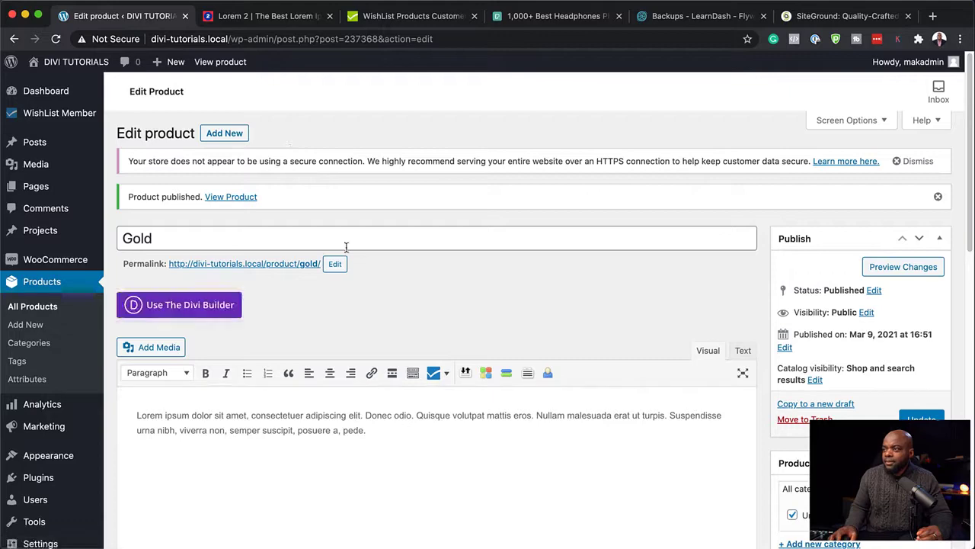
- Create and publish a new product named Silver with a £49 regular price and the Lorem ipsum placeholder description
{"action": "left_click", "coordinate": [227, 133]}
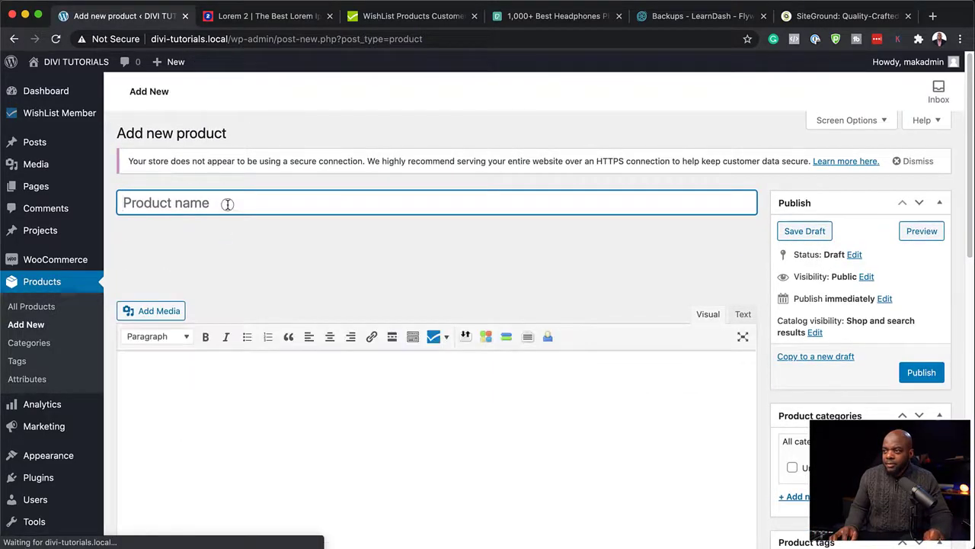
{"action": "scroll", "coordinate": [515, 427], "scroll_direction": "down", "scroll_amount": 3}
{"action": "scroll", "coordinate": [514, 427], "scroll_direction": "down", "scroll_amount": 3}
{"action": "left_click", "coordinate": [507, 432]}
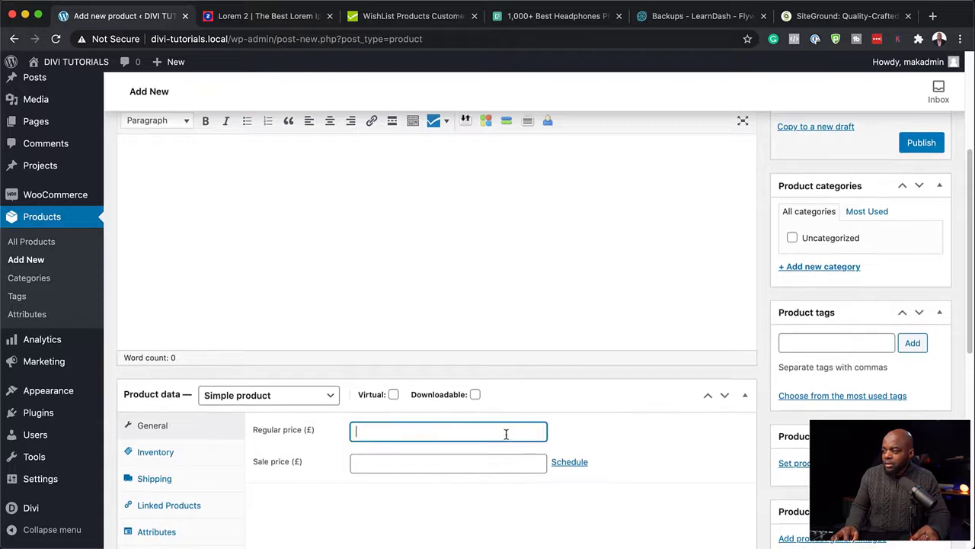
{"action": "type", "text": "49"}
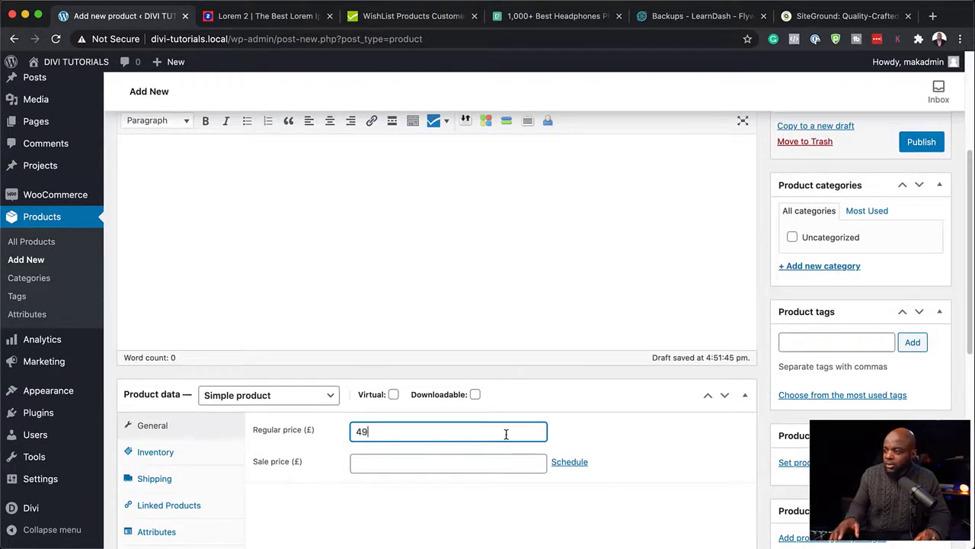
{"action": "left_click", "coordinate": [423, 229]}
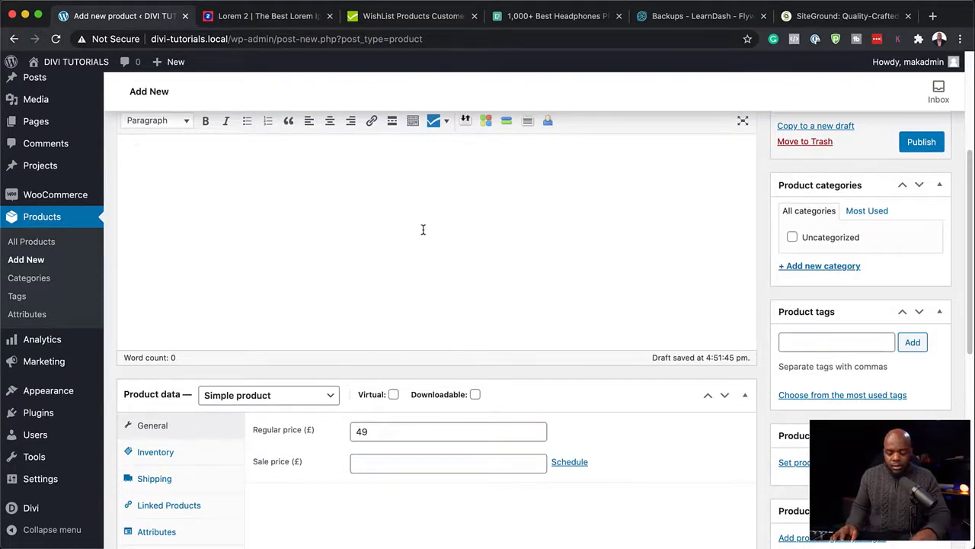
{"action": "type", "text": "Lorem ipsum dolor sit amet, consectetuer adipiscing elit. Donec odio. Quisque volutpat mattis eros. Nullam malesuada erat ut turpis. Suspendisse urna nibh, viverra non, semper suscipit, posuere a, pede."}
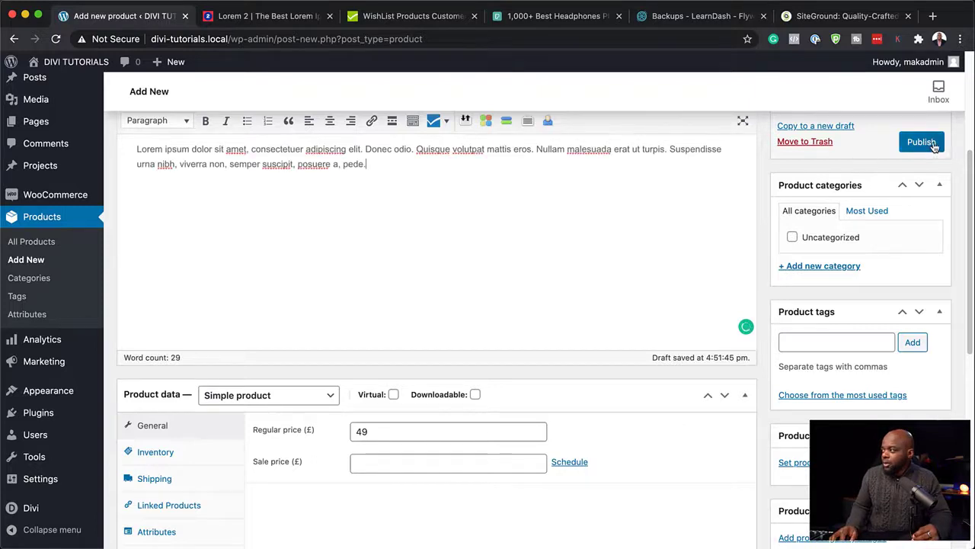
{"action": "left_click", "coordinate": [921, 142]}
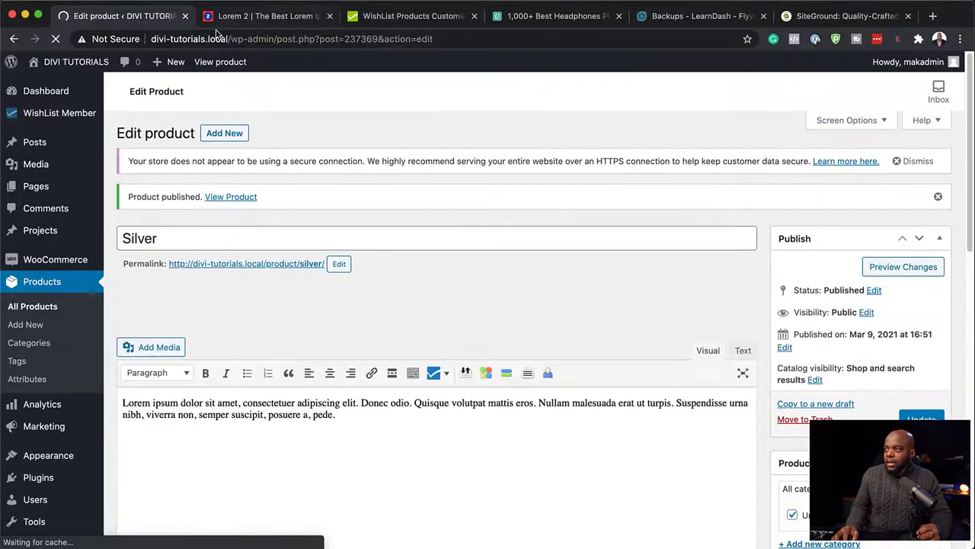
- Create and publish a new product named Platinum with the same Lorem ipsum placeholder description
{"action": "left_click", "coordinate": [224, 134]}
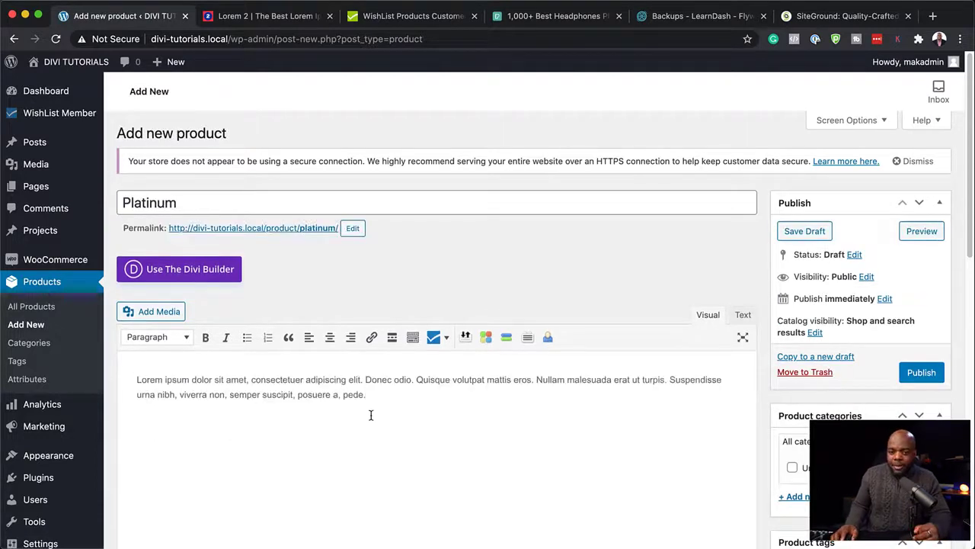
{"action": "left_click", "coordinate": [925, 373]}
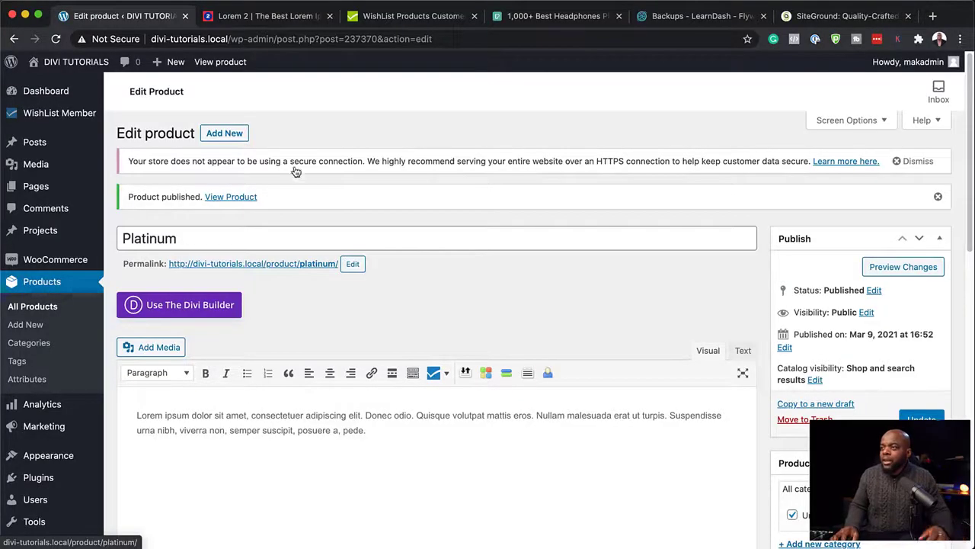
- Activate the WooCommerce payment provider integration in the WishList Member setup
{"action": "mouse_move", "coordinate": [56, 107]}
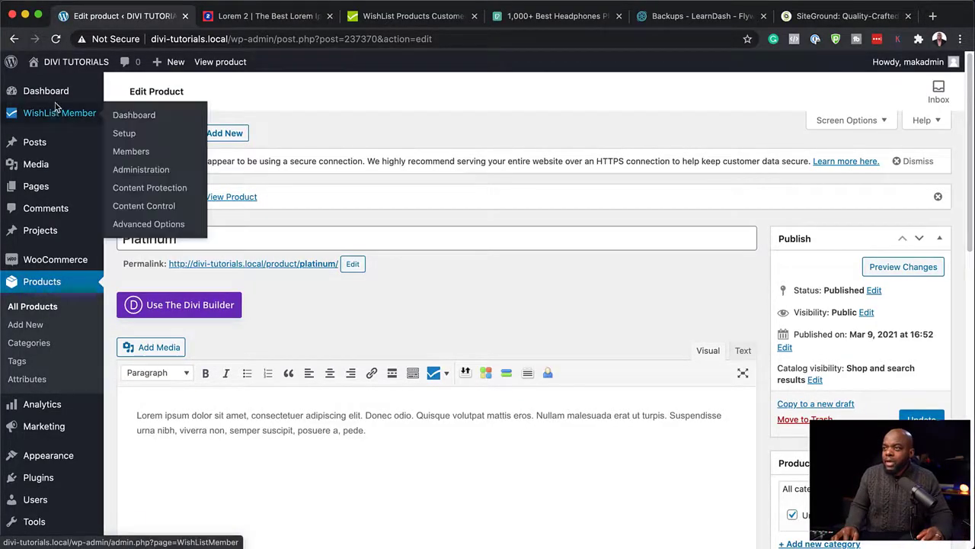
{"action": "left_click", "coordinate": [149, 115]}
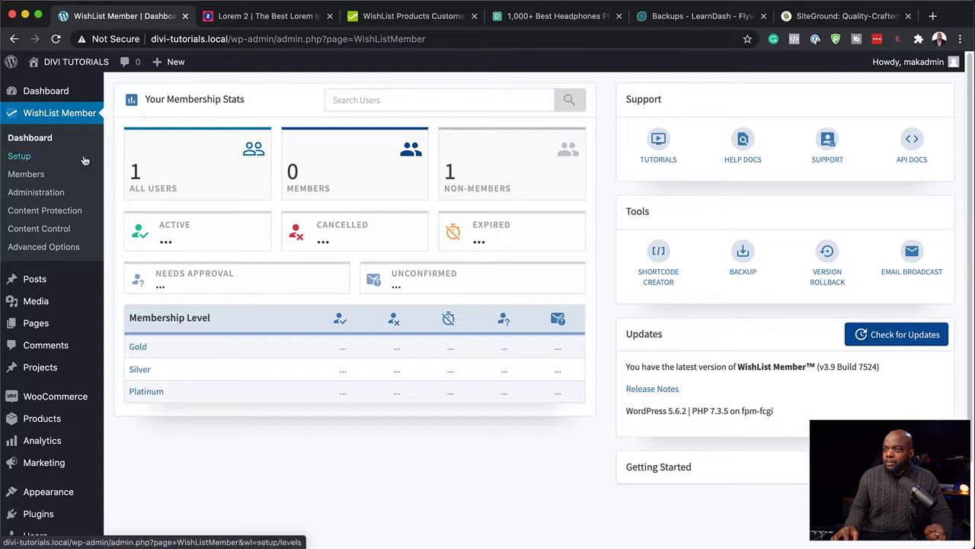
{"action": "left_click", "coordinate": [31, 156]}
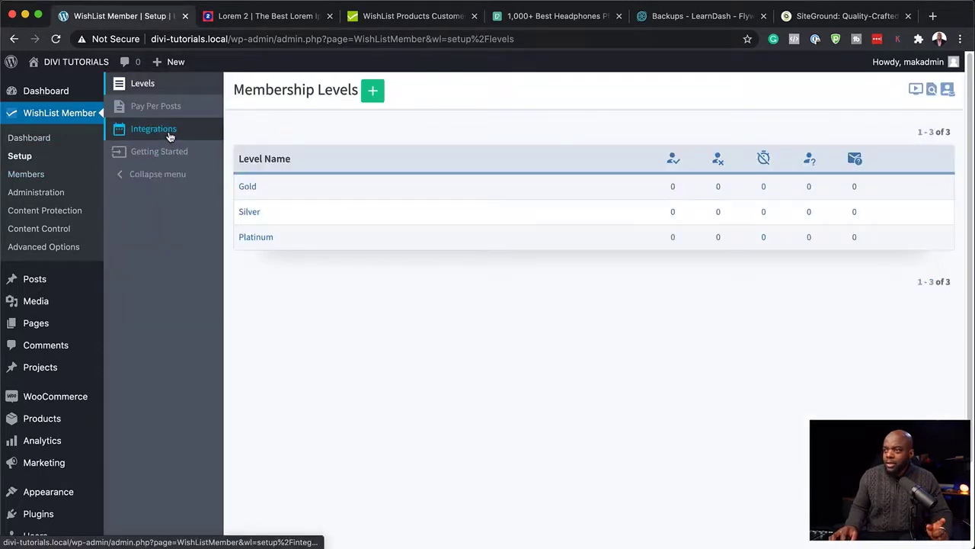
{"action": "left_click", "coordinate": [170, 134]}
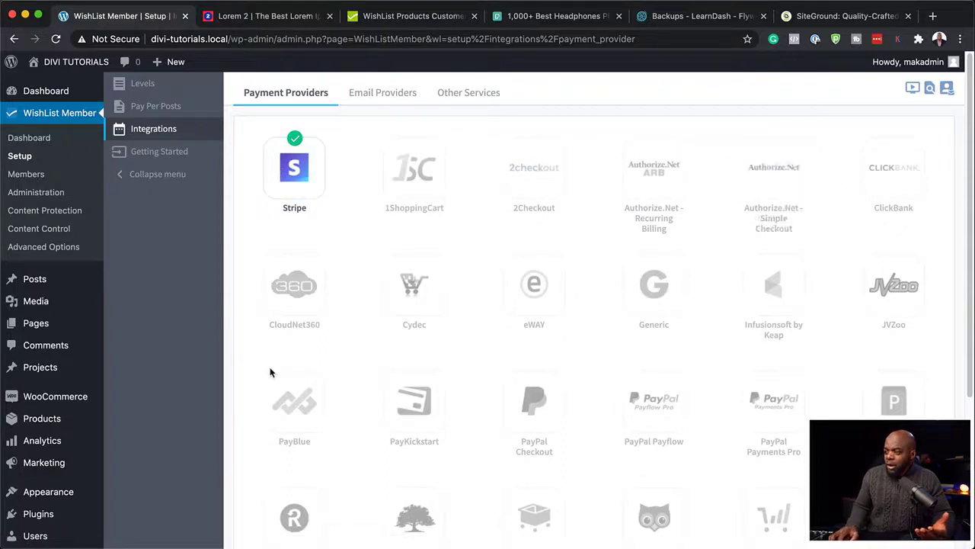
{"action": "scroll", "coordinate": [269, 372], "scroll_direction": "down", "scroll_amount": 5}
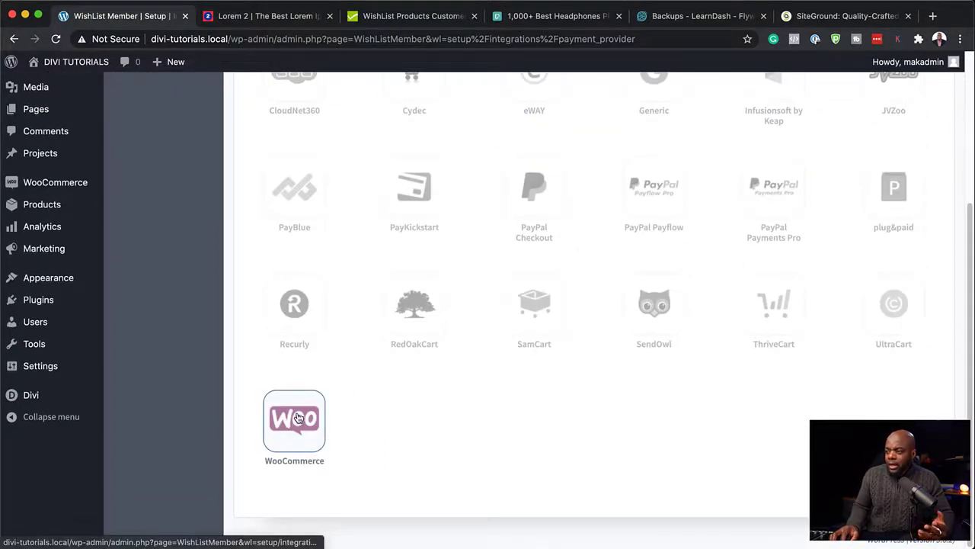
{"action": "left_click", "coordinate": [300, 424]}
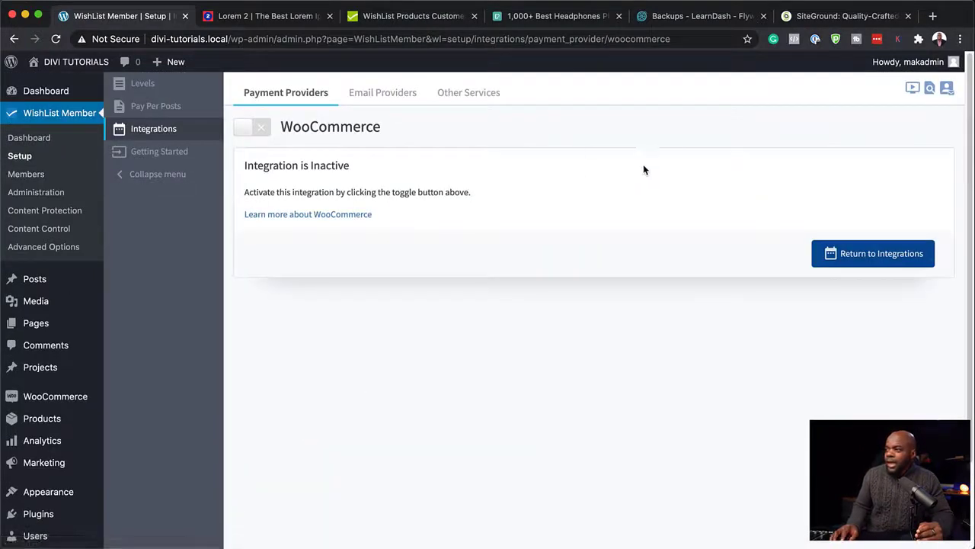
{"action": "left_click", "coordinate": [262, 128]}
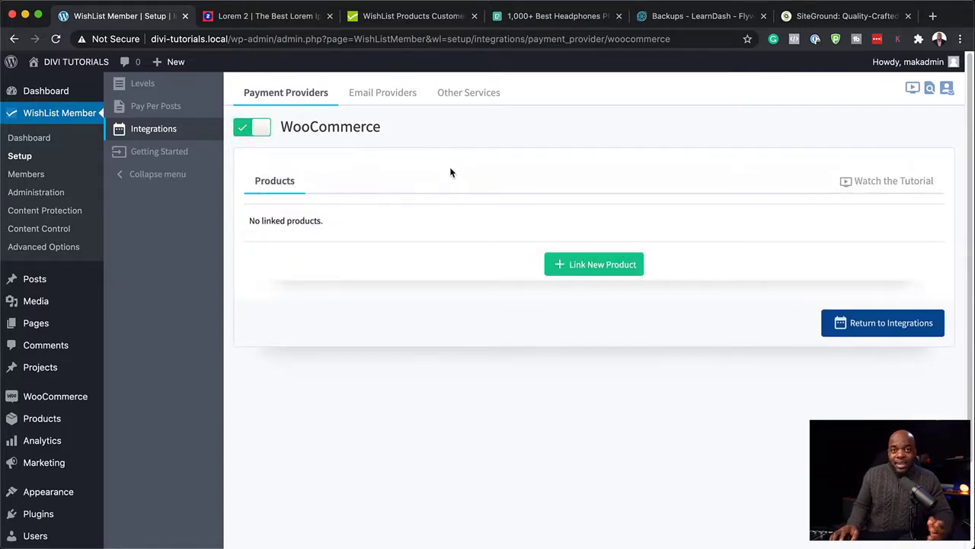
- Link the Gold WooCommerce product to the Gold membership level and save the link
{"action": "left_click", "coordinate": [602, 266]}
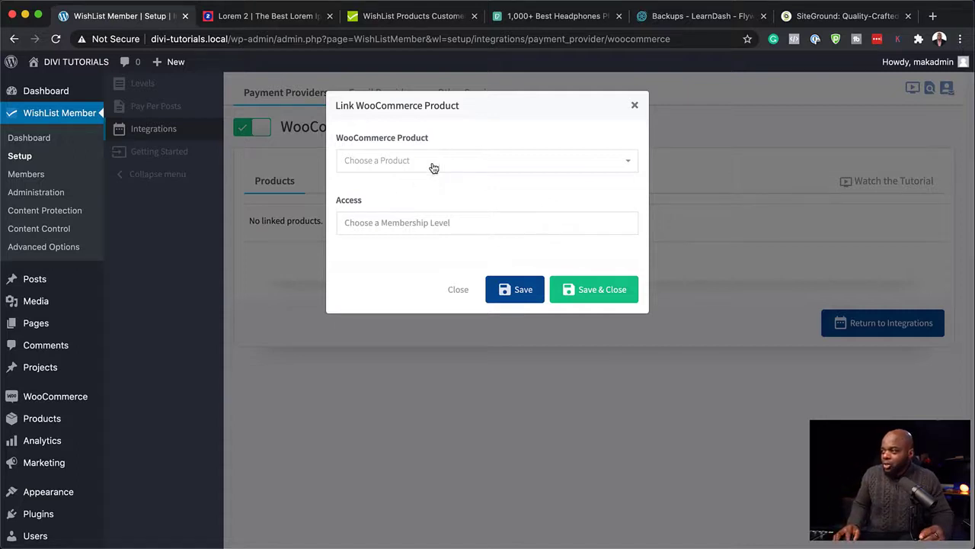
{"action": "left_click", "coordinate": [431, 163]}
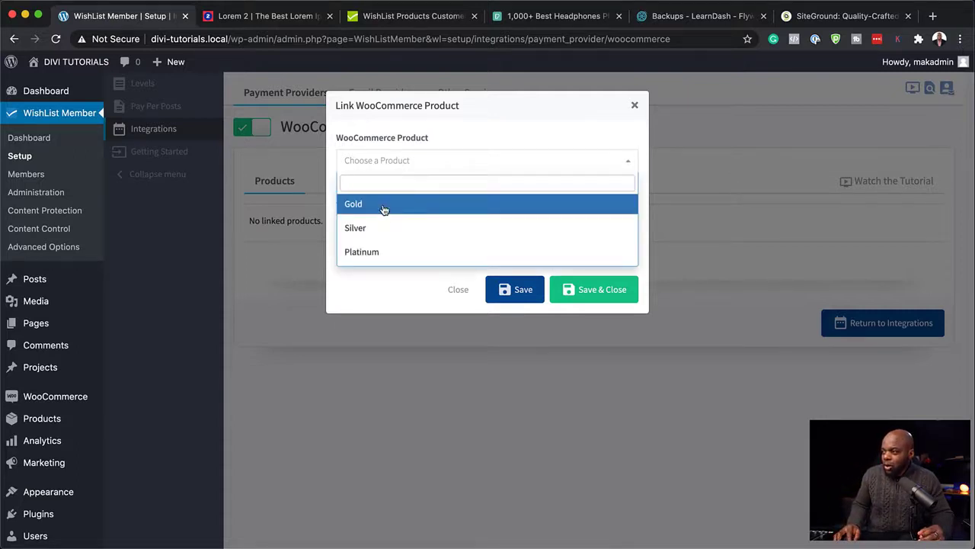
{"action": "left_click", "coordinate": [384, 204]}
{"action": "left_click", "coordinate": [395, 227]}
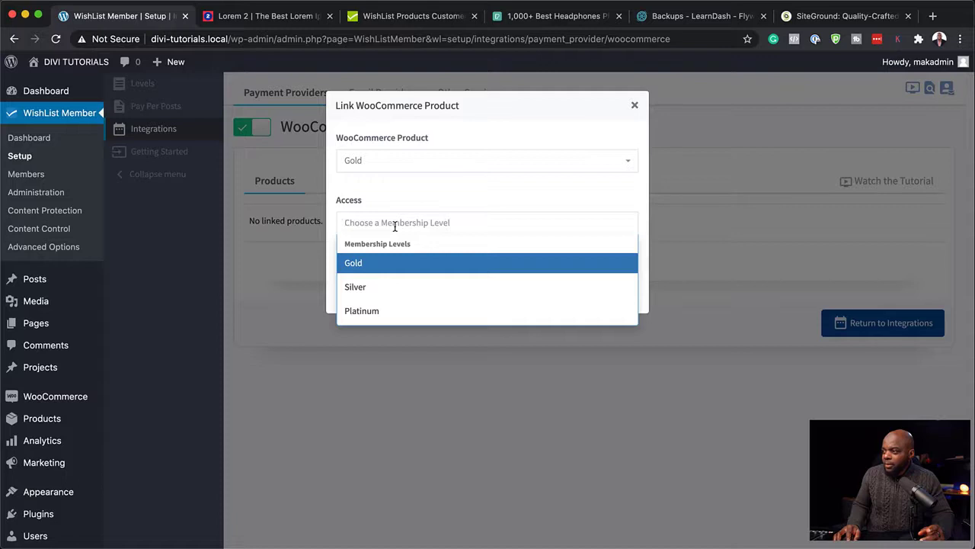
{"action": "left_click", "coordinate": [382, 269]}
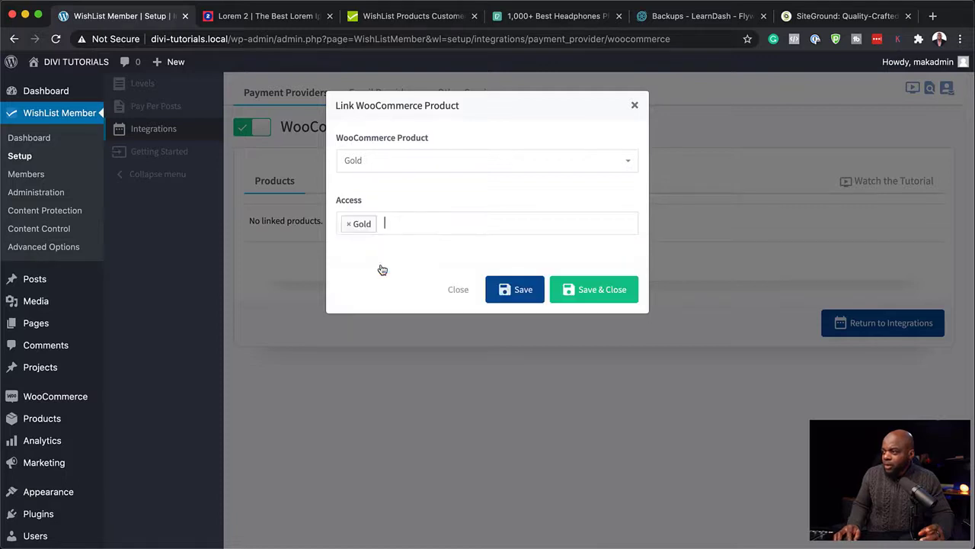
{"action": "left_click", "coordinate": [618, 293]}
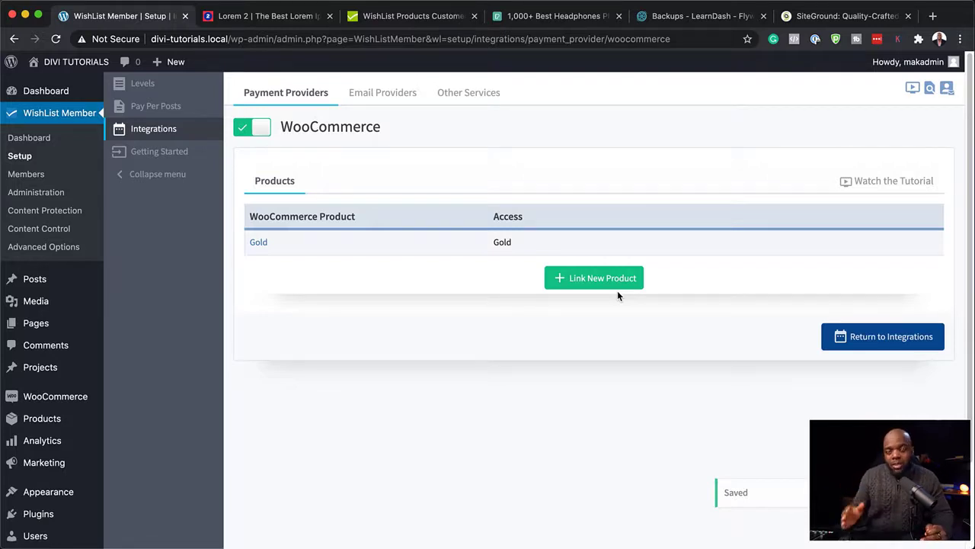
- Link the Silver WooCommerce product to the Silver membership level and save the link
{"action": "left_click", "coordinate": [615, 282]}
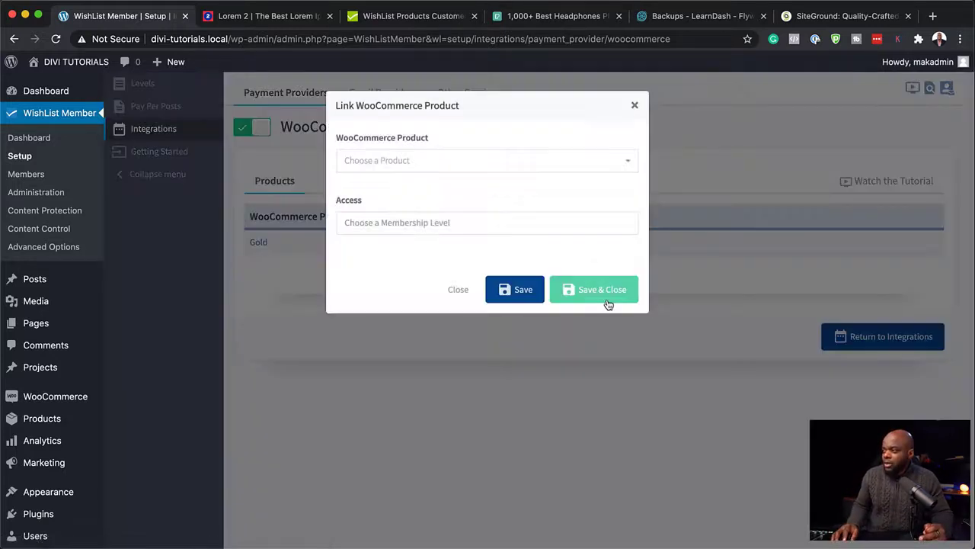
{"action": "left_click", "coordinate": [383, 162]}
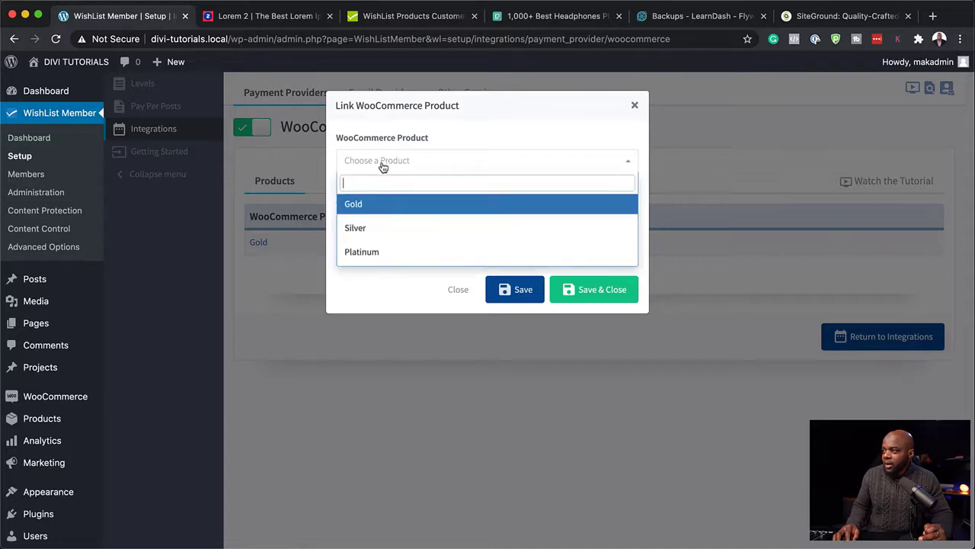
{"action": "left_click", "coordinate": [387, 231]}
{"action": "left_click", "coordinate": [402, 224]}
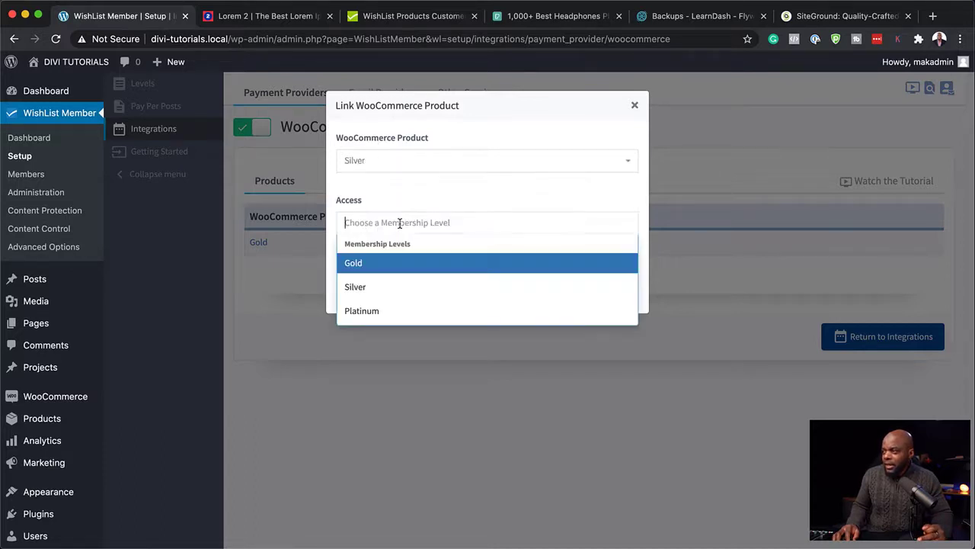
{"action": "left_click", "coordinate": [397, 289]}
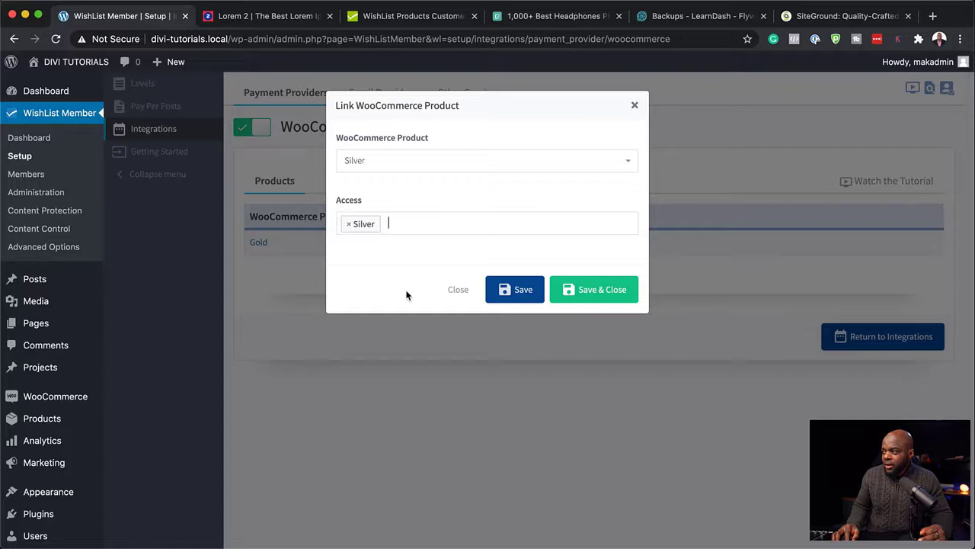
{"action": "left_click", "coordinate": [589, 290]}
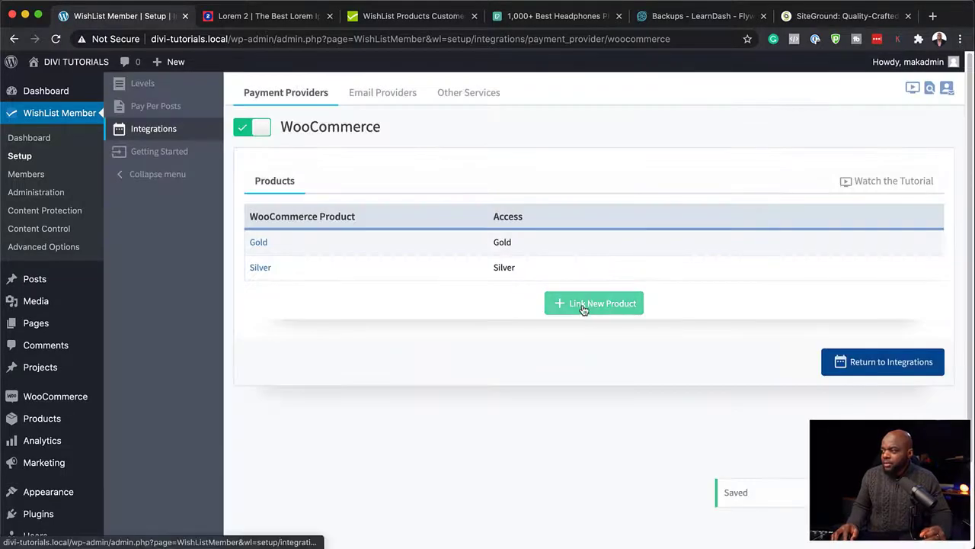
- Link the Platinum WooCommerce product to the Platinum membership level and save the link
{"action": "left_click", "coordinate": [584, 308]}
{"action": "left_click", "coordinate": [405, 160]}
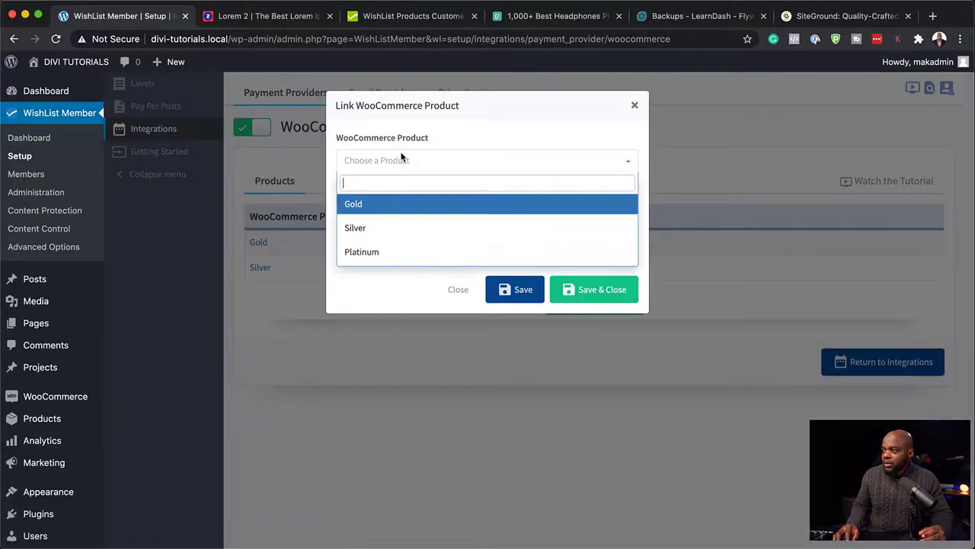
{"action": "left_click", "coordinate": [396, 251]}
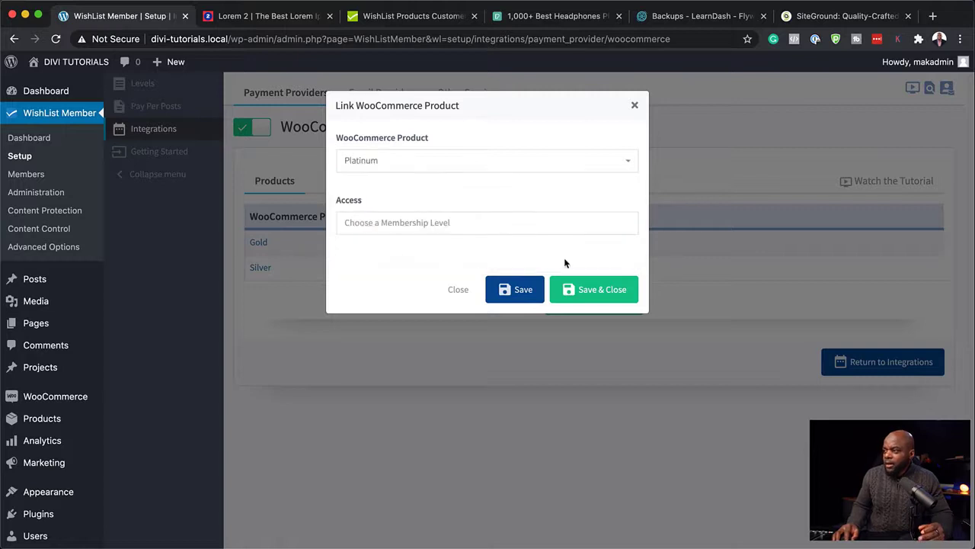
{"action": "left_click", "coordinate": [500, 221]}
{"action": "left_click", "coordinate": [402, 320]}
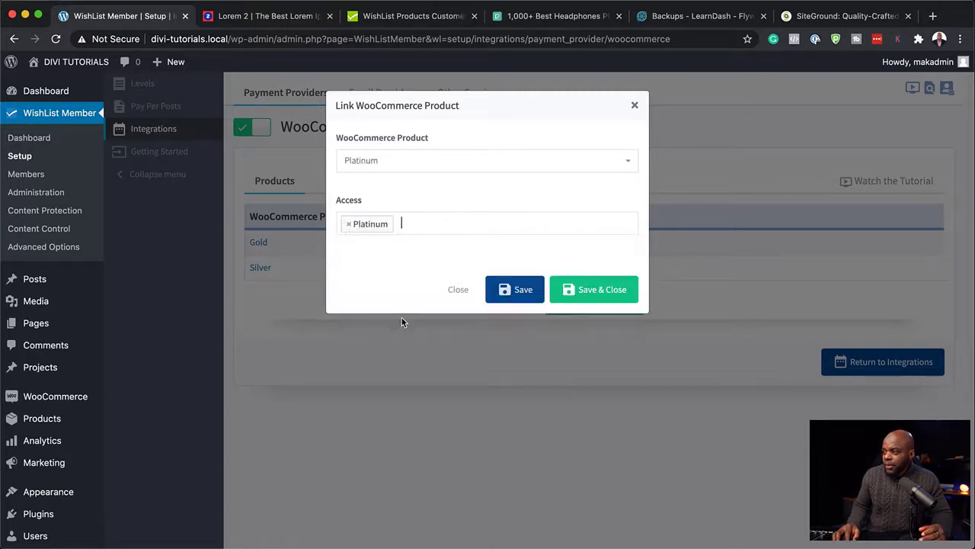
{"action": "left_click", "coordinate": [578, 289]}
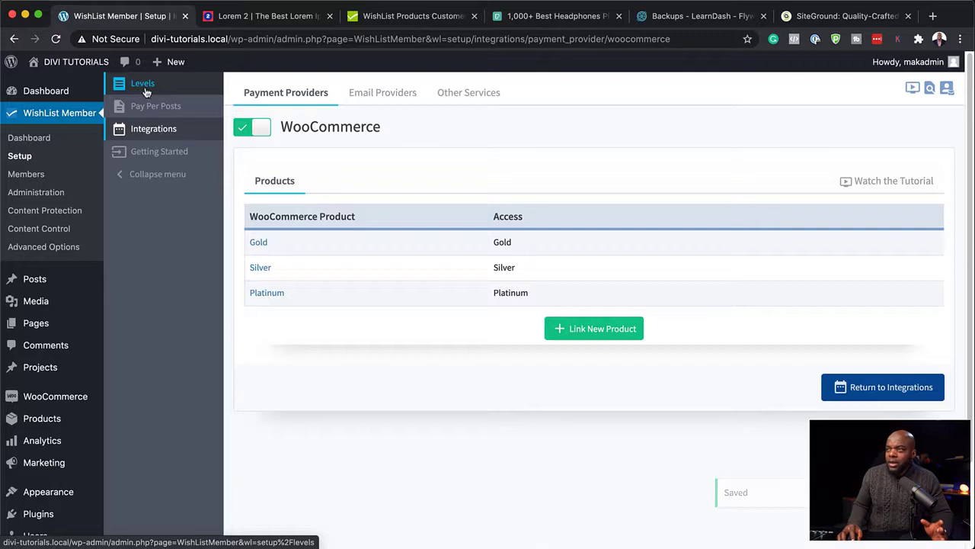
- Open the Platinum WooCommerce product for editing and set its regular price to £199
{"action": "mouse_move", "coordinate": [63, 287]}
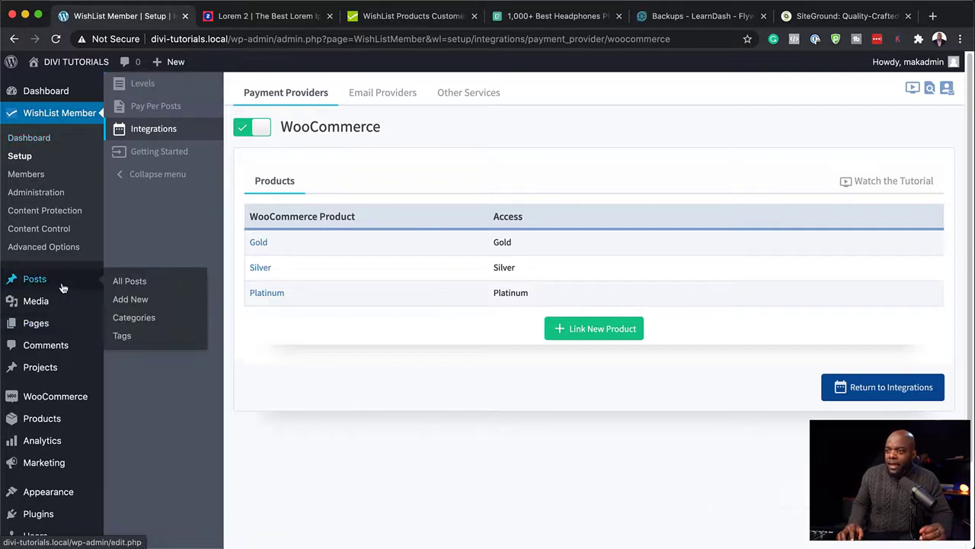
{"action": "mouse_move", "coordinate": [80, 422]}
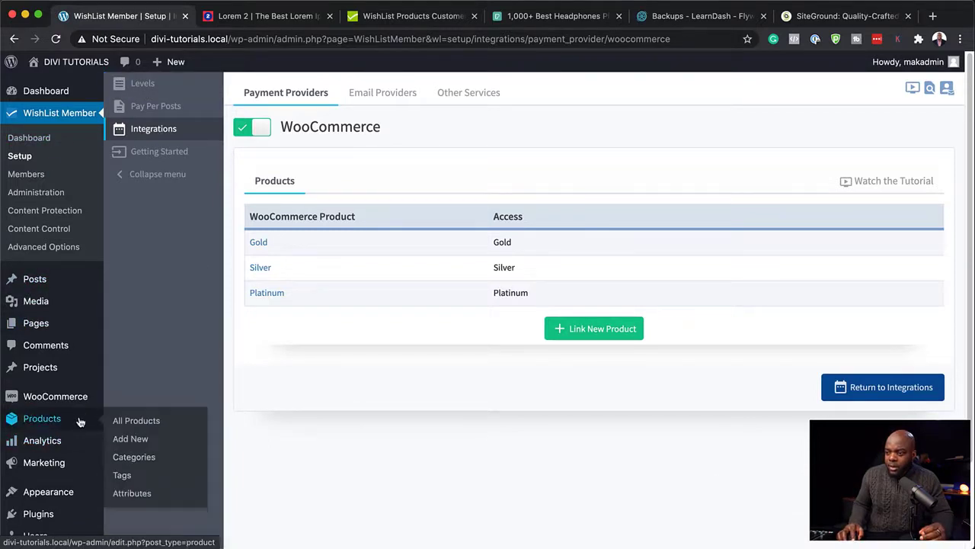
{"action": "left_click", "coordinate": [144, 424]}
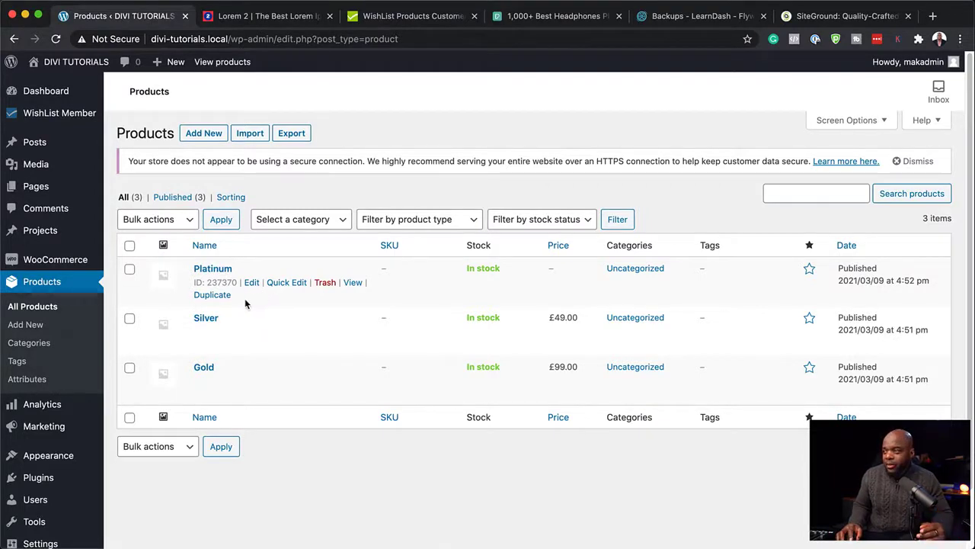
{"action": "left_click", "coordinate": [253, 283]}
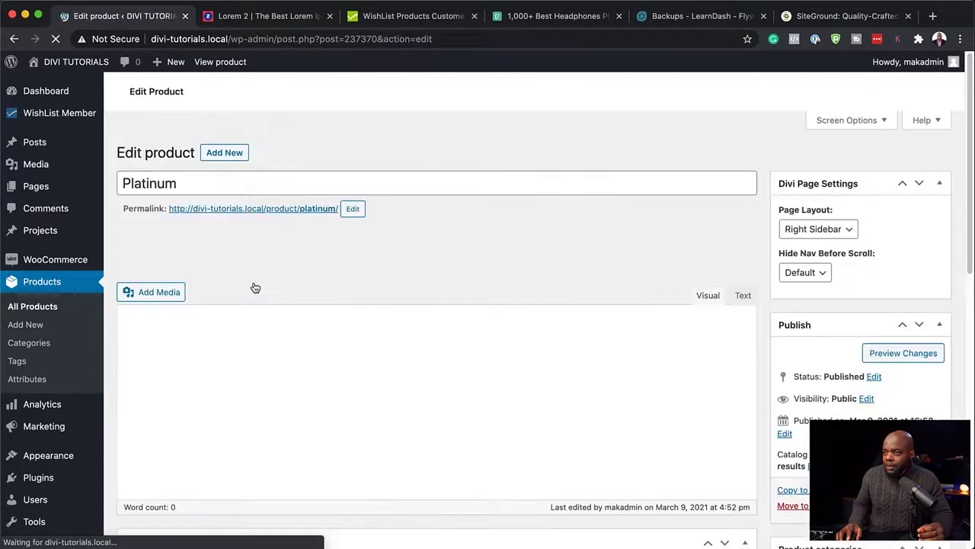
{"action": "scroll", "coordinate": [310, 308], "scroll_direction": "down", "scroll_amount": 10}
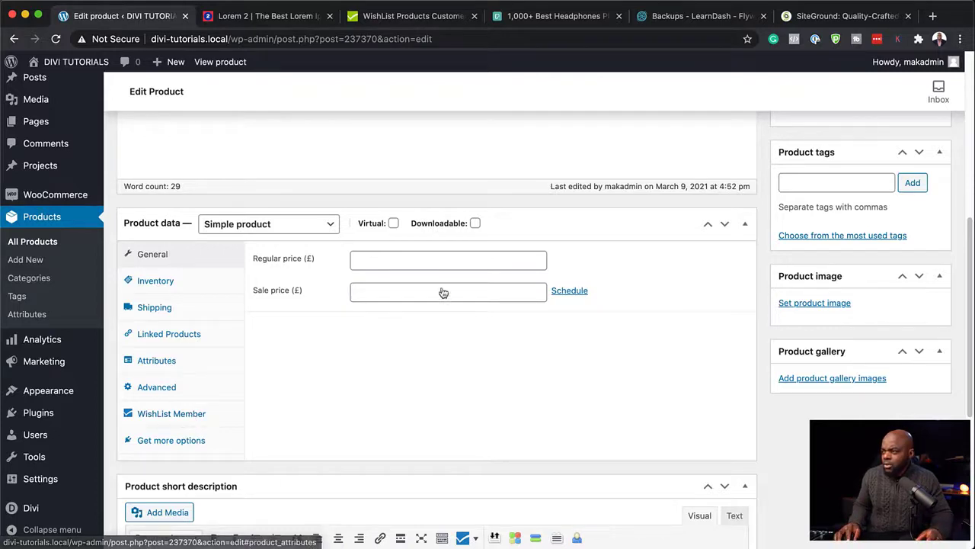
{"action": "left_click", "coordinate": [446, 262]}
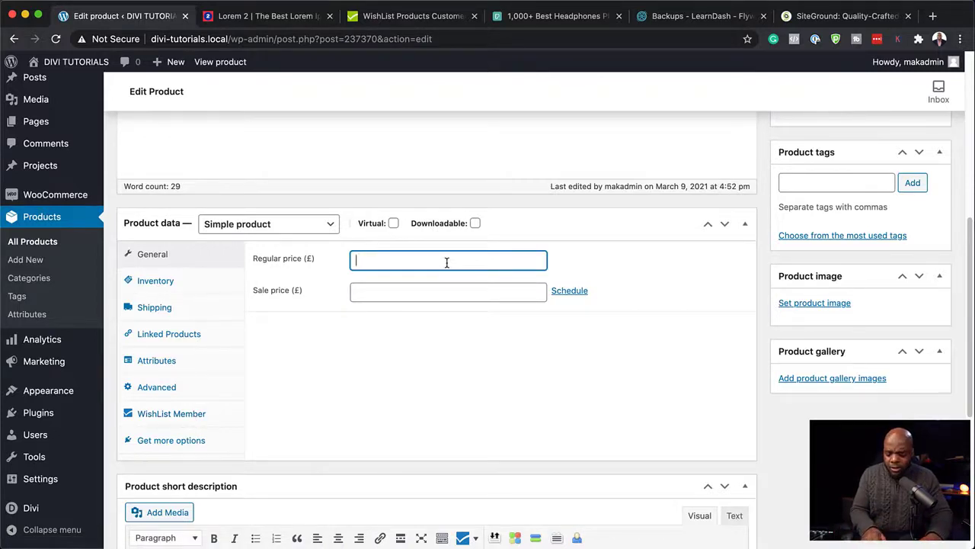
{"action": "type", "text": "199"}
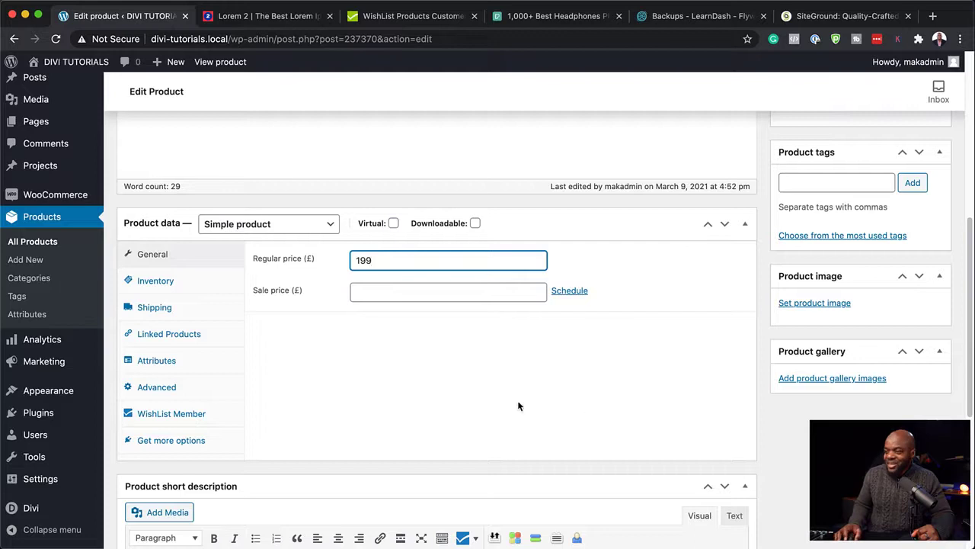
- Check the membership level assigned to the Platinum product in its WishList Member data and update the product
{"action": "left_click", "coordinate": [177, 417]}
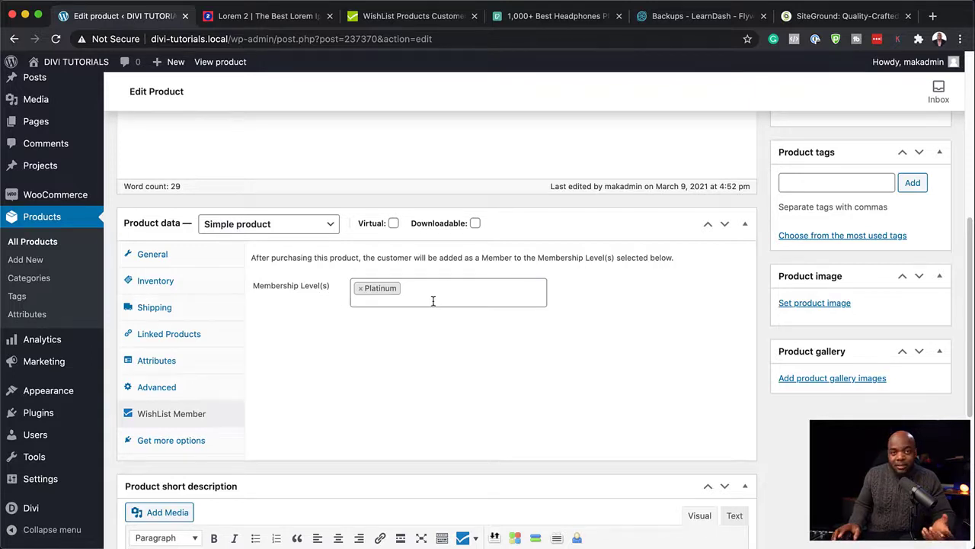
{"action": "scroll", "coordinate": [360, 401], "scroll_direction": "up", "scroll_amount": 5}
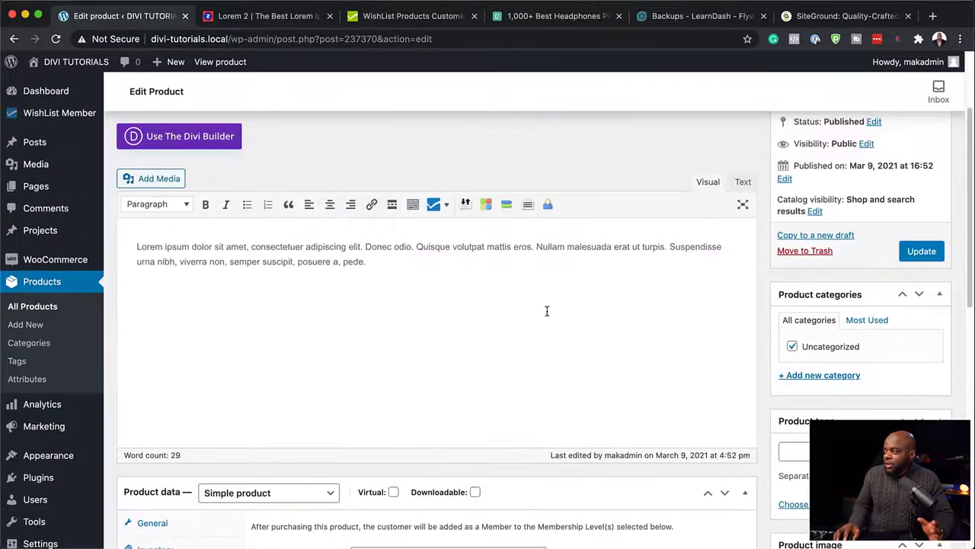
{"action": "left_click", "coordinate": [919, 252]}
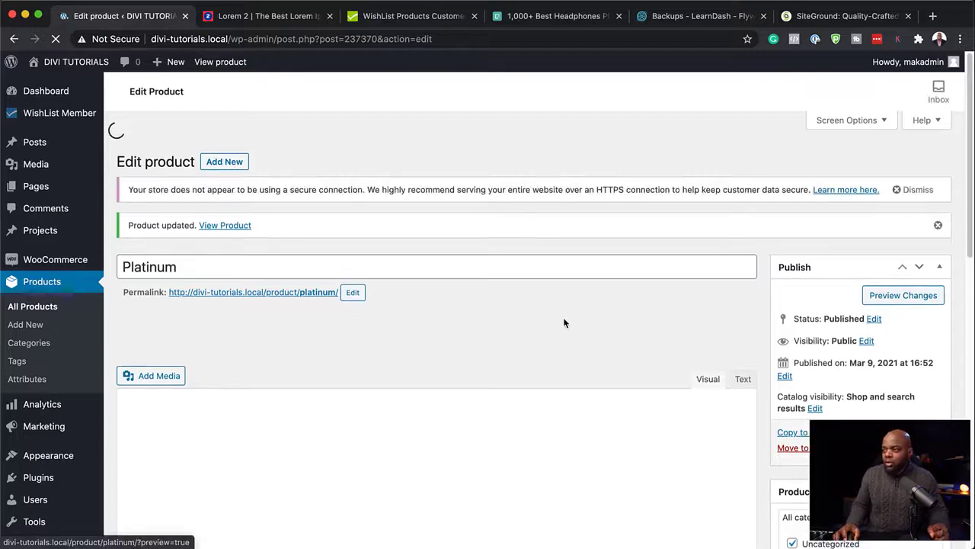
- Open the site's page list and look over the Cart, Checkout, My account, Shop and Home pages
{"action": "scroll", "coordinate": [563, 315], "scroll_direction": "down", "scroll_amount": 2}
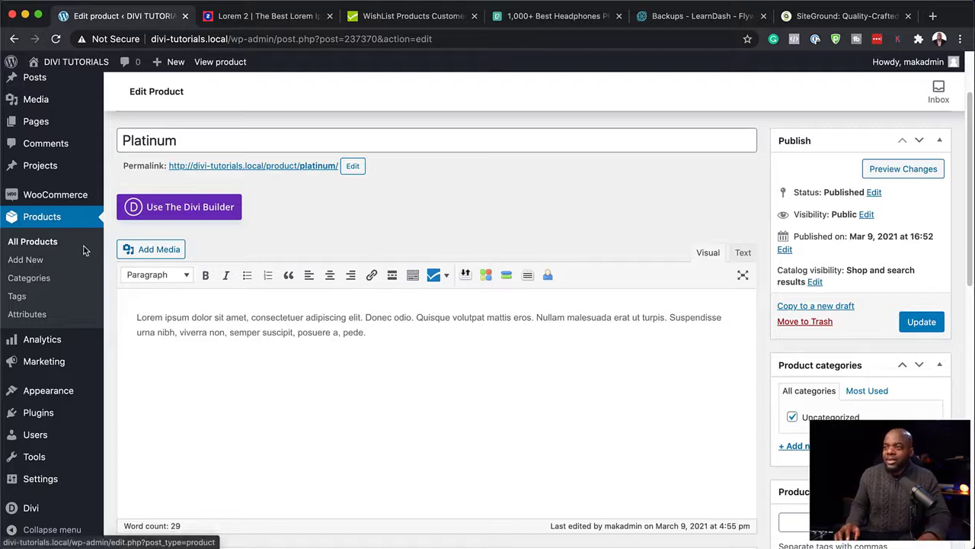
{"action": "mouse_move", "coordinate": [45, 123]}
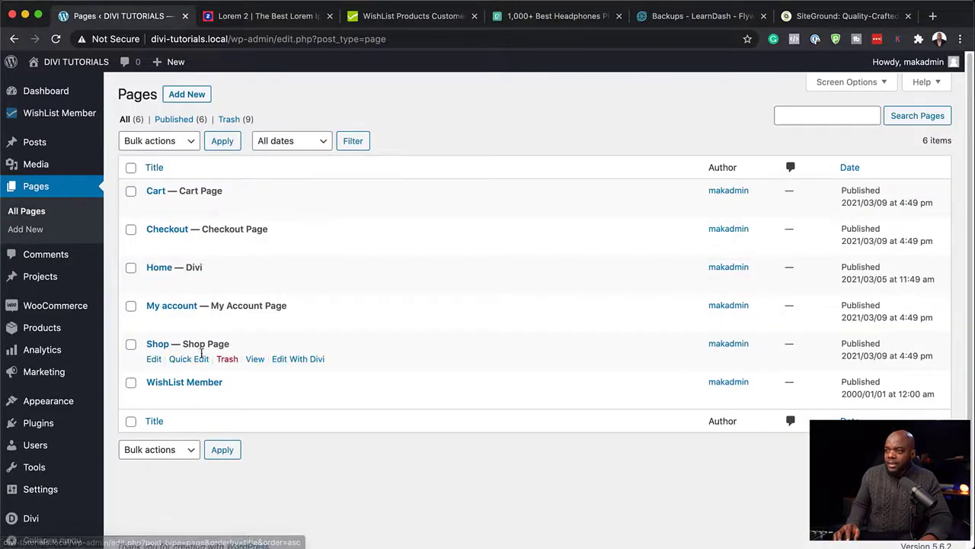
{"action": "mouse_move", "coordinate": [188, 194]}
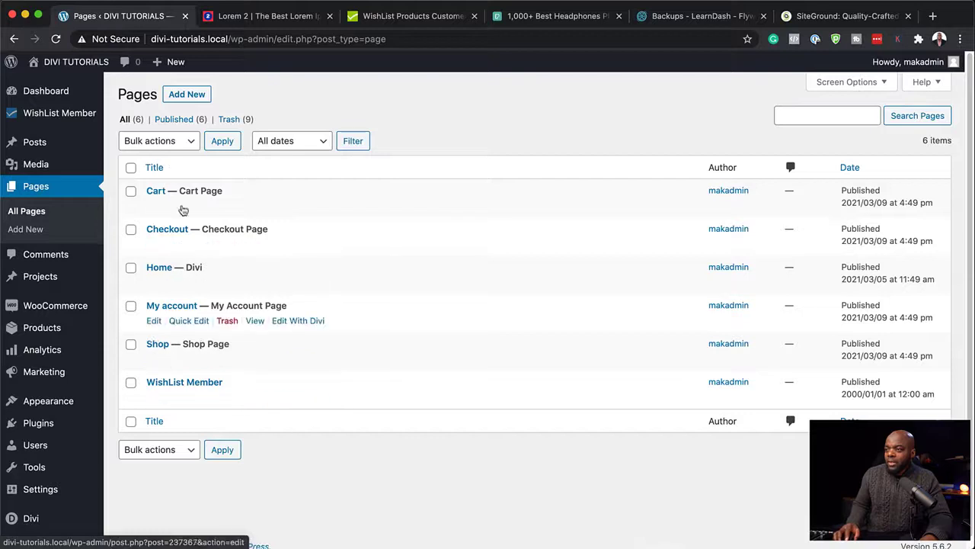
{"action": "mouse_move", "coordinate": [163, 388]}
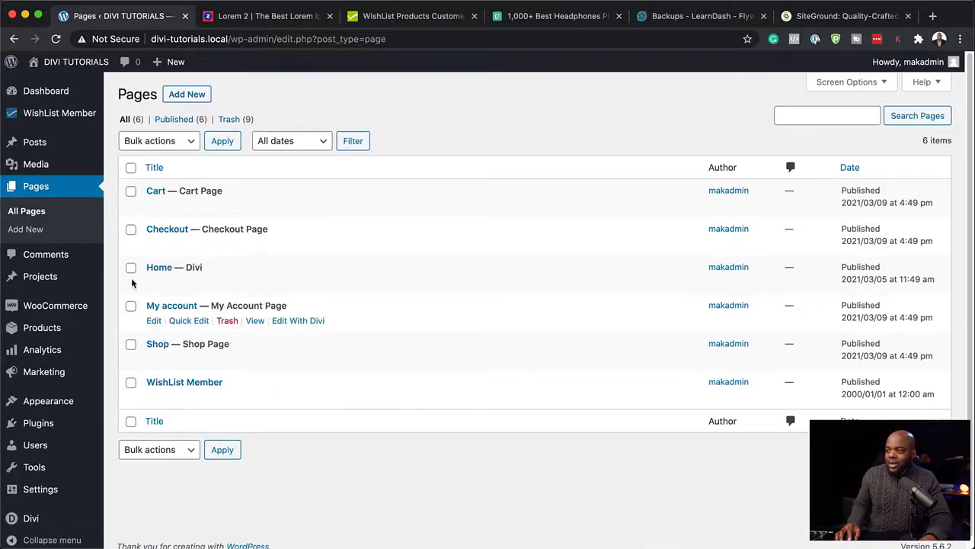
{"action": "mouse_move", "coordinate": [153, 282]}
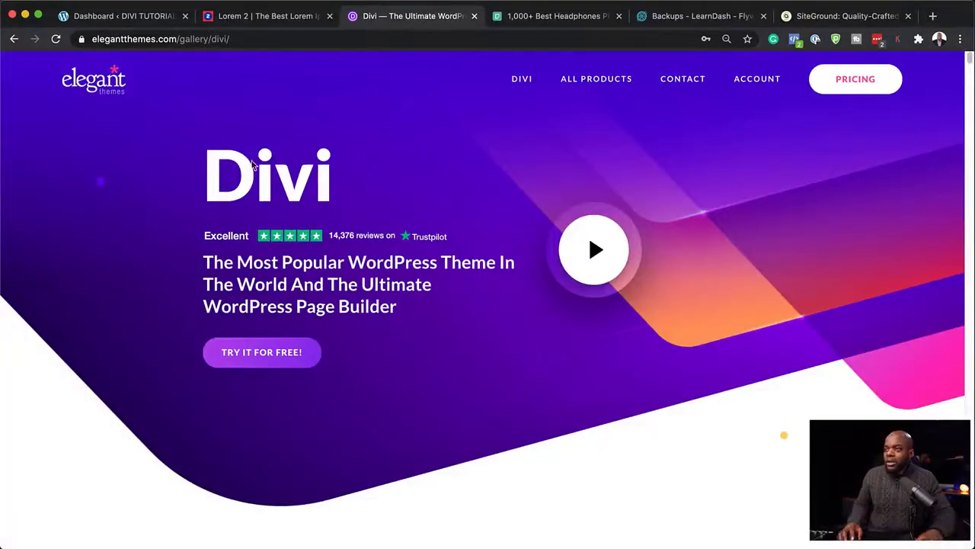
- Examine the yearly and lifetime plans on the Elegant Themes pricing page, and return to the WordPress dashboard
{"action": "left_click", "coordinate": [867, 80]}
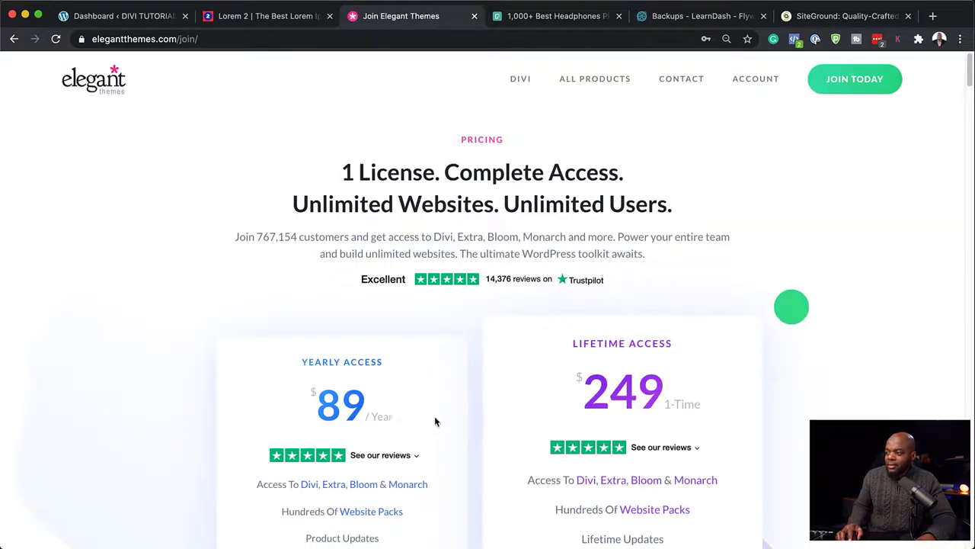
{"action": "scroll", "coordinate": [438, 421], "scroll_direction": "down", "scroll_amount": 1}
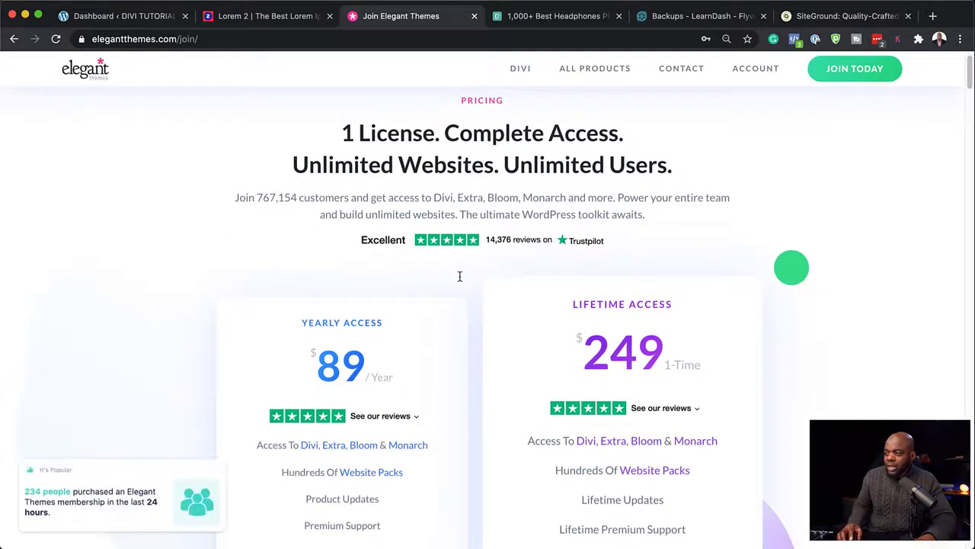
{"action": "key", "text": "super+1"}
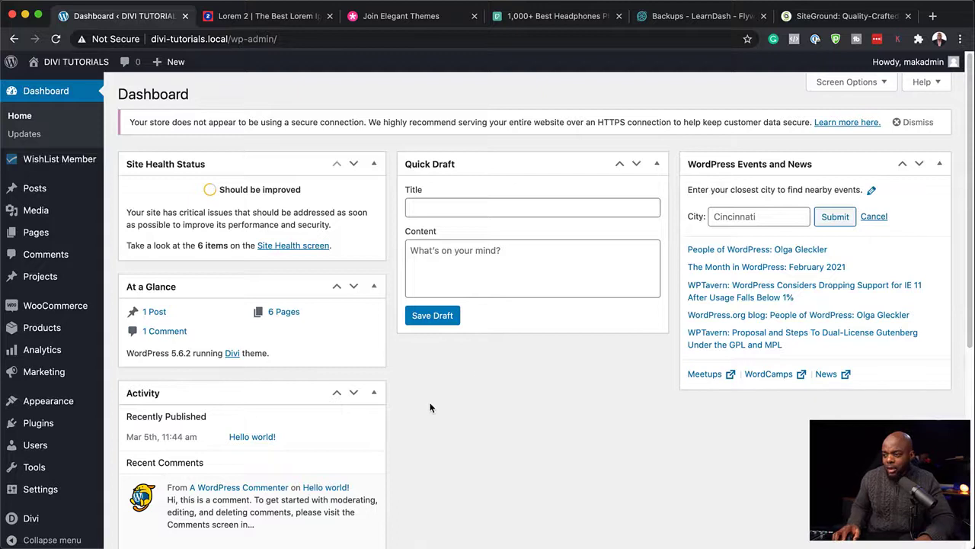
- Open the Home page in the Divi visual builder and start building it from scratch, without inserting a row
{"action": "scroll", "coordinate": [429, 406], "scroll_direction": "down", "scroll_amount": 2}
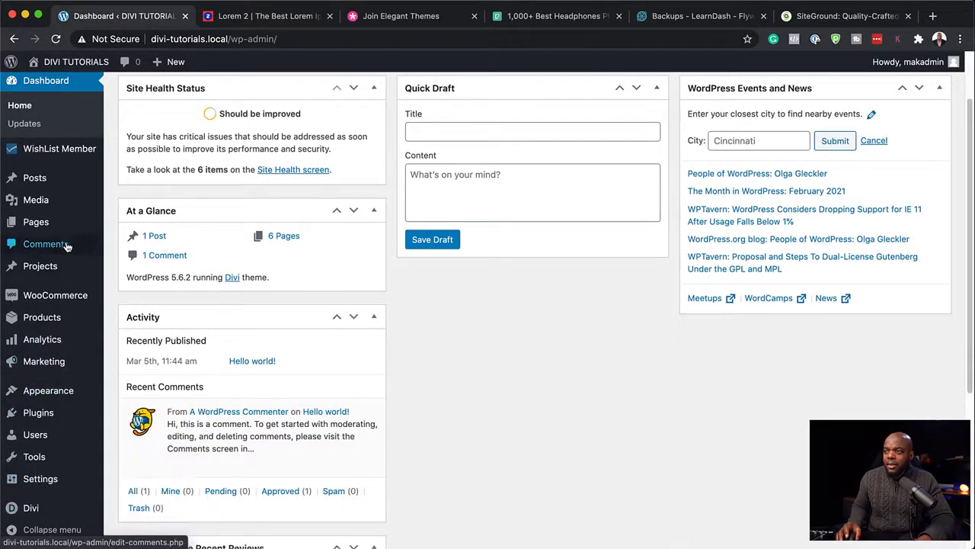
{"action": "mouse_move", "coordinate": [74, 226]}
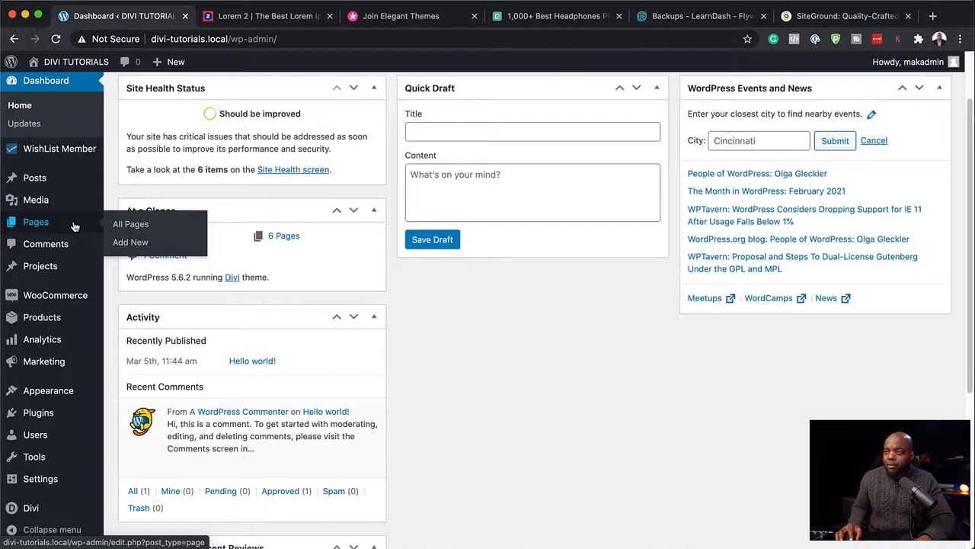
{"action": "left_click", "coordinate": [137, 229]}
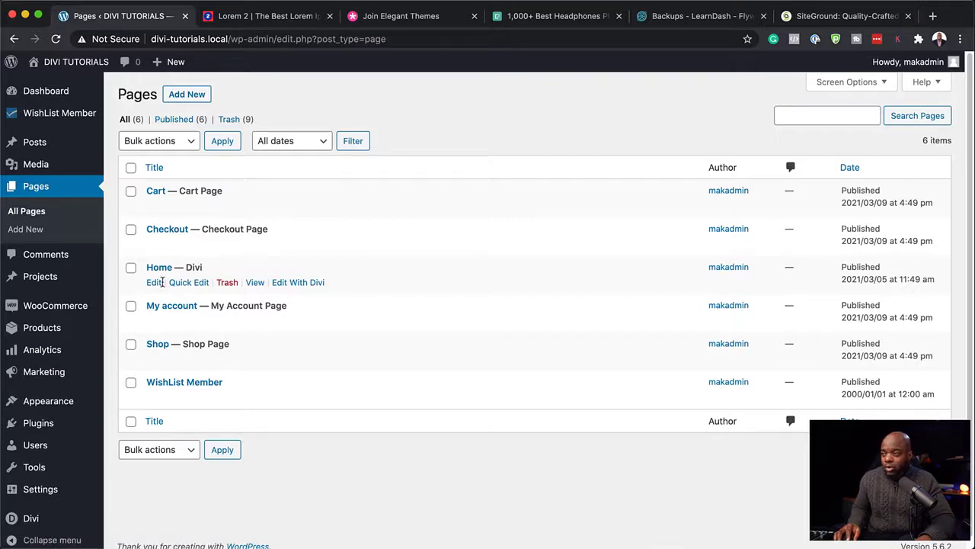
{"action": "left_click", "coordinate": [281, 284]}
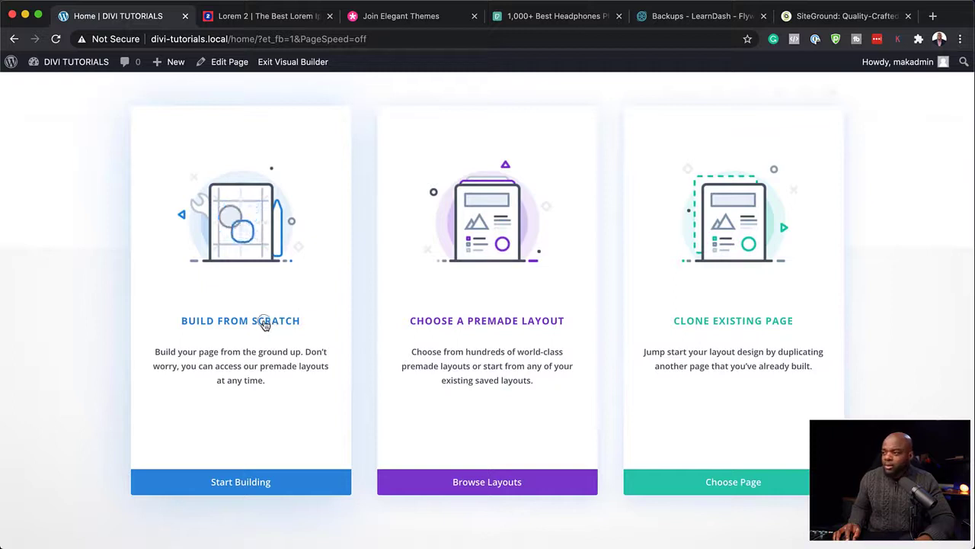
{"action": "left_click", "coordinate": [264, 323]}
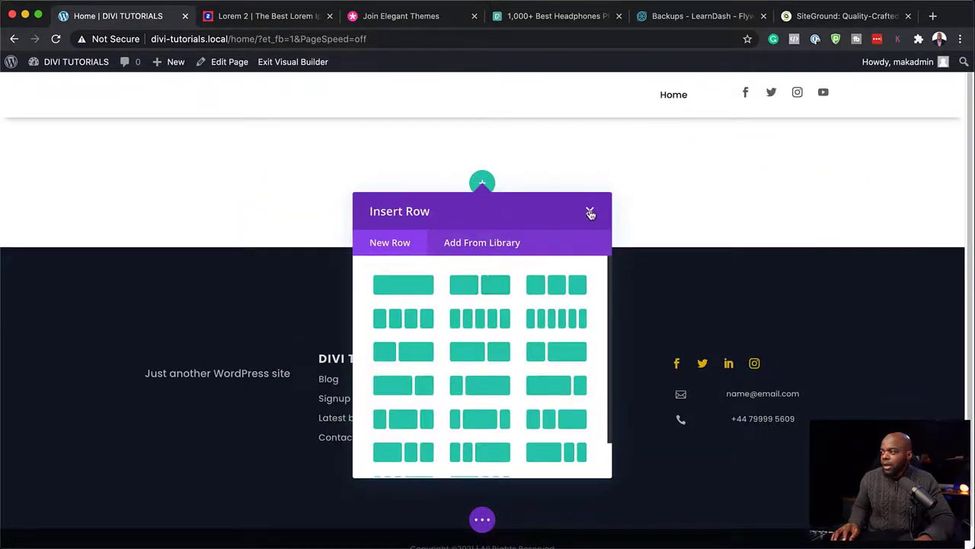
{"action": "left_click", "coordinate": [587, 210]}
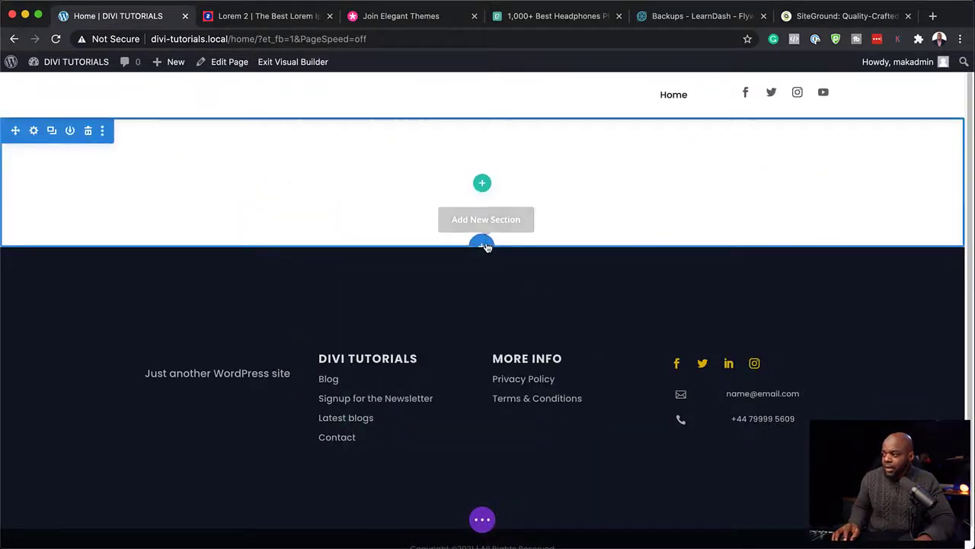
- Add a fullwidth section below the empty section on the Home page and insert a Fullwidth Header module
{"action": "left_click", "coordinate": [481, 244]}
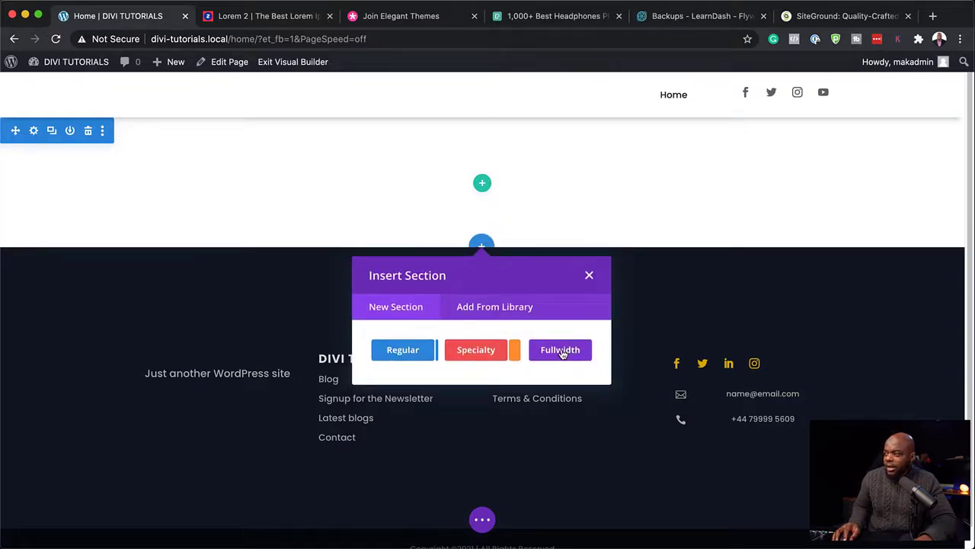
{"action": "left_click", "coordinate": [562, 351]}
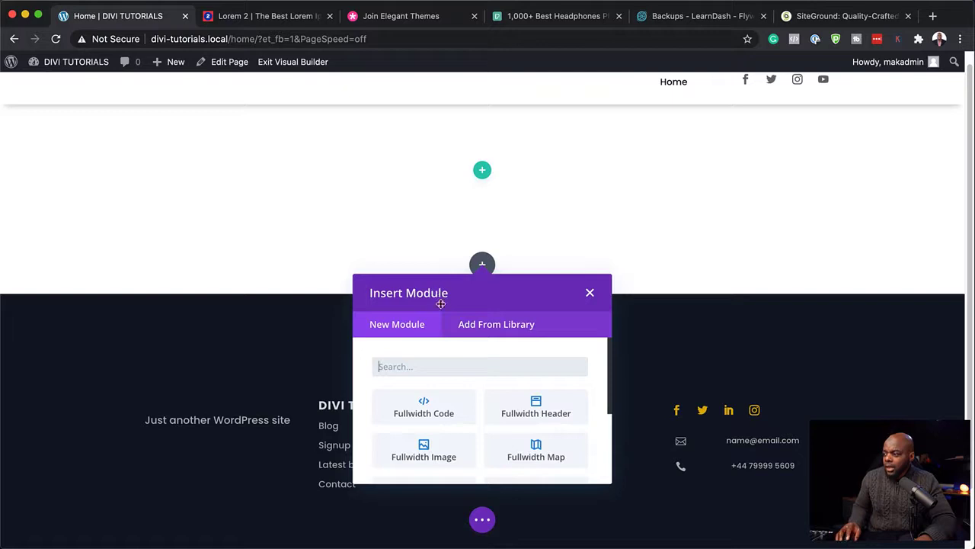
{"action": "left_click", "coordinate": [571, 411]}
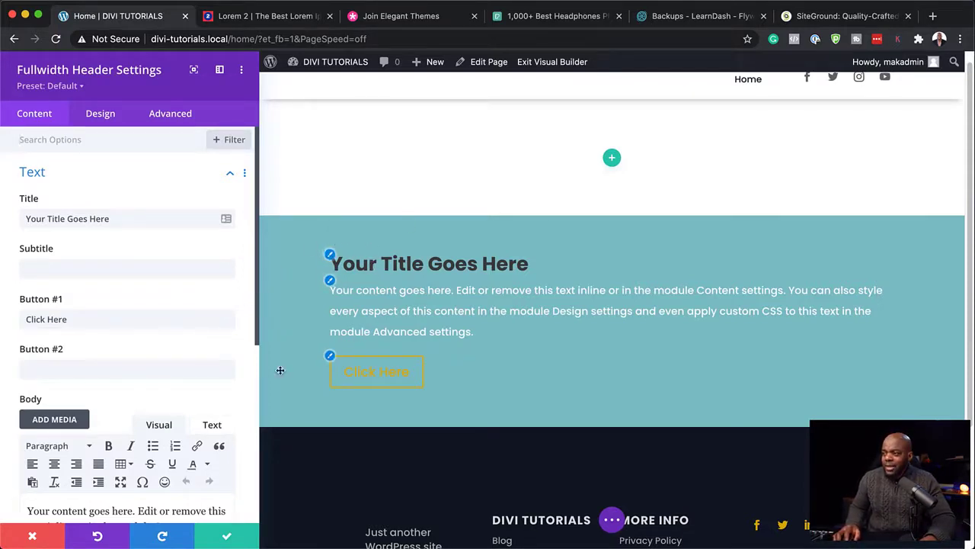
- Set the fullwidth header's background color to black (#000000)
{"action": "scroll", "coordinate": [126, 364], "scroll_direction": "down", "scroll_amount": 5}
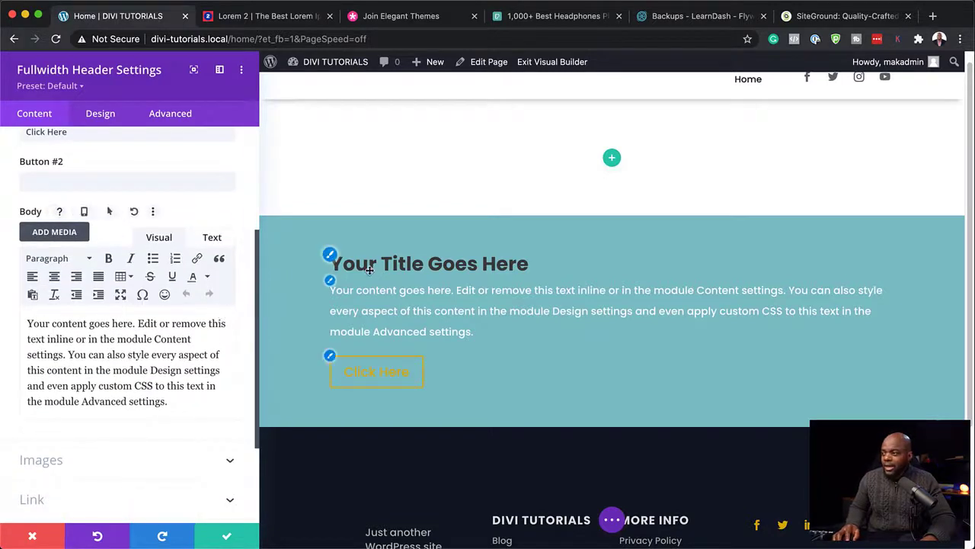
{"action": "scroll", "coordinate": [133, 399], "scroll_direction": "down", "scroll_amount": 4}
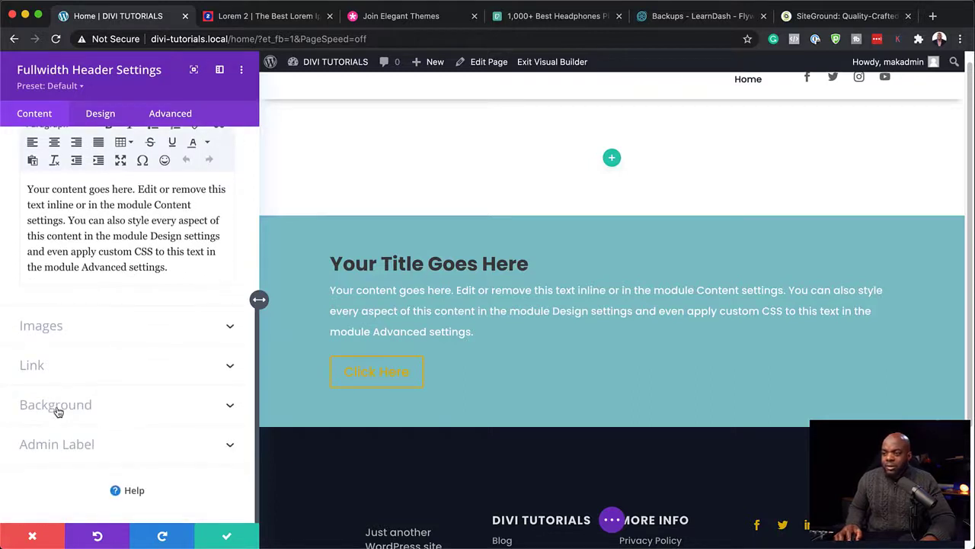
{"action": "left_click", "coordinate": [84, 409]}
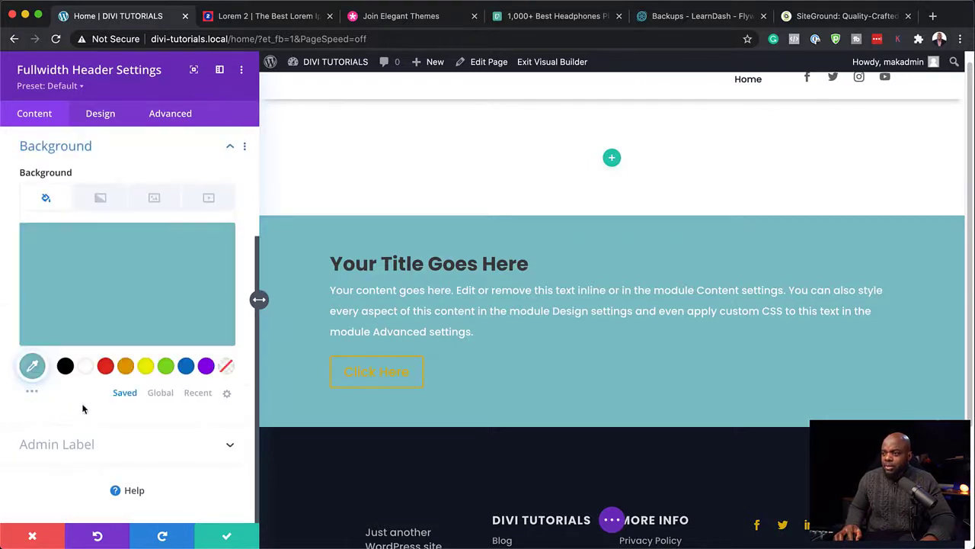
{"action": "left_click", "coordinate": [66, 368]}
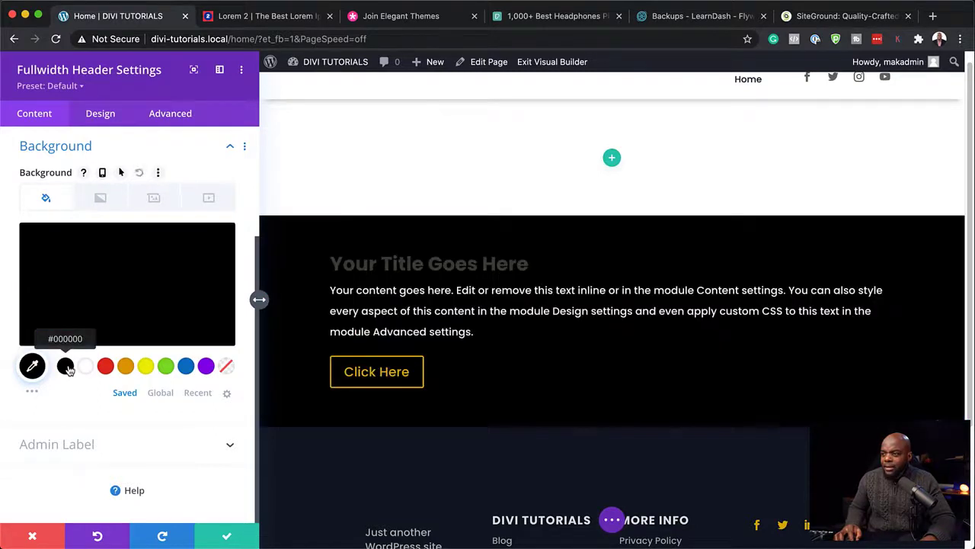
- Set the fullwidth header's background image to the family photo affection-baby-baby-girl-beautiful-377058-scaled-1.jpg from the media library
{"action": "left_click", "coordinate": [156, 199]}
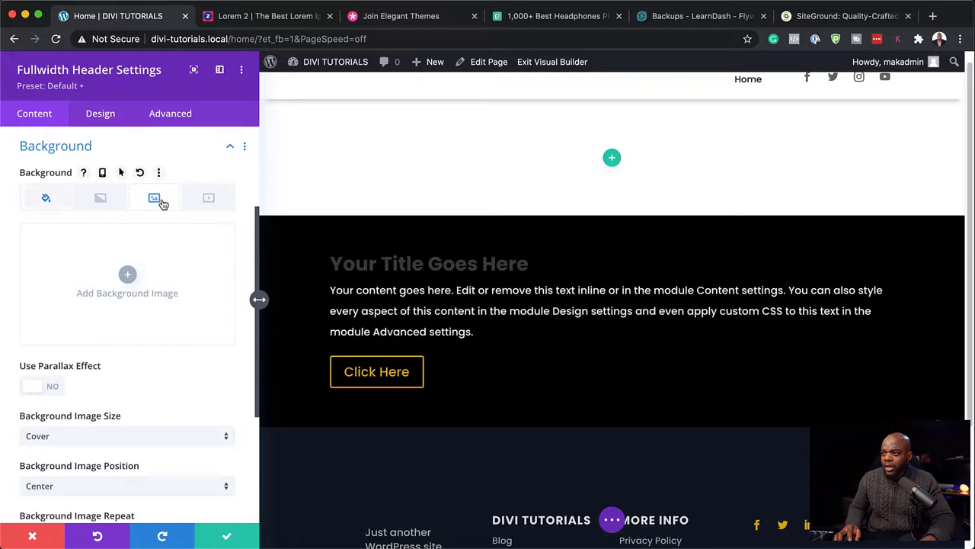
{"action": "left_click", "coordinate": [127, 276]}
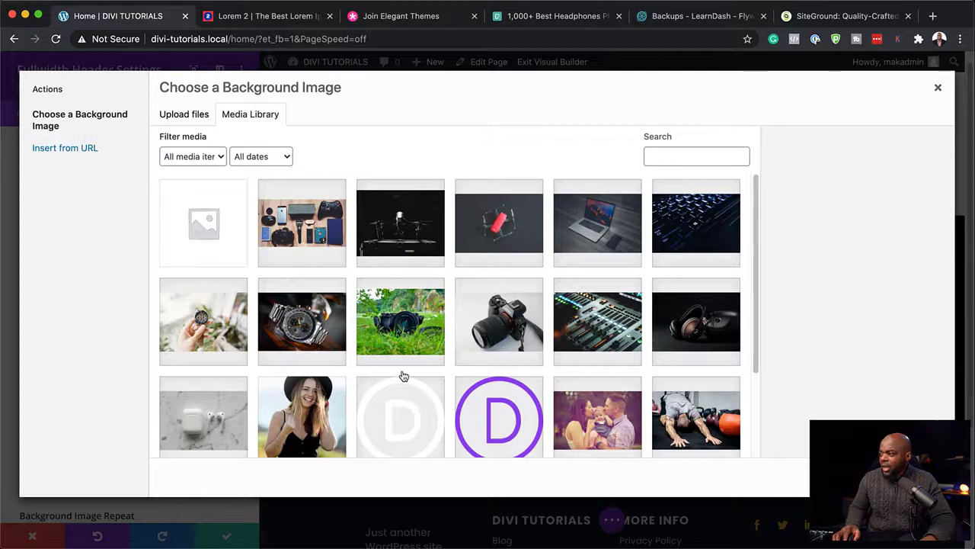
{"action": "scroll", "coordinate": [404, 376], "scroll_direction": "down", "scroll_amount": 1}
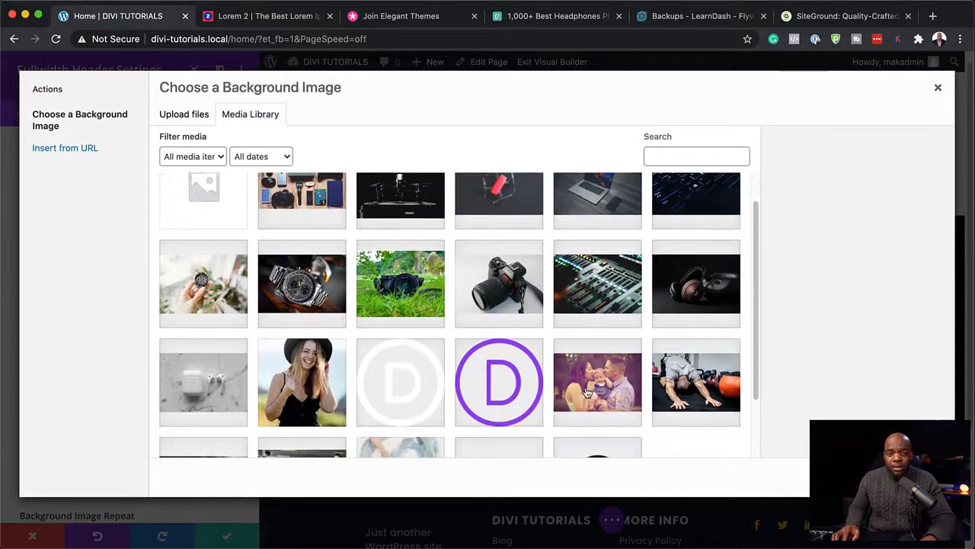
{"action": "left_click", "coordinate": [599, 388]}
{"action": "scroll", "coordinate": [600, 389], "scroll_direction": "down", "scroll_amount": 2}
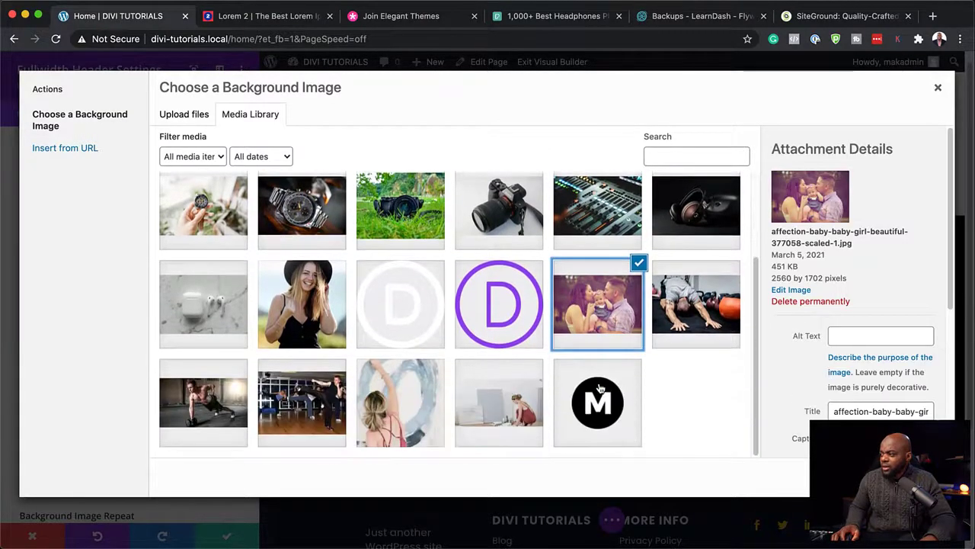
{"action": "left_click", "coordinate": [308, 407]}
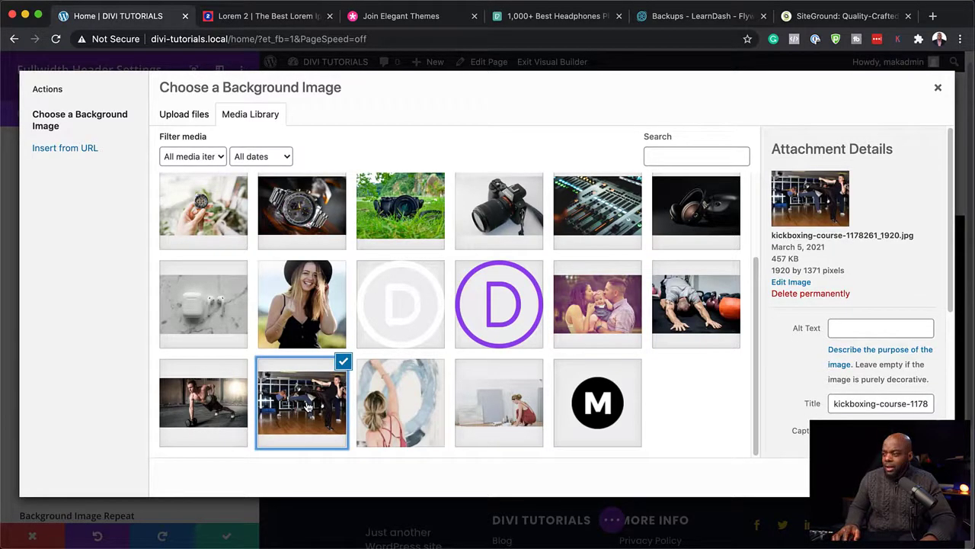
{"action": "left_click", "coordinate": [608, 305]}
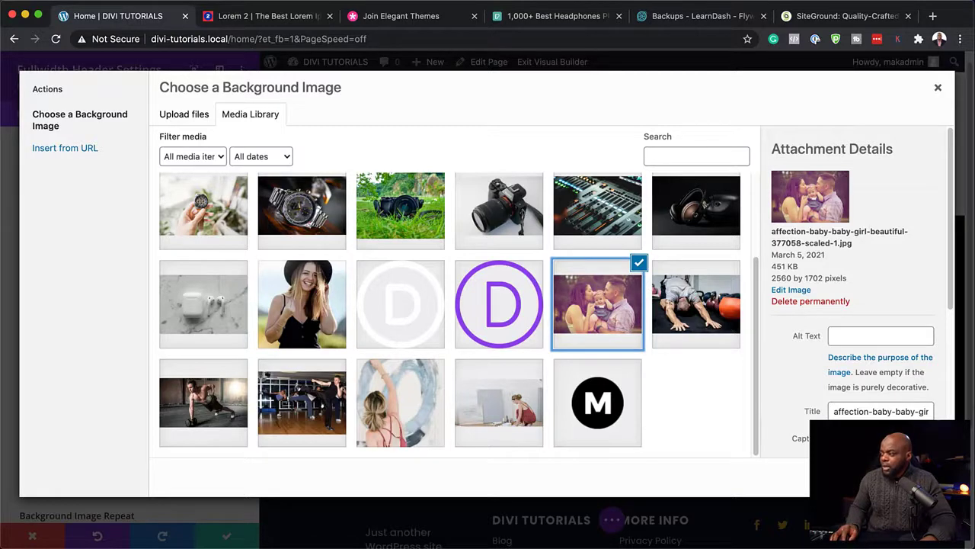
{"action": "left_click", "coordinate": [896, 478]}
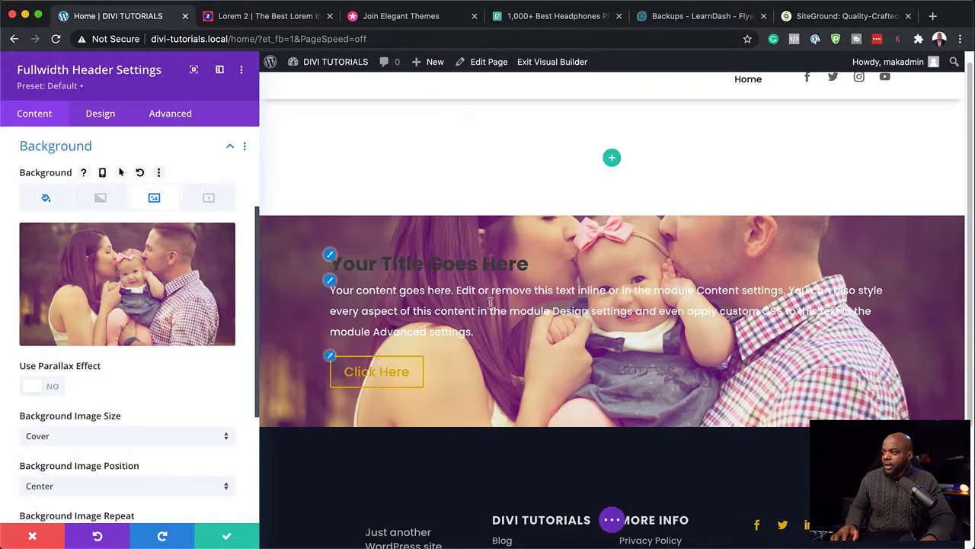
- Set the fullwidth header's background image blend to Multiply
{"action": "scroll", "coordinate": [581, 361], "scroll_direction": "down", "scroll_amount": 1}
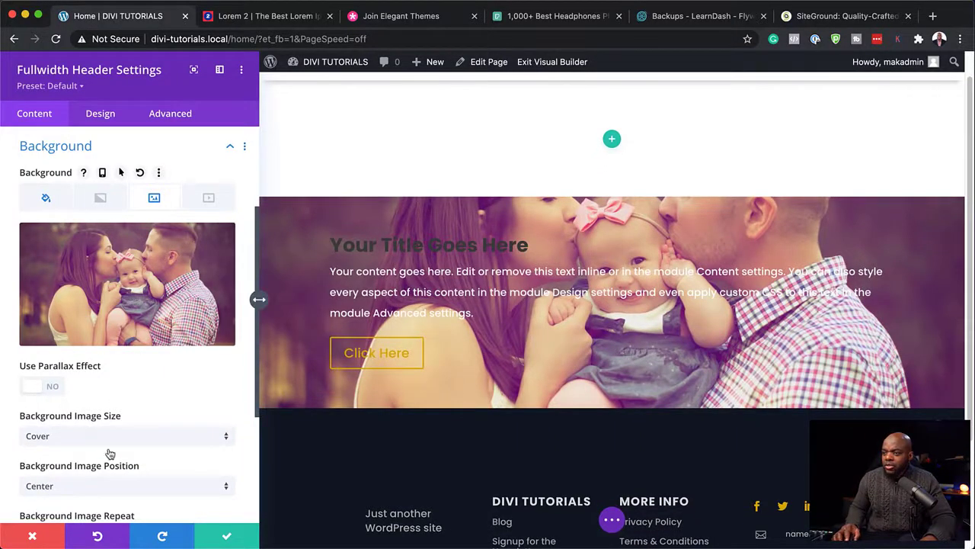
{"action": "scroll", "coordinate": [160, 439], "scroll_direction": "down", "scroll_amount": 3}
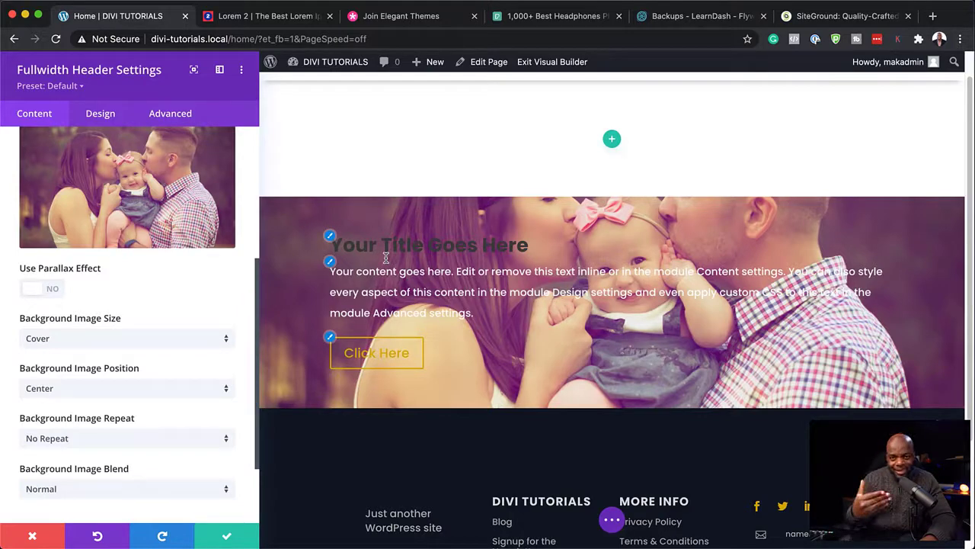
{"action": "scroll", "coordinate": [83, 432], "scroll_direction": "down", "scroll_amount": 1}
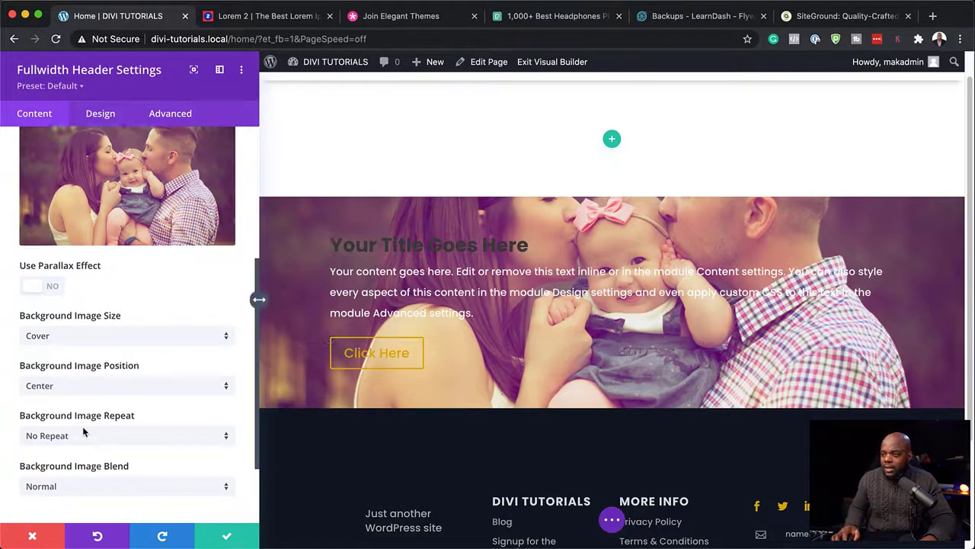
{"action": "scroll", "coordinate": [84, 432], "scroll_direction": "down", "scroll_amount": 1}
{"action": "scroll", "coordinate": [139, 293], "scroll_direction": "up", "scroll_amount": 3}
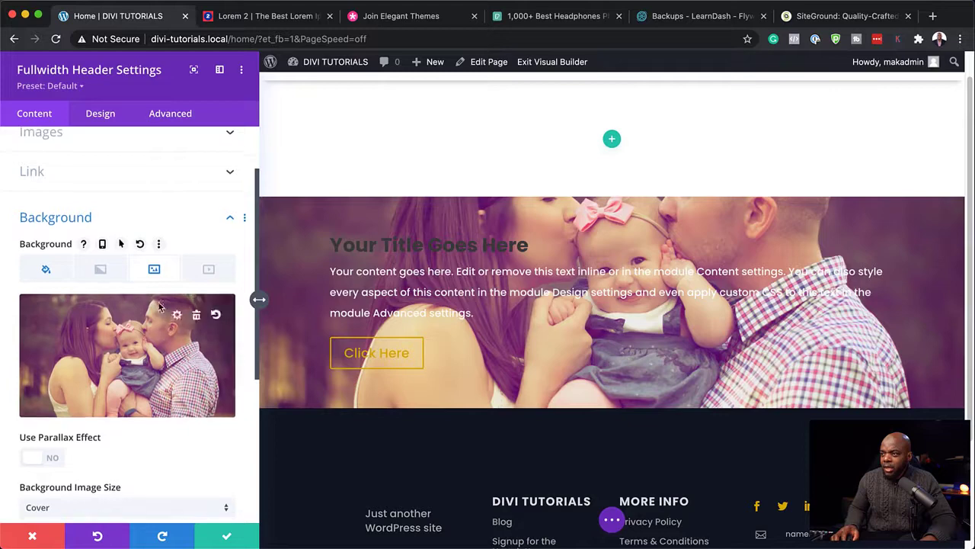
{"action": "scroll", "coordinate": [142, 358], "scroll_direction": "down", "scroll_amount": 5}
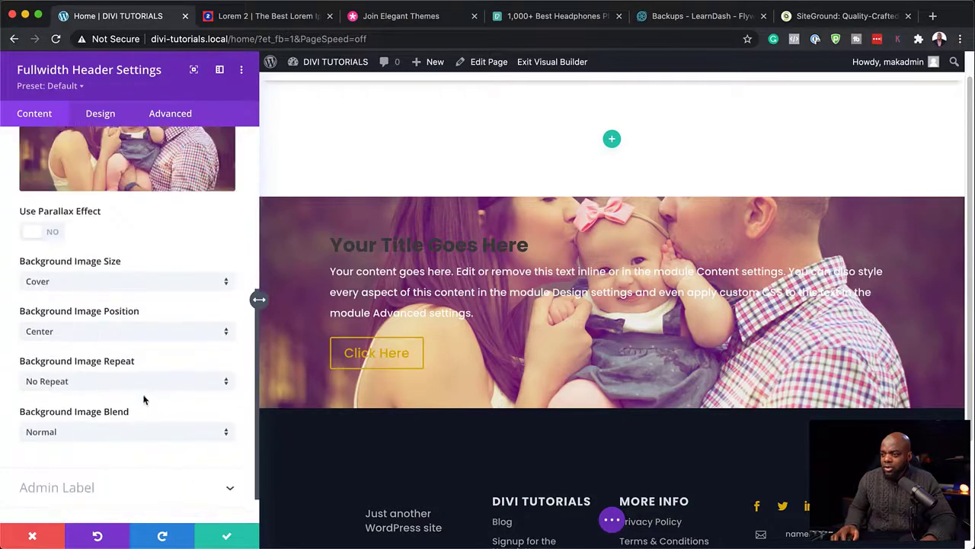
{"action": "left_click", "coordinate": [97, 430]}
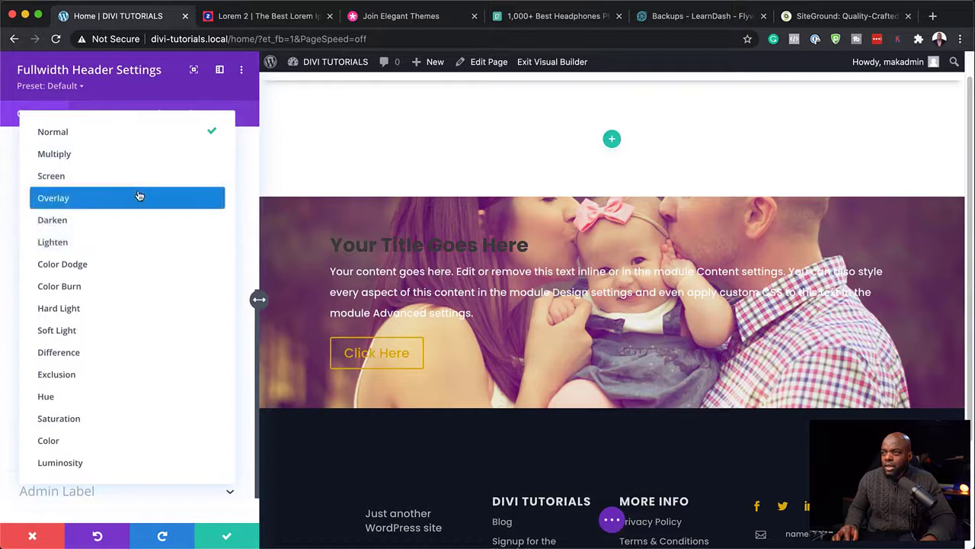
{"action": "left_click", "coordinate": [134, 157]}
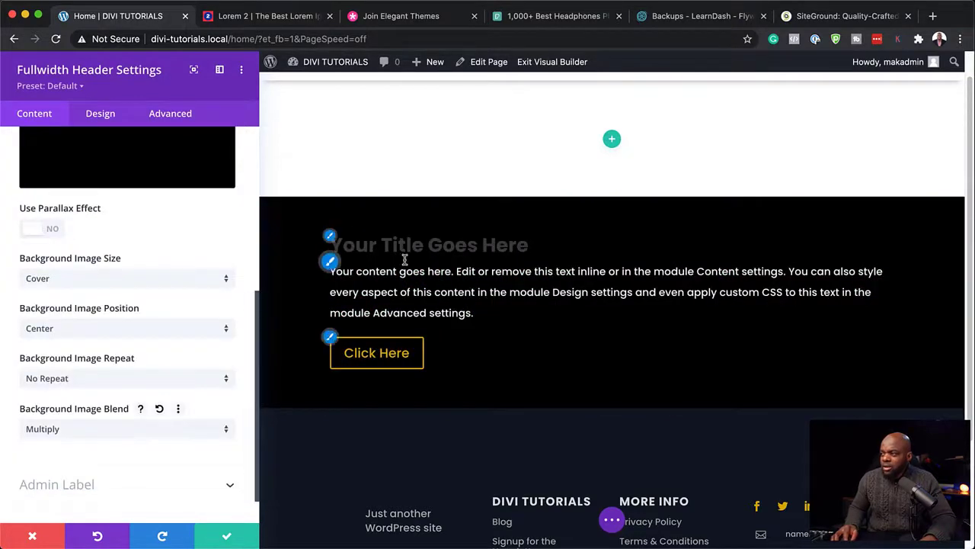
- Lower the opacity of the fullwidth header's black background color to rgba(0,0,0,0.65)
{"action": "scroll", "coordinate": [148, 407], "scroll_direction": "up", "scroll_amount": 5}
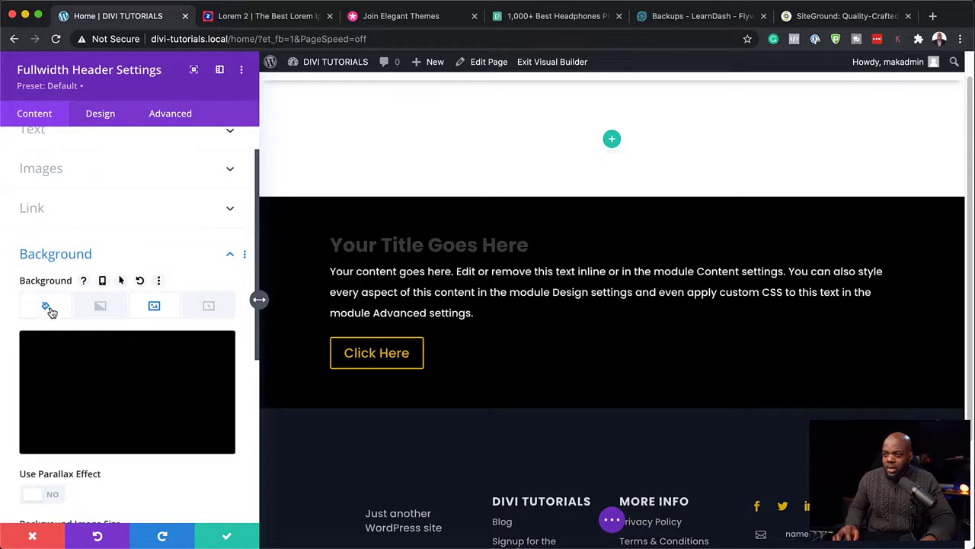
{"action": "left_click", "coordinate": [47, 308]}
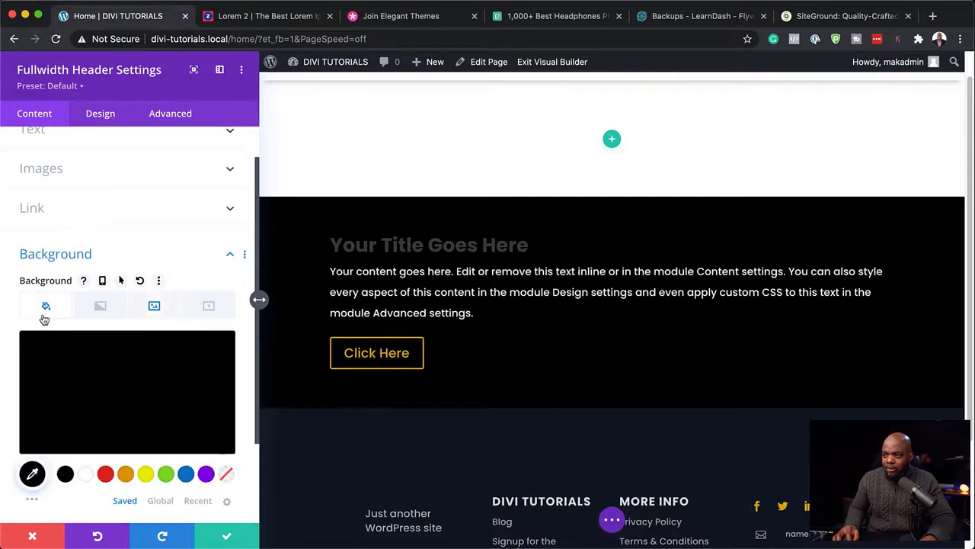
{"action": "left_click", "coordinate": [114, 386]}
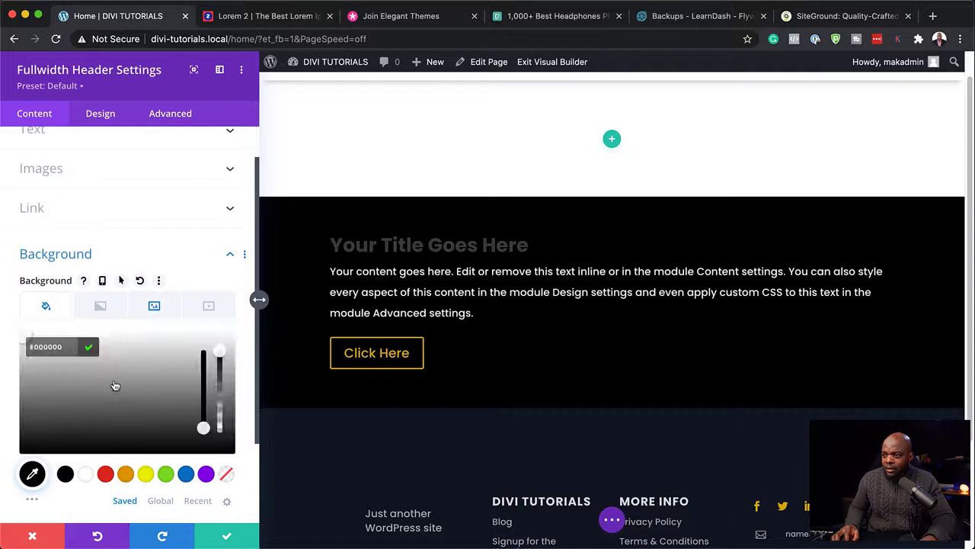
{"action": "left_click_drag", "start_coordinate": [219, 359], "coordinate": [221, 378]}
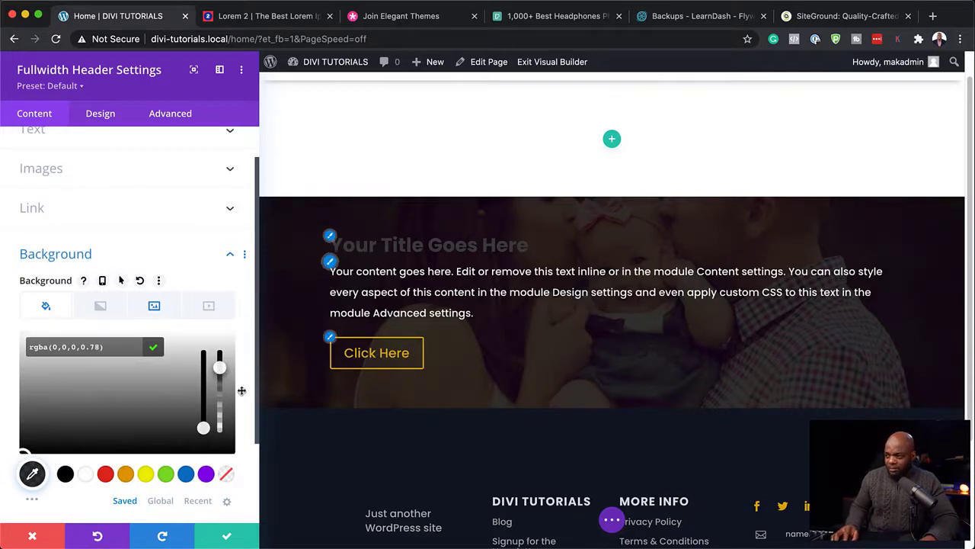
{"action": "left_click_drag", "start_coordinate": [220, 370], "coordinate": [223, 389]}
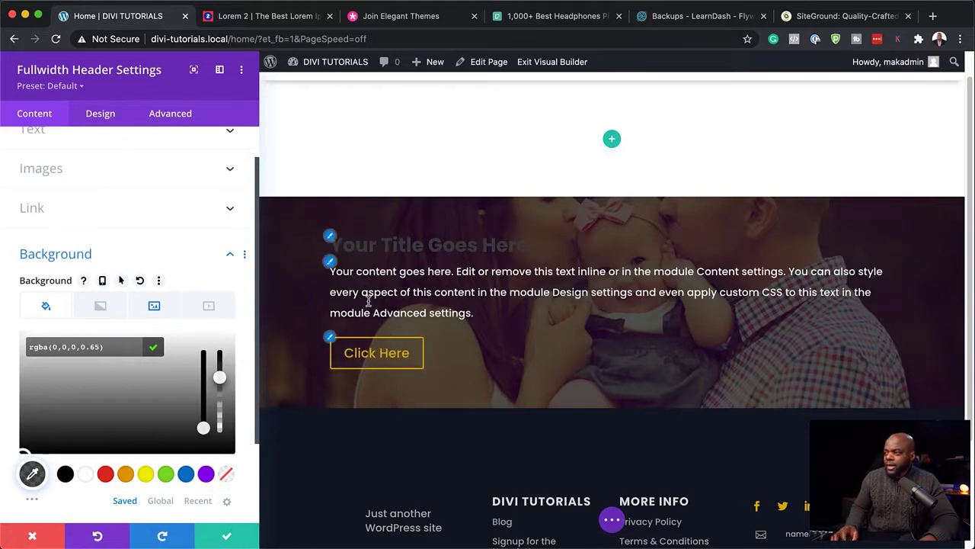
- Replace the fullwidth header's placeholder title with "Become A Better Parent"
{"action": "left_click", "coordinate": [331, 240]}
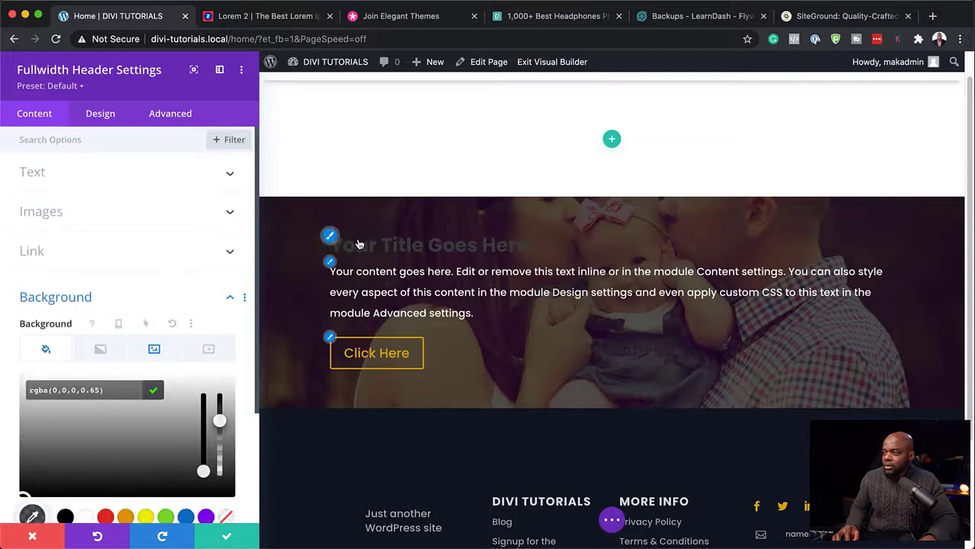
{"action": "left_click", "coordinate": [88, 180]}
{"action": "triple_click", "coordinate": [133, 219]}
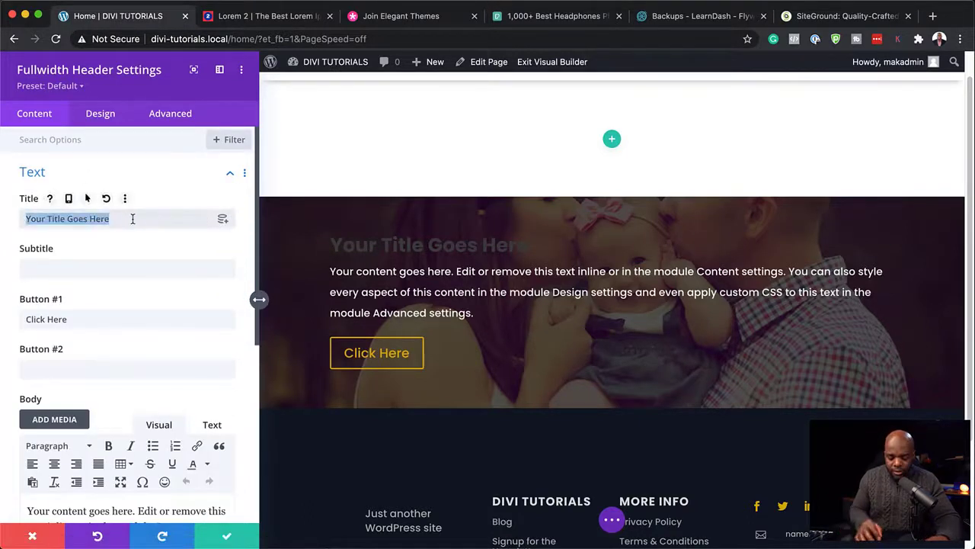
{"action": "type", "text": "Become A Better Parent"}
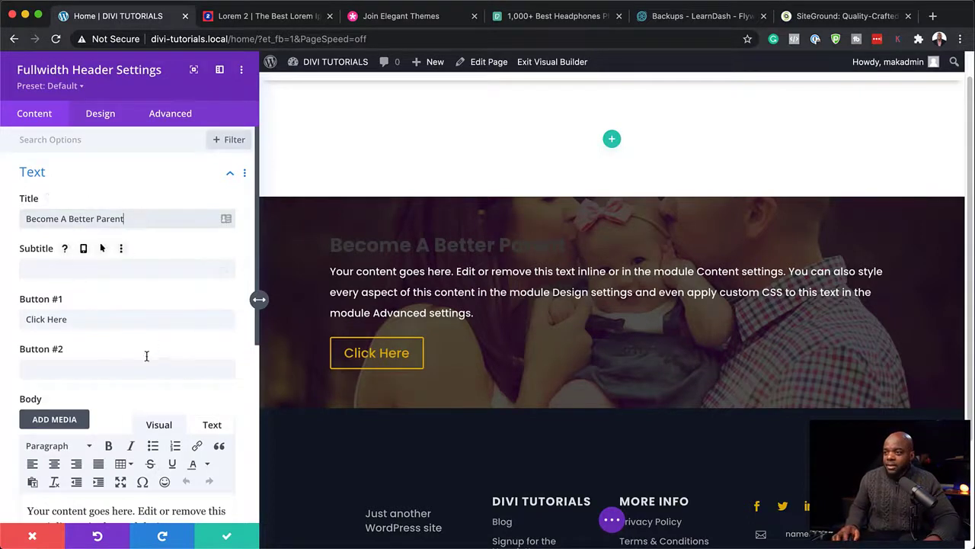
- Label the header's first button "View Memberships" and replace the body copy with the Latin placeholder text beginning "Praesent dapibus, neque id cursus faucibus"
{"action": "scroll", "coordinate": [114, 320], "scroll_direction": "down", "scroll_amount": 1}
{"action": "triple_click", "coordinate": [93, 292]}
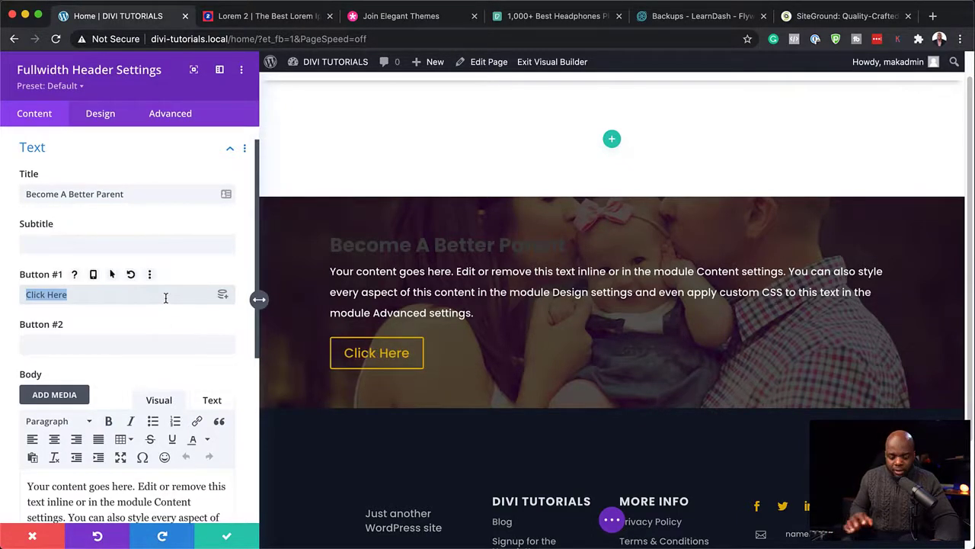
{"action": "type", "text": "View Memberships"}
{"action": "scroll", "coordinate": [169, 457], "scroll_direction": "down", "scroll_amount": 3}
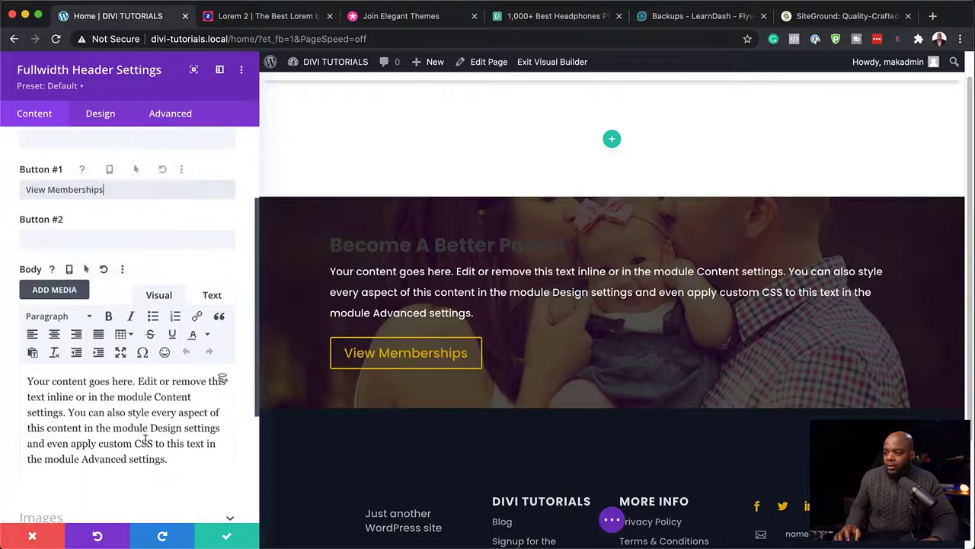
{"action": "key", "text": "ctrl+a"}
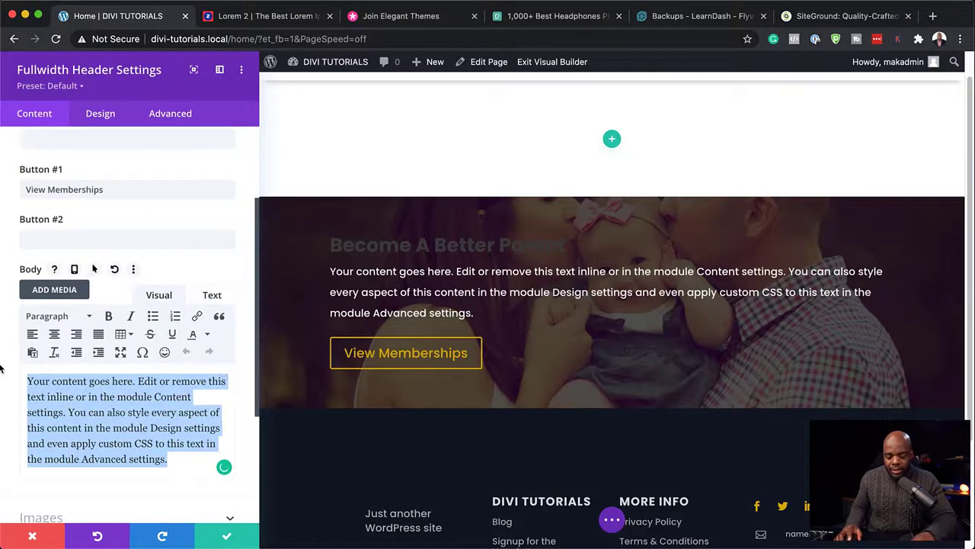
{"action": "type", "text": "Praesent dapibus, neque id cursus faucibus, tortor neque egestas auguae, eu vulputate magna eros eu erat. Aliquam erat volutpat. Nam dui mi, tincidunt quis, accumsan porttitor, facilisis luctus, metus."}
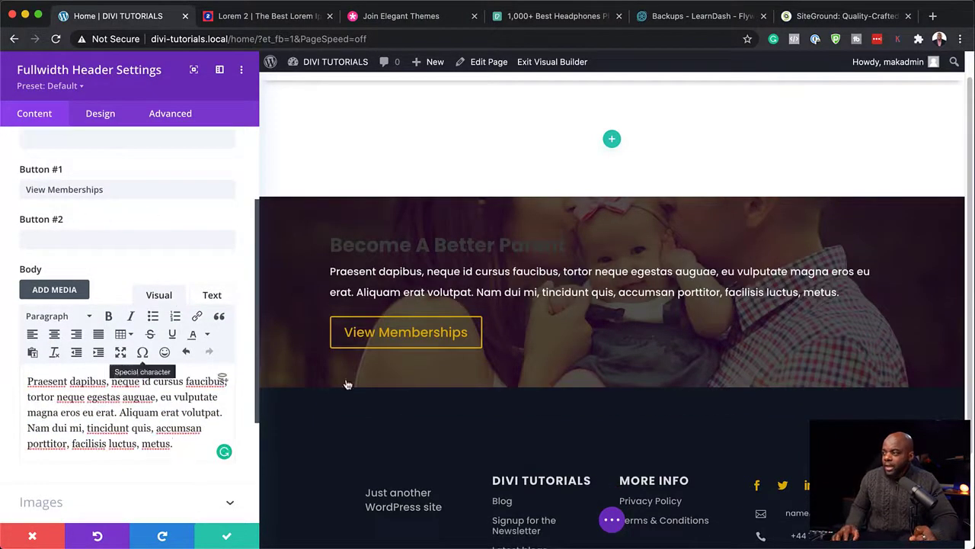
- Style the fullwidth header's title text in white (#ffffff) with the uppercase font style
{"action": "left_click", "coordinate": [116, 116]}
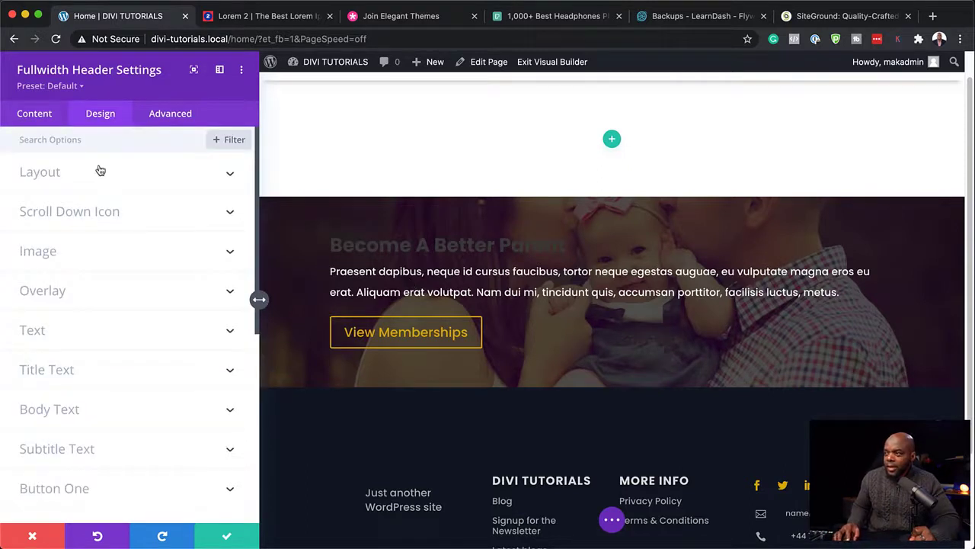
{"action": "left_click", "coordinate": [330, 238]}
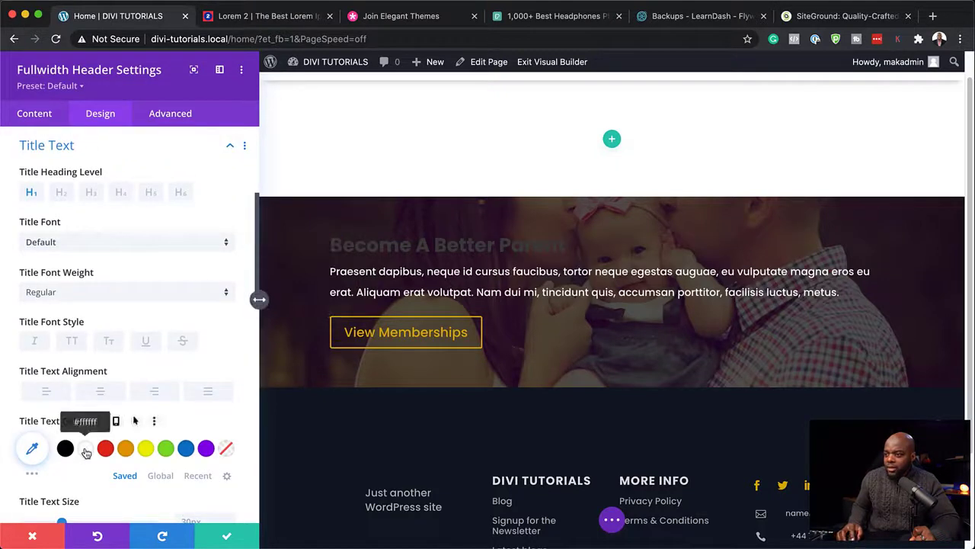
{"action": "left_click", "coordinate": [86, 450]}
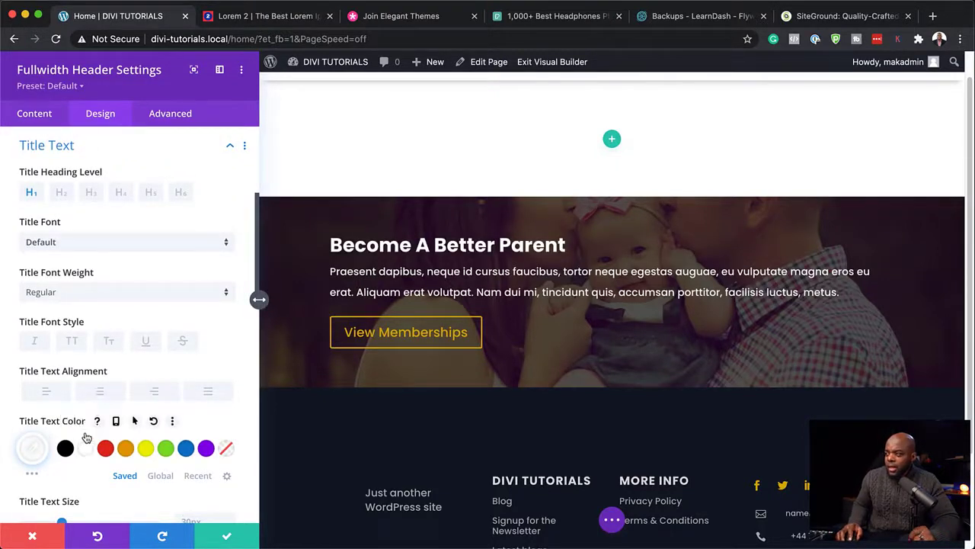
{"action": "left_click", "coordinate": [71, 342]}
{"action": "scroll", "coordinate": [164, 420], "scroll_direction": "down", "scroll_amount": 3}
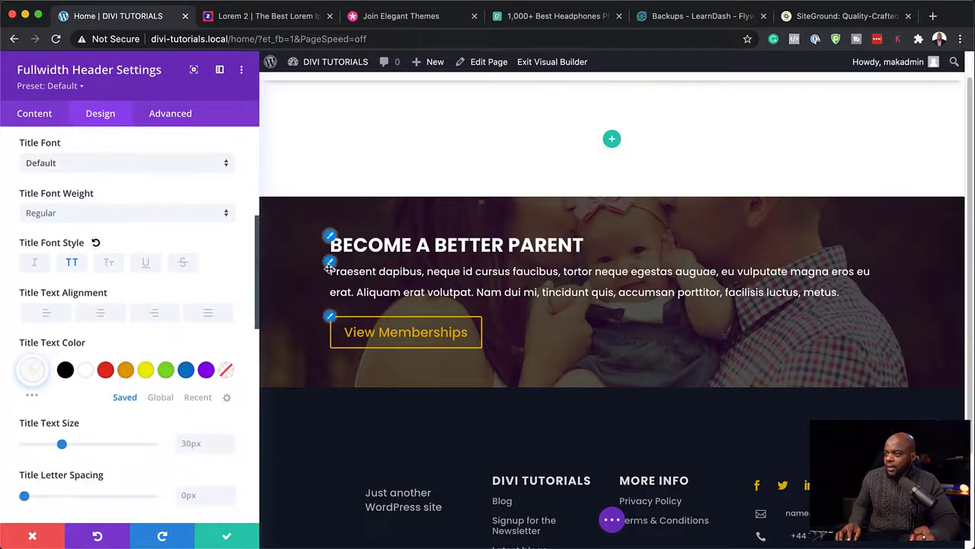
- Set the fullwidth header's body text size to 18px
{"action": "left_click", "coordinate": [330, 263]}
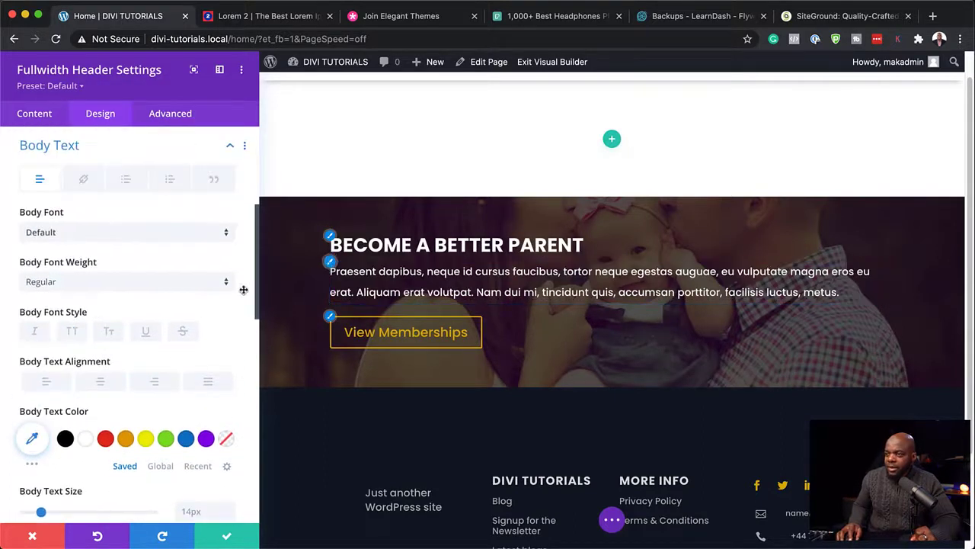
{"action": "scroll", "coordinate": [84, 480], "scroll_direction": "down", "scroll_amount": 1}
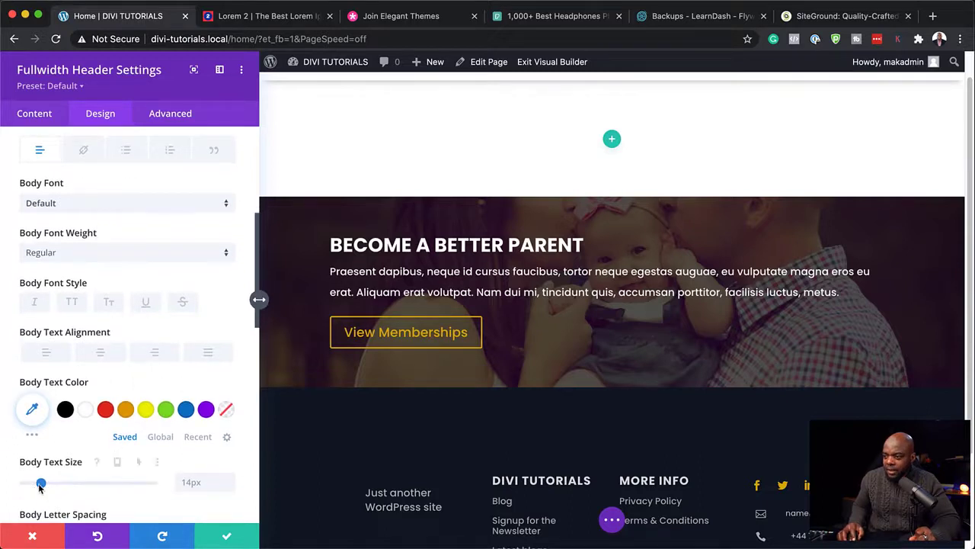
{"action": "left_click_drag", "start_coordinate": [40, 488], "coordinate": [47, 486]}
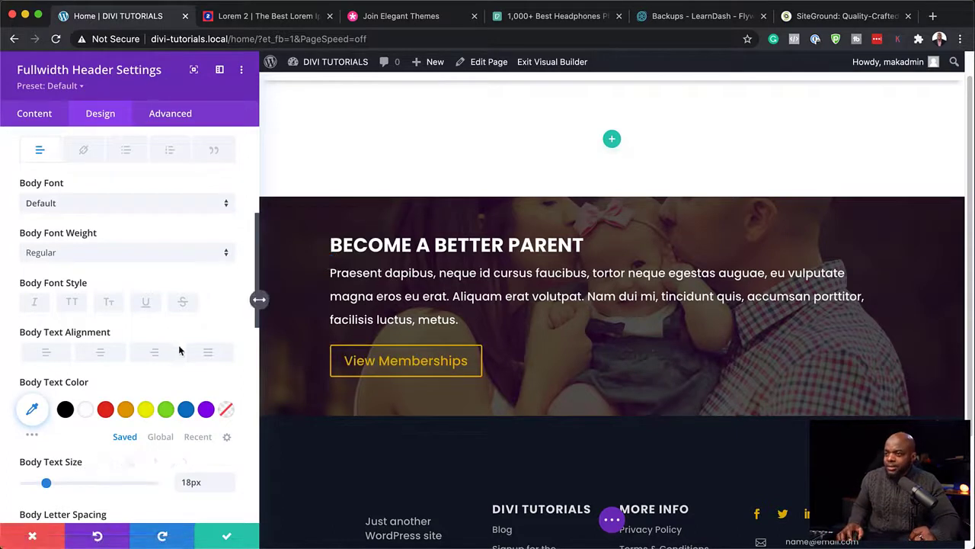
- Center the fullwidth header's text and logo alignment and make the header fullscreen
{"action": "scroll", "coordinate": [180, 344], "scroll_direction": "up", "scroll_amount": 4}
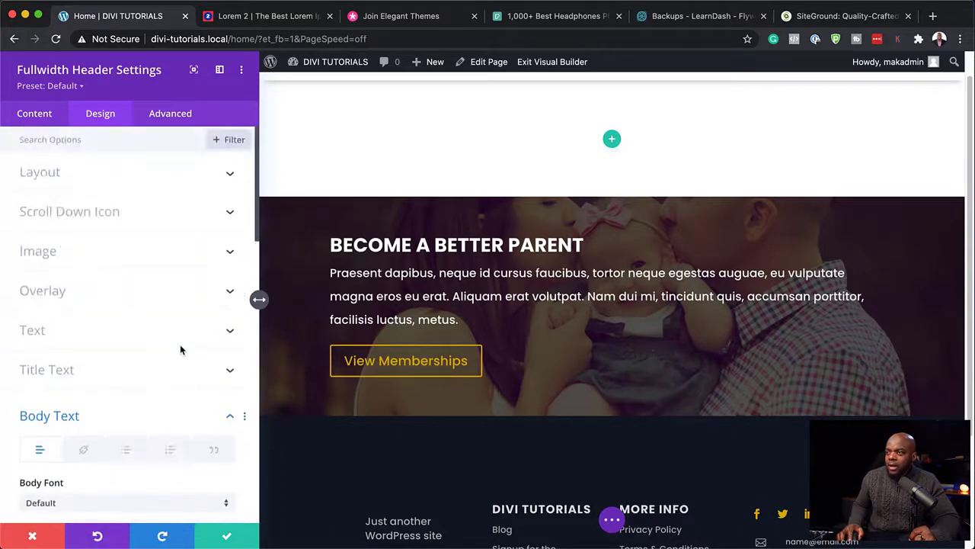
{"action": "left_click", "coordinate": [151, 174]}
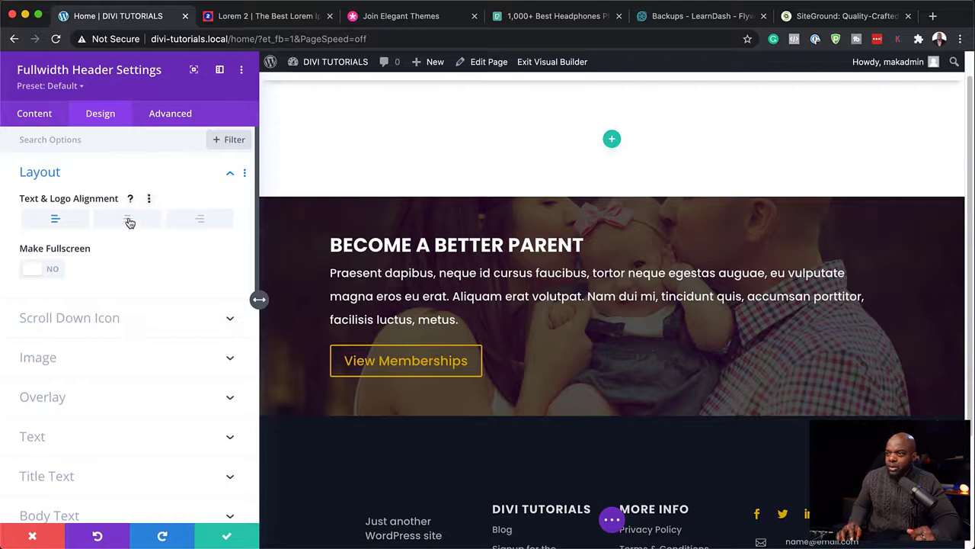
{"action": "left_click", "coordinate": [127, 221]}
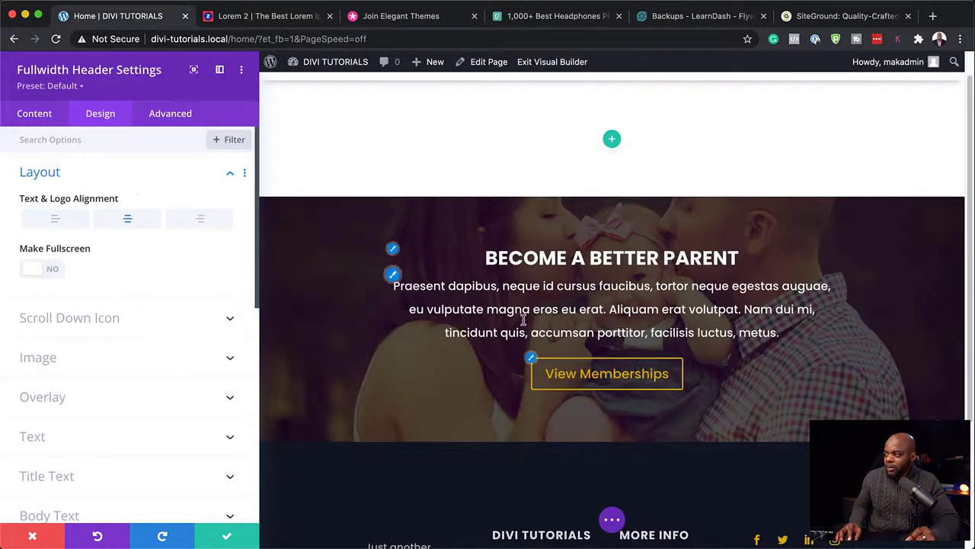
{"action": "left_click", "coordinate": [55, 270]}
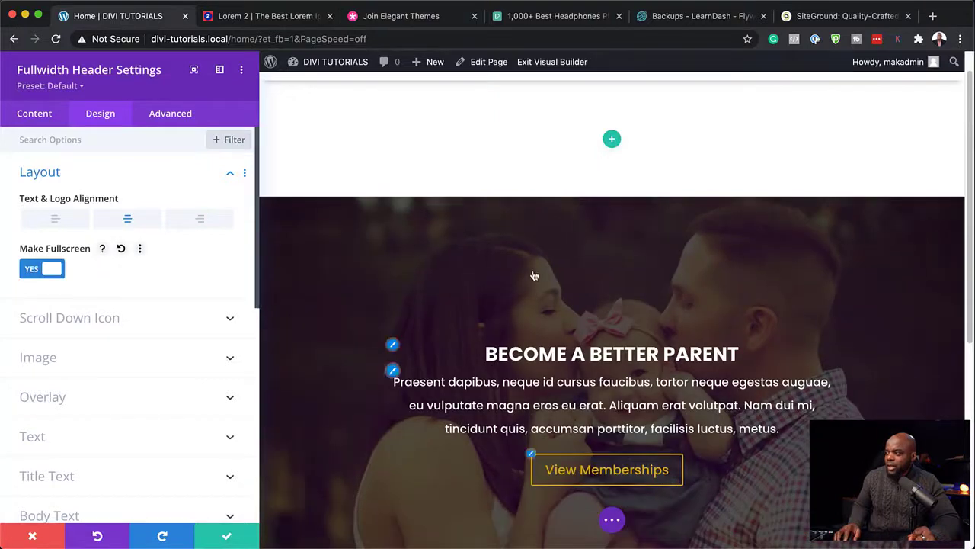
{"action": "scroll", "coordinate": [469, 299], "scroll_direction": "down", "scroll_amount": 1}
{"action": "scroll", "coordinate": [469, 299], "scroll_direction": "down", "scroll_amount": 2}
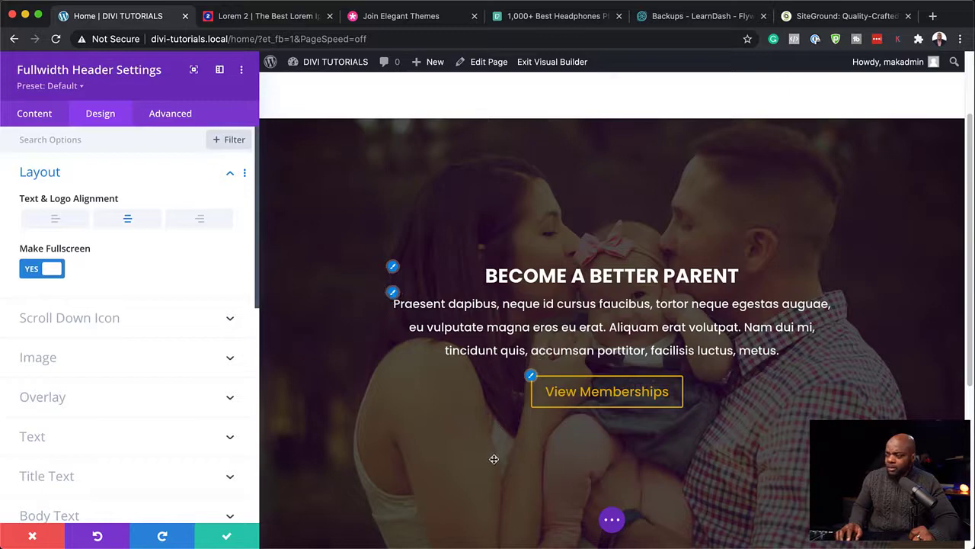
- Remove the fullwidth header's background color overlay and add a background gradient instead
{"action": "left_click", "coordinate": [38, 114]}
{"action": "left_click", "coordinate": [83, 292]}
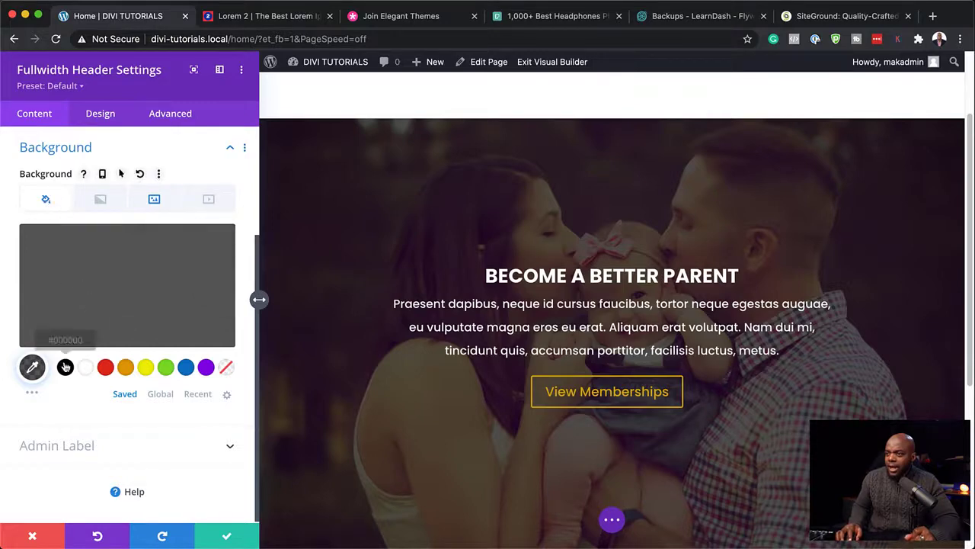
{"action": "mouse_move", "coordinate": [68, 259]}
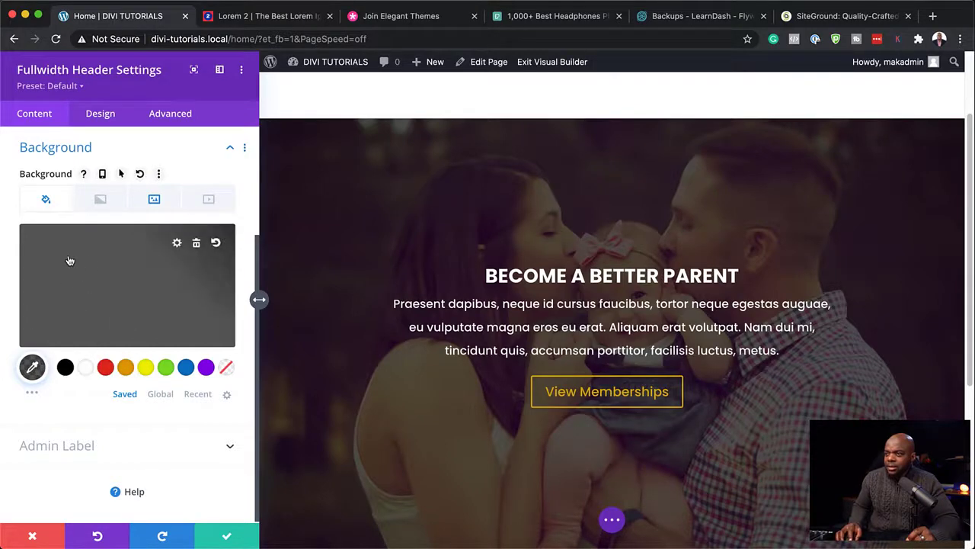
{"action": "left_click", "coordinate": [196, 243]}
{"action": "left_click", "coordinate": [98, 203]}
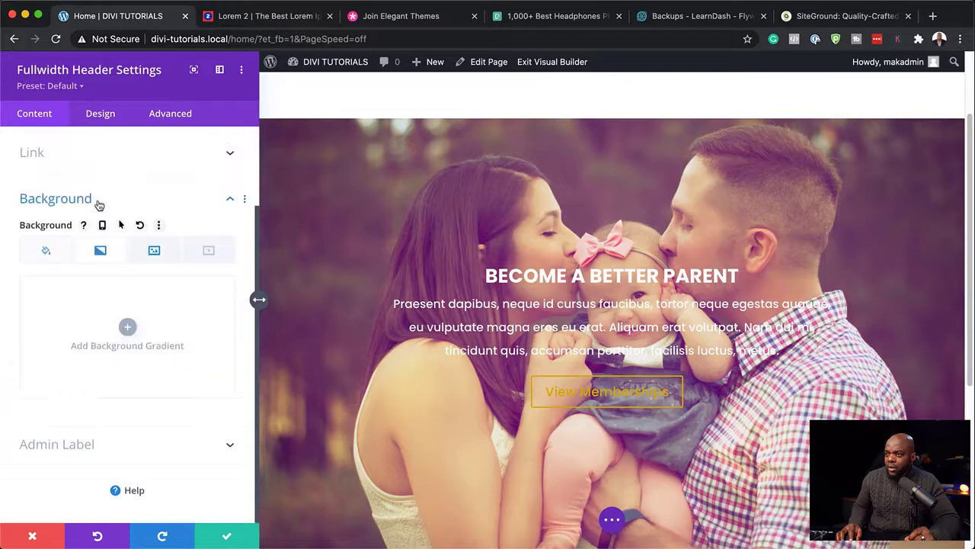
{"action": "left_click", "coordinate": [128, 329]}
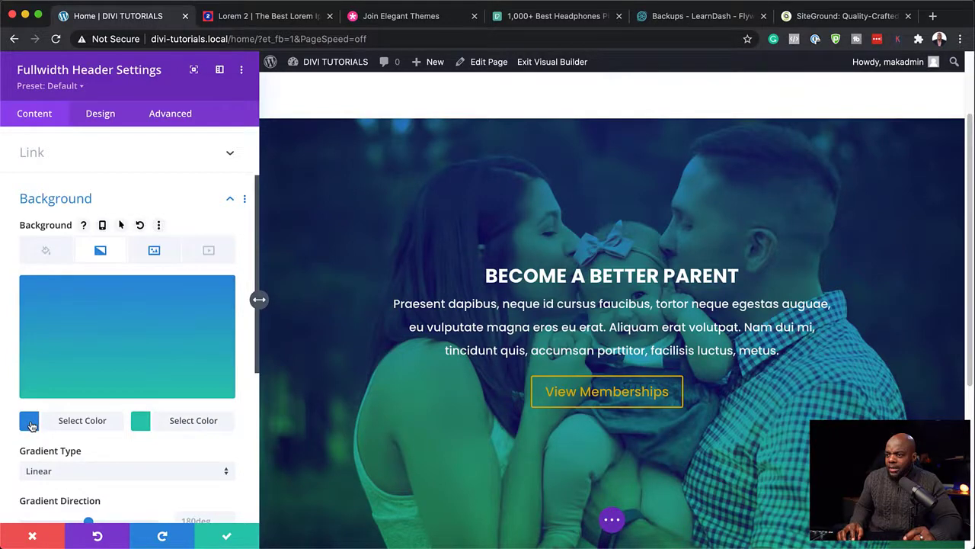
- Make the background gradient's first color transparent and its second color black (#000000)
{"action": "left_click", "coordinate": [30, 423]}
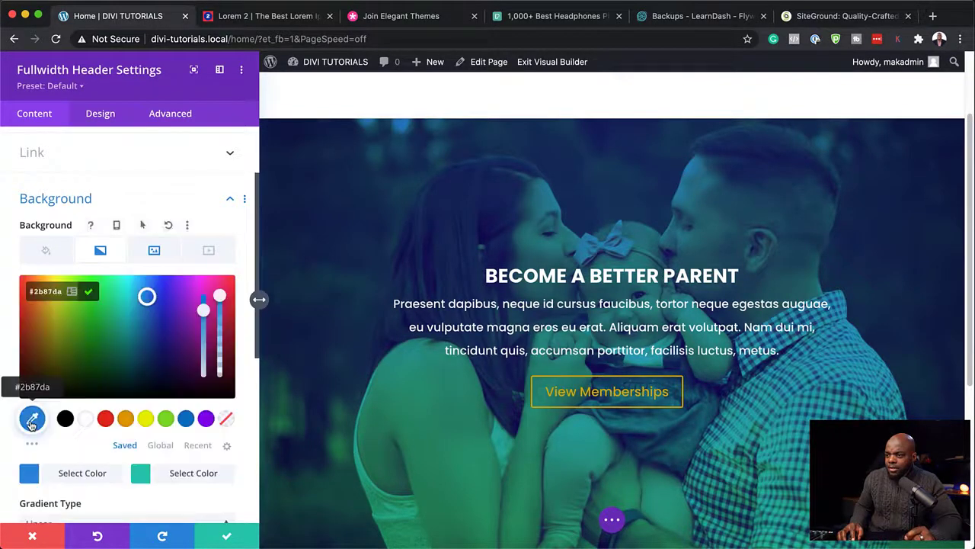
{"action": "left_click", "coordinate": [226, 420]}
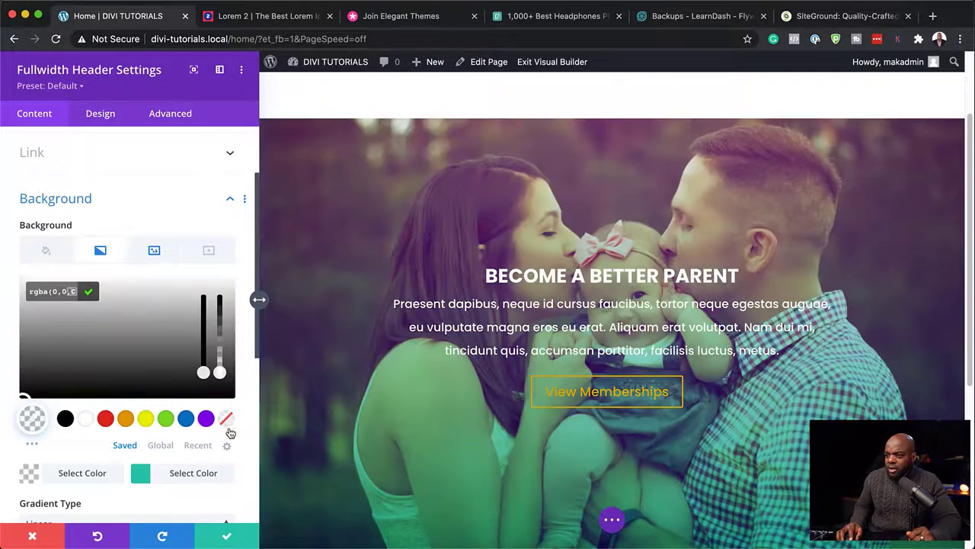
{"action": "left_click", "coordinate": [140, 474]}
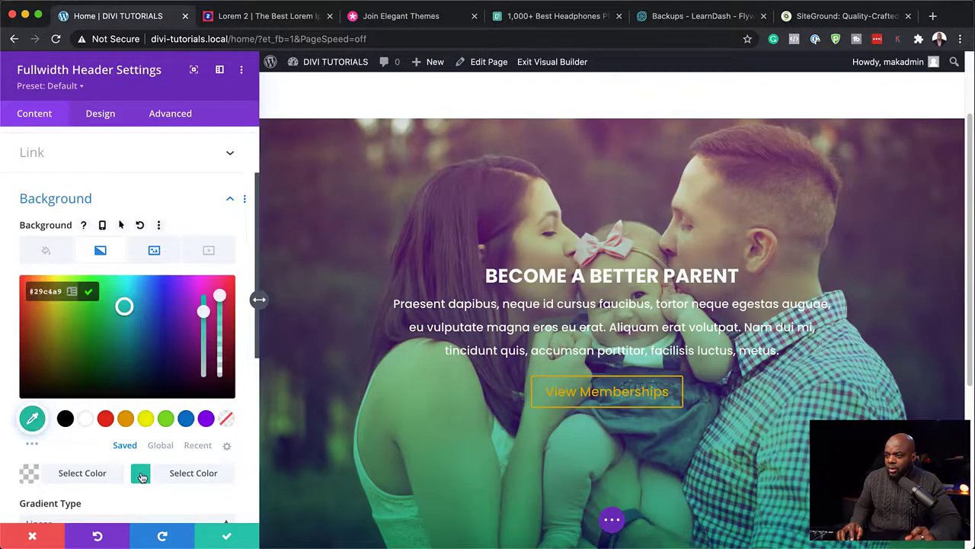
{"action": "left_click", "coordinate": [66, 421]}
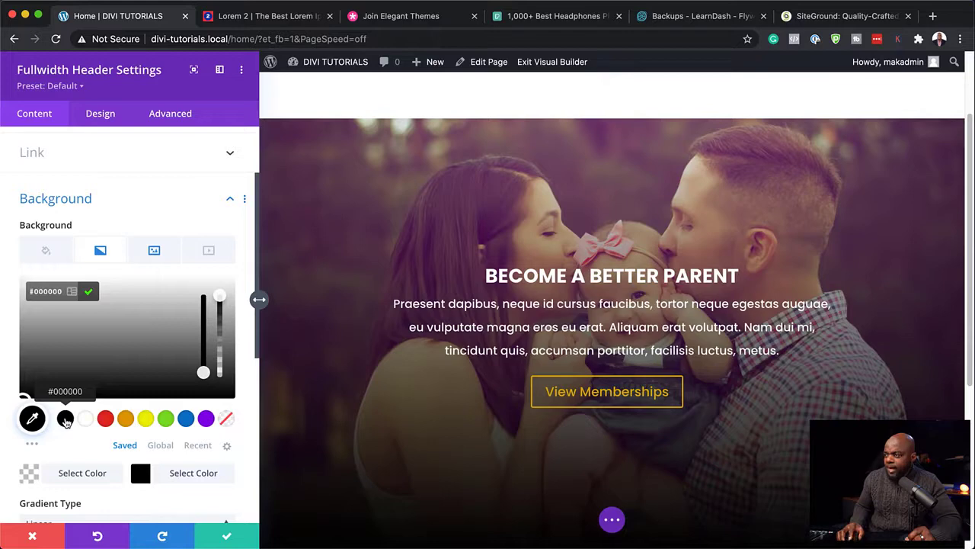
{"action": "scroll", "coordinate": [240, 428], "scroll_direction": "down", "scroll_amount": 2}
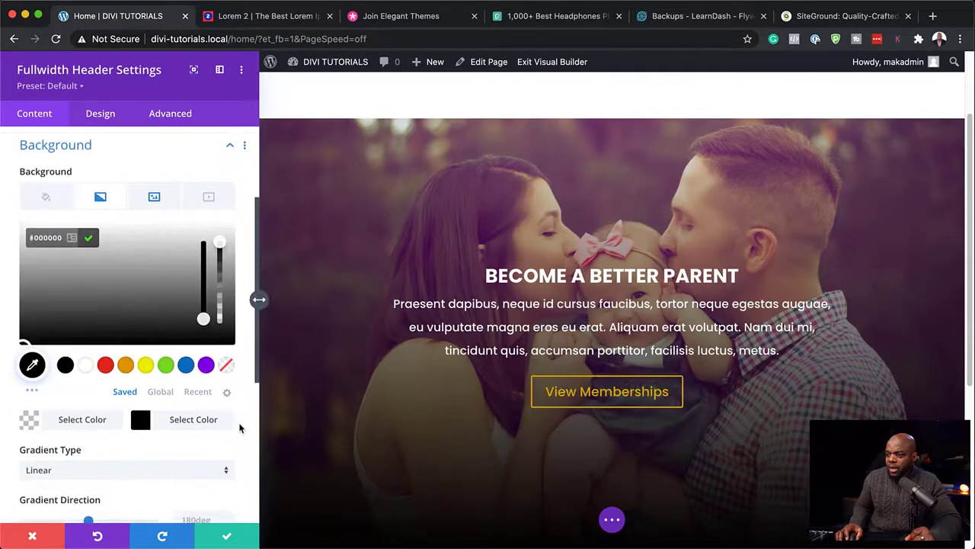
{"action": "scroll", "coordinate": [240, 428], "scroll_direction": "down", "scroll_amount": 1}
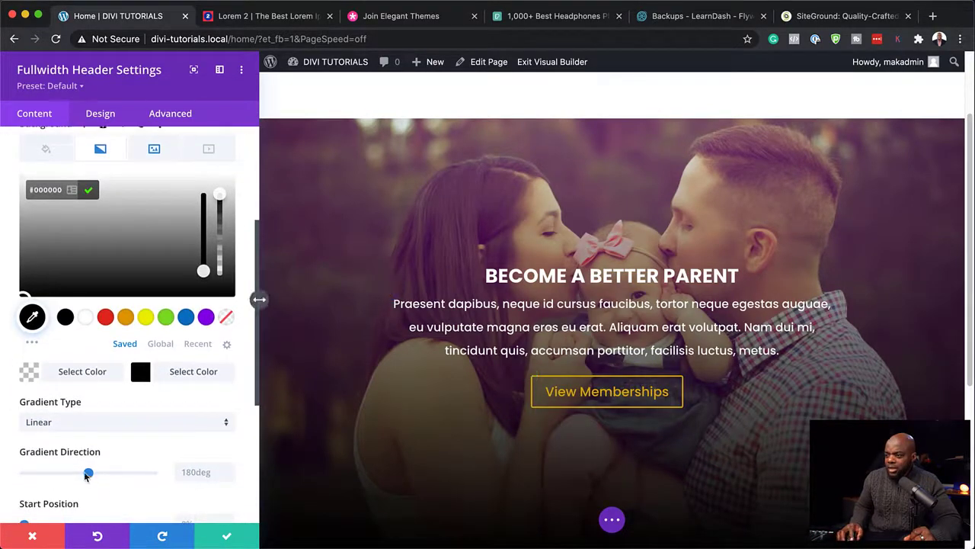
{"action": "mouse_move", "coordinate": [88, 473]}
{"action": "left_mouse_down"}
{"action": "mouse_move", "coordinate": [41, 473]}
{"action": "mouse_move", "coordinate": [116, 471]}
{"action": "mouse_move", "coordinate": [86, 460]}
{"action": "left_mouse_up"}
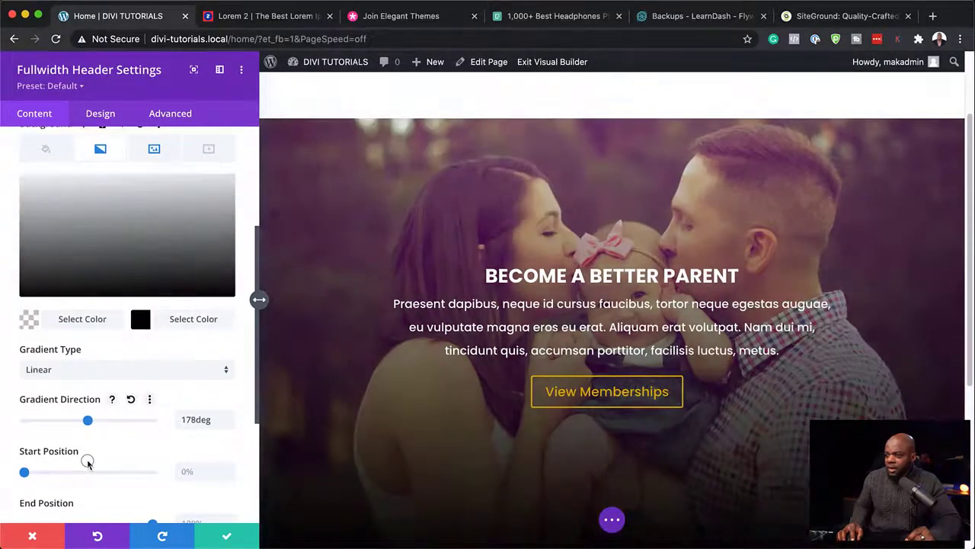
{"action": "double_click", "coordinate": [195, 420]}
{"action": "key", "text": "BackSpace"}
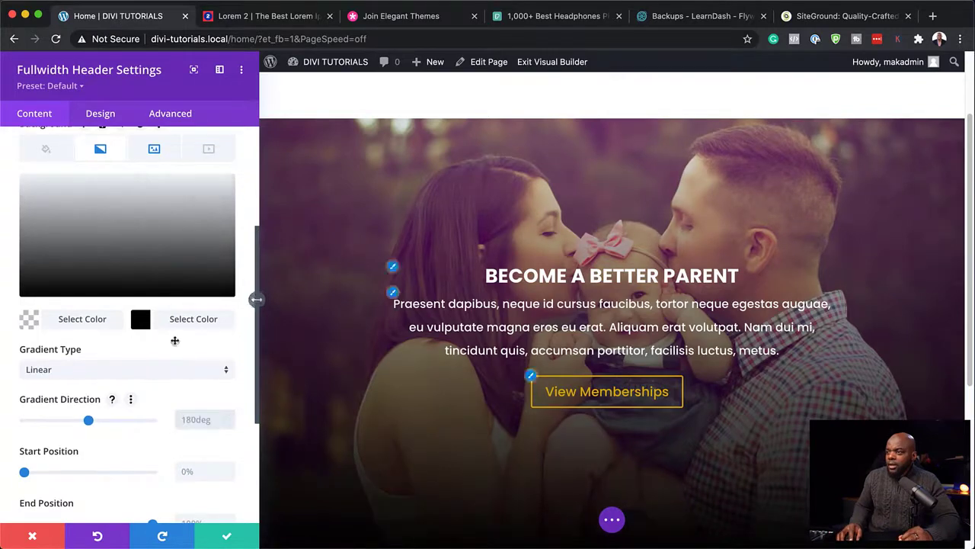
- Change the gradient's first color to mid grey (about #7c7c7c), with start position 20% and end position 80%, and save the header settings
{"action": "left_click", "coordinate": [29, 318]}
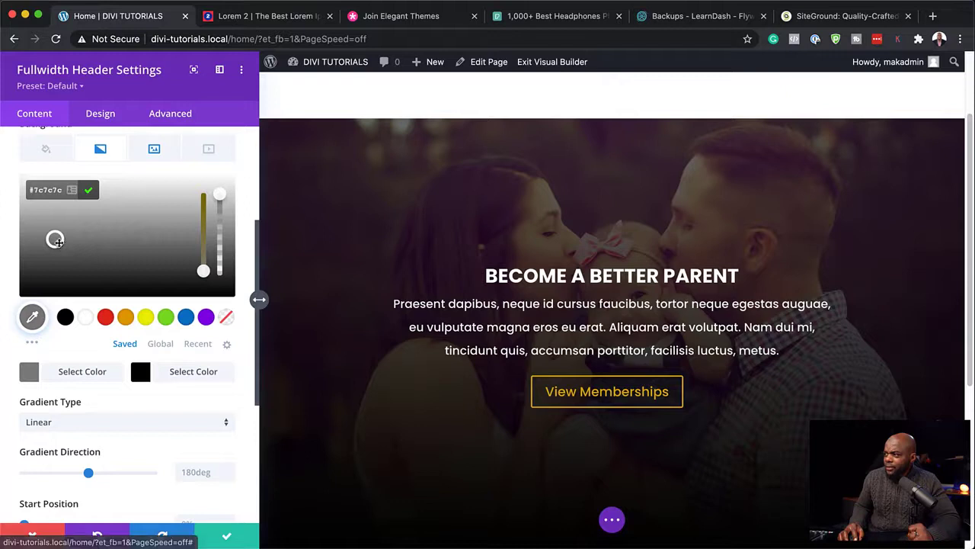
{"action": "left_click", "coordinate": [55, 241]}
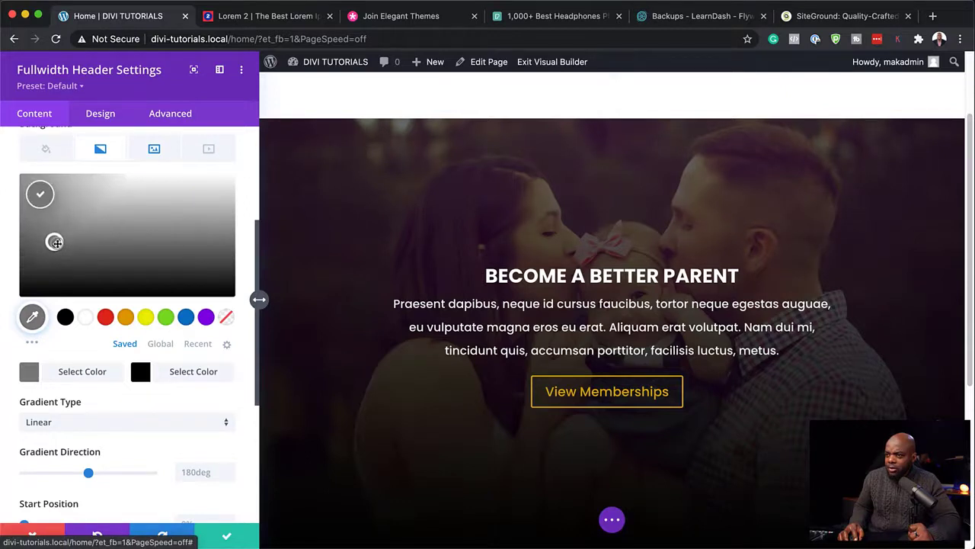
{"action": "scroll", "coordinate": [150, 339], "scroll_direction": "down", "scroll_amount": 4}
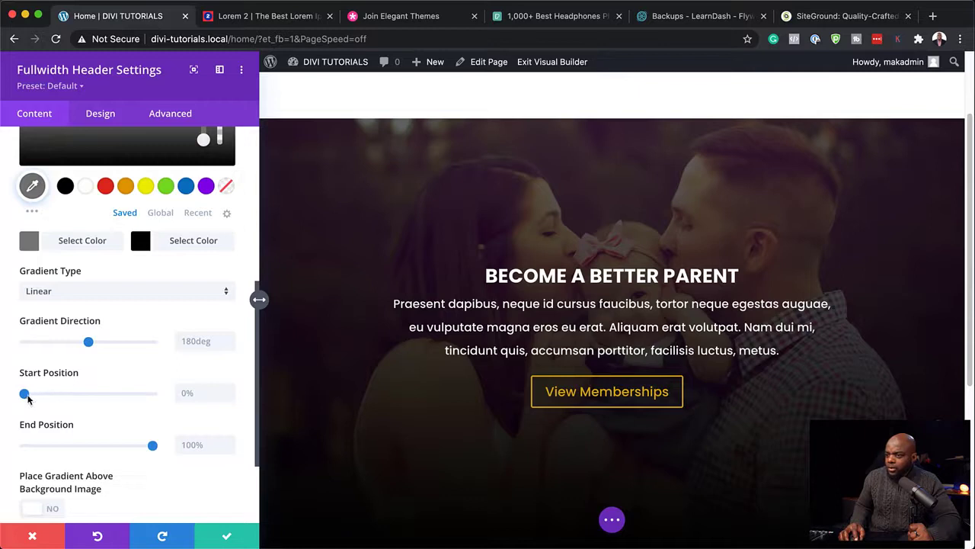
{"action": "mouse_move", "coordinate": [29, 398]}
{"action": "left_mouse_down"}
{"action": "mouse_move", "coordinate": [97, 397]}
{"action": "mouse_move", "coordinate": [21, 393]}
{"action": "left_mouse_up"}
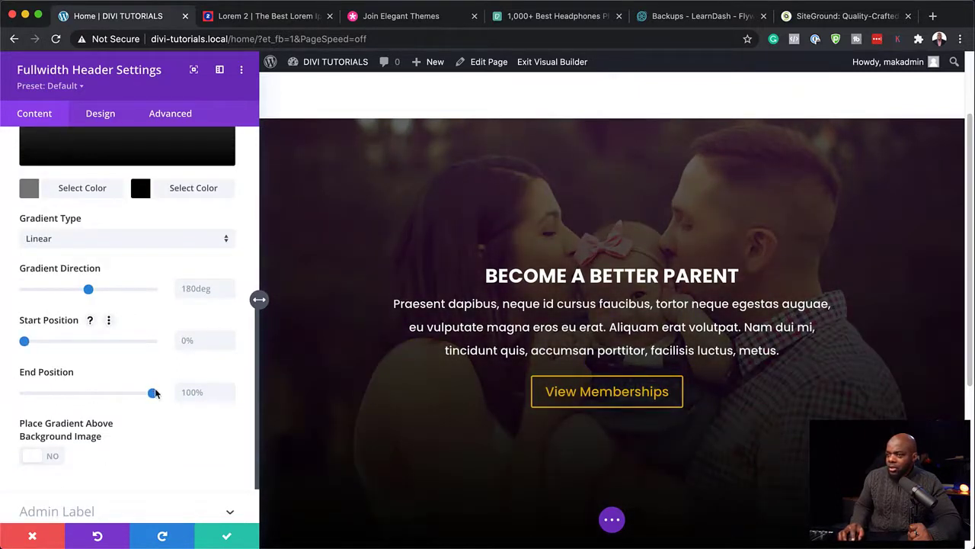
{"action": "left_click_drag", "start_coordinate": [151, 397], "coordinate": [132, 392]}
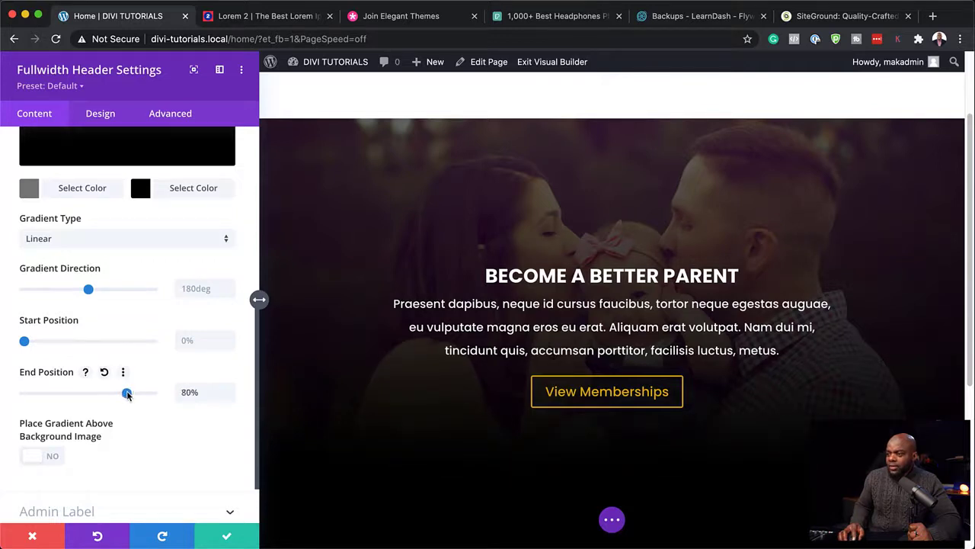
{"action": "mouse_move", "coordinate": [26, 343]}
{"action": "left_mouse_down"}
{"action": "mouse_move", "coordinate": [54, 343]}
{"action": "mouse_move", "coordinate": [43, 342]}
{"action": "left_mouse_up"}
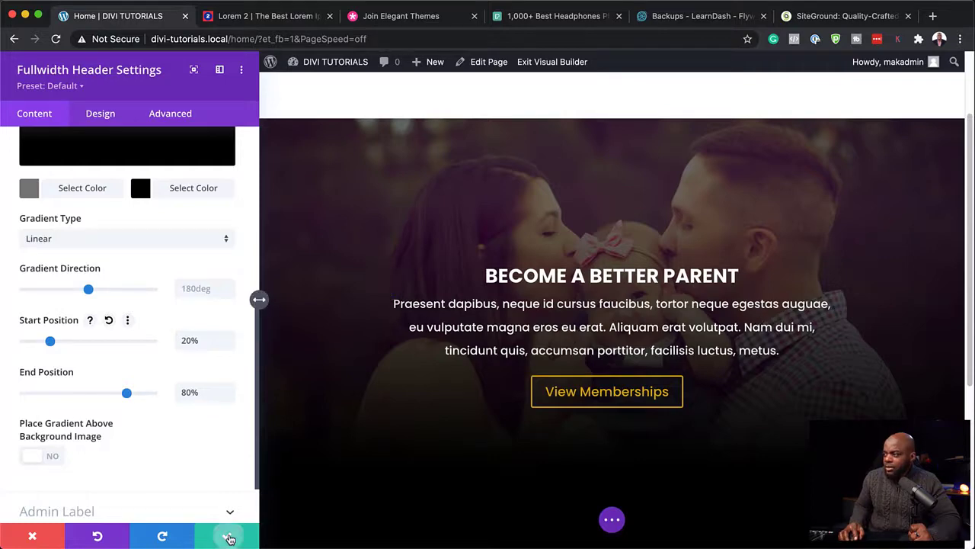
{"action": "left_click", "coordinate": [228, 538]}
- Delete the empty section above the fullwidth header
{"action": "scroll", "coordinate": [352, 231], "scroll_direction": "up", "scroll_amount": 3}
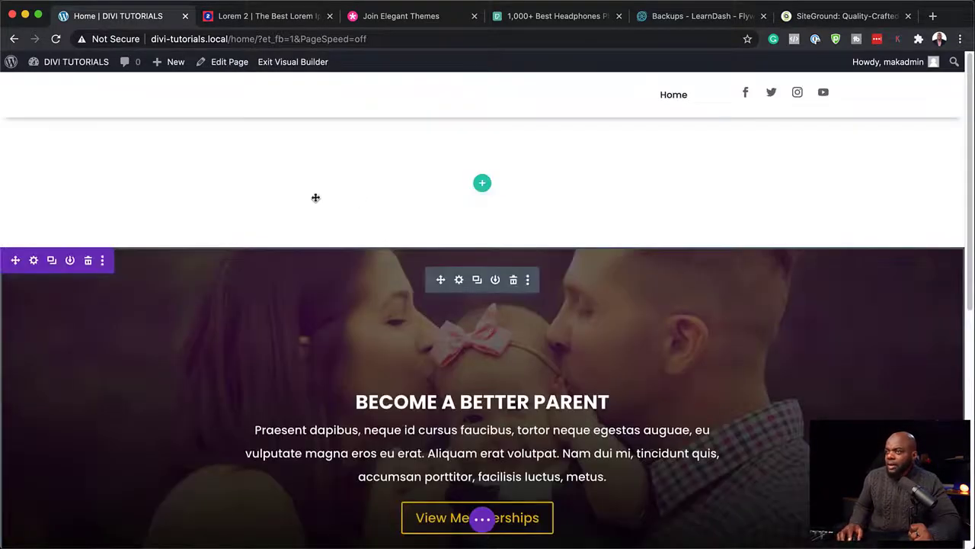
{"action": "left_click", "coordinate": [89, 131]}
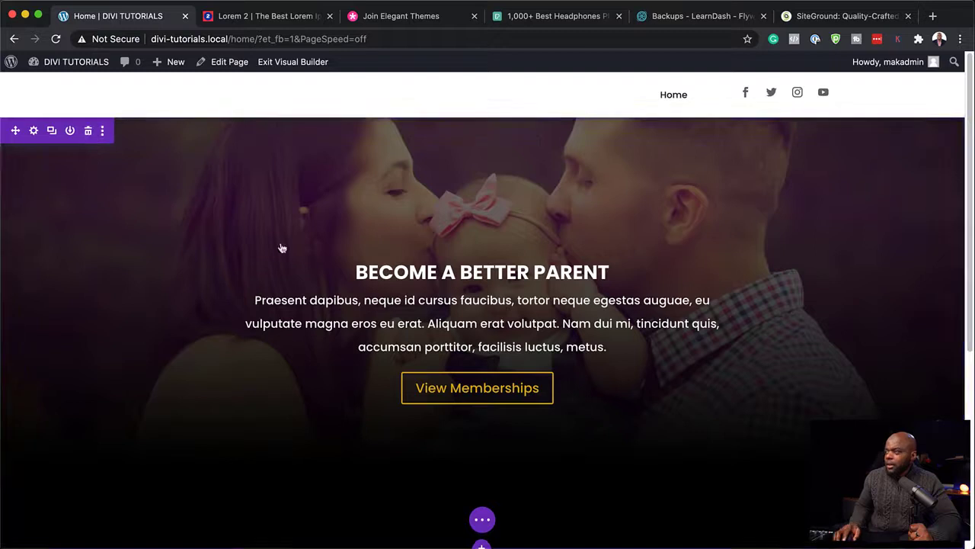
- Insert a regular section below the fullwidth header with a single-column row containing a Text module
{"action": "scroll", "coordinate": [533, 210], "scroll_direction": "down", "scroll_amount": 5}
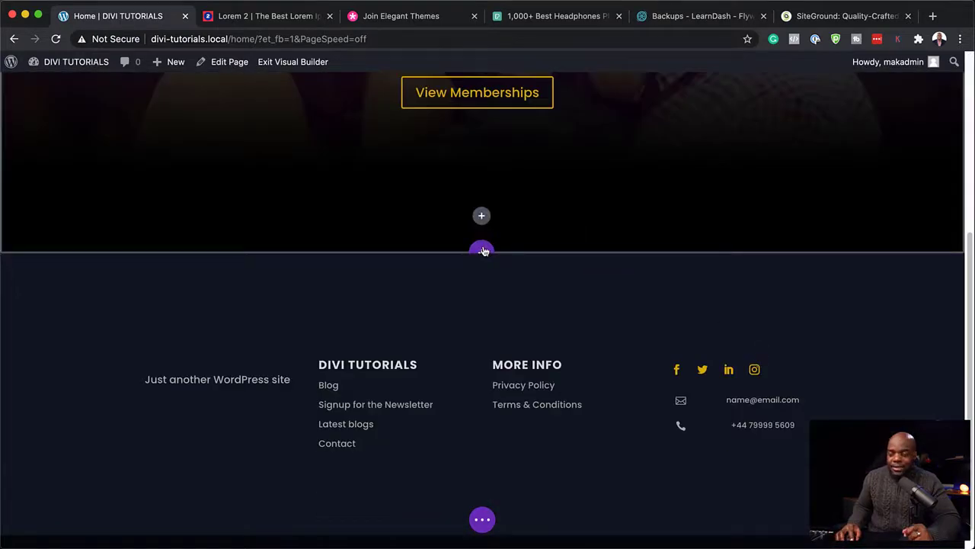
{"action": "left_click", "coordinate": [482, 250]}
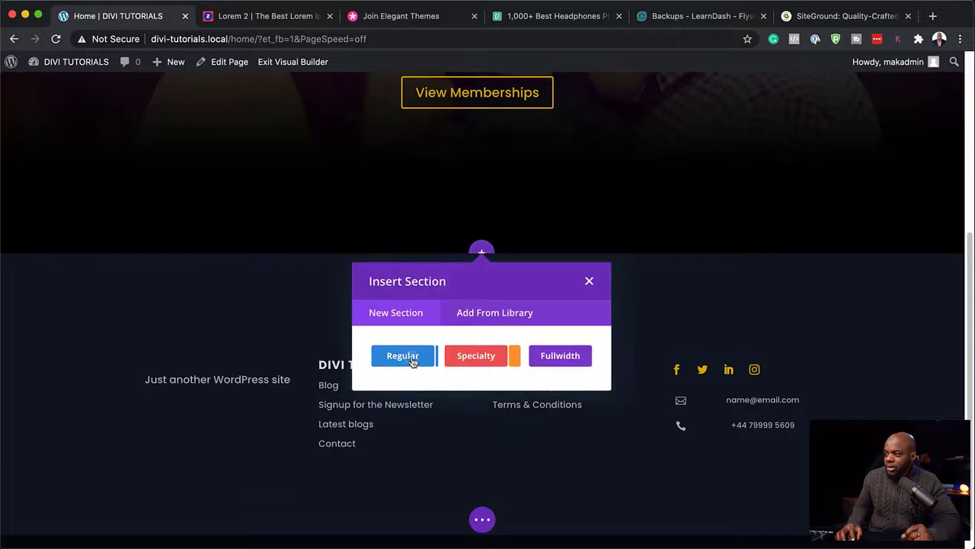
{"action": "left_click", "coordinate": [403, 356]}
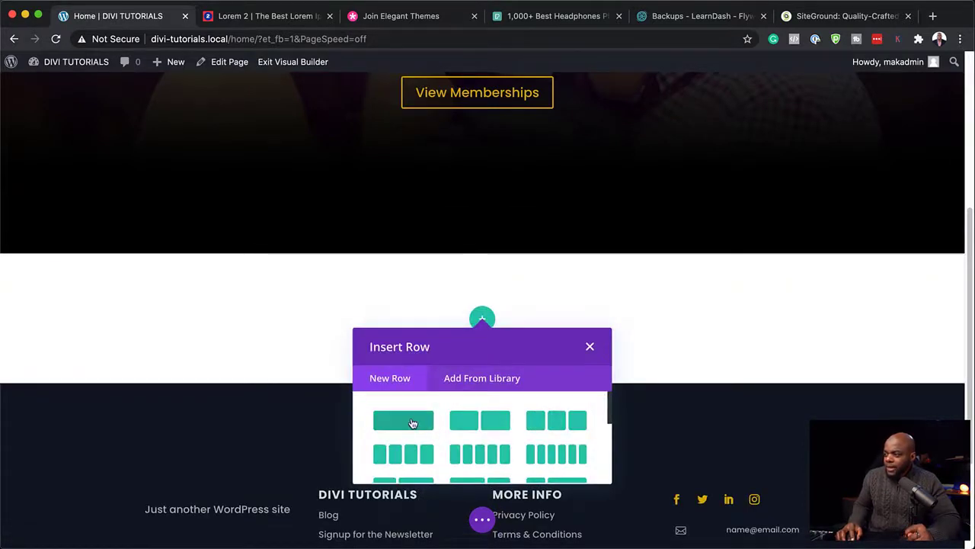
{"action": "left_click", "coordinate": [412, 423]}
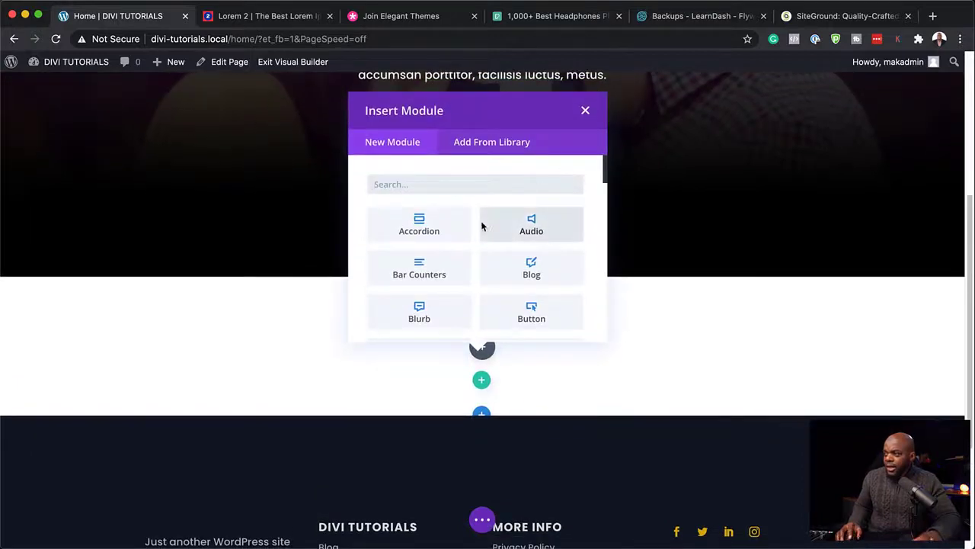
{"action": "type", "text": "text"}
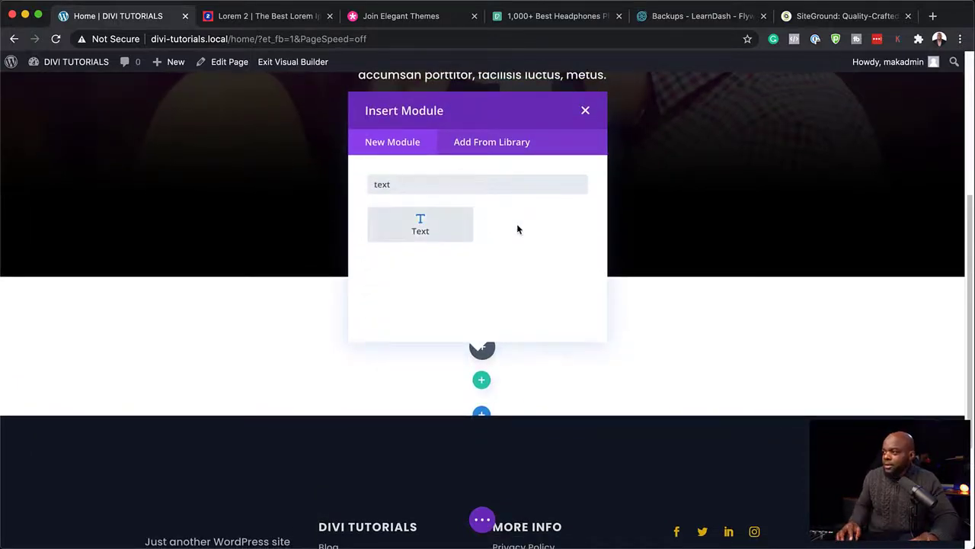
{"action": "left_click", "coordinate": [449, 233]}
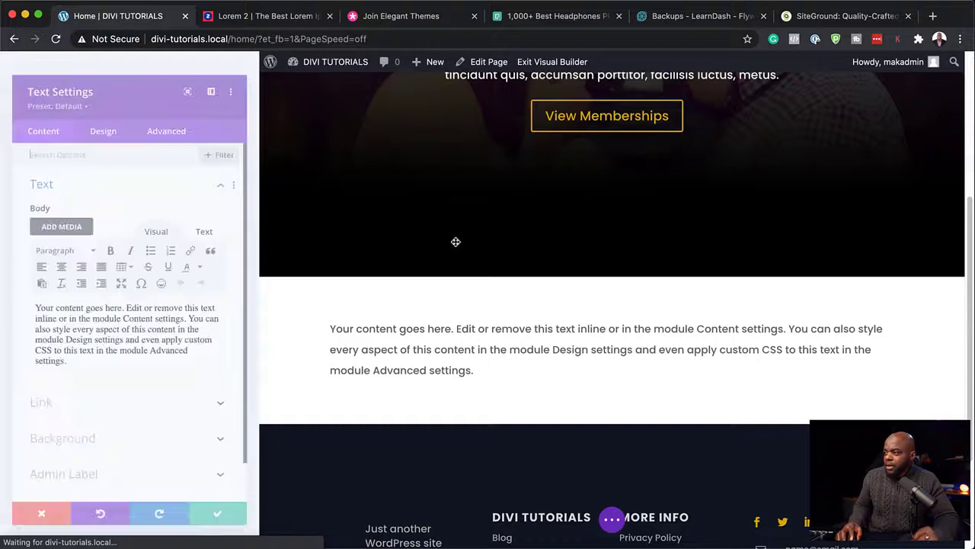
- Replace the Text module's placeholder content with "Why You Should Become A Member"
{"action": "left_click_drag", "start_coordinate": [169, 389], "coordinate": [7, 282]}
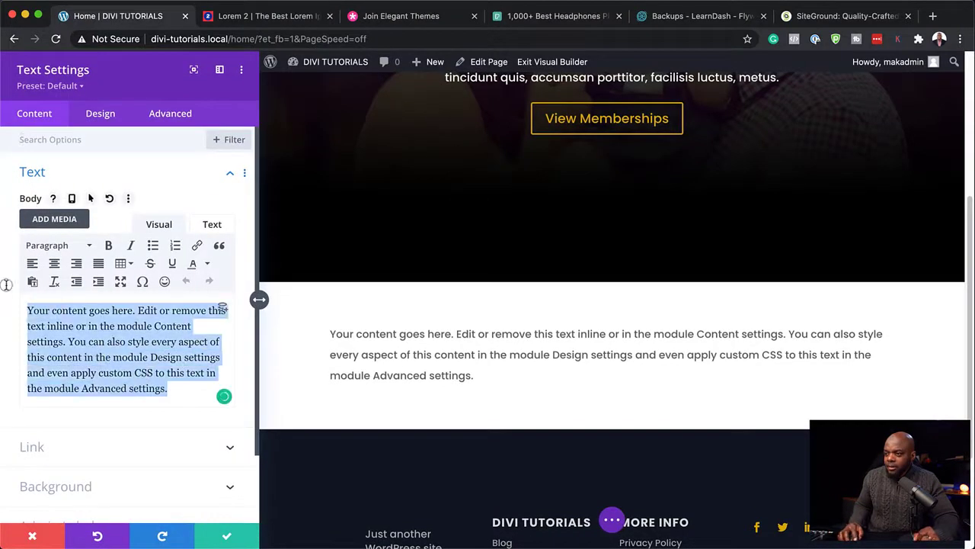
{"action": "type", "text": "Be"}
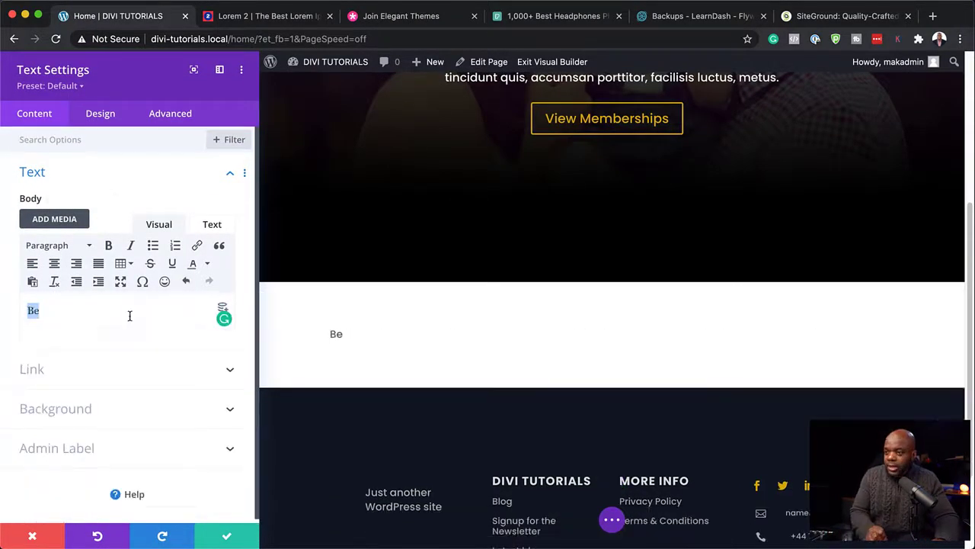
{"action": "type", "text": "Why You Should Become A Member"}
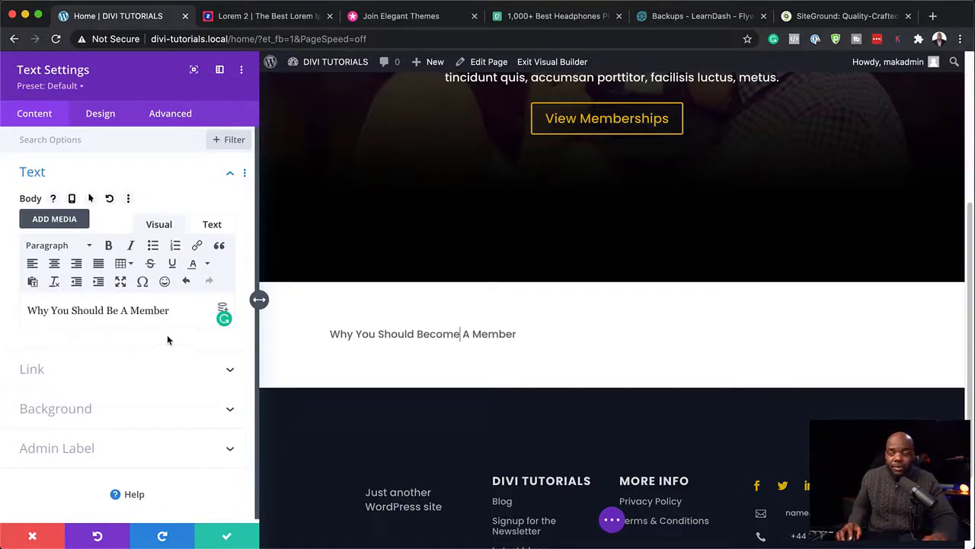
- Center the "Why You Should Become A Member" text and set its font style to uppercase
{"action": "left_click", "coordinate": [111, 121]}
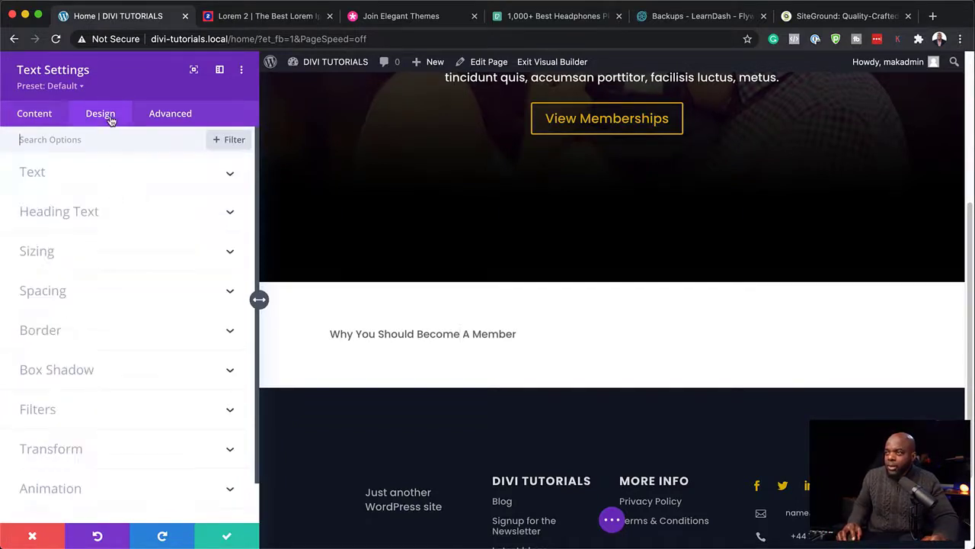
{"action": "left_click", "coordinate": [35, 175]}
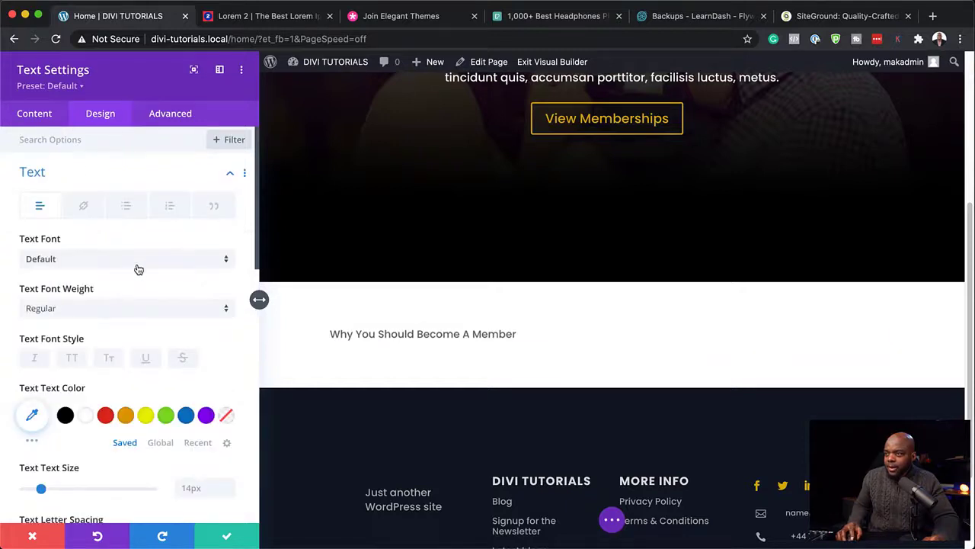
{"action": "scroll", "coordinate": [148, 389], "scroll_direction": "down", "scroll_amount": 6}
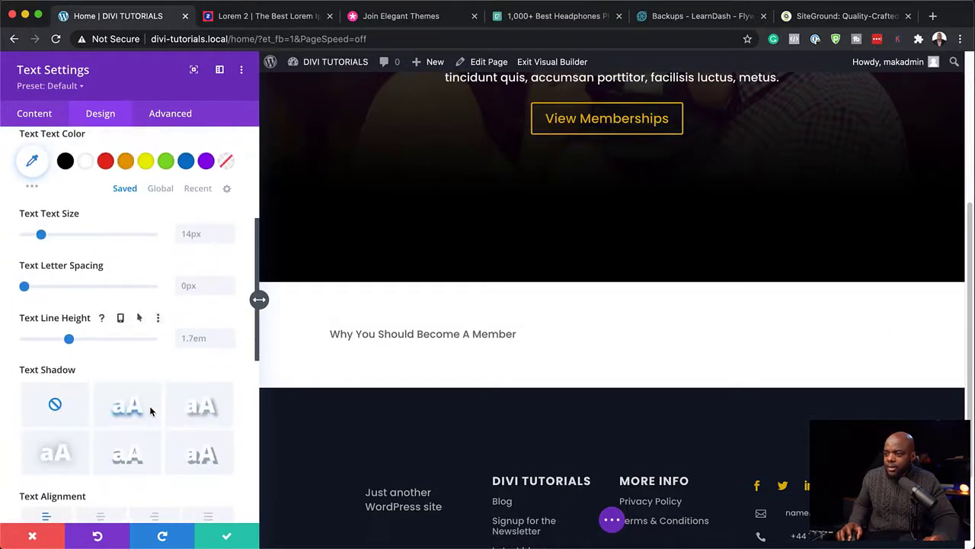
{"action": "scroll", "coordinate": [150, 412], "scroll_direction": "down", "scroll_amount": 5}
{"action": "left_click", "coordinate": [102, 305]}
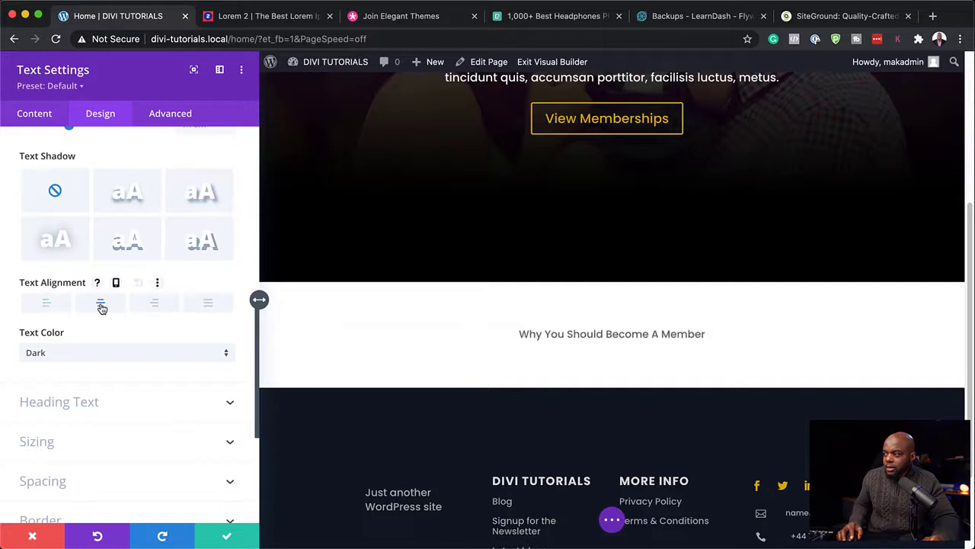
{"action": "scroll", "coordinate": [130, 373], "scroll_direction": "up", "scroll_amount": 10}
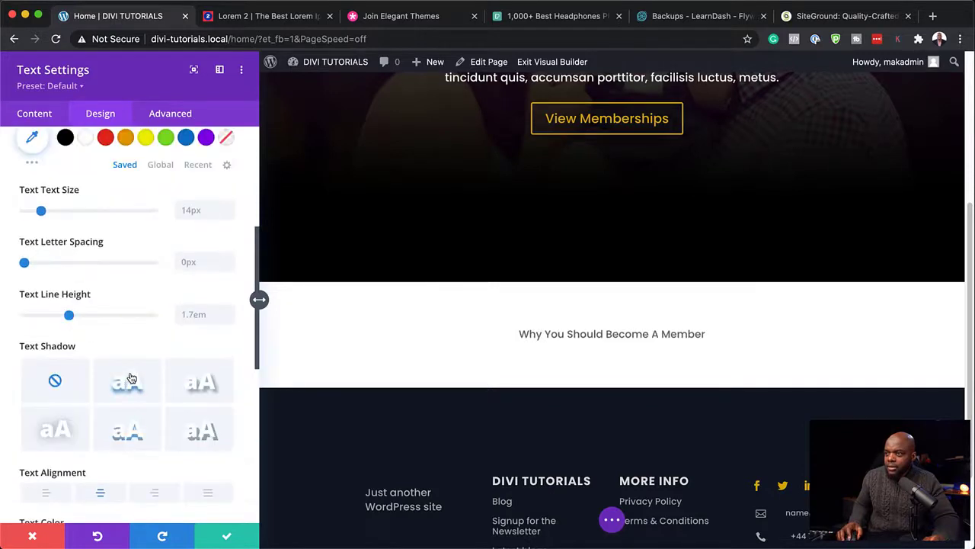
{"action": "left_click", "coordinate": [71, 357]}
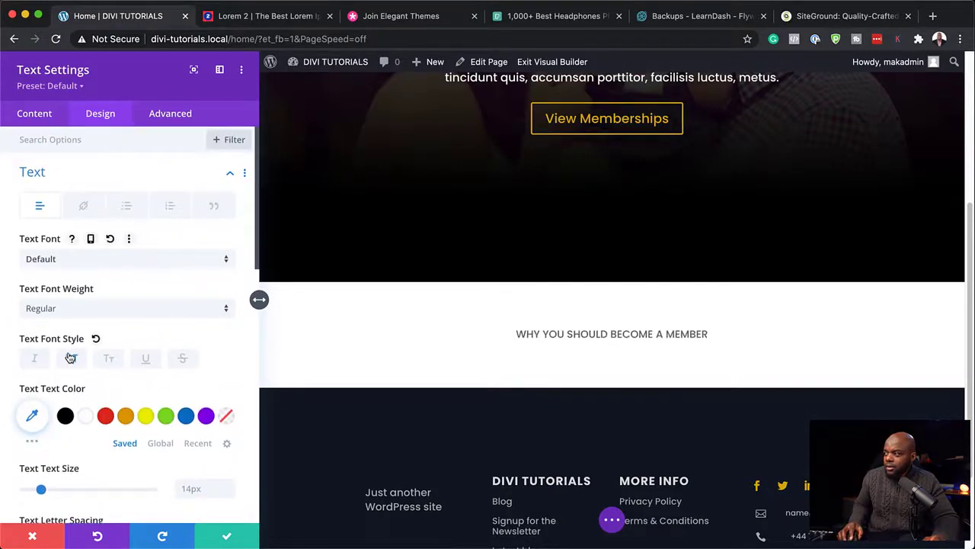
- Set the heading text to 19px size, 3px letter spacing and Bold weight, and save the text settings
{"action": "scroll", "coordinate": [92, 373], "scroll_direction": "down", "scroll_amount": 5}
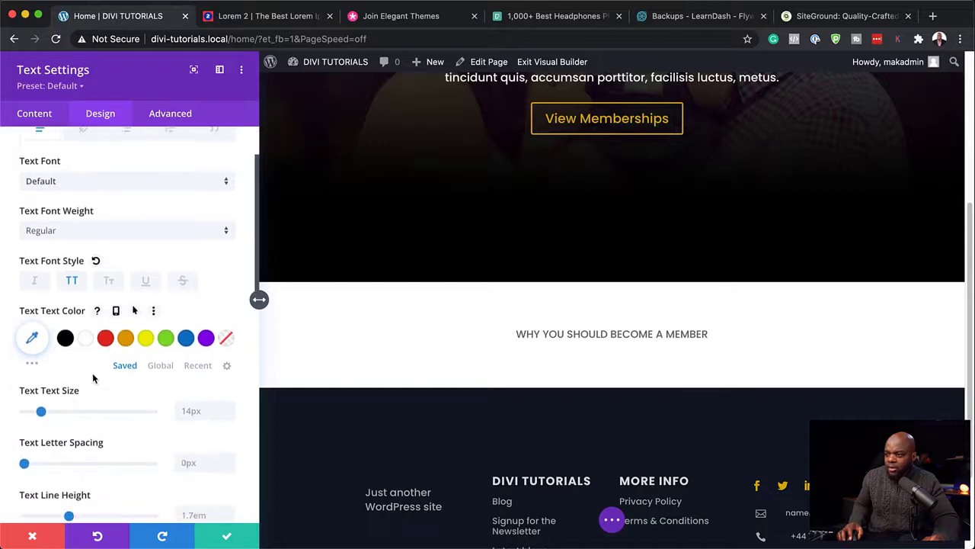
{"action": "left_click_drag", "start_coordinate": [41, 413], "coordinate": [47, 415]}
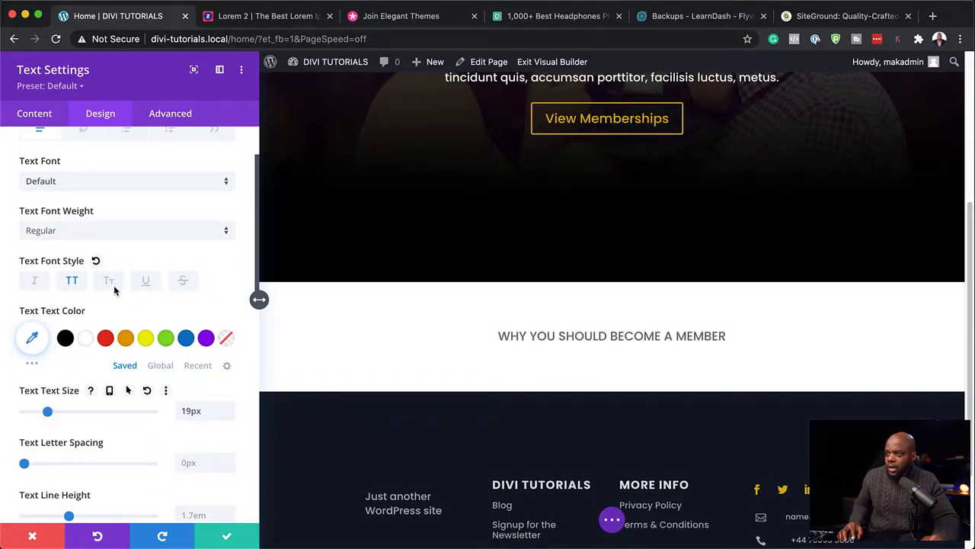
{"action": "scroll", "coordinate": [141, 343], "scroll_direction": "down", "scroll_amount": 6}
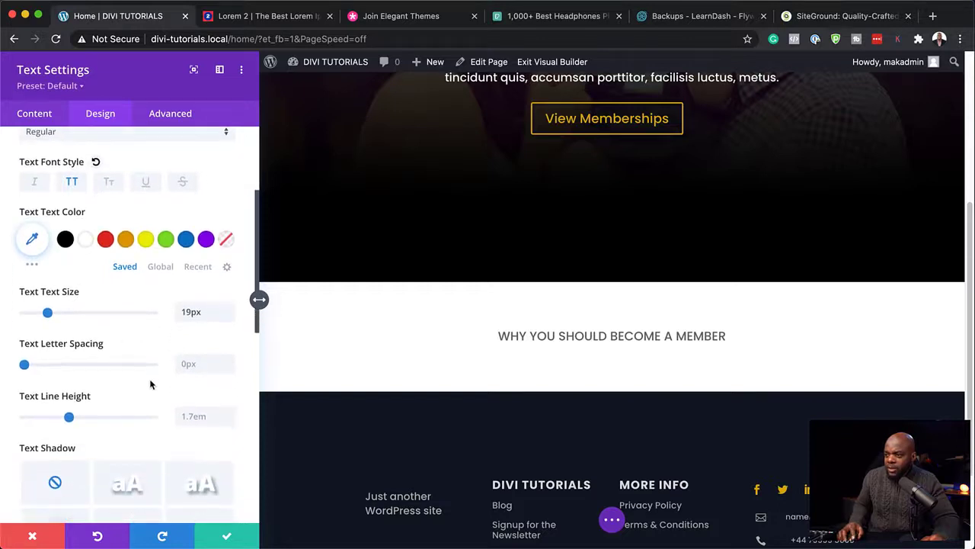
{"action": "left_click_drag", "start_coordinate": [26, 365], "coordinate": [28, 365]}
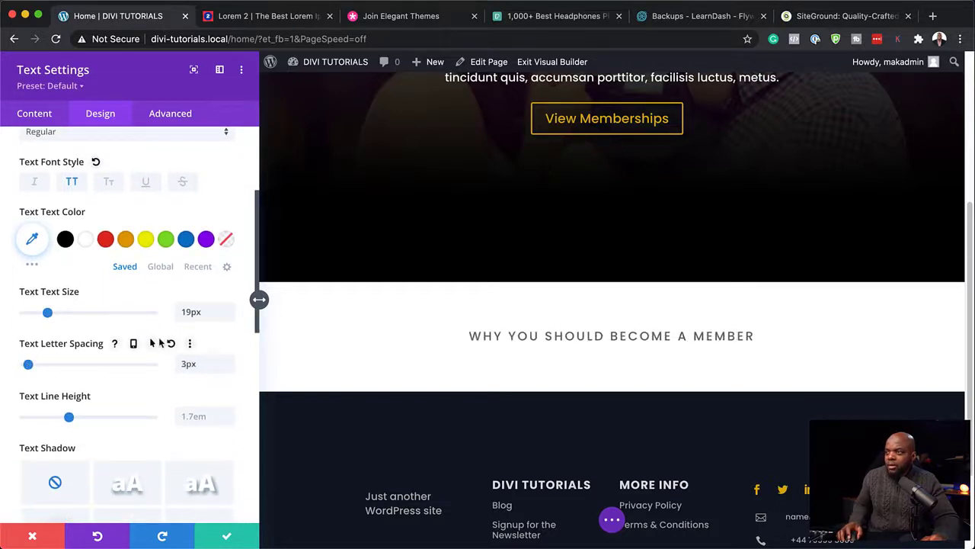
{"action": "scroll", "coordinate": [160, 343], "scroll_direction": "up", "scroll_amount": 6}
{"action": "left_click", "coordinate": [134, 276]}
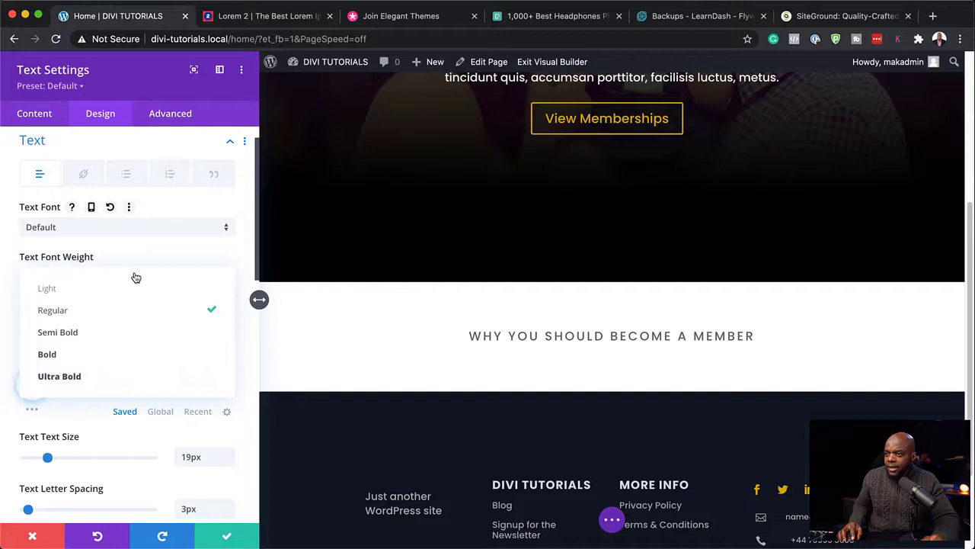
{"action": "left_click", "coordinate": [126, 355]}
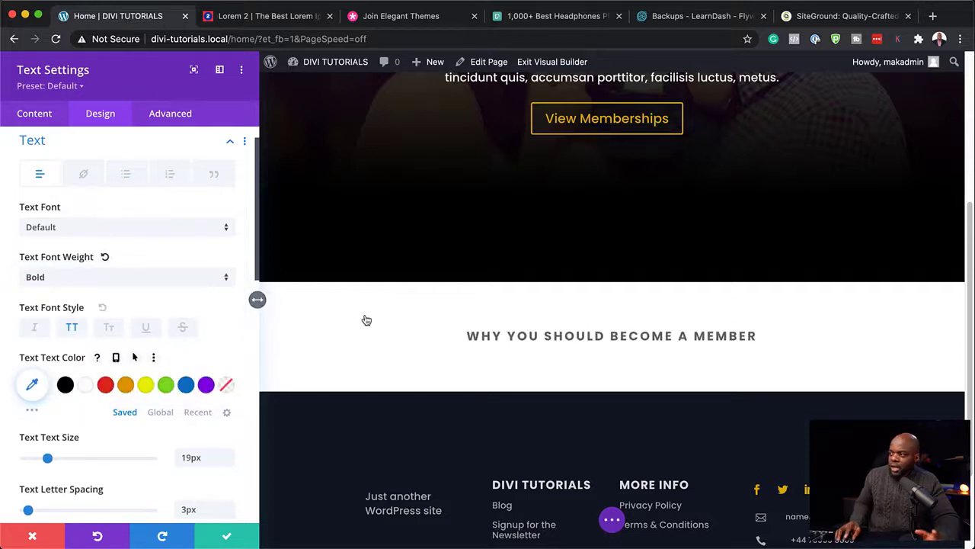
{"action": "left_click", "coordinate": [230, 538]}
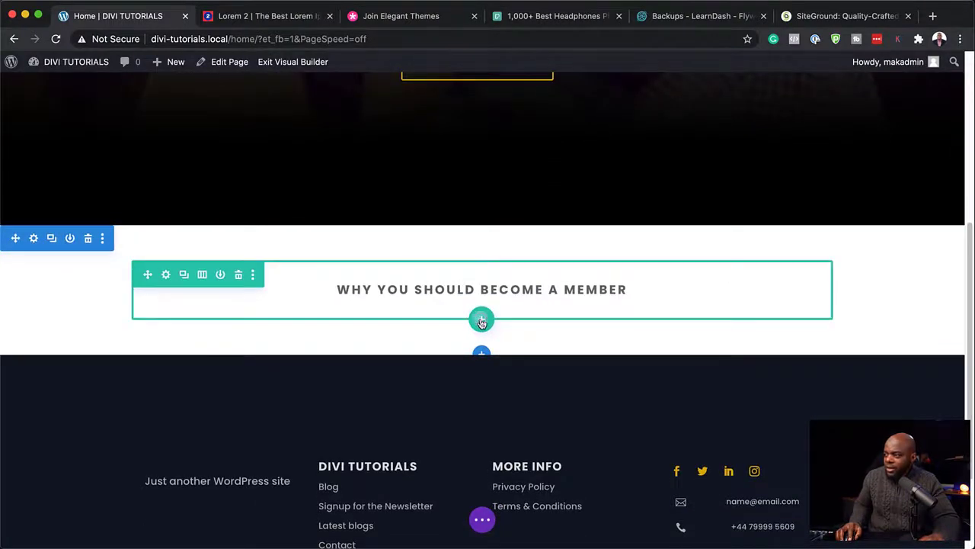
- Add a three-column row below the heading row and insert a Blurb module in its first column
{"action": "left_click", "coordinate": [482, 320]}
{"action": "left_click", "coordinate": [567, 190]}
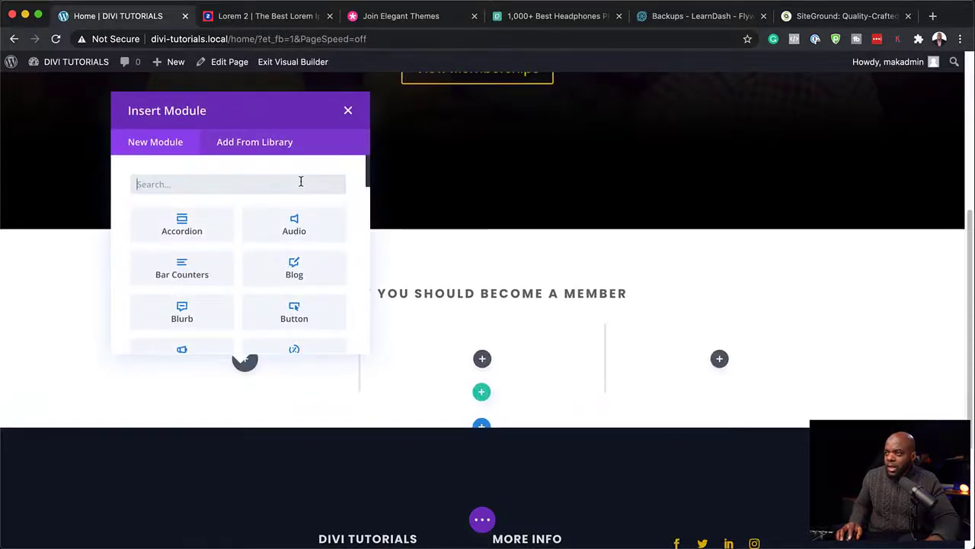
{"action": "type", "text": "blu"}
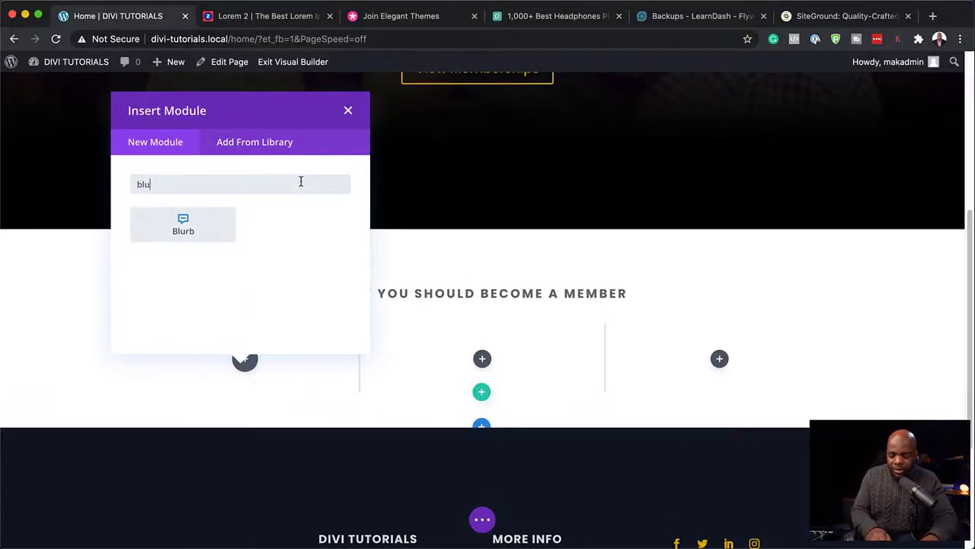
{"action": "type", "text": "r"}
{"action": "left_click", "coordinate": [208, 217]}
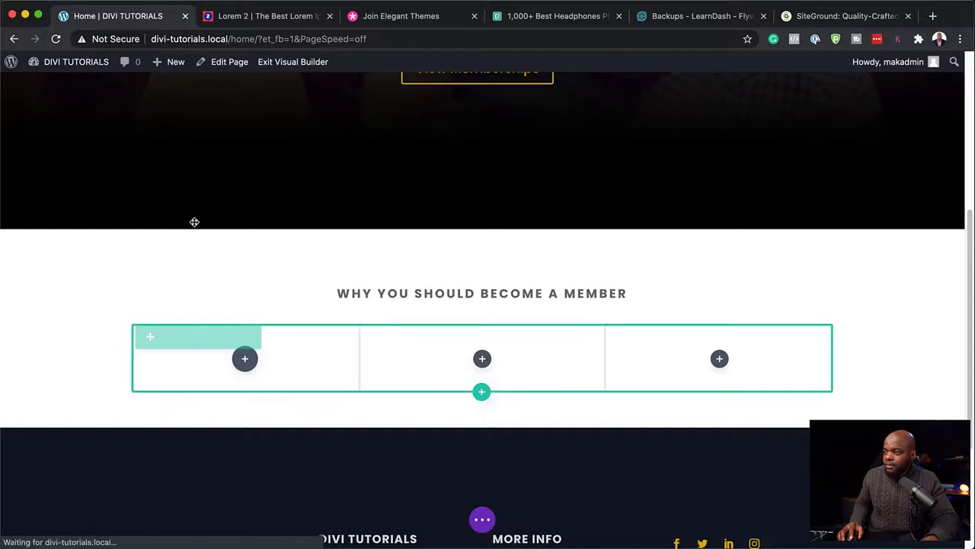
{"action": "scroll", "coordinate": [399, 391], "scroll_direction": "down", "scroll_amount": 2}
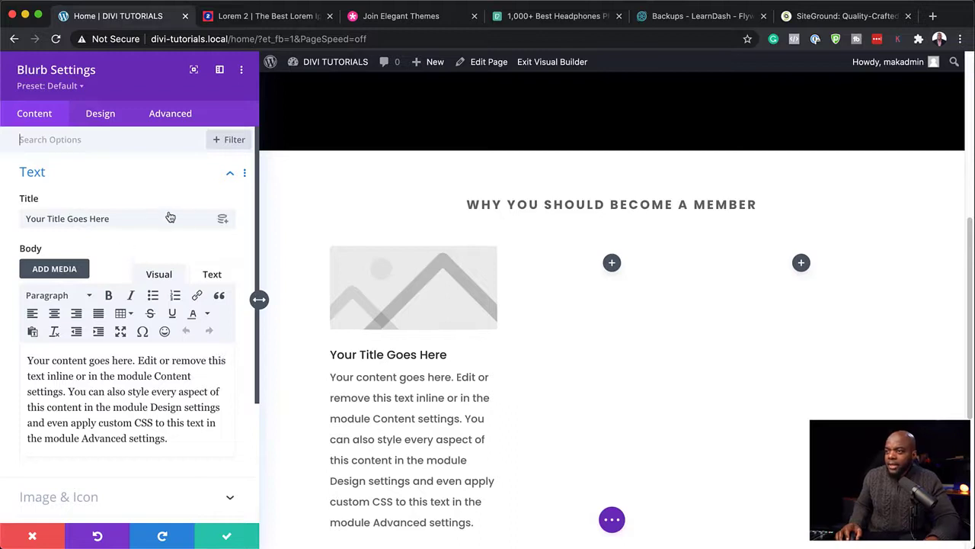
- Title the blurb "Feature One" and use the stacked-documents icon instead of its image
{"action": "triple_click", "coordinate": [140, 220]}
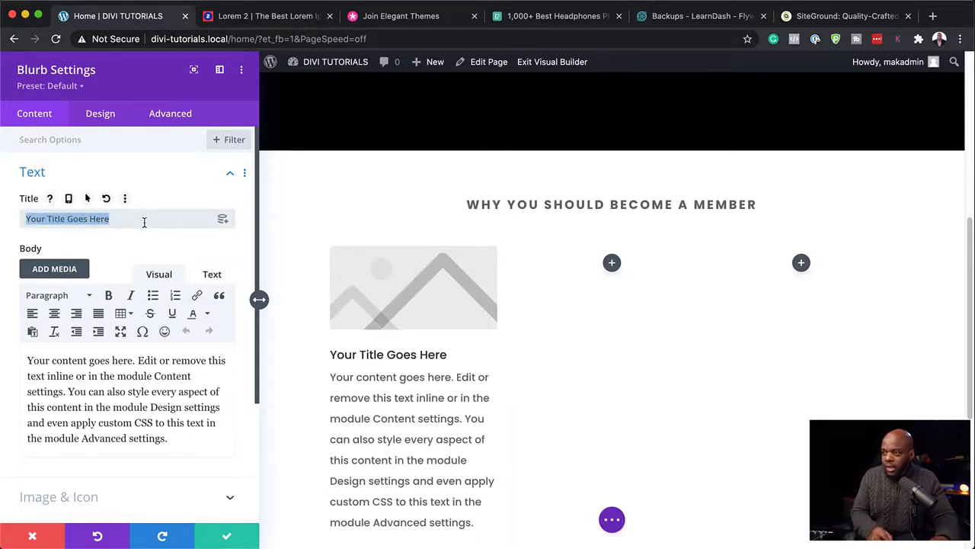
{"action": "type", "text": "Feature One"}
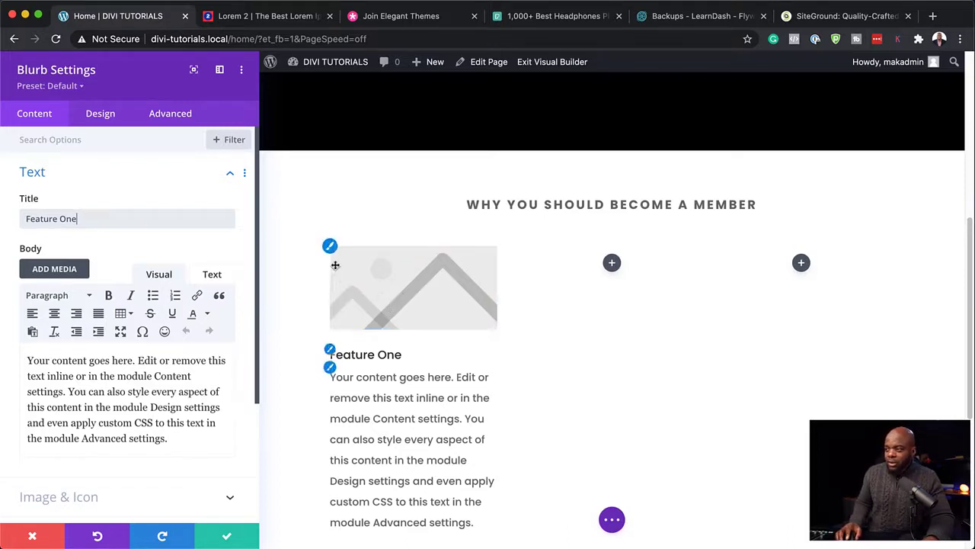
{"action": "scroll", "coordinate": [146, 394], "scroll_direction": "down", "scroll_amount": 3}
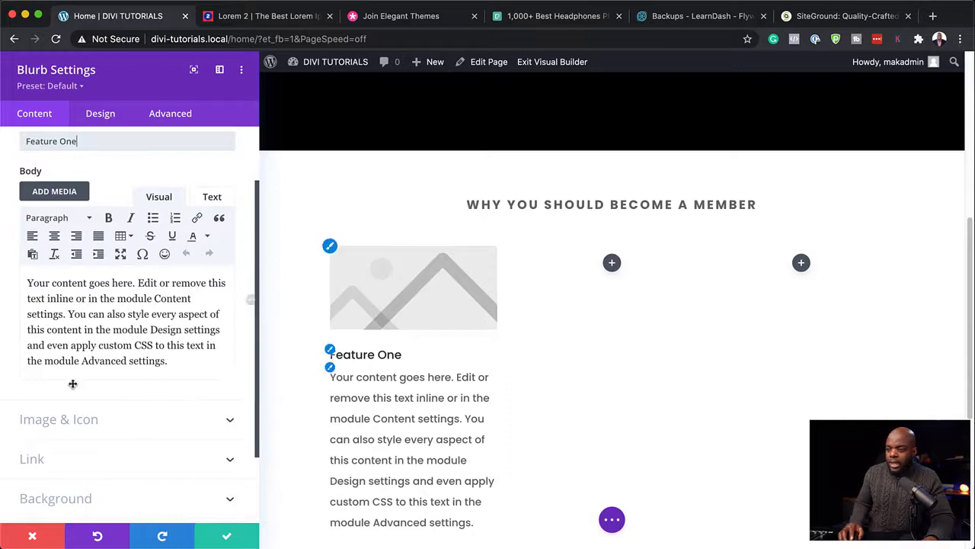
{"action": "left_click", "coordinate": [93, 425]}
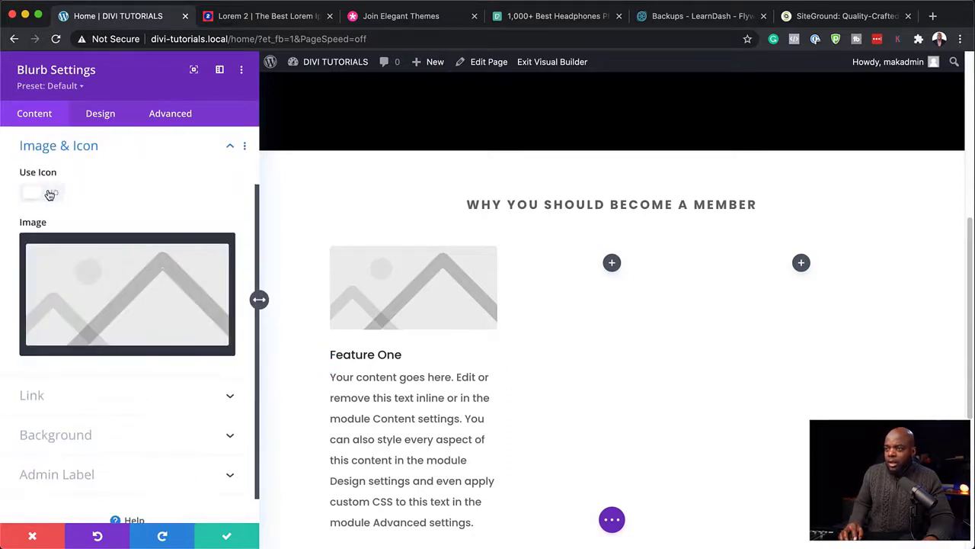
{"action": "left_click", "coordinate": [51, 195]}
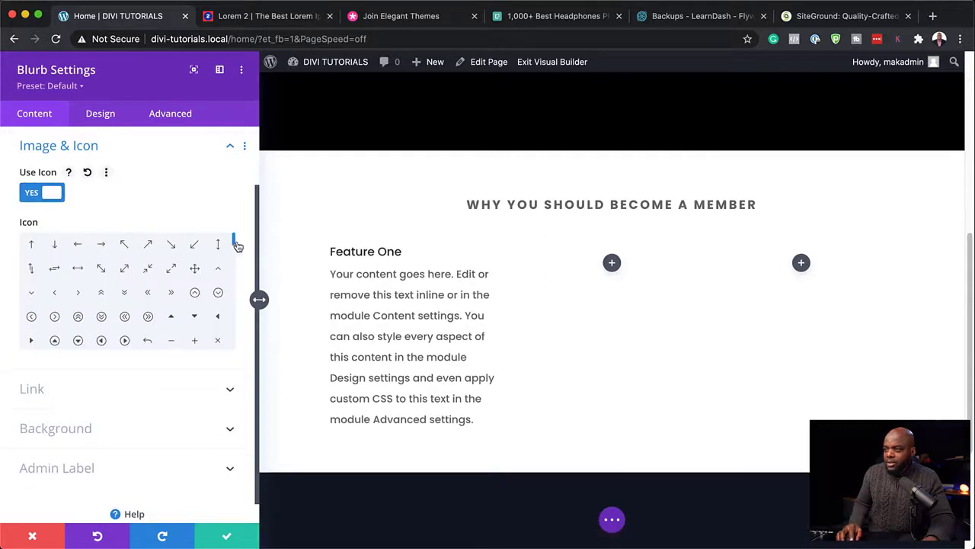
{"action": "left_click_drag", "start_coordinate": [234, 244], "coordinate": [236, 259]}
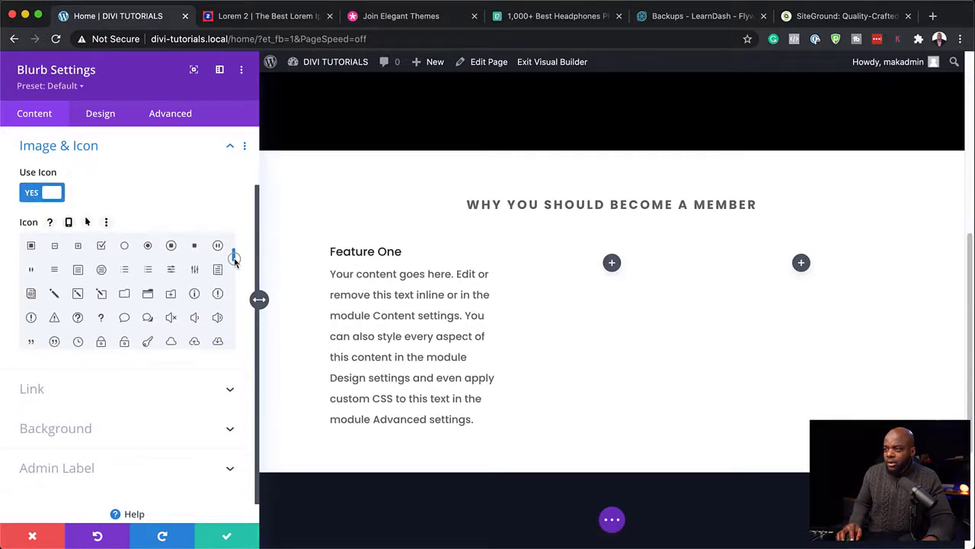
{"action": "left_click", "coordinate": [31, 294]}
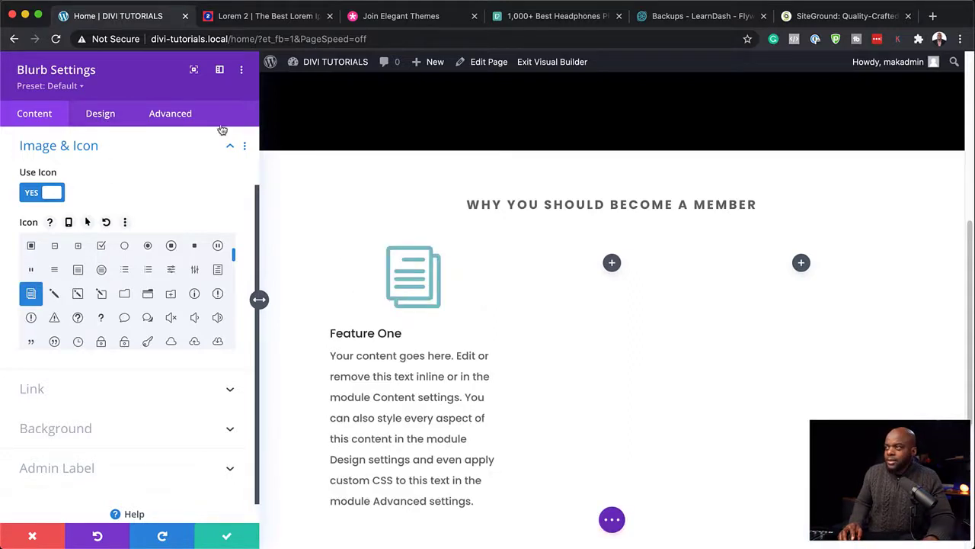
- Switch to the Lorem 2 page and copy the short paragraph beginning "Morbi in sem quis dui placerat ornare"
{"action": "left_click", "coordinate": [297, 19]}
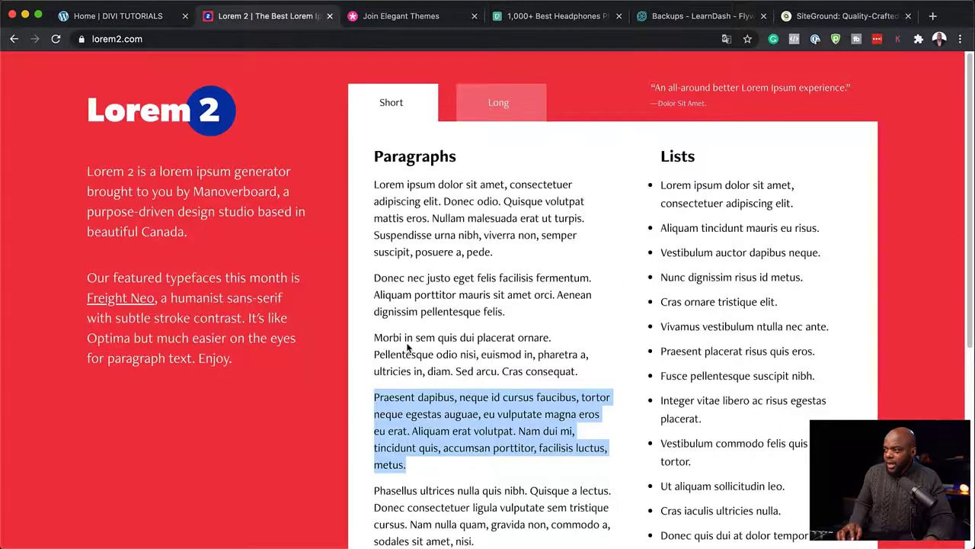
{"action": "left_click_drag", "start_coordinate": [373, 338], "coordinate": [584, 368]}
{"action": "key", "text": "super+c"}
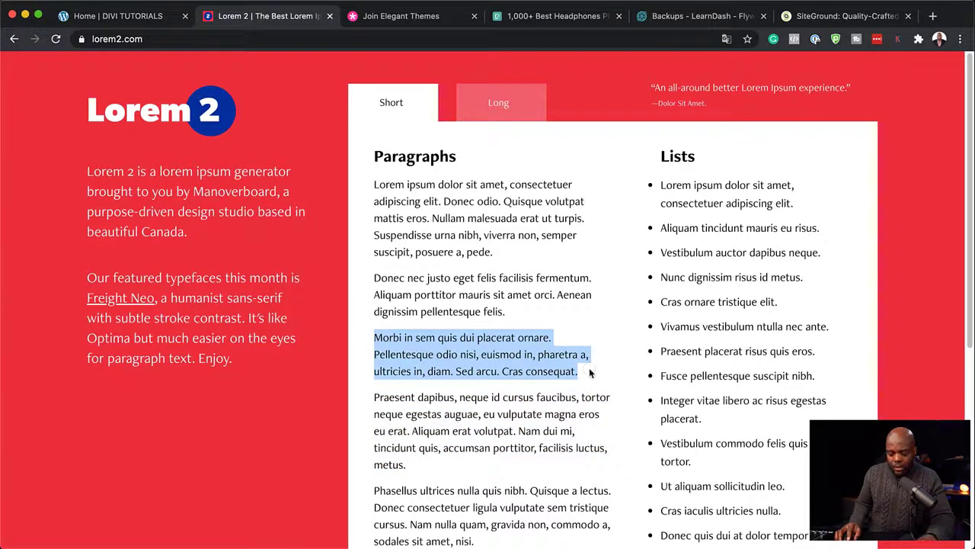
- Return to the Home page builder and replace the blurb's placeholder body with the copied "Morbi in sem quis dui" paragraph
{"action": "left_click", "coordinate": [166, 21]}
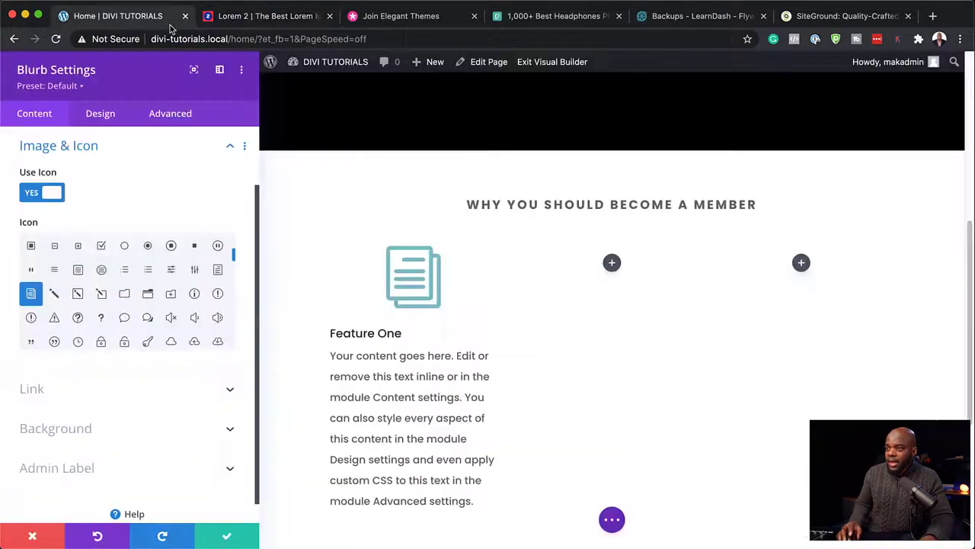
{"action": "scroll", "coordinate": [135, 257], "scroll_direction": "up", "scroll_amount": 3}
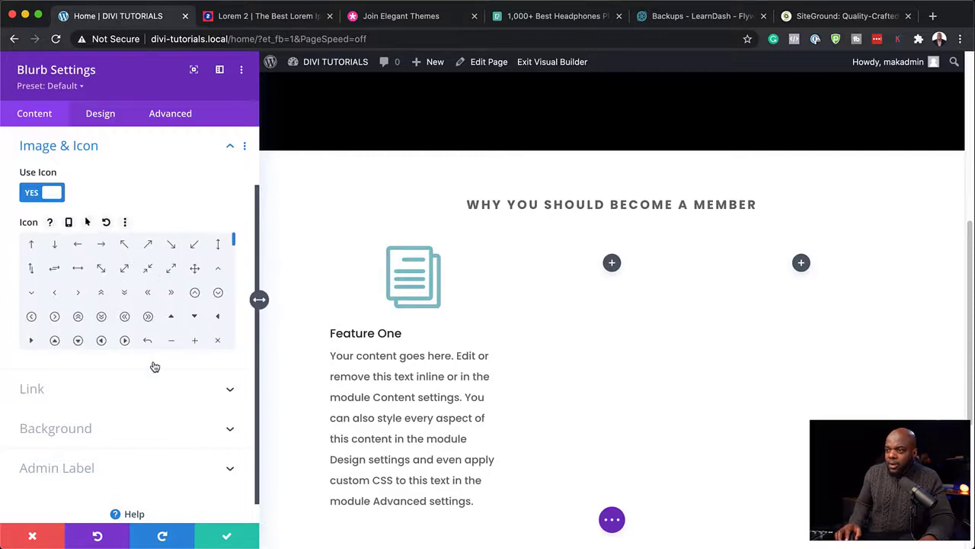
{"action": "scroll", "coordinate": [155, 367], "scroll_direction": "down", "scroll_amount": 1}
{"action": "scroll", "coordinate": [182, 198], "scroll_direction": "up", "scroll_amount": 3}
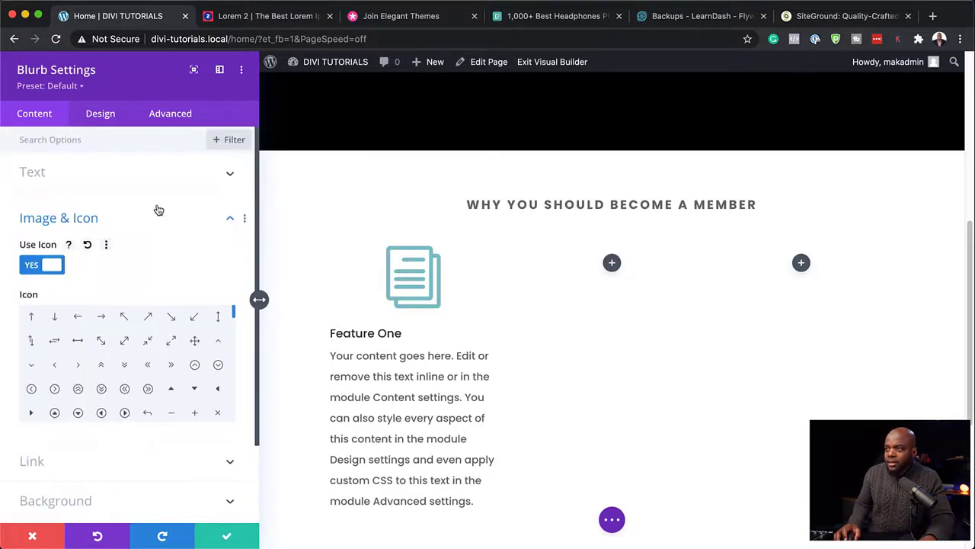
{"action": "left_click", "coordinate": [141, 177]}
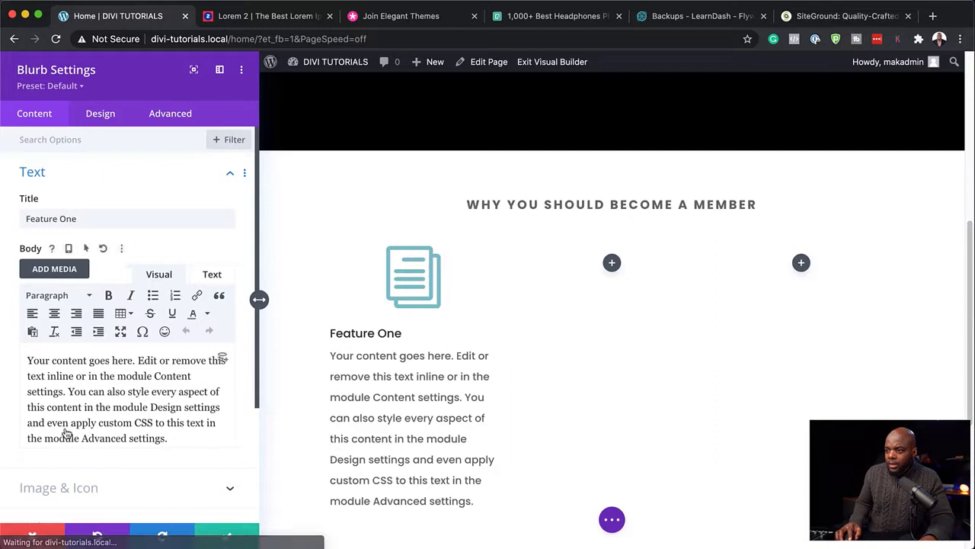
{"action": "left_click_drag", "start_coordinate": [181, 438], "coordinate": [25, 350]}
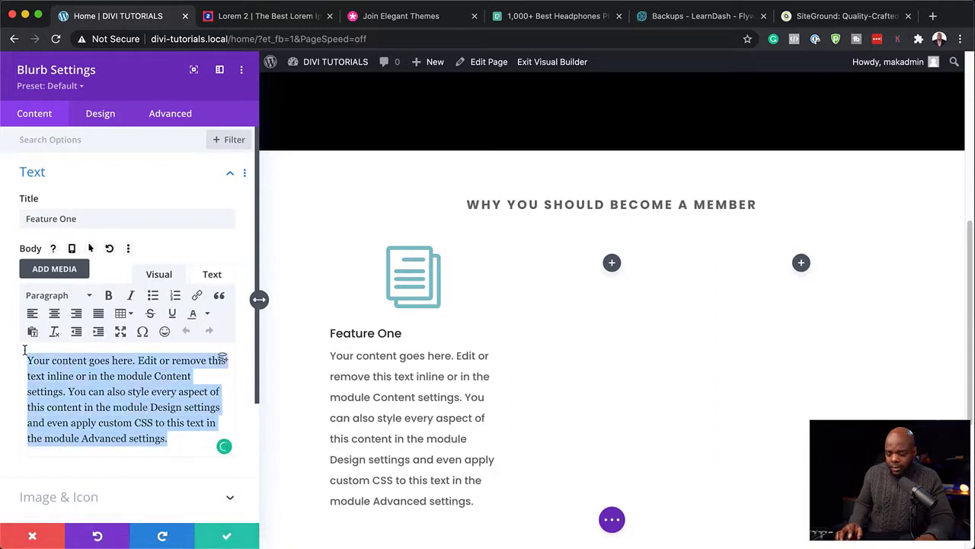
{"action": "key", "text": "super+v"}
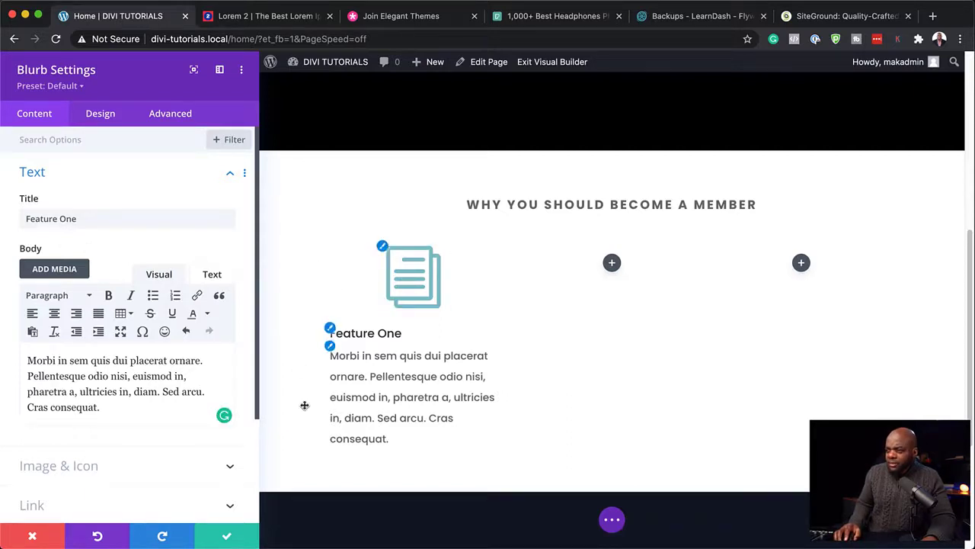
- Set the Feature One blurb's background to the rose-pink global color and open its design settings
{"action": "scroll", "coordinate": [126, 412], "scroll_direction": "down", "scroll_amount": 4}
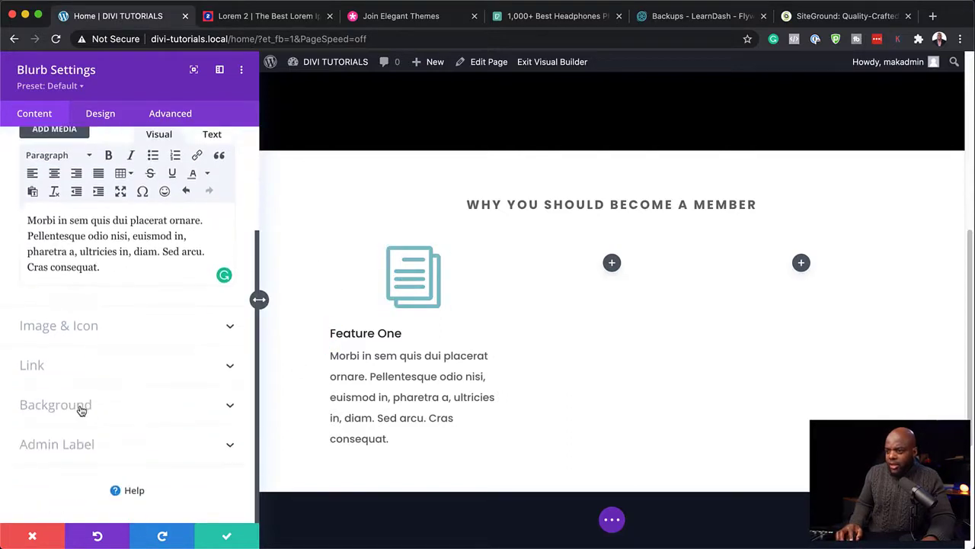
{"action": "left_click", "coordinate": [80, 410]}
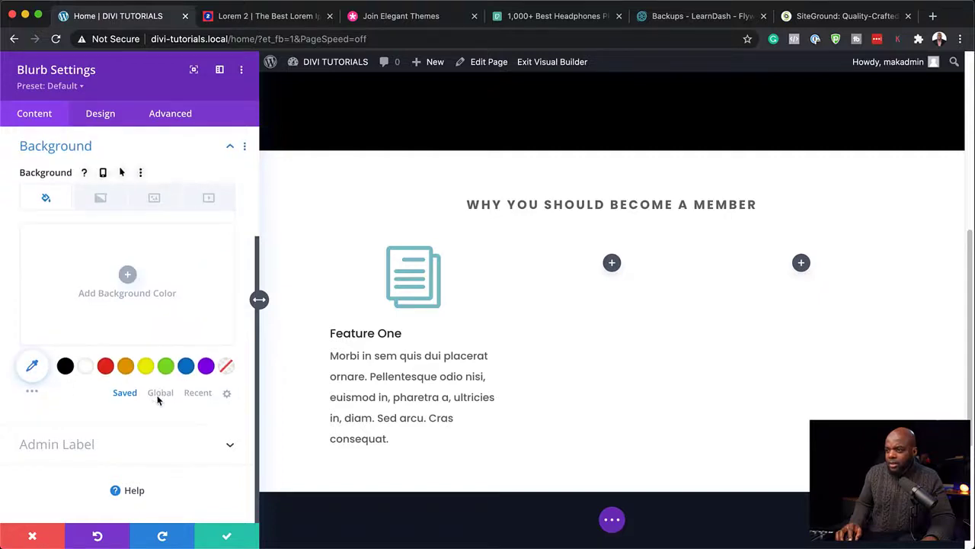
{"action": "left_click", "coordinate": [158, 395]}
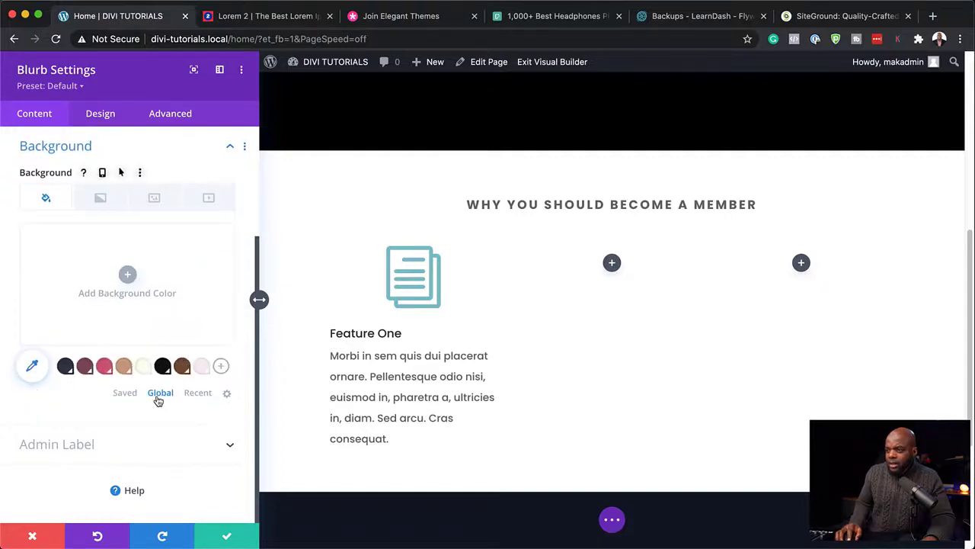
{"action": "left_click", "coordinate": [124, 367]}
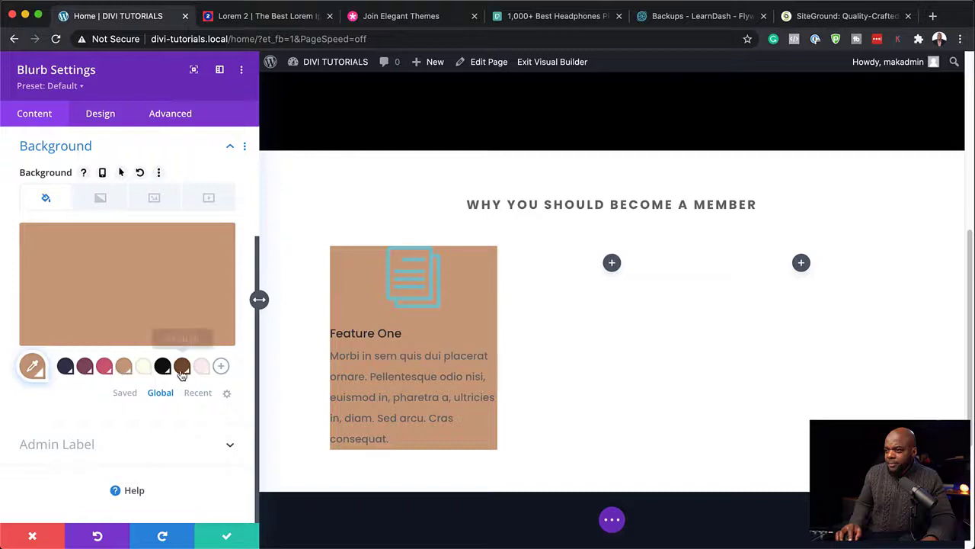
{"action": "left_click", "coordinate": [144, 368]}
{"action": "left_click", "coordinate": [106, 368]}
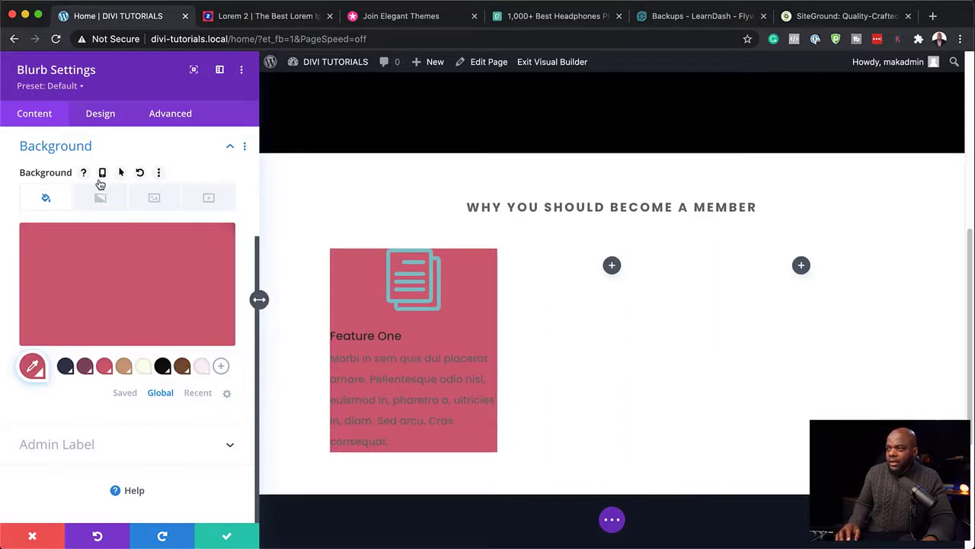
{"action": "left_click", "coordinate": [108, 118]}
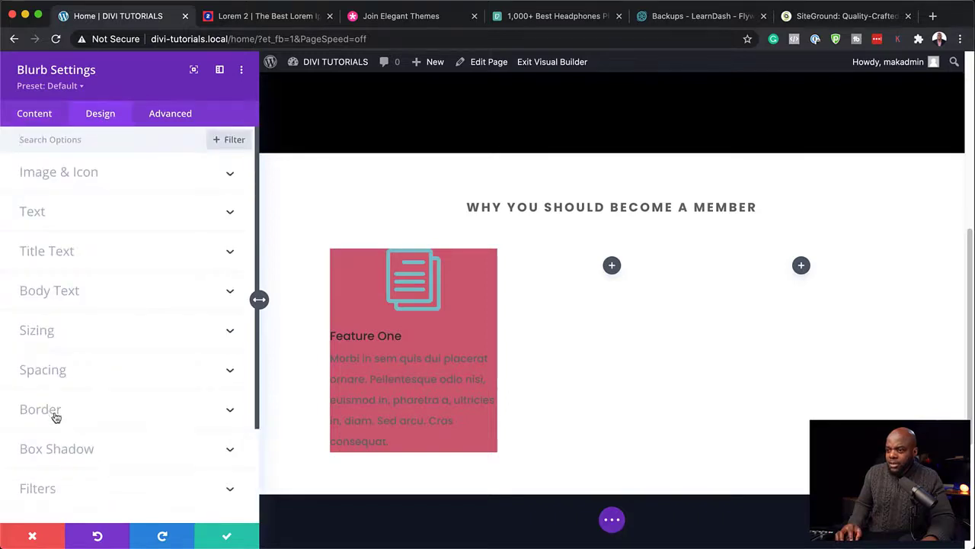
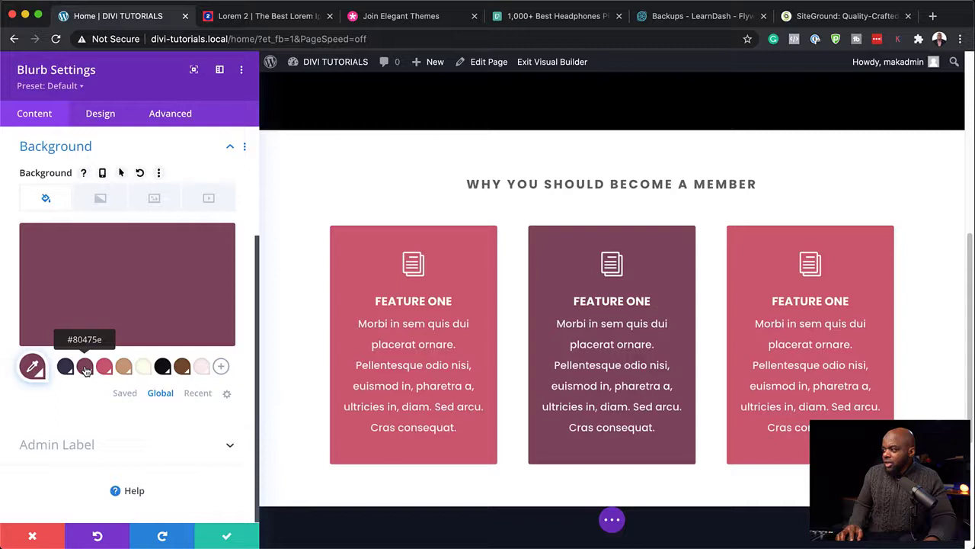
- Change the middle blurb's icon to the cloud download symbol, retitle it "FEATURE TWO" and save the module
{"action": "scroll", "coordinate": [158, 309], "scroll_direction": "up", "scroll_amount": 1}
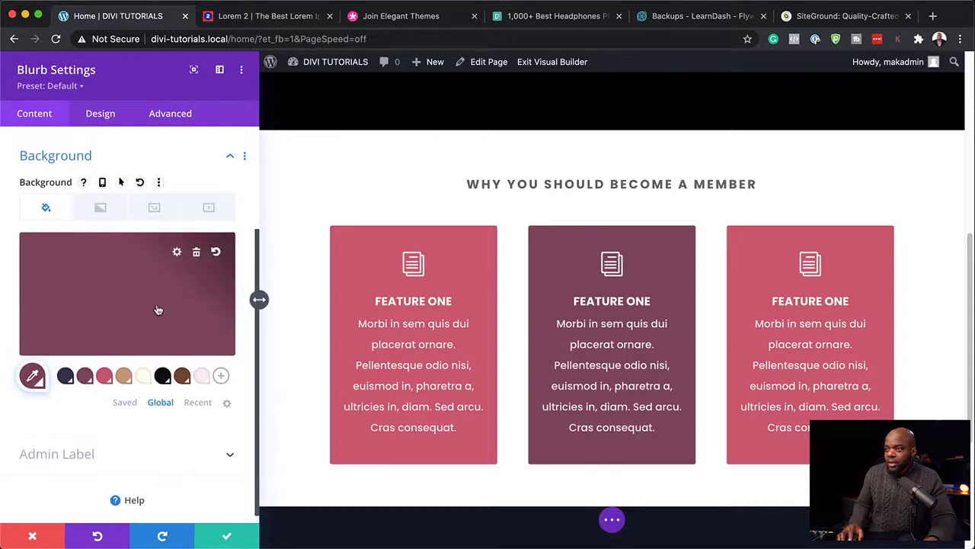
{"action": "scroll", "coordinate": [158, 309], "scroll_direction": "up", "scroll_amount": 5}
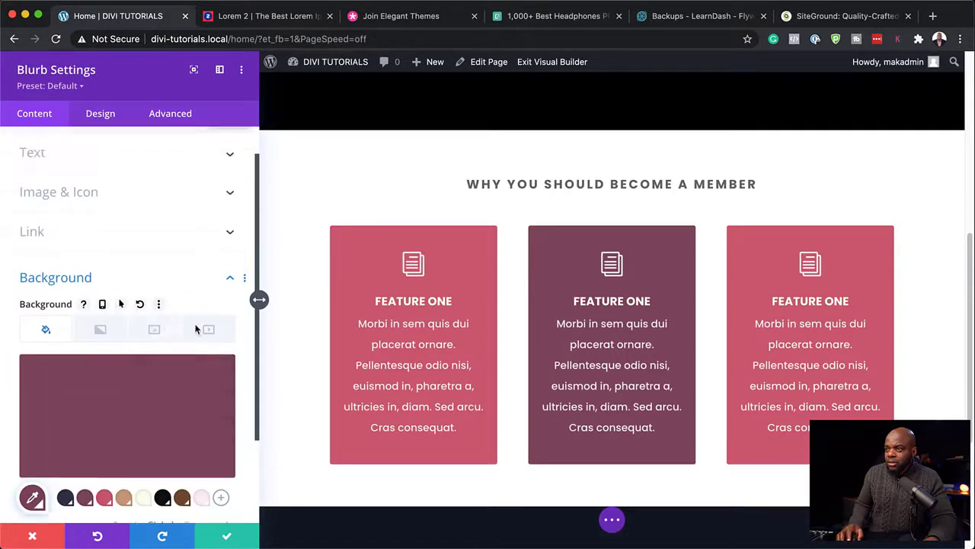
{"action": "left_click", "coordinate": [165, 196]}
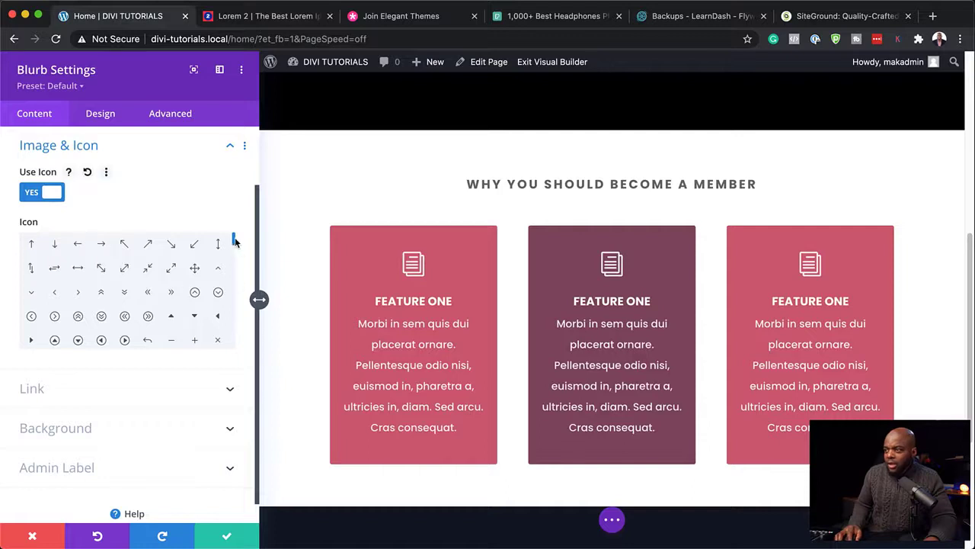
{"action": "left_click_drag", "start_coordinate": [234, 241], "coordinate": [233, 257]}
{"action": "left_click", "coordinate": [218, 307]}
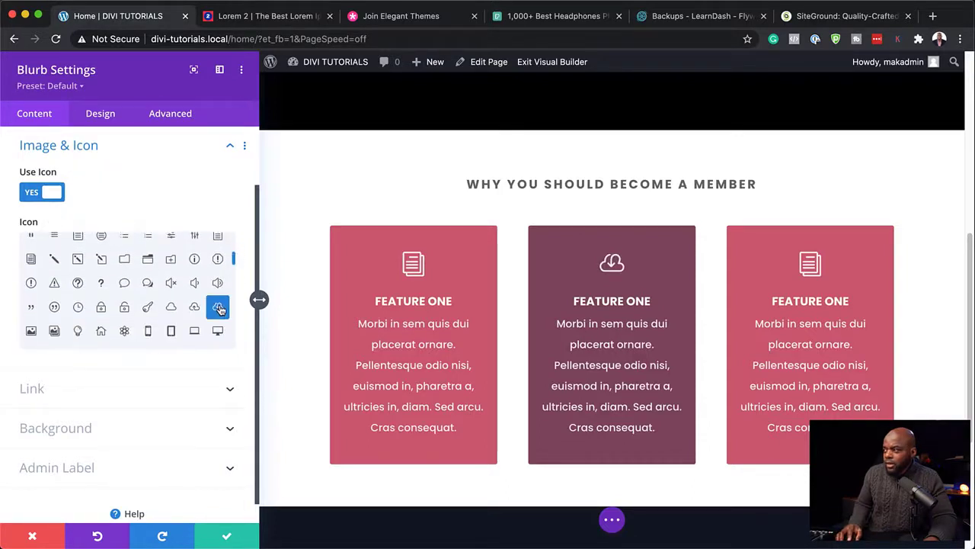
{"action": "left_click", "coordinate": [628, 300]}
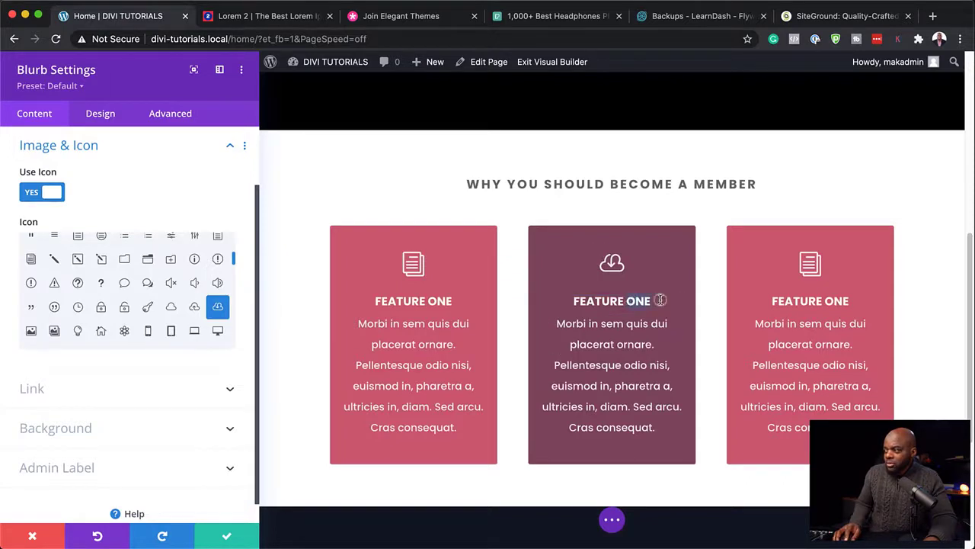
{"action": "type", "text": "TWO"}
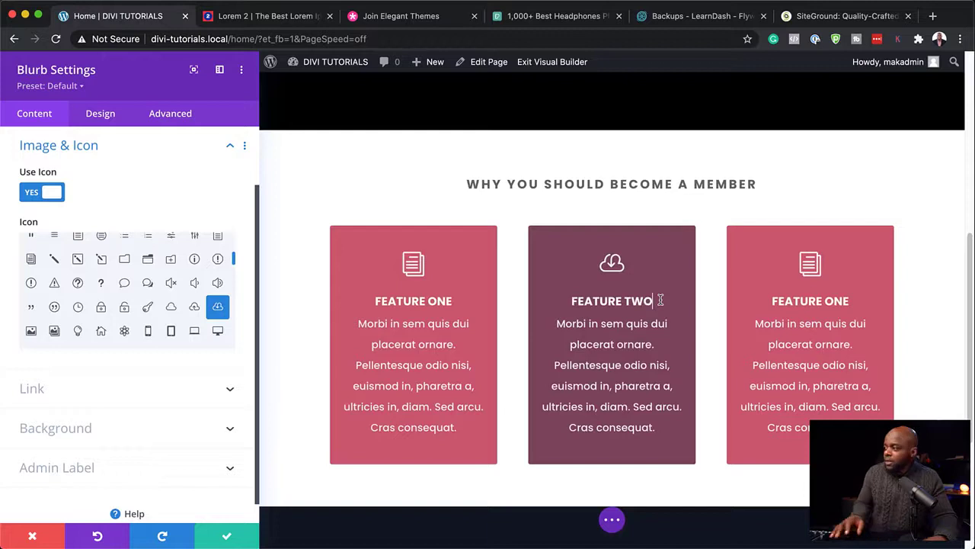
{"action": "left_click", "coordinate": [227, 536]}
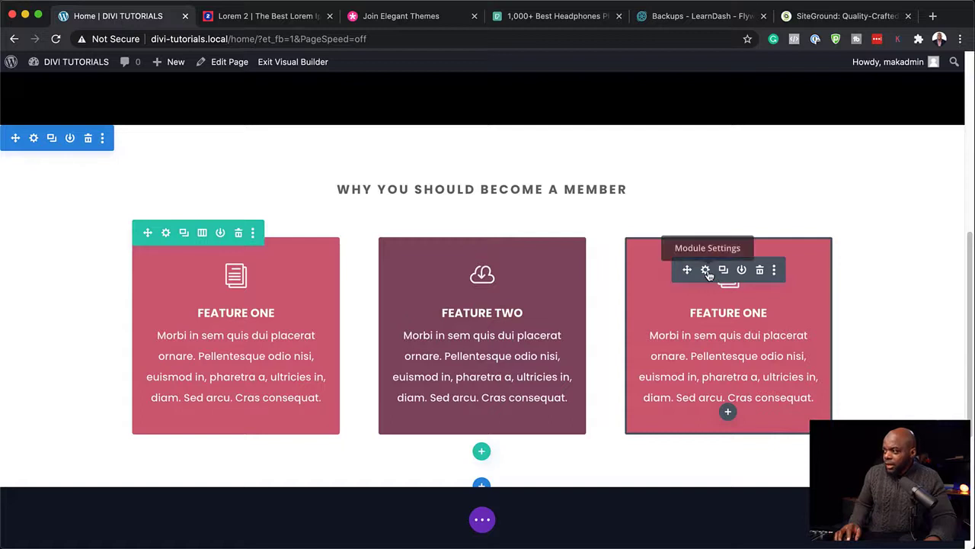
- Set the third blurb's background to the dark navy global color #34344a
{"action": "left_click", "coordinate": [707, 271]}
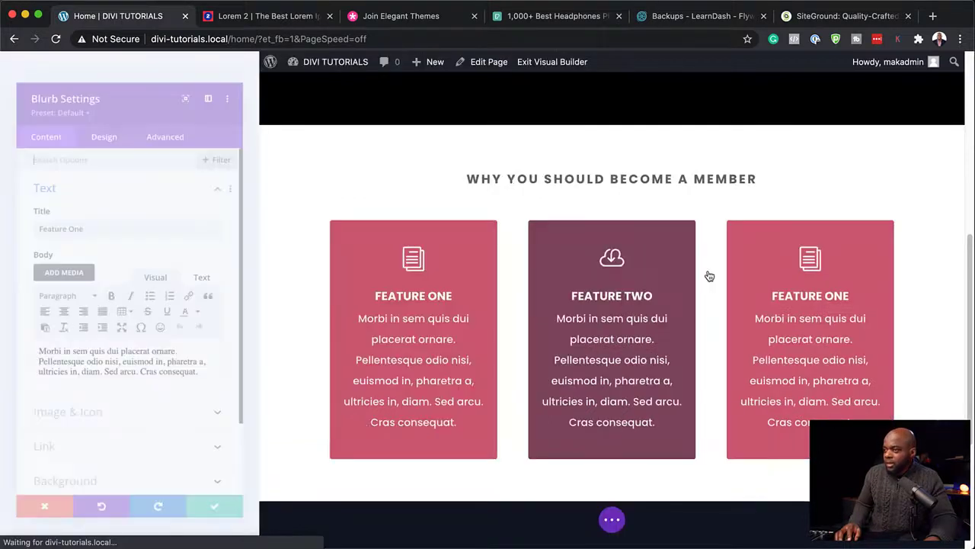
{"action": "scroll", "coordinate": [103, 447], "scroll_direction": "down", "scroll_amount": 1}
{"action": "scroll", "coordinate": [103, 447], "scroll_direction": "down", "scroll_amount": 1}
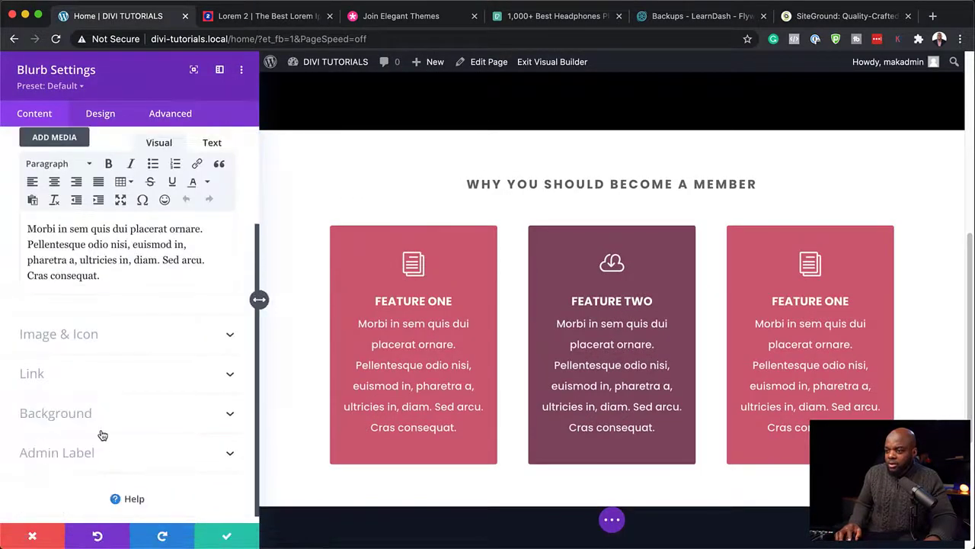
{"action": "left_click", "coordinate": [91, 413]}
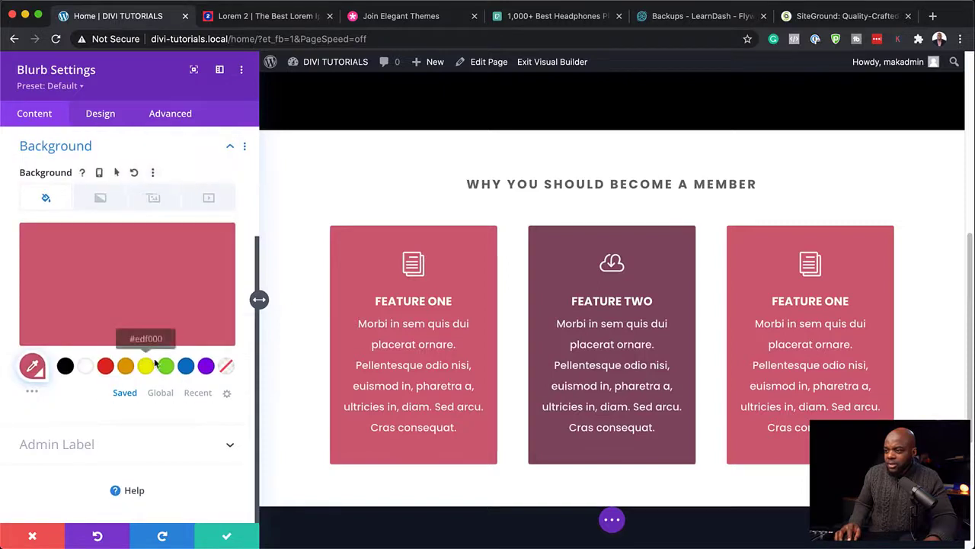
{"action": "left_click", "coordinate": [160, 393]}
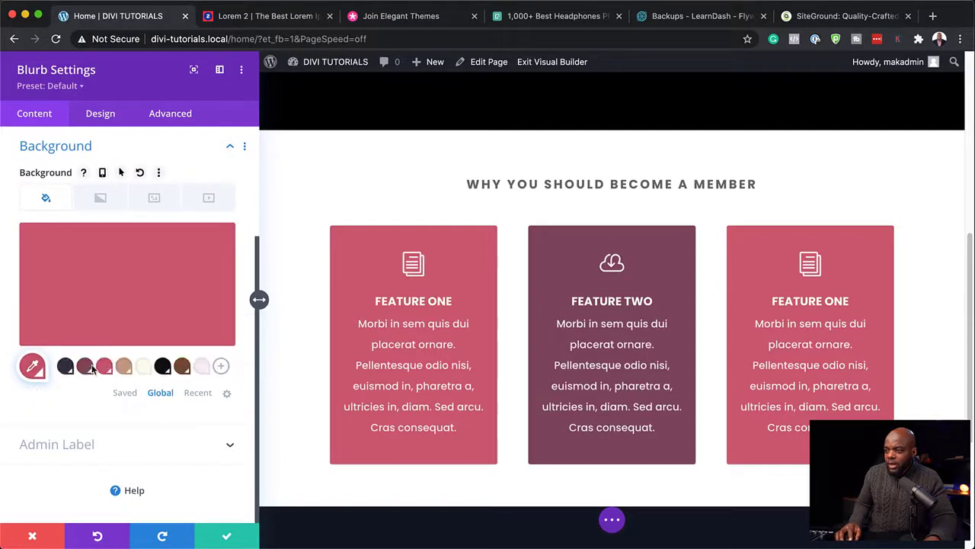
{"action": "left_click", "coordinate": [85, 367]}
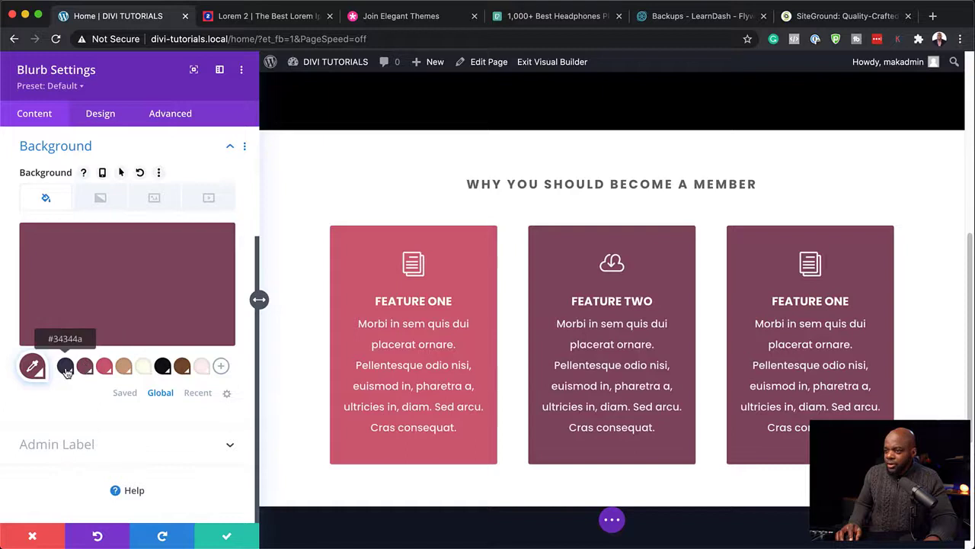
{"action": "left_click", "coordinate": [66, 368]}
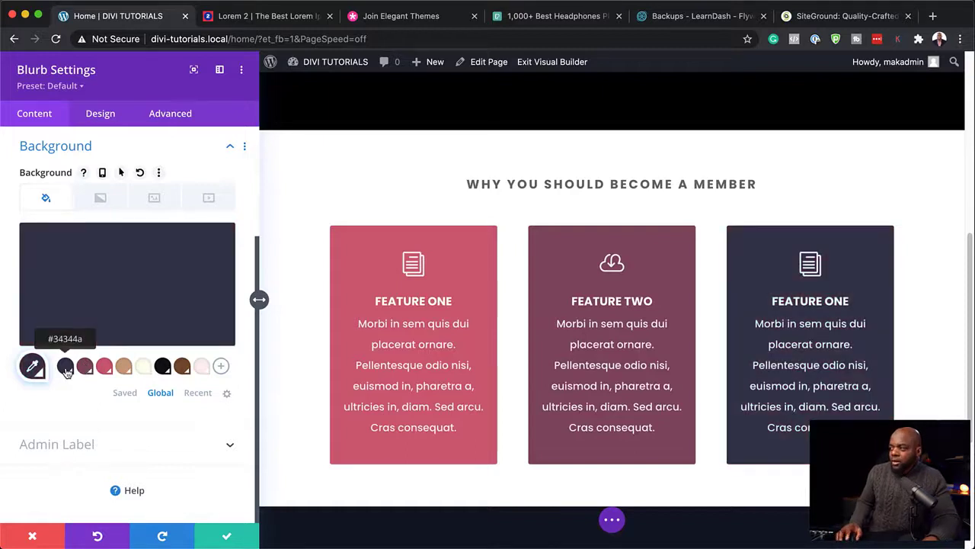
- Give the third blurb the lifebuoy icon, save the module and retitle it "FEATURE THREE"
{"action": "scroll", "coordinate": [145, 246], "scroll_direction": "up", "scroll_amount": 4}
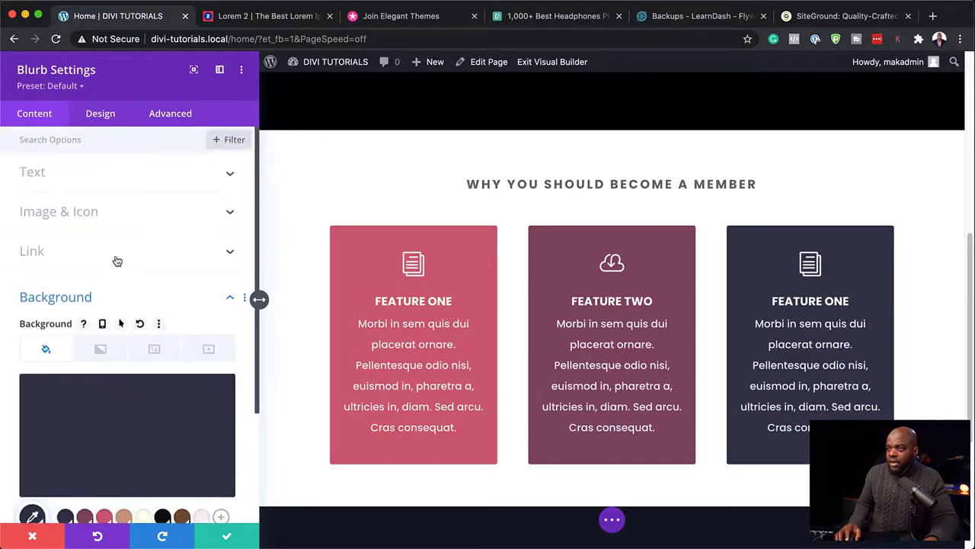
{"action": "left_click", "coordinate": [95, 218]}
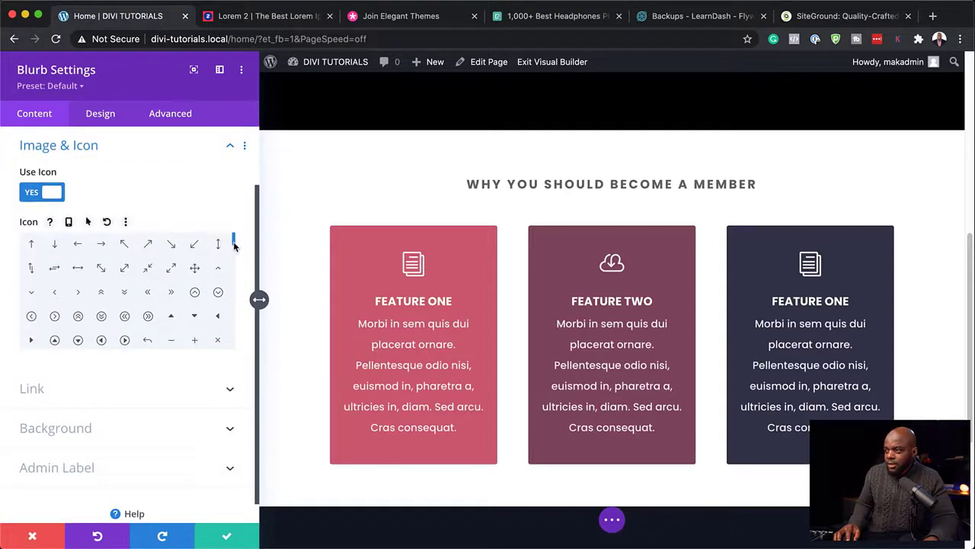
{"action": "left_click_drag", "start_coordinate": [234, 242], "coordinate": [239, 279]}
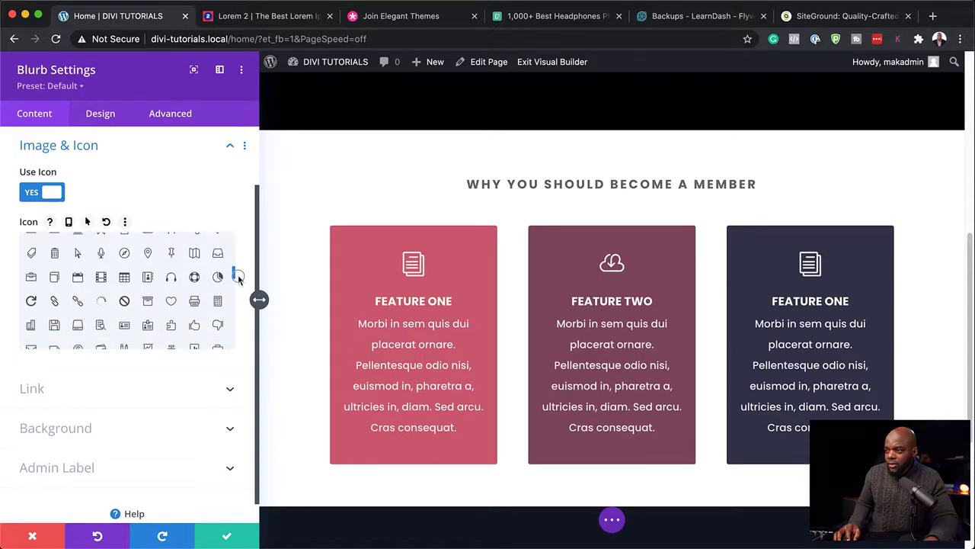
{"action": "left_click", "coordinate": [195, 279]}
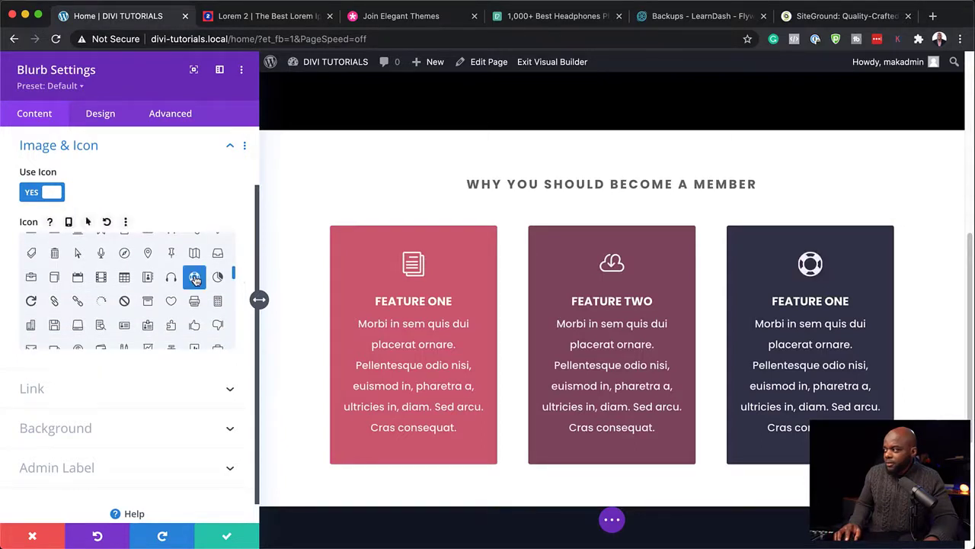
{"action": "left_click", "coordinate": [228, 535]}
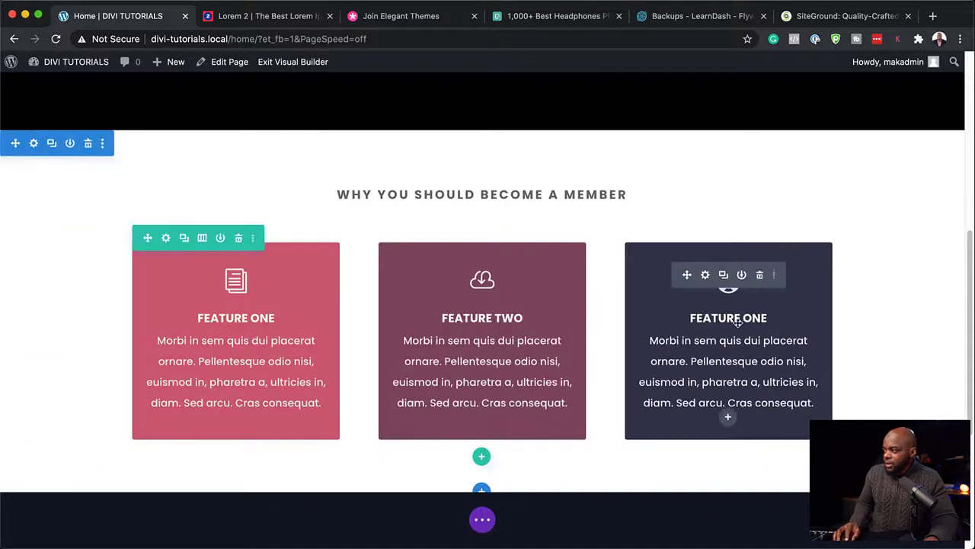
{"action": "left_click_drag", "start_coordinate": [745, 316], "coordinate": [756, 312]}
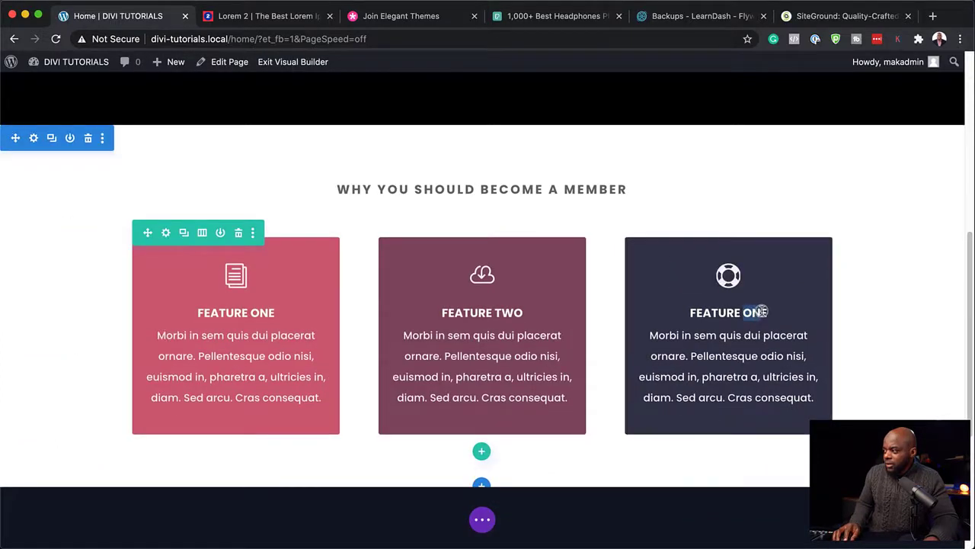
{"action": "type", "text": "THREE"}
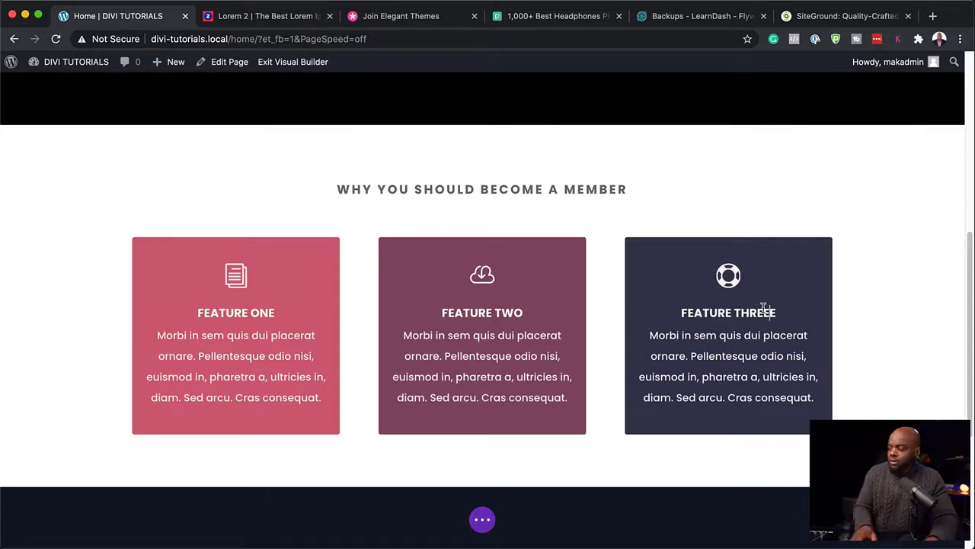
- Increase the top and bottom padding of the "Why you should become a member" section by the same amount
{"action": "scroll", "coordinate": [137, 311], "scroll_direction": "up", "scroll_amount": 3}
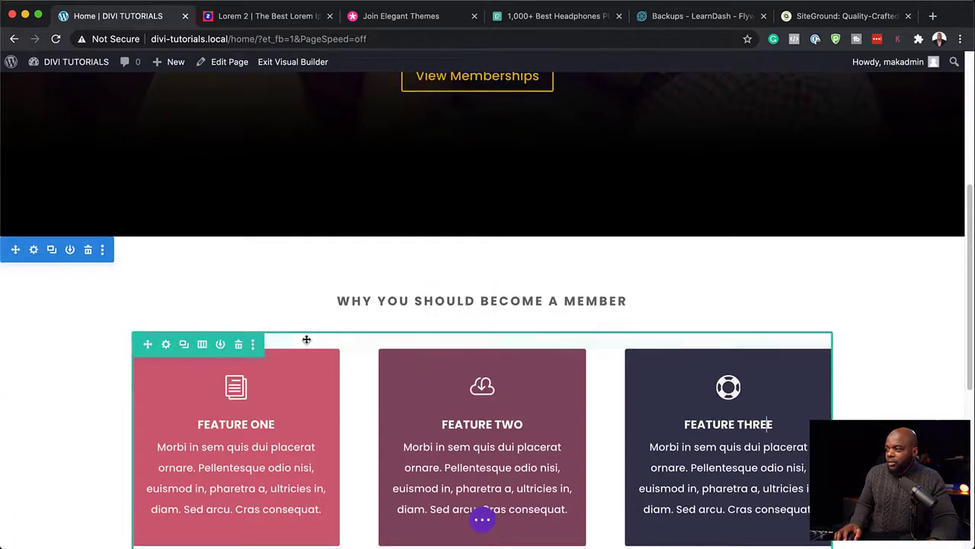
{"action": "scroll", "coordinate": [309, 342], "scroll_direction": "down", "scroll_amount": 3}
{"action": "scroll", "coordinate": [381, 336], "scroll_direction": "up", "scroll_amount": 2}
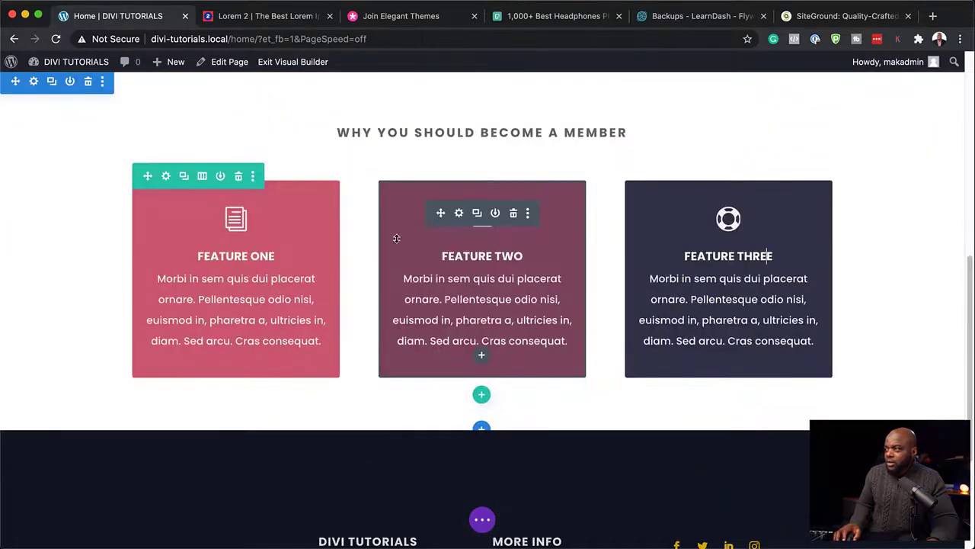
{"action": "scroll", "coordinate": [400, 252], "scroll_direction": "up", "scroll_amount": 2}
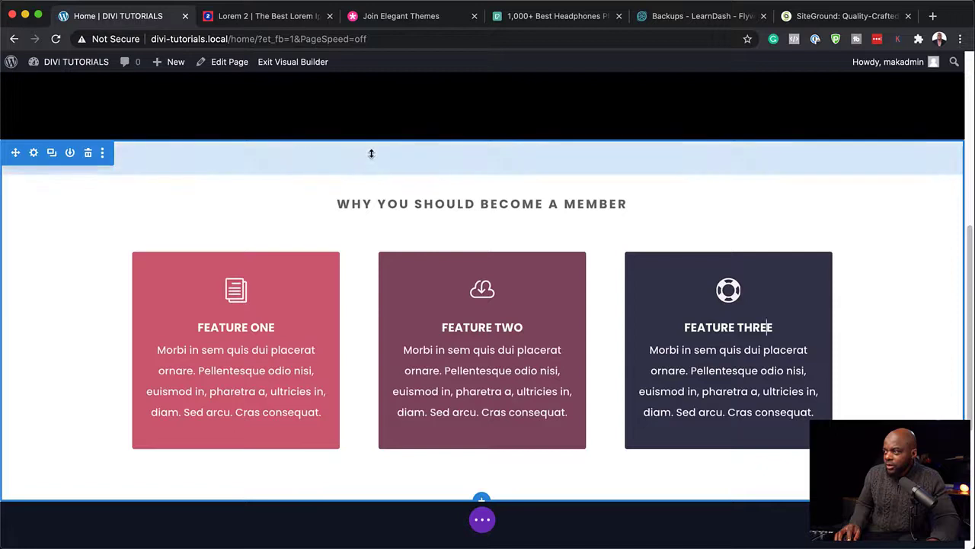
{"action": "left_click_drag", "start_coordinate": [371, 154], "coordinate": [411, 175]}
{"action": "left_click", "coordinate": [493, 173]}
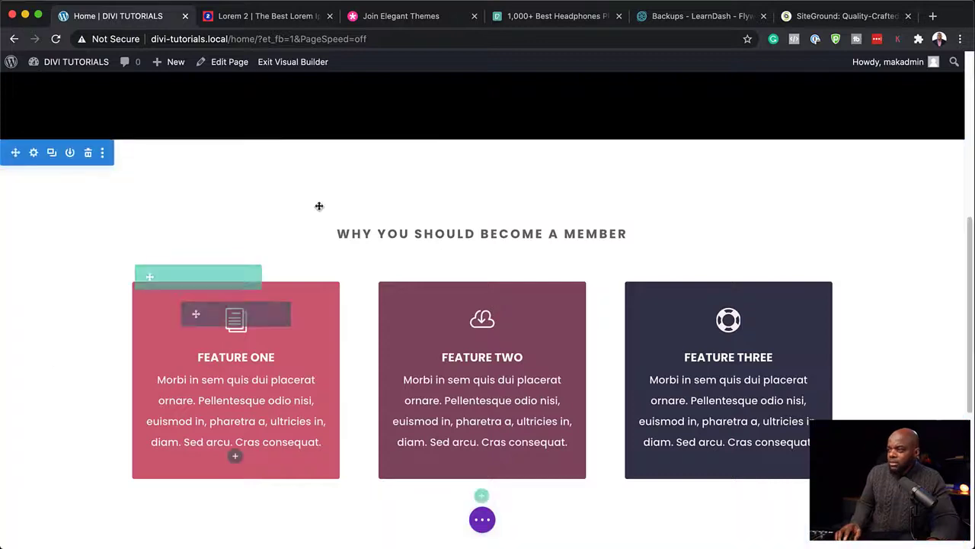
- Add a regular section with an empty single-column row between the feature blurbs and the footer
{"action": "scroll", "coordinate": [476, 212], "scroll_direction": "up", "scroll_amount": 4}
{"action": "scroll", "coordinate": [476, 212], "scroll_direction": "up", "scroll_amount": 3}
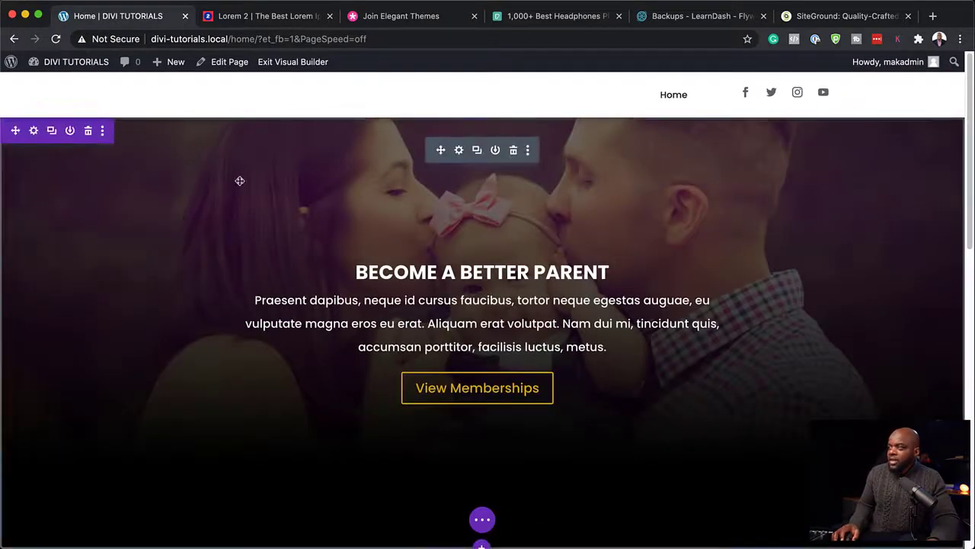
{"action": "scroll", "coordinate": [270, 396], "scroll_direction": "down", "scroll_amount": 8}
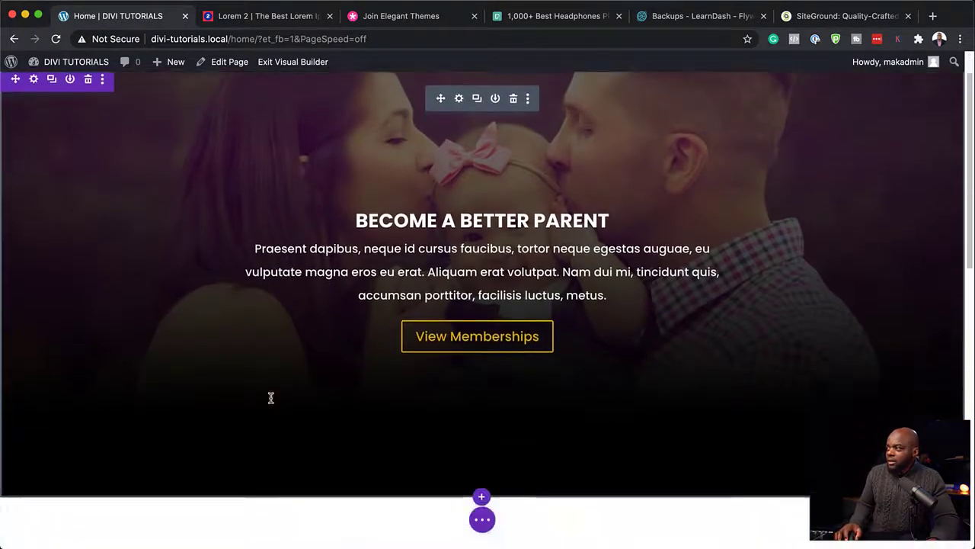
{"action": "scroll", "coordinate": [272, 397], "scroll_direction": "down", "scroll_amount": 5}
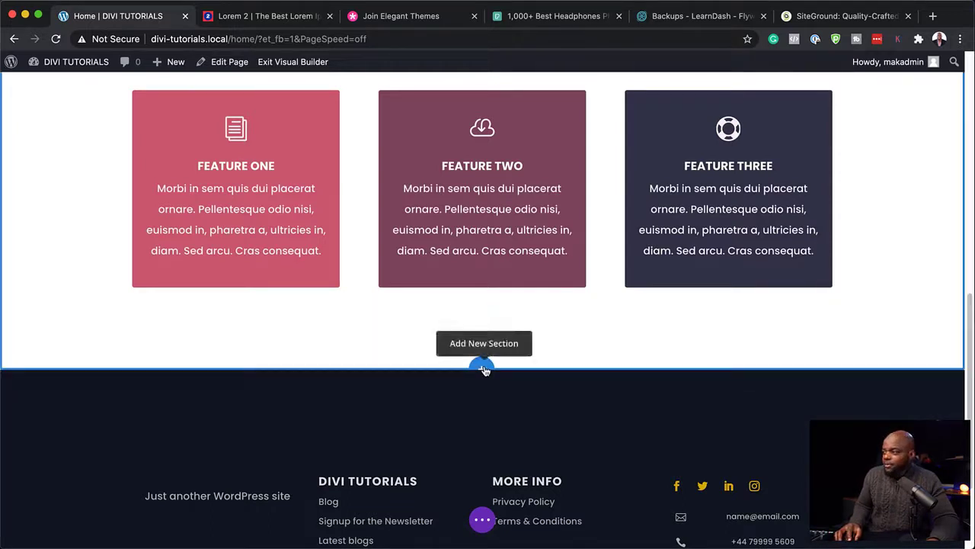
{"action": "left_click", "coordinate": [483, 368]}
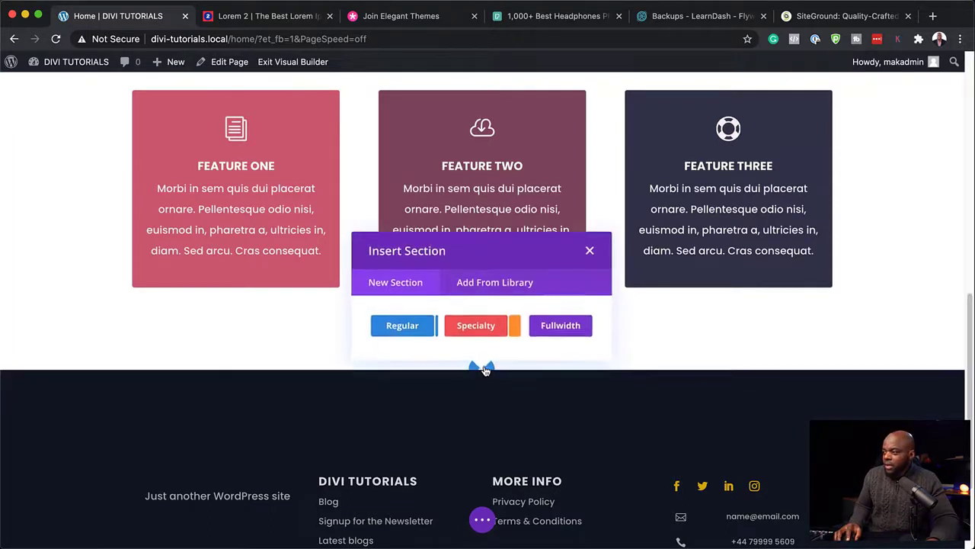
{"action": "left_click", "coordinate": [415, 333]}
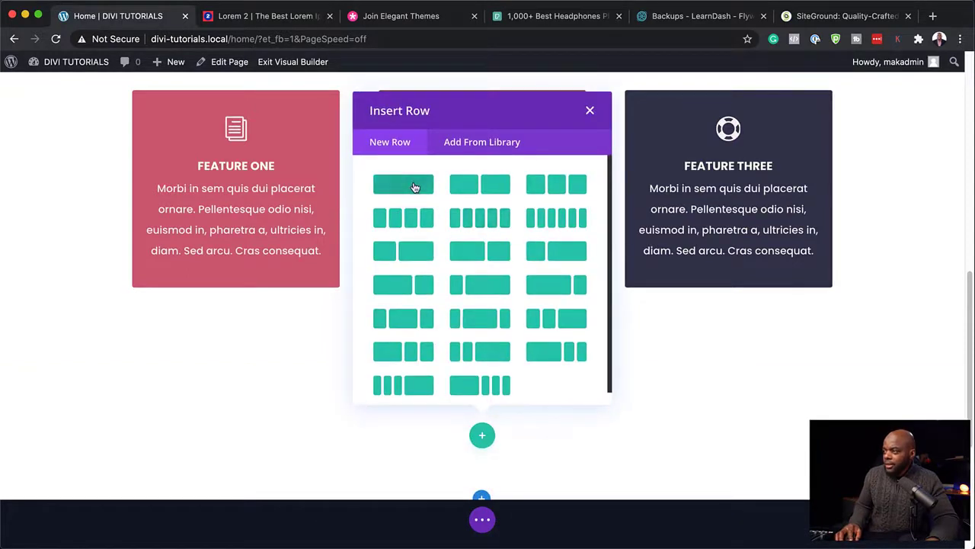
{"action": "left_click", "coordinate": [416, 187]}
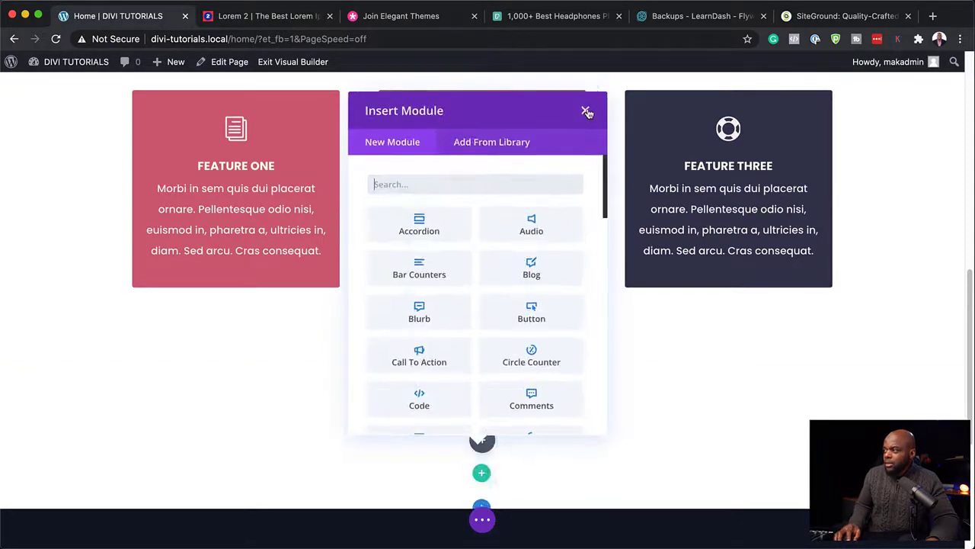
{"action": "left_click", "coordinate": [587, 112]}
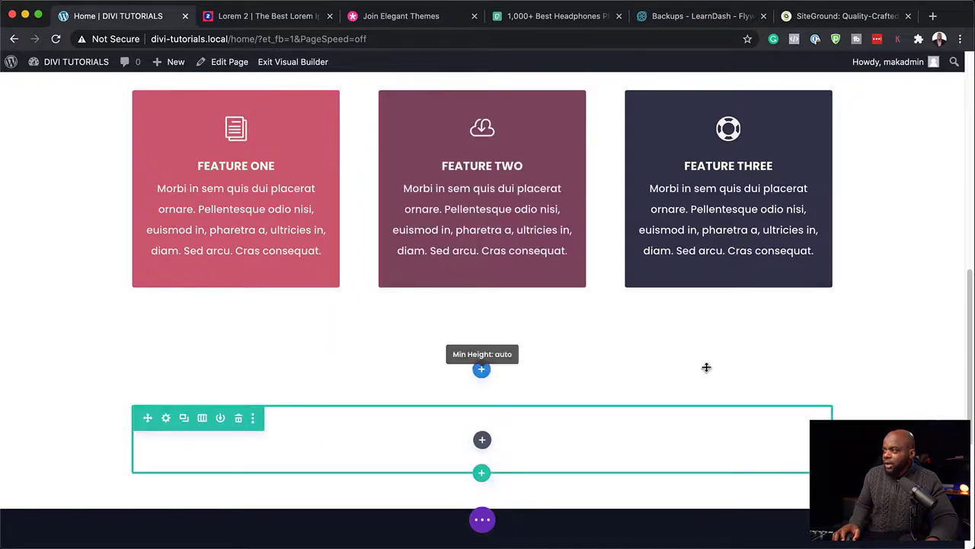
- Duplicate the "Why you should become a member" heading and move the copy into the new section's row
{"action": "scroll", "coordinate": [686, 355], "scroll_direction": "up", "scroll_amount": 5}
{"action": "scroll", "coordinate": [640, 388], "scroll_direction": "down", "scroll_amount": 2}
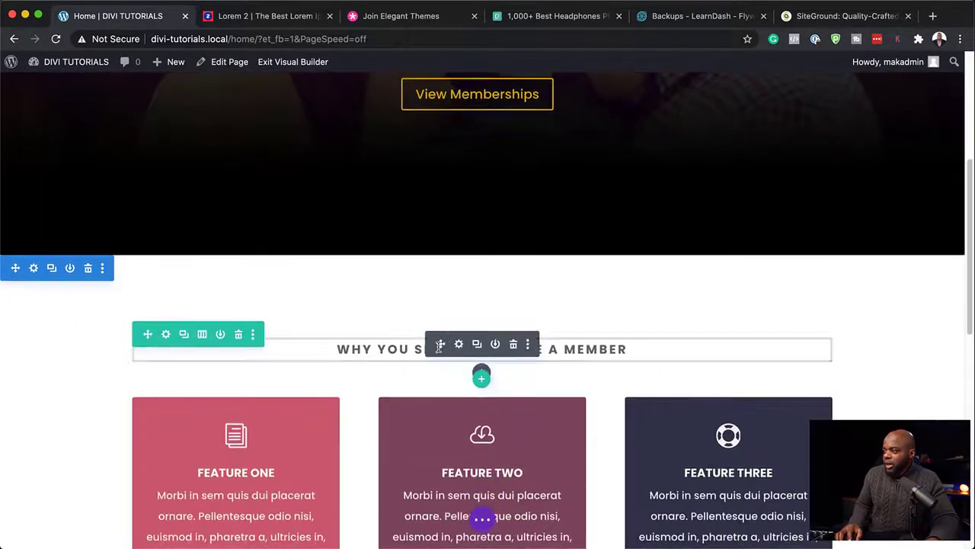
{"action": "left_click", "coordinate": [476, 345]}
{"action": "scroll", "coordinate": [571, 359], "scroll_direction": "down", "scroll_amount": 6}
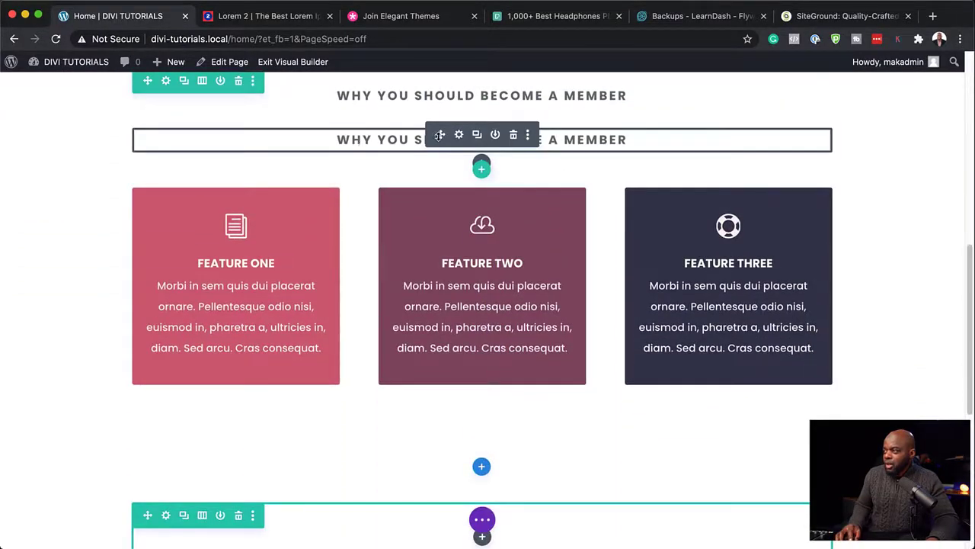
{"action": "left_click_drag", "start_coordinate": [440, 135], "coordinate": [417, 467]}
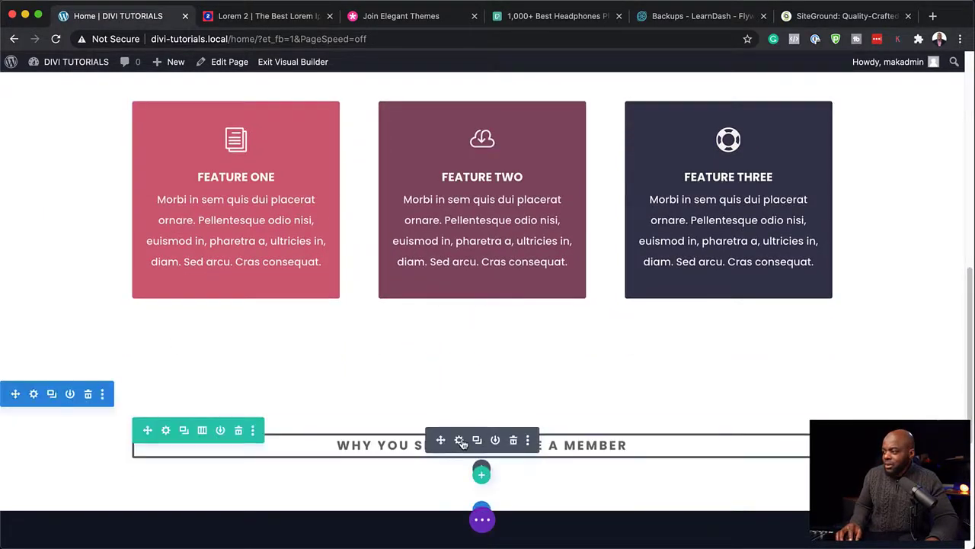
- Change the copied heading's text to "TESTIMONIALS" and save the module
{"action": "left_click", "coordinate": [460, 440]}
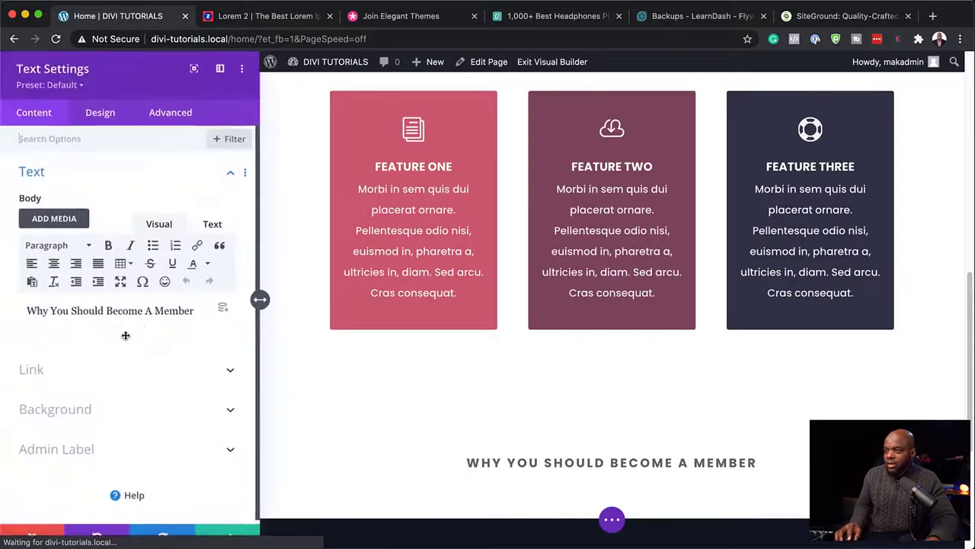
{"action": "left_click_drag", "start_coordinate": [197, 309], "coordinate": [26, 310]}
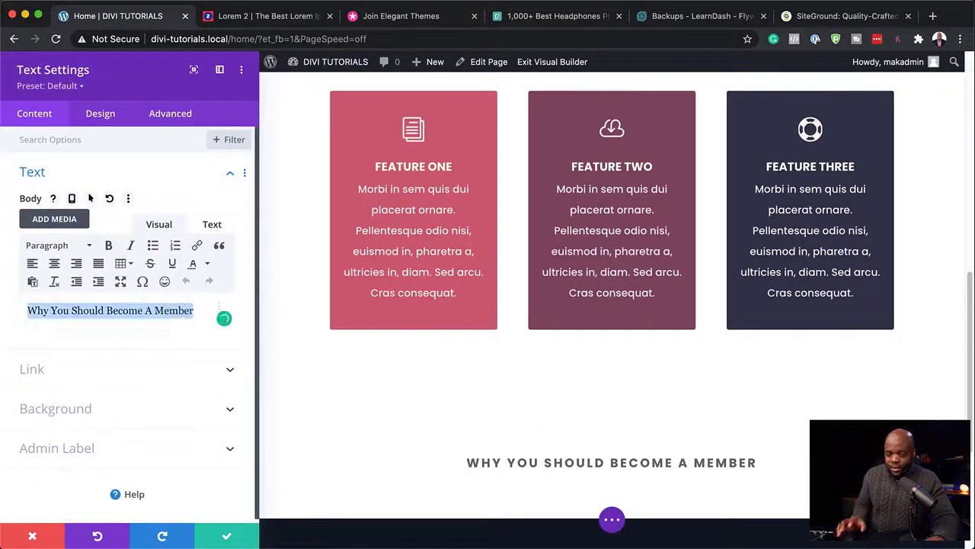
{"action": "type", "text": "TESTIMONIALS"}
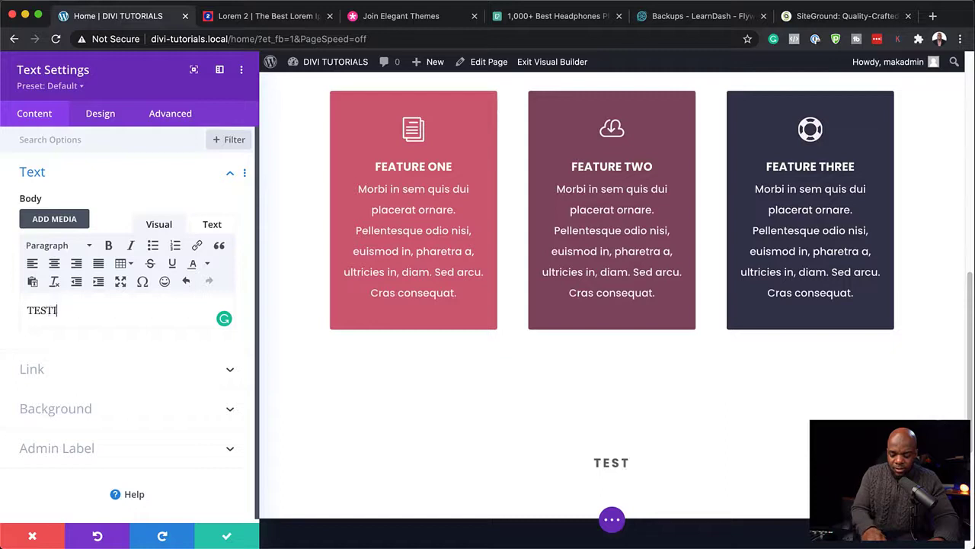
{"action": "left_click", "coordinate": [231, 538]}
- Set the testimonials section's background to the dark navy global color #34344a and save the section
{"action": "scroll", "coordinate": [287, 409], "scroll_direction": "down", "scroll_amount": 2}
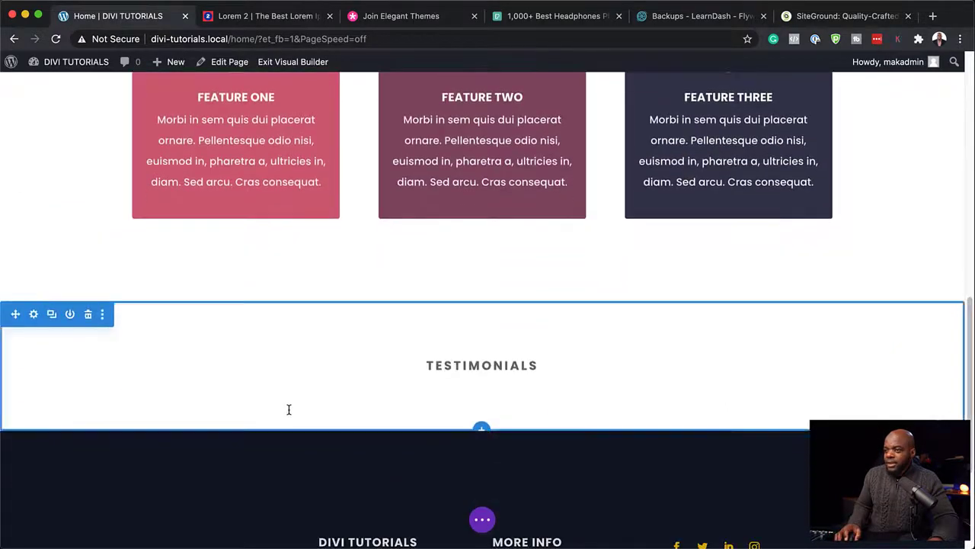
{"action": "left_click", "coordinate": [34, 314]}
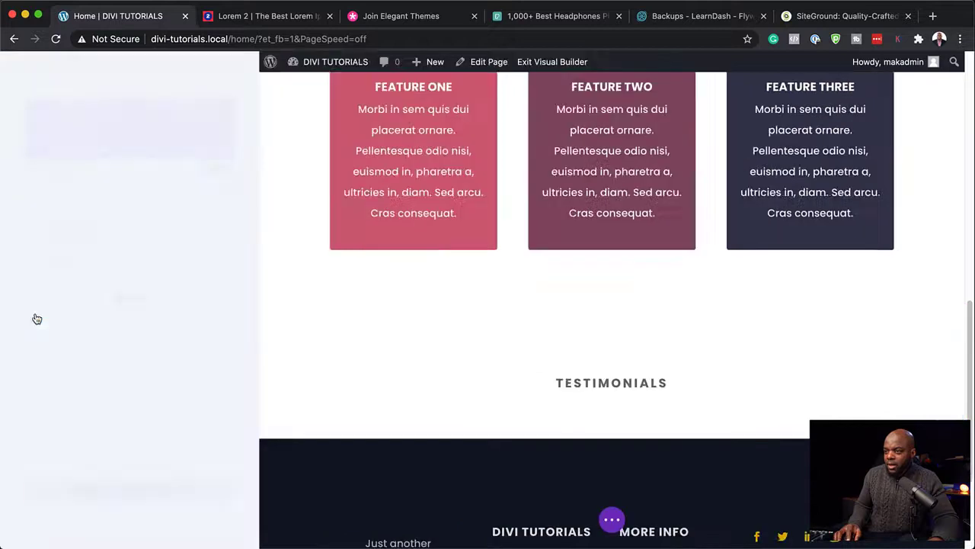
{"action": "left_click", "coordinate": [86, 218]}
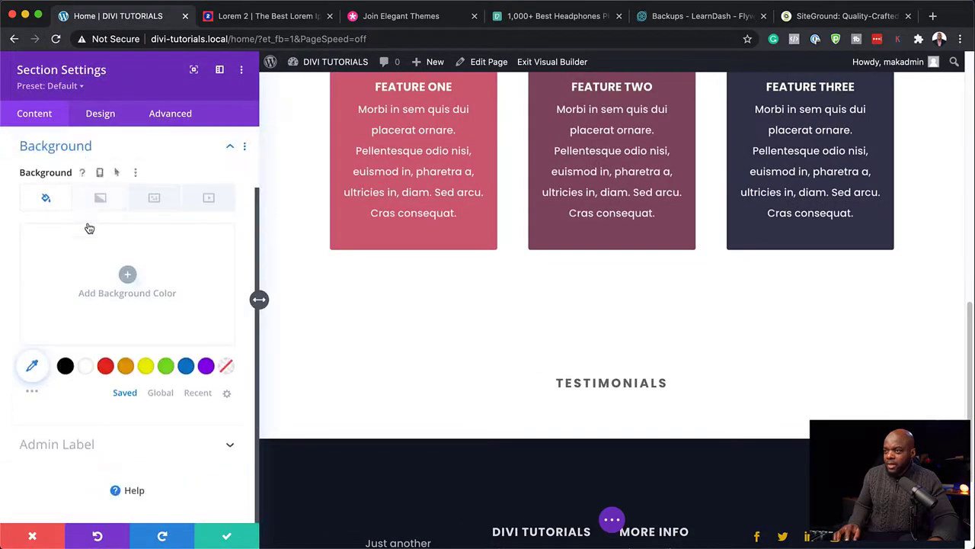
{"action": "left_click", "coordinate": [169, 396]}
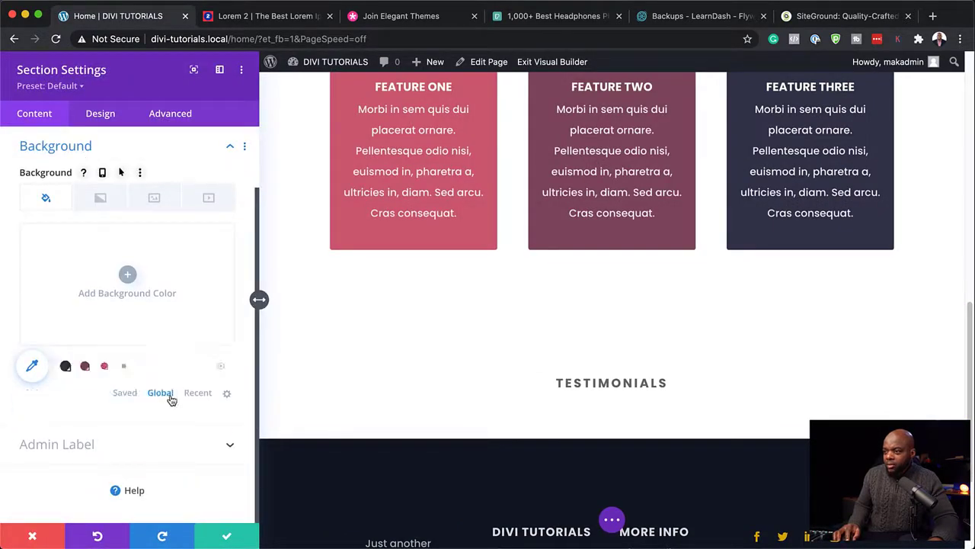
{"action": "left_click", "coordinate": [66, 366]}
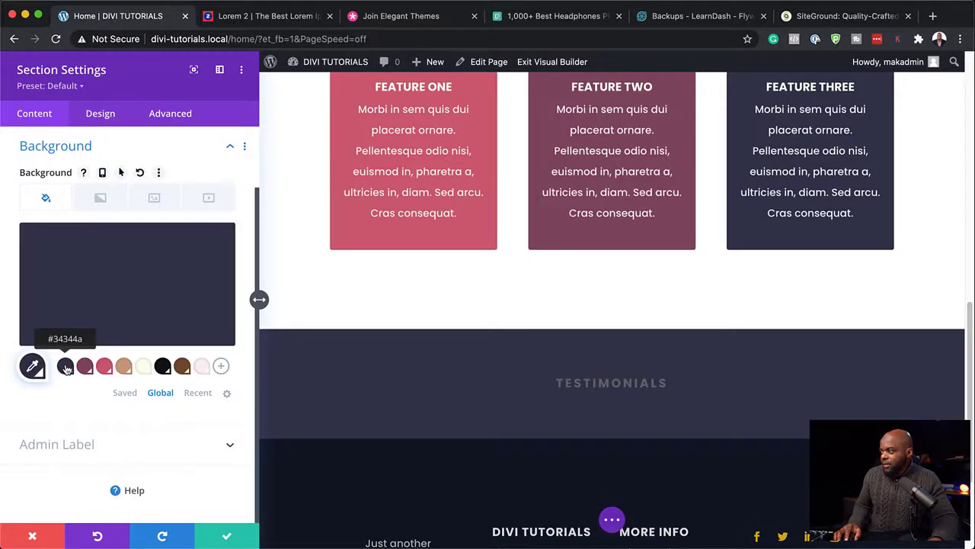
{"action": "left_click", "coordinate": [123, 369]}
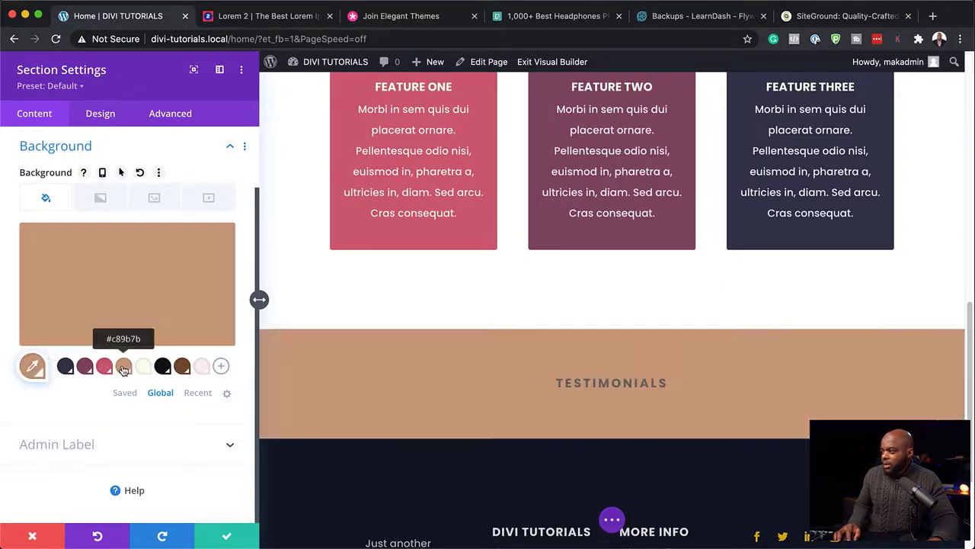
{"action": "left_click", "coordinate": [66, 366]}
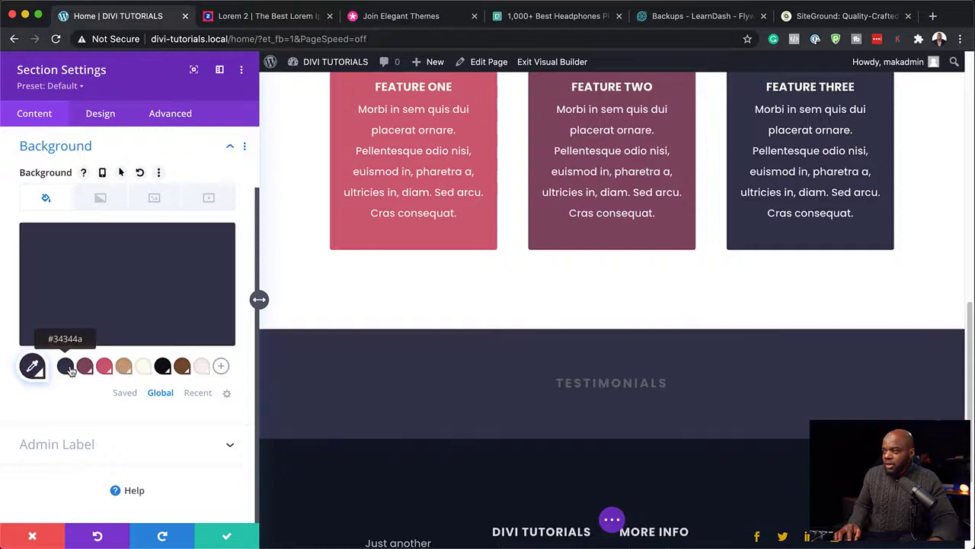
{"action": "left_click", "coordinate": [229, 537]}
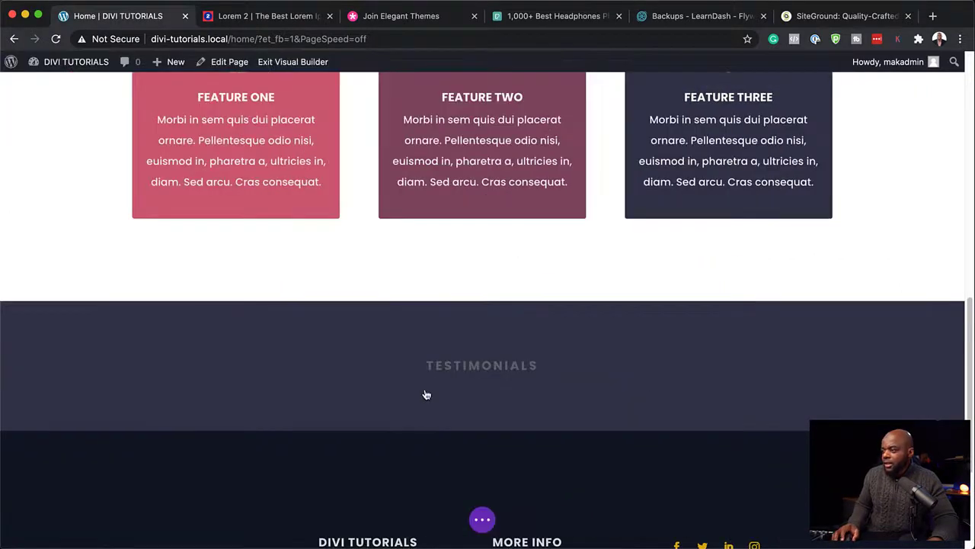
- Insert a four-equal-column row under the TESTIMONIALS heading and add a Testimonial module to its first column
{"action": "scroll", "coordinate": [471, 365], "scroll_direction": "down", "scroll_amount": 1}
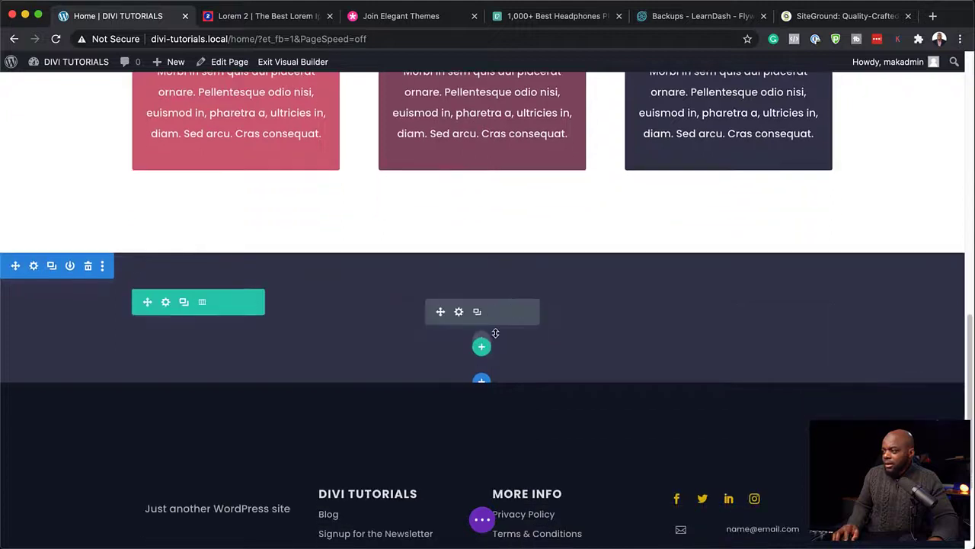
{"action": "left_click", "coordinate": [482, 347]}
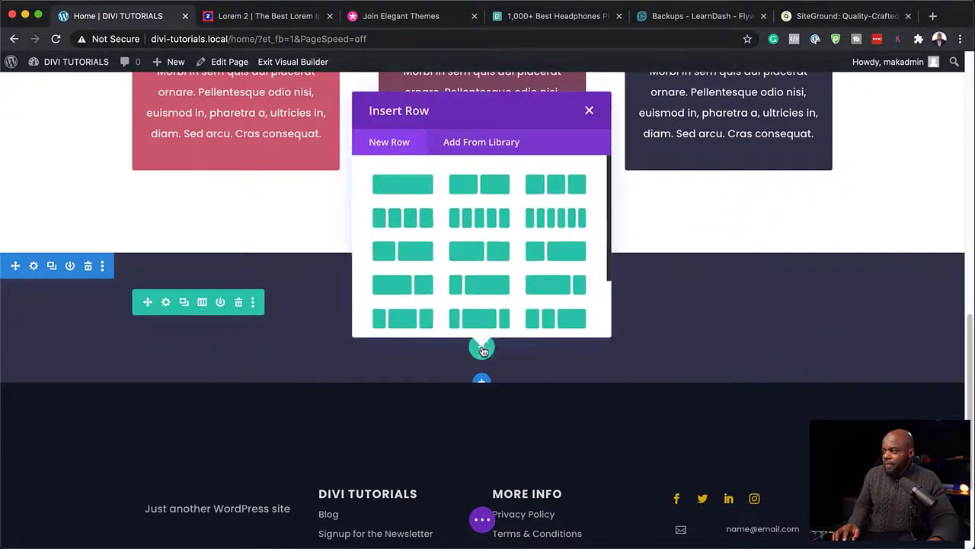
{"action": "left_click", "coordinate": [413, 219]}
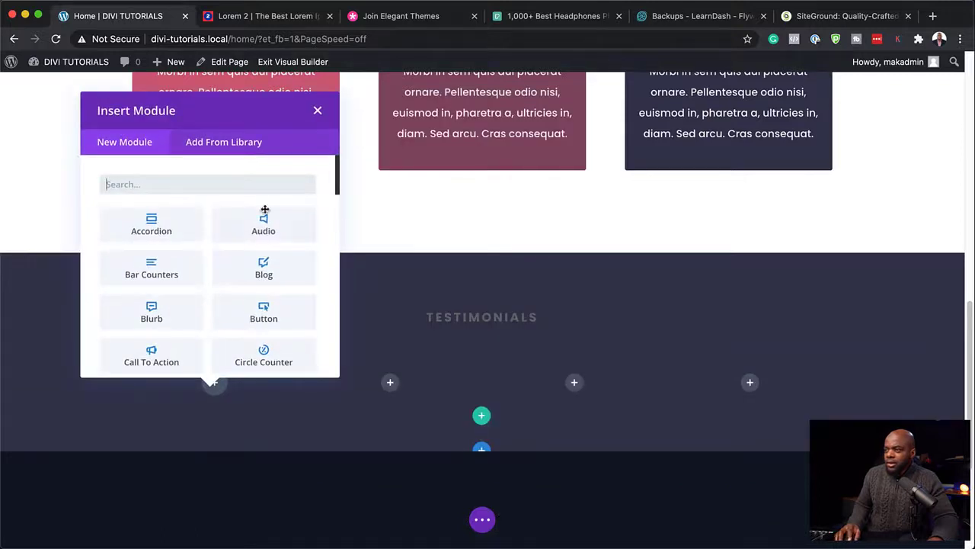
{"action": "type", "text": "te"}
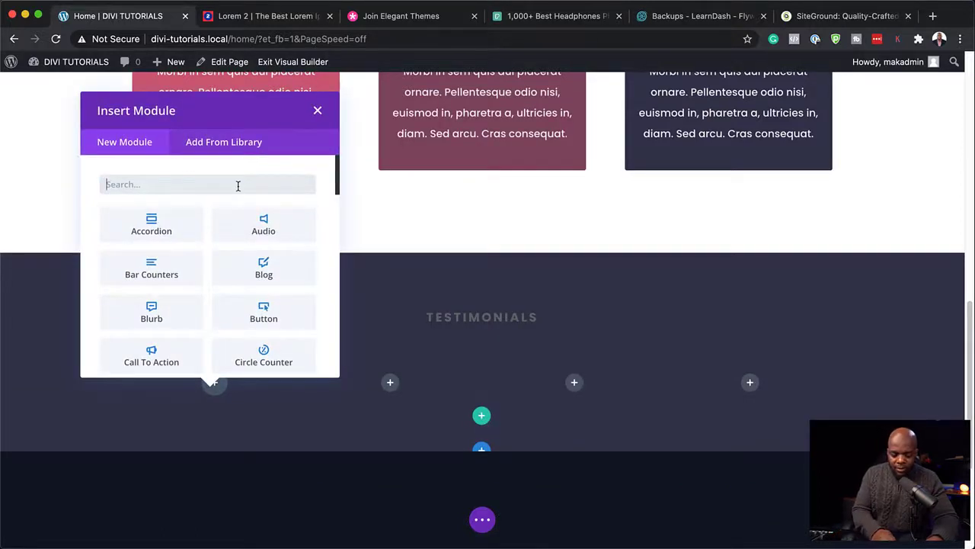
{"action": "type", "text": "st"}
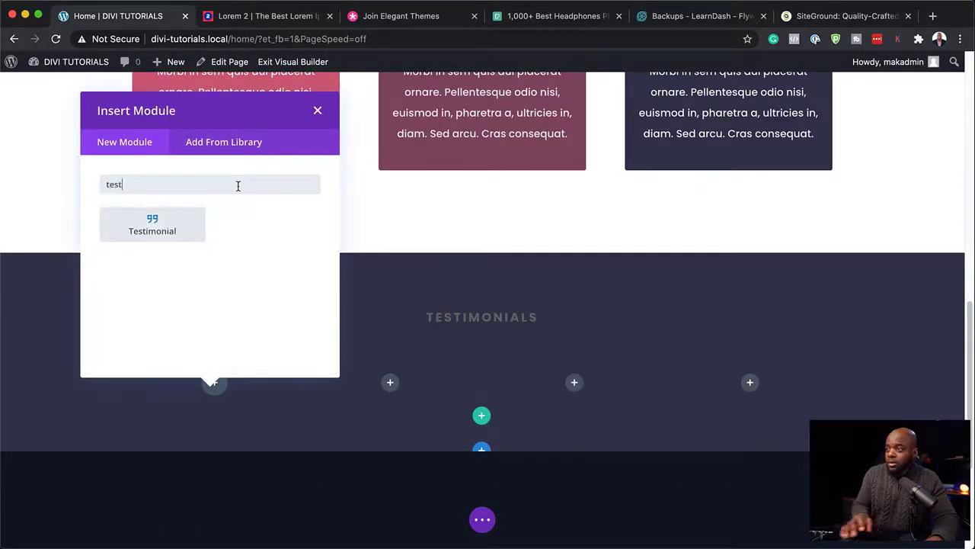
{"action": "left_click", "coordinate": [161, 227]}
{"action": "scroll", "coordinate": [531, 424], "scroll_direction": "down", "scroll_amount": 3}
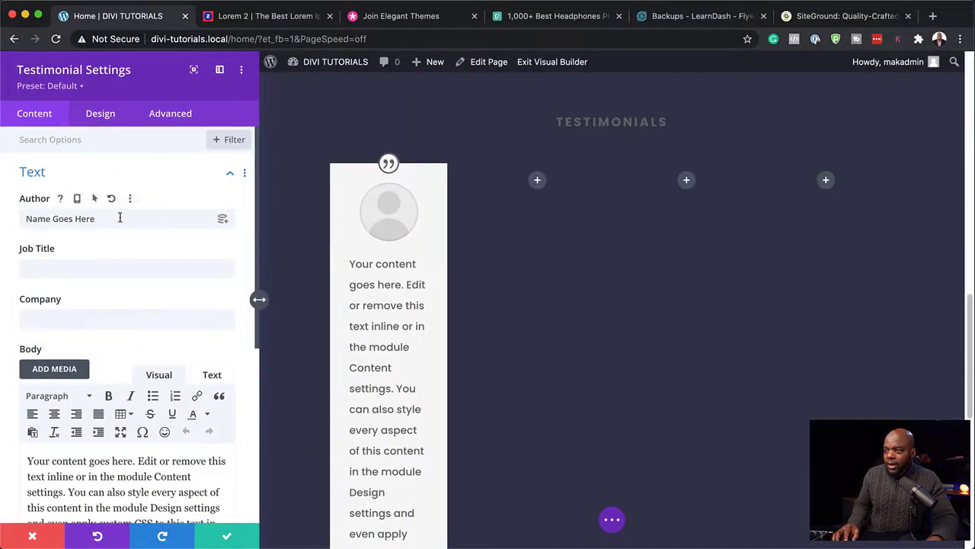
- Enter the author's first name in the testimonial and turn off its quote icon
{"action": "left_click_drag", "start_coordinate": [101, 220], "coordinate": [2, 218]}
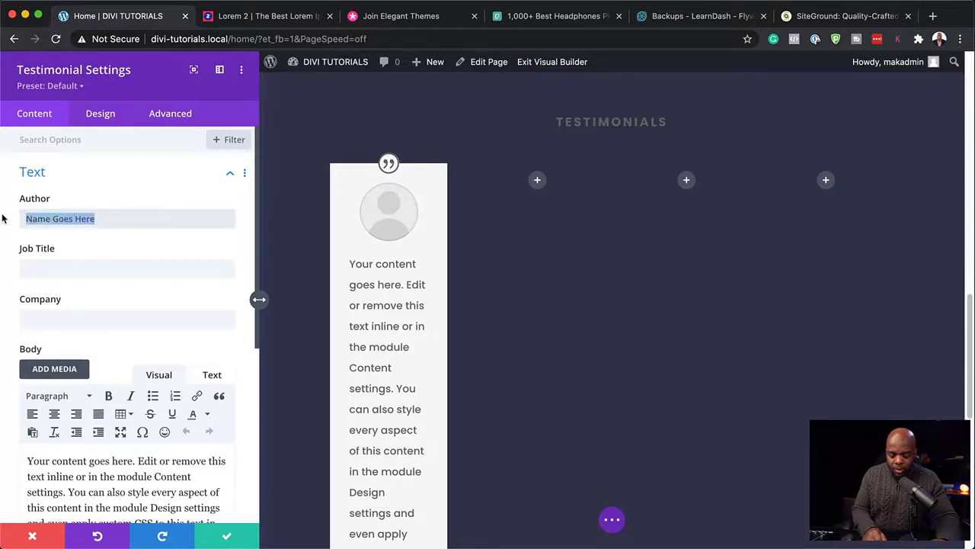
{"action": "type", "text": "Mike"}
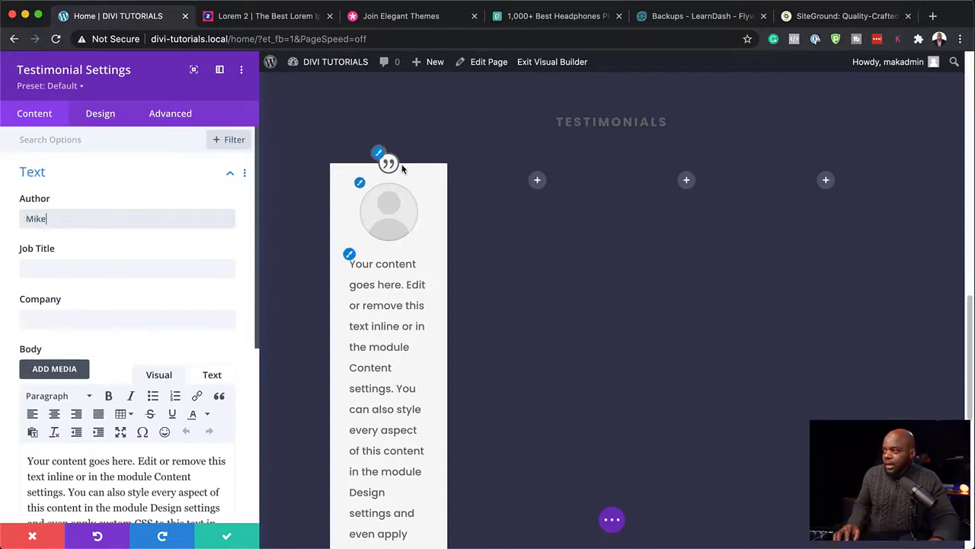
{"action": "scroll", "coordinate": [163, 365], "scroll_direction": "down", "scroll_amount": 6}
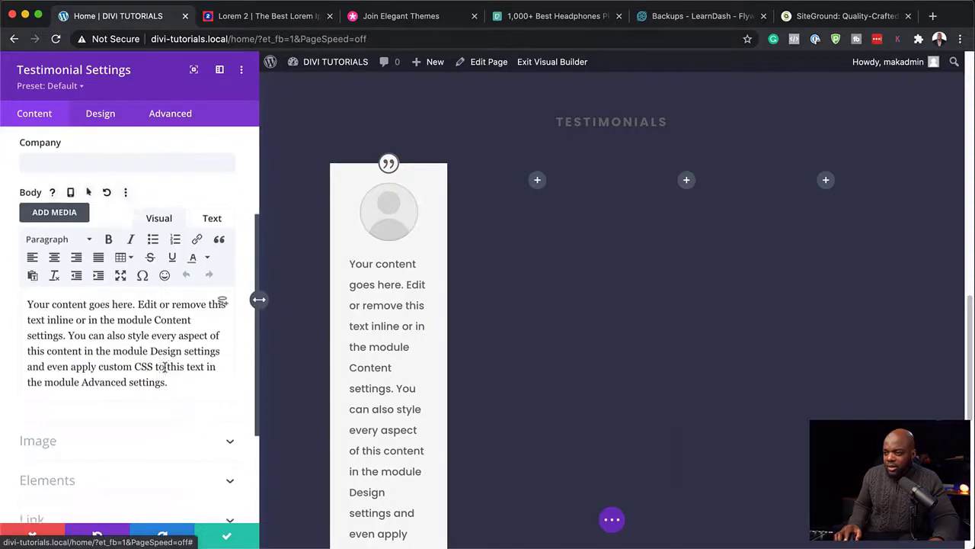
{"action": "scroll", "coordinate": [163, 373], "scroll_direction": "down", "scroll_amount": 1}
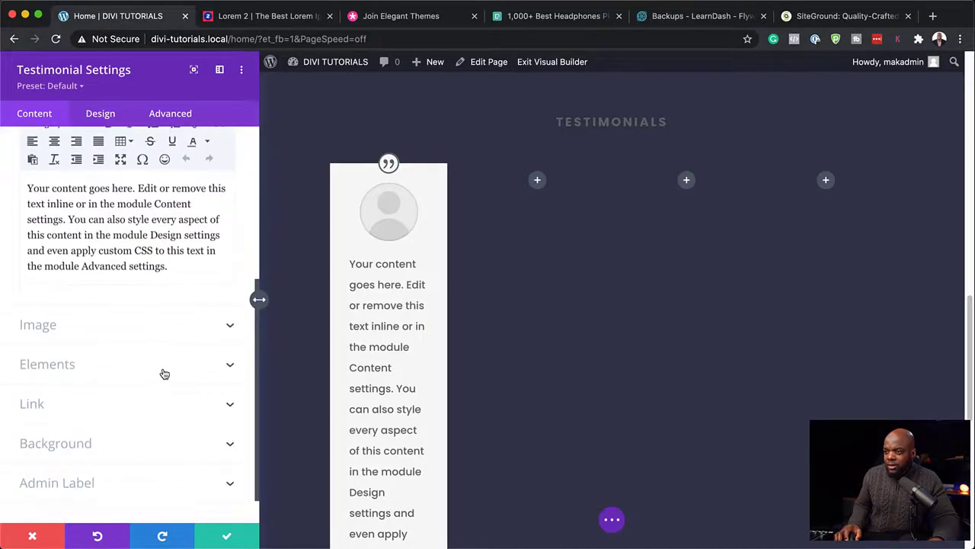
{"action": "left_click", "coordinate": [78, 366]}
{"action": "left_click", "coordinate": [31, 305]}
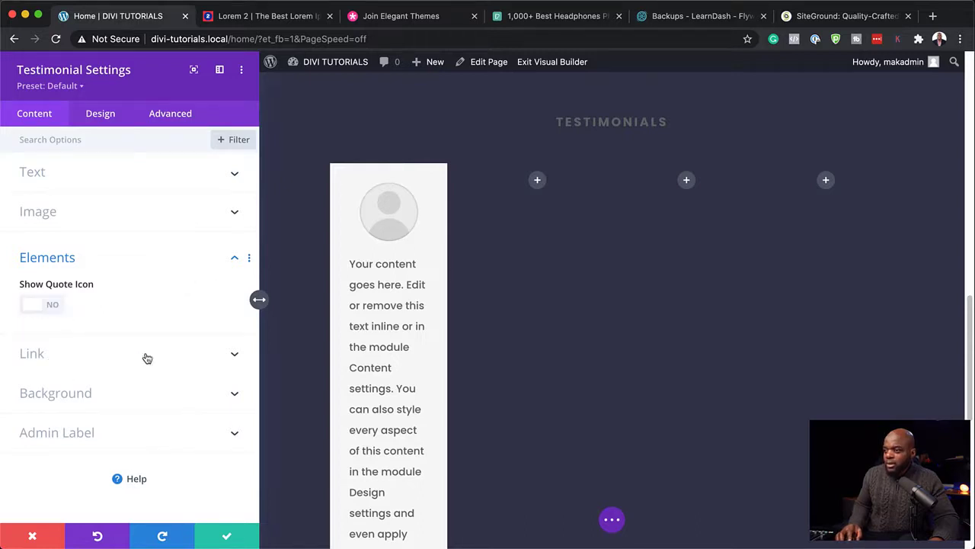
- Set the testimonial's background to the pale cream global color
{"action": "left_click", "coordinate": [96, 399]}
{"action": "left_click", "coordinate": [165, 392]}
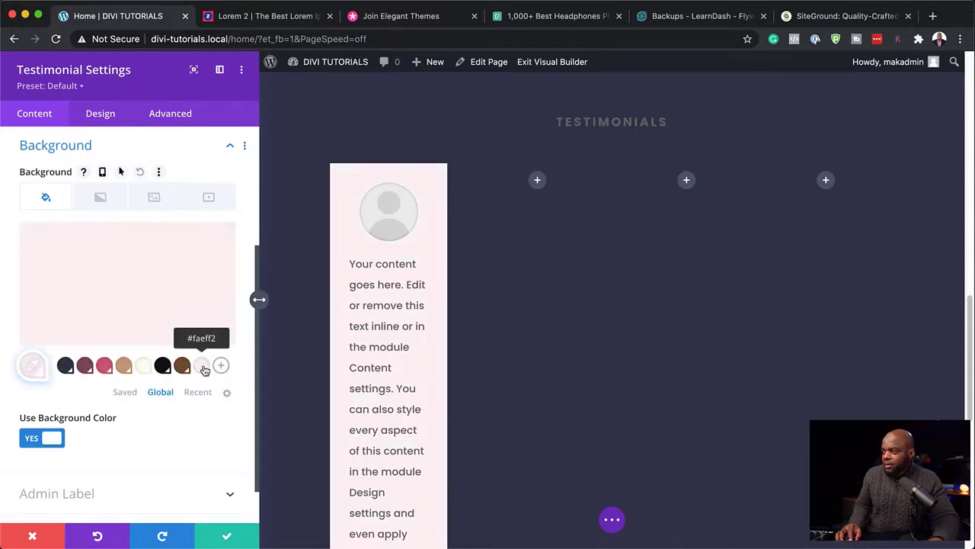
{"action": "left_click", "coordinate": [144, 367]}
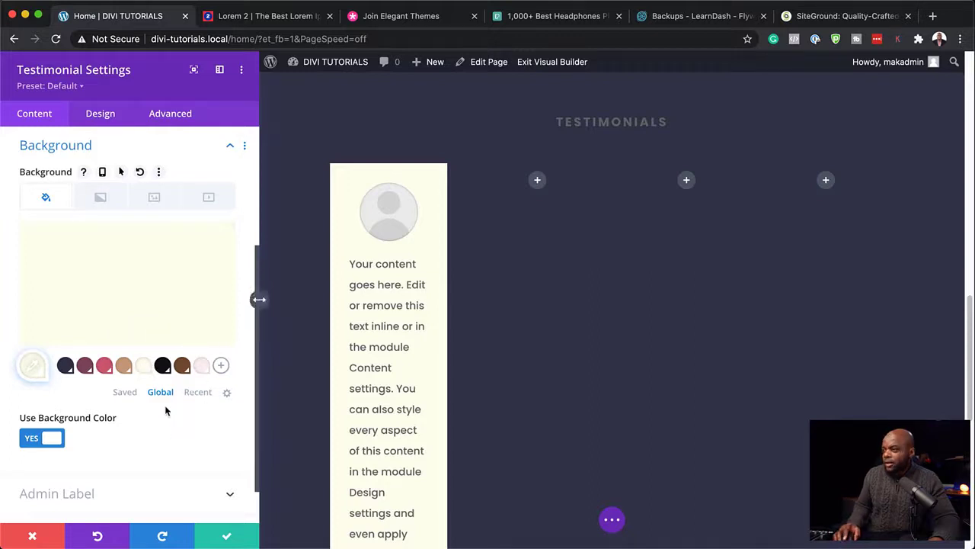
{"action": "scroll", "coordinate": [140, 352], "scroll_direction": "up", "scroll_amount": 2}
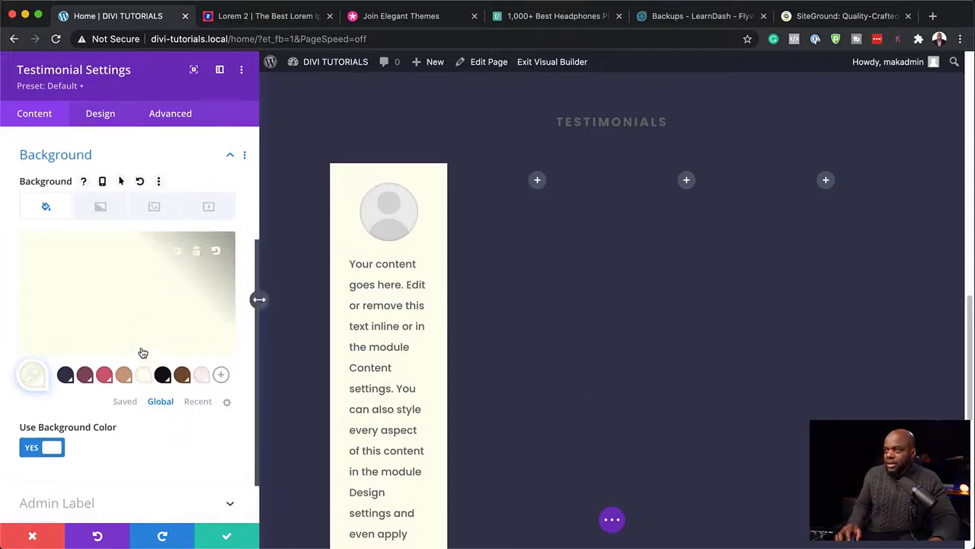
- Lighten the testimonial's background color to #fdfff4 and round all four of its corners to 3px
{"action": "left_click", "coordinate": [115, 359]}
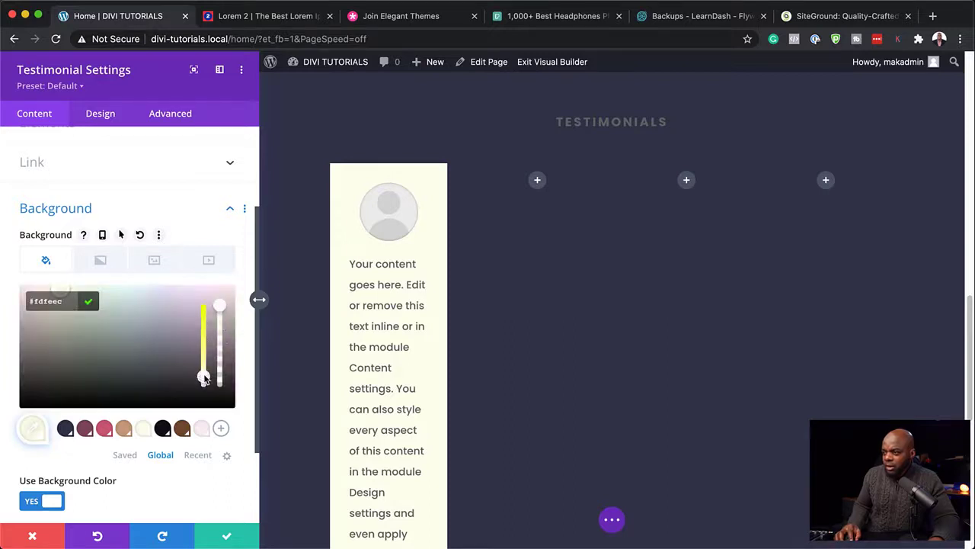
{"action": "left_click_drag", "start_coordinate": [203, 377], "coordinate": [204, 381]}
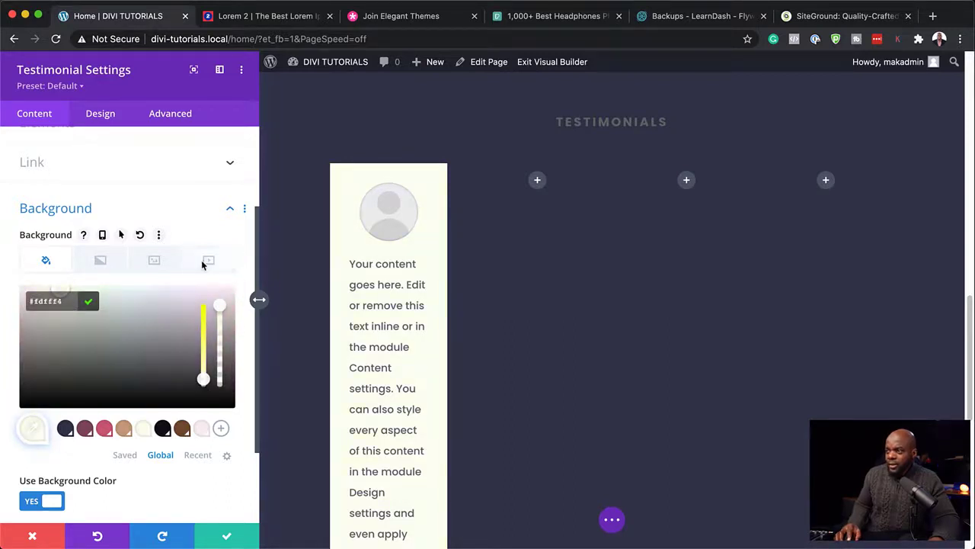
{"action": "left_click", "coordinate": [112, 119]}
{"action": "left_click", "coordinate": [112, 119]}
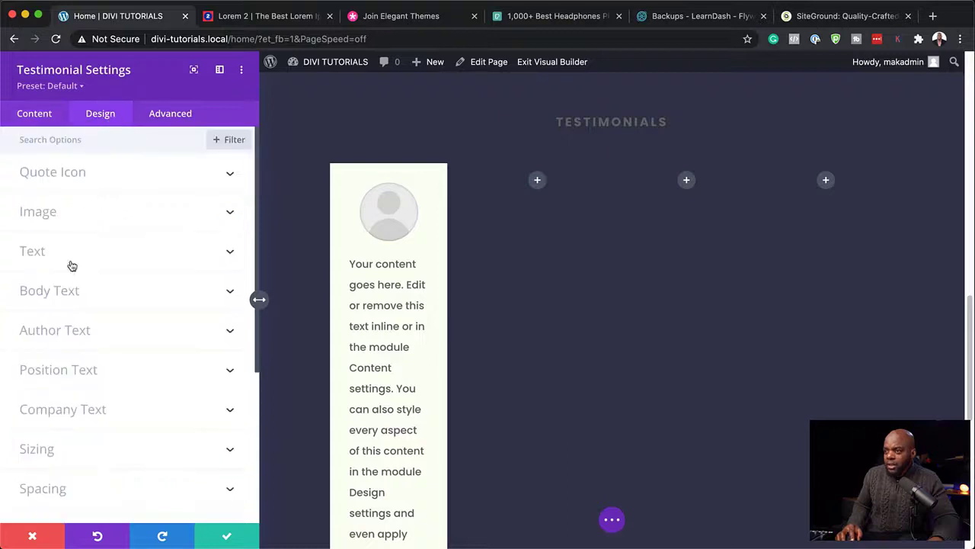
{"action": "scroll", "coordinate": [97, 477], "scroll_direction": "down", "scroll_amount": 2}
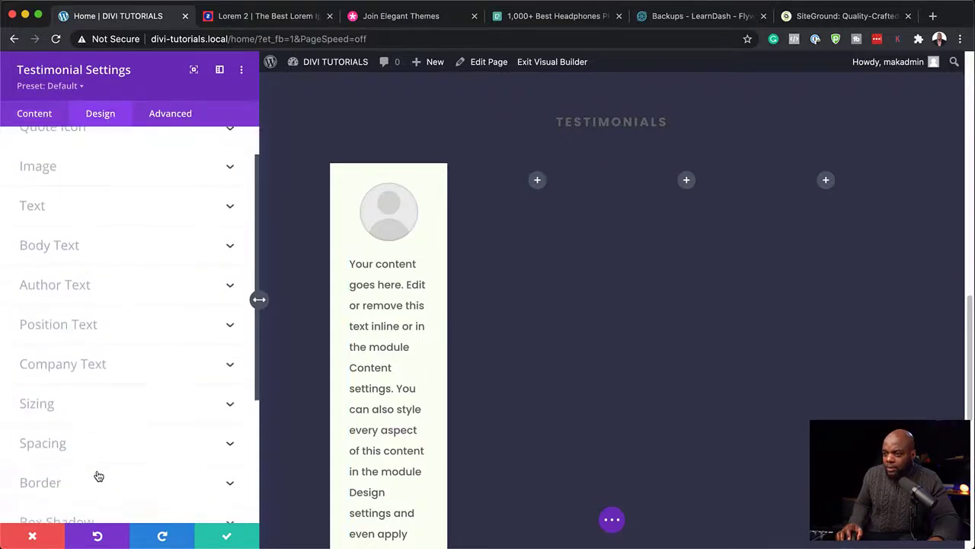
{"action": "scroll", "coordinate": [90, 472], "scroll_direction": "down", "scroll_amount": 2}
{"action": "left_click", "coordinate": [68, 445]}
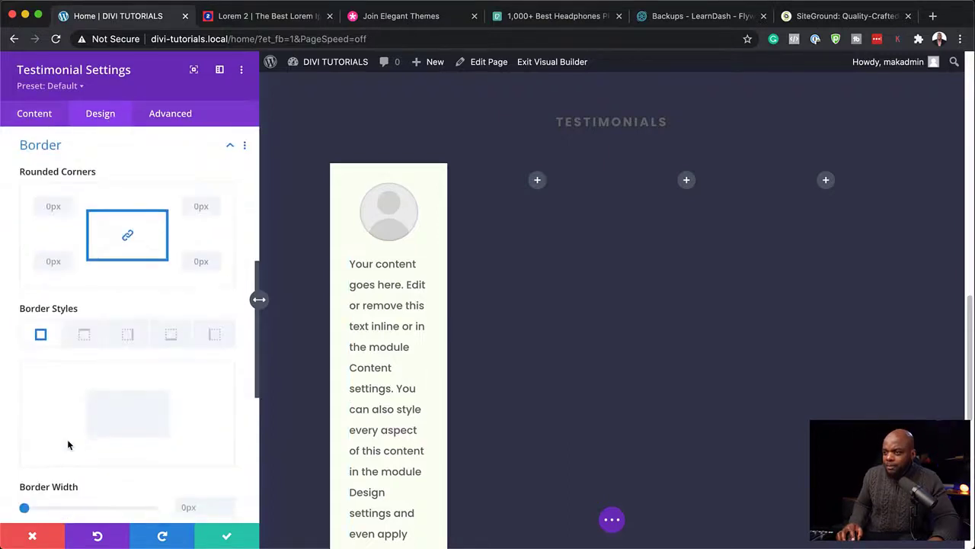
{"action": "left_click", "coordinate": [55, 206]}
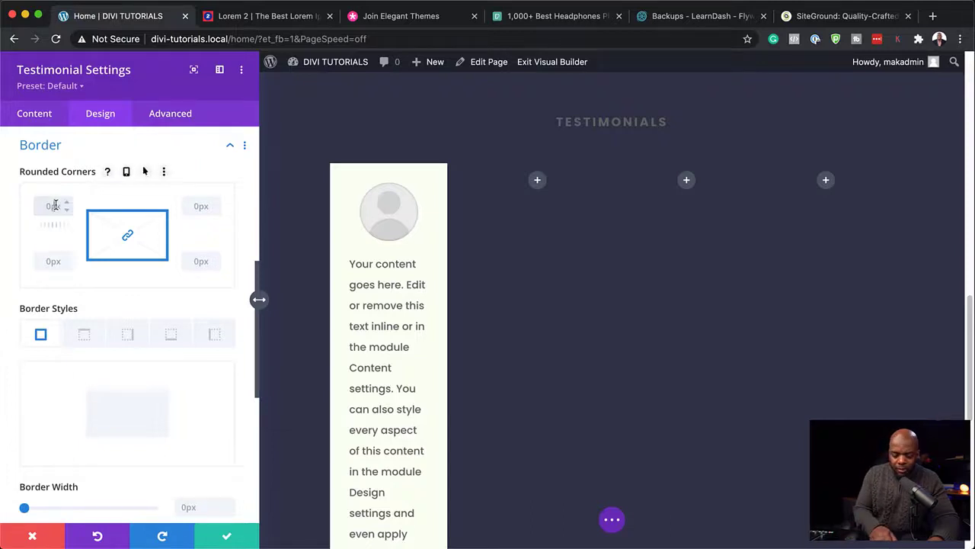
{"action": "type", "text": "3"}
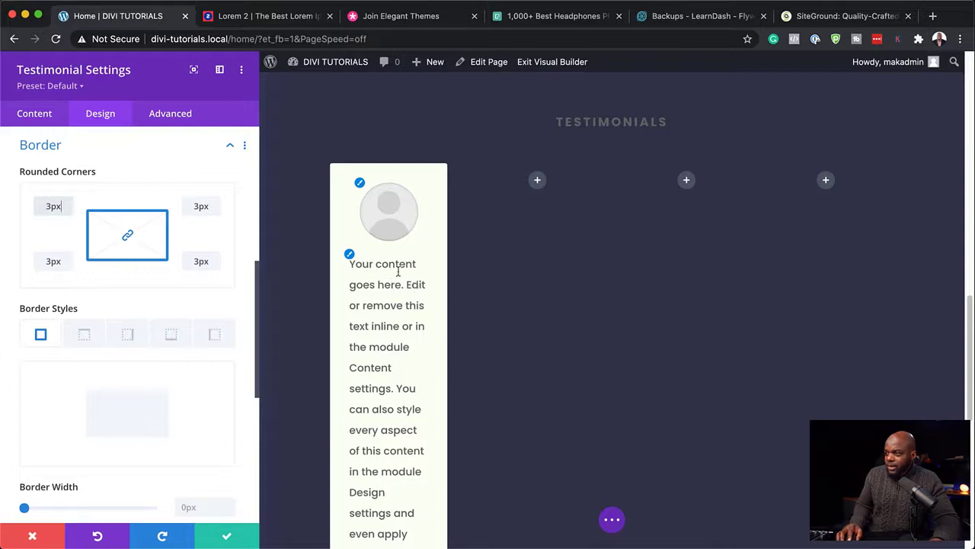
- Enter Parent as the testimonial's job title
{"action": "left_click", "coordinate": [43, 114]}
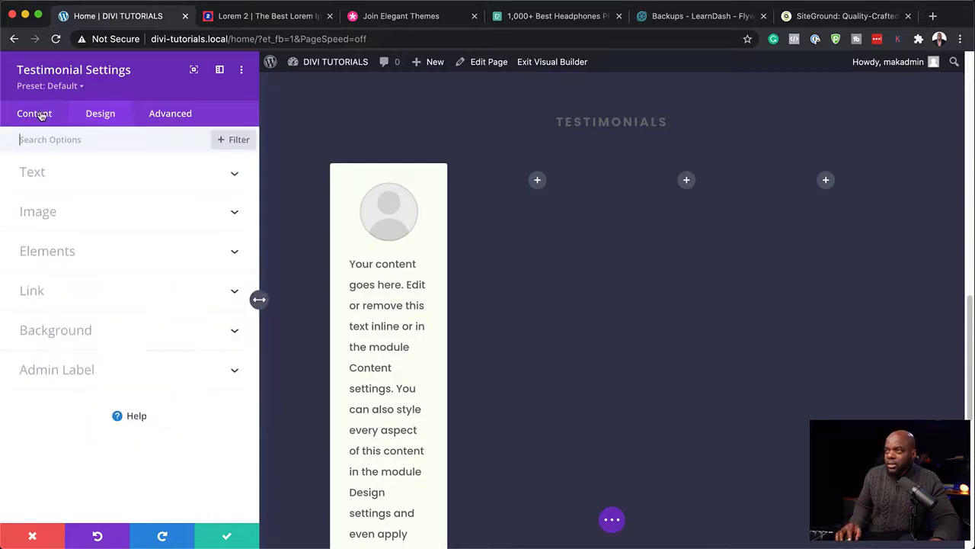
{"action": "left_click", "coordinate": [36, 179]}
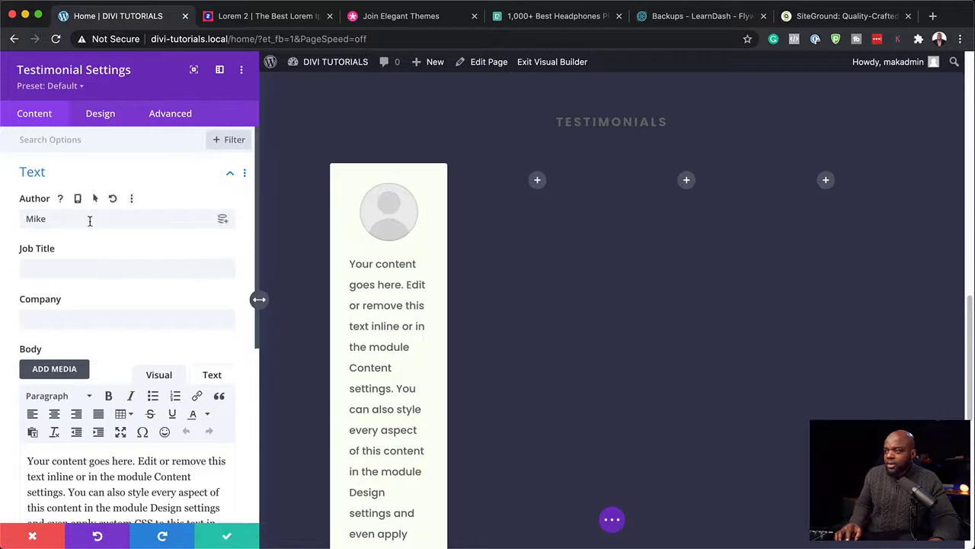
{"action": "scroll", "coordinate": [401, 341], "scroll_direction": "down", "scroll_amount": 3}
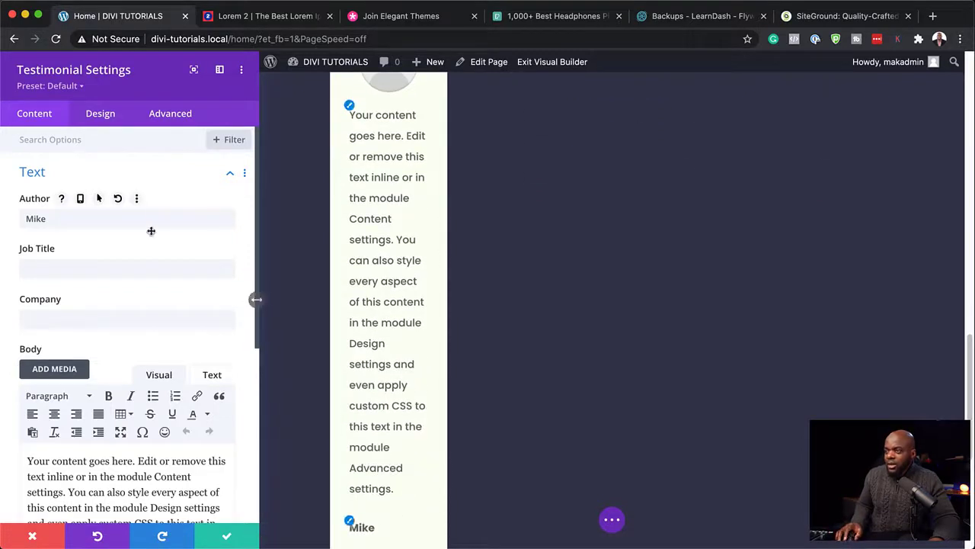
{"action": "scroll", "coordinate": [324, 144], "scroll_direction": "up", "scroll_amount": 5}
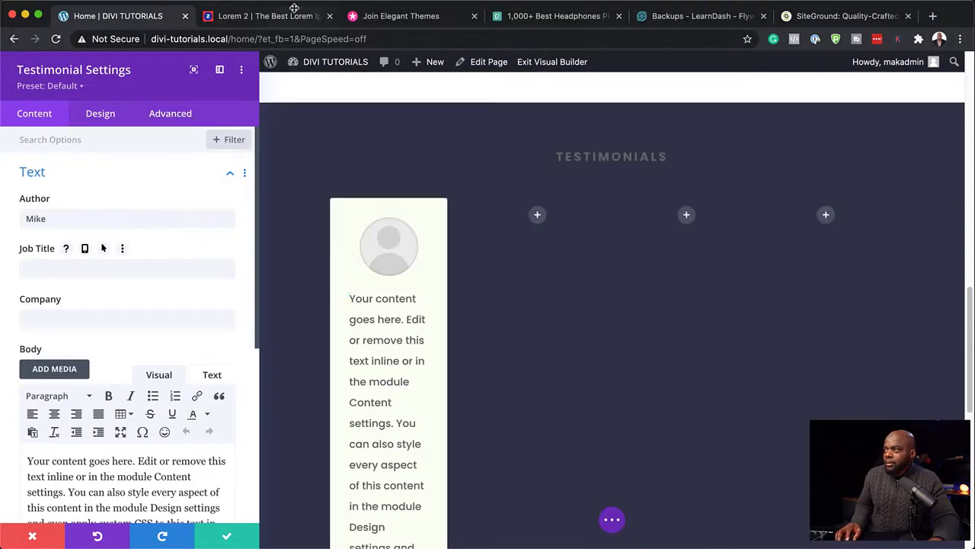
{"action": "left_click", "coordinate": [65, 267]}
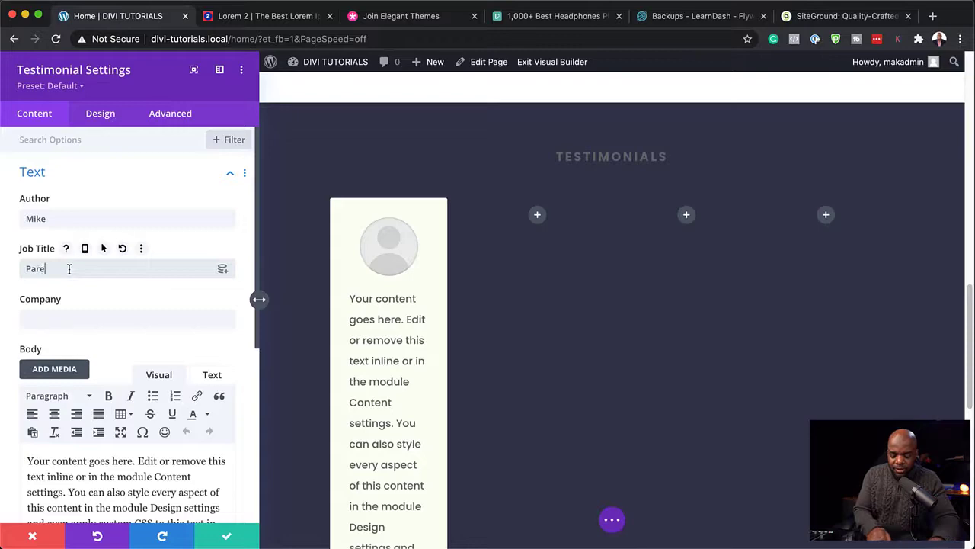
{"action": "type", "text": "Parent"}
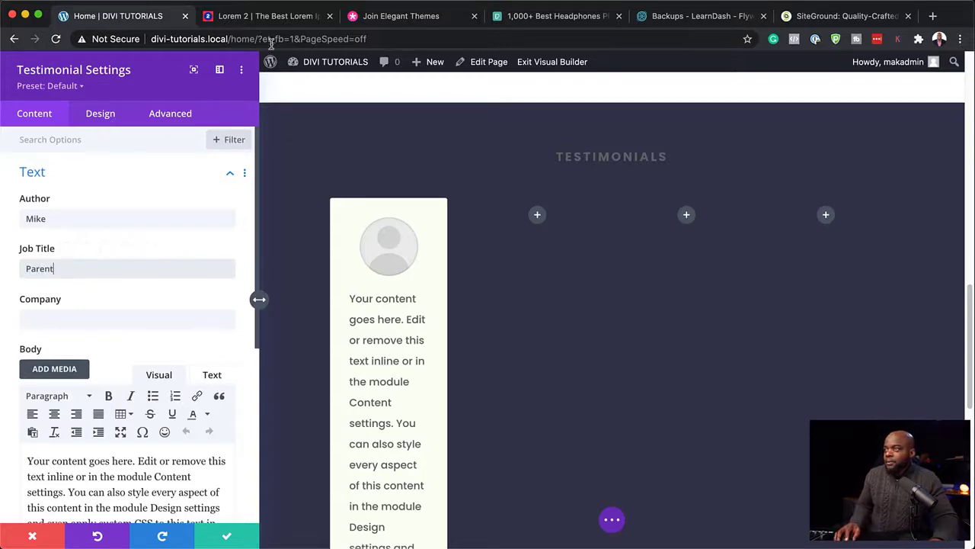
- Replace the testimonial's body with the short "Donec nec justo eget felis" paragraph copied from the Lorem 2 page
{"action": "left_click", "coordinate": [281, 18]}
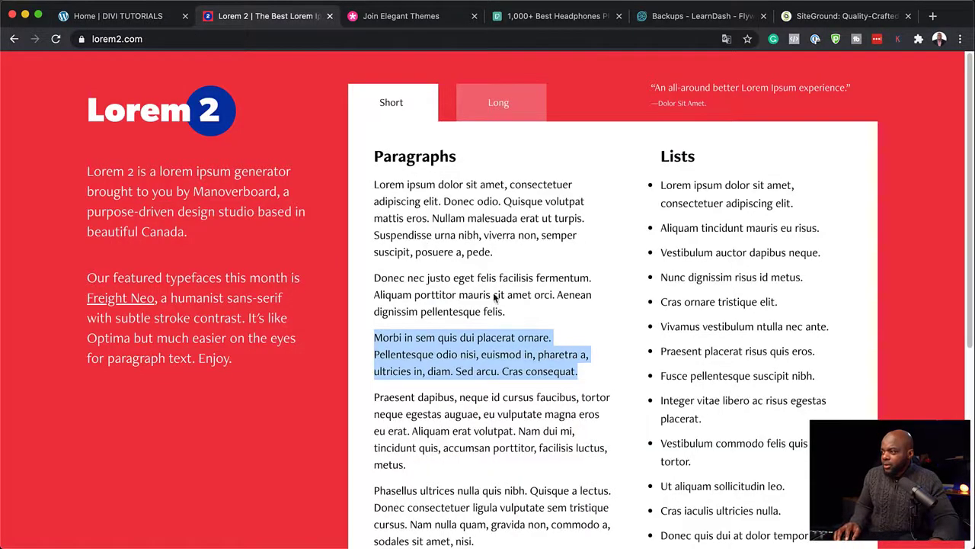
{"action": "triple_click", "coordinate": [509, 312]}
{"action": "key", "text": "ctrl+c"}
{"action": "left_click", "coordinate": [148, 16]}
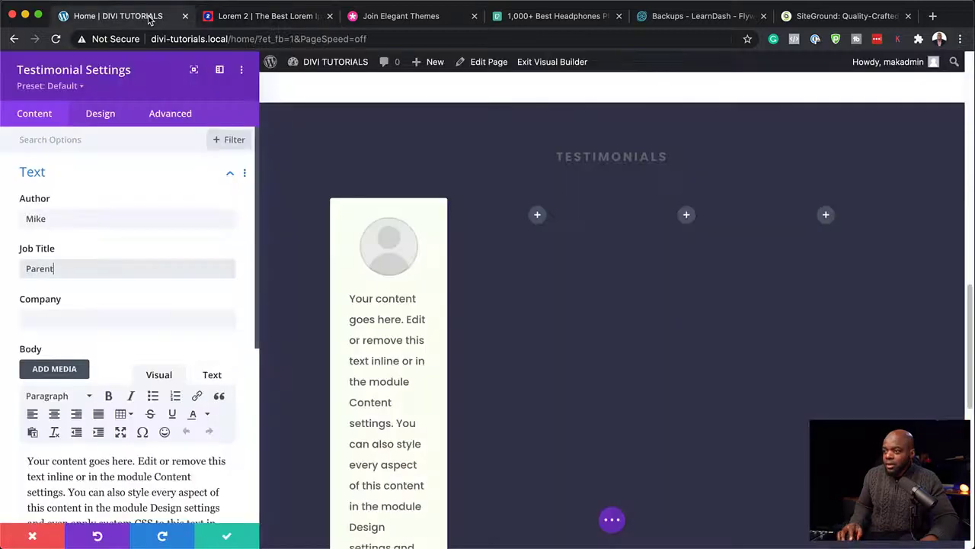
{"action": "scroll", "coordinate": [168, 400], "scroll_direction": "down", "scroll_amount": 3}
{"action": "left_click_drag", "start_coordinate": [189, 352], "coordinate": [18, 265]}
{"action": "key", "text": "ctrl+v"}
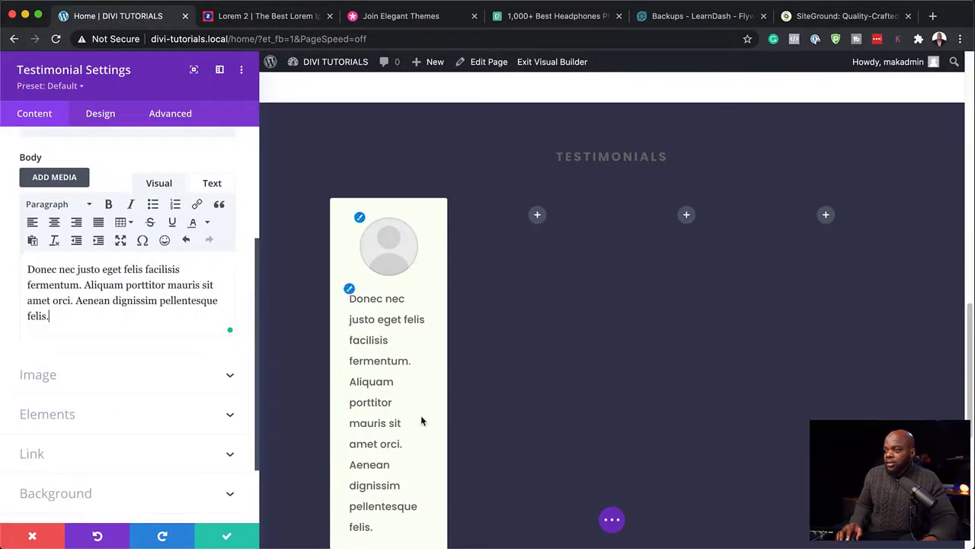
- Replace the testimonial's placeholder portrait with freelance-writer-01.jpg from the media library
{"action": "scroll", "coordinate": [548, 348], "scroll_direction": "down", "scroll_amount": 4}
{"action": "scroll", "coordinate": [552, 355], "scroll_direction": "up", "scroll_amount": 2}
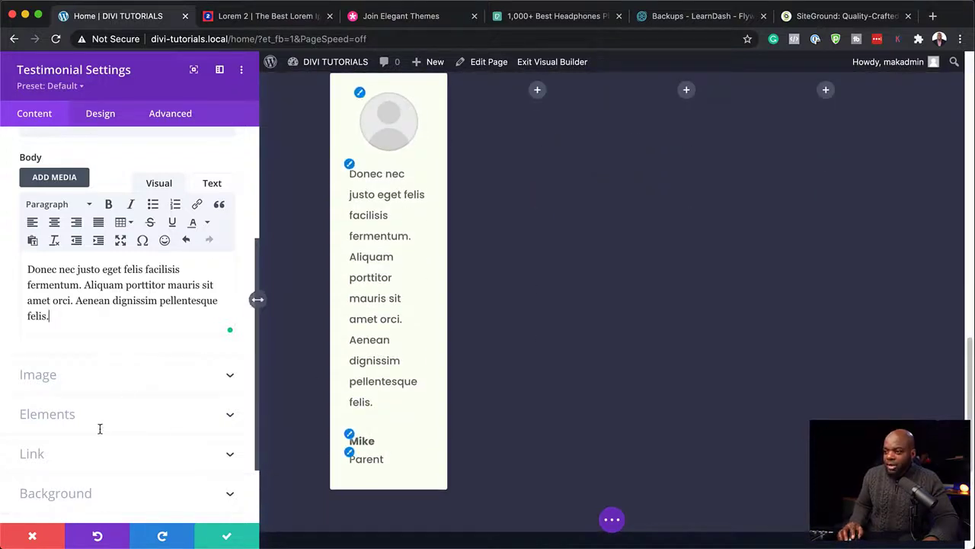
{"action": "left_click", "coordinate": [77, 379]}
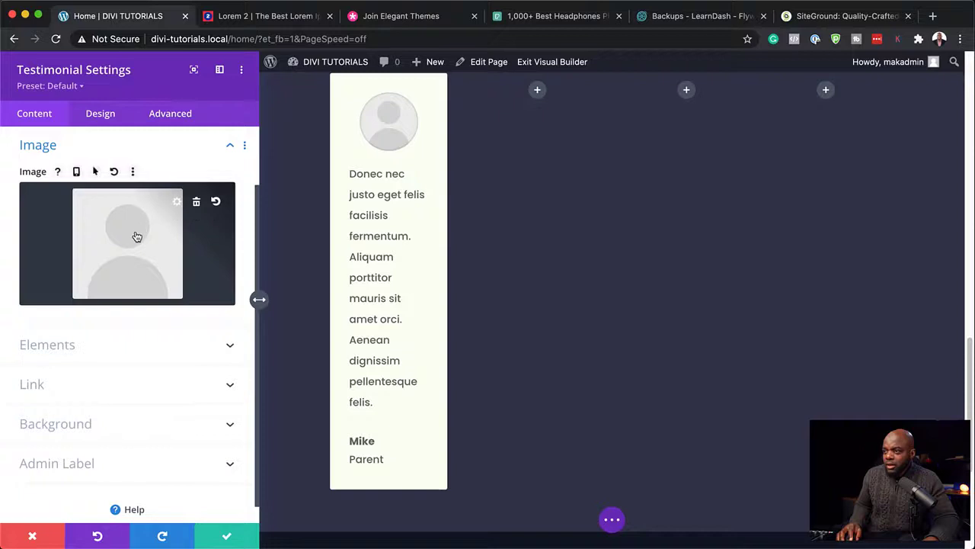
{"action": "left_click", "coordinate": [135, 234]}
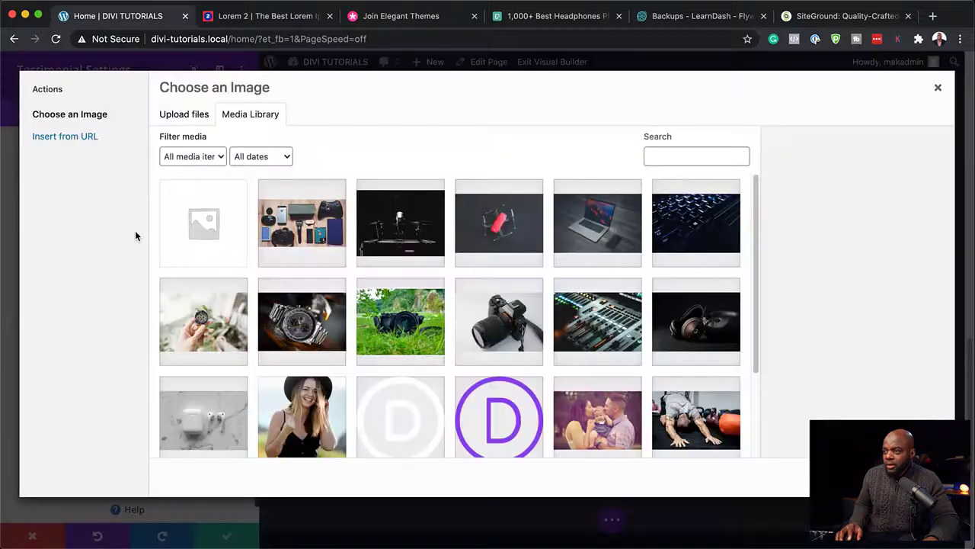
{"action": "left_click", "coordinate": [326, 424]}
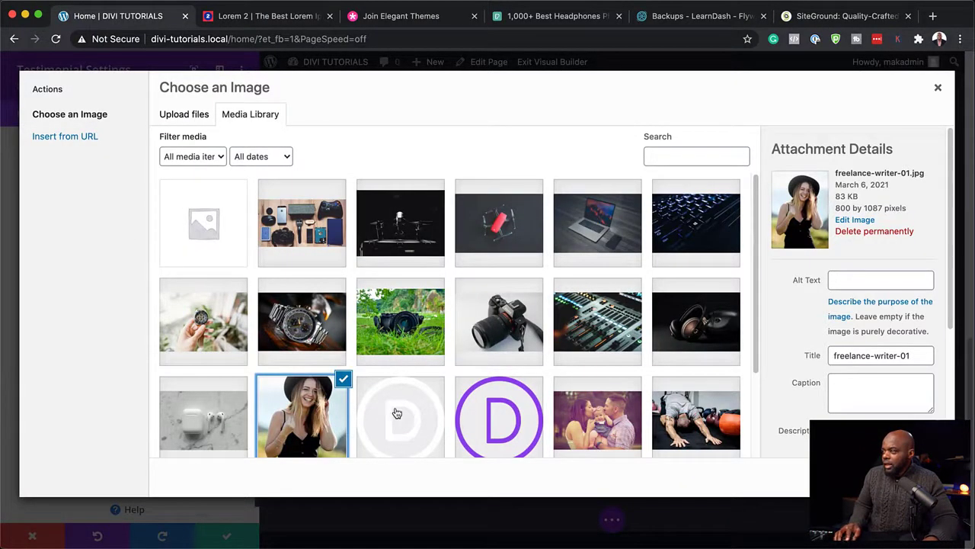
{"action": "left_click", "coordinate": [904, 477]}
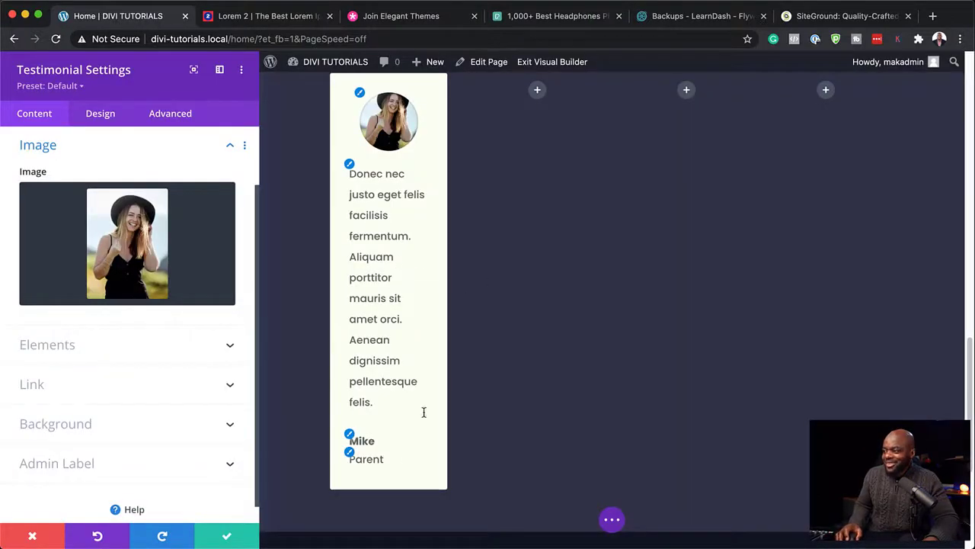
- Replace the testimonial's author with a woman's first name matching the portrait and save the module
{"action": "scroll", "coordinate": [132, 379], "scroll_direction": "up", "scroll_amount": 3}
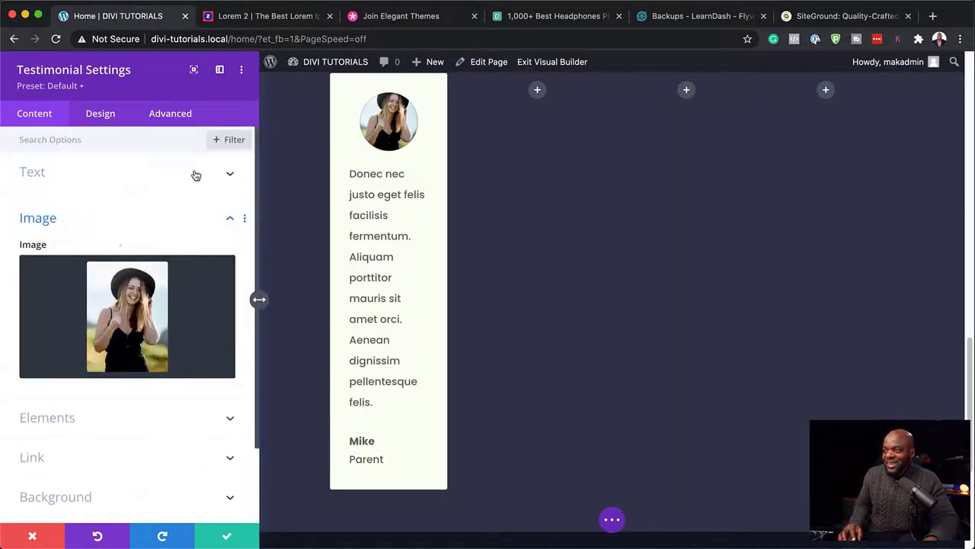
{"action": "left_click", "coordinate": [188, 180]}
{"action": "left_click", "coordinate": [129, 220]}
{"action": "double_click", "coordinate": [129, 220]}
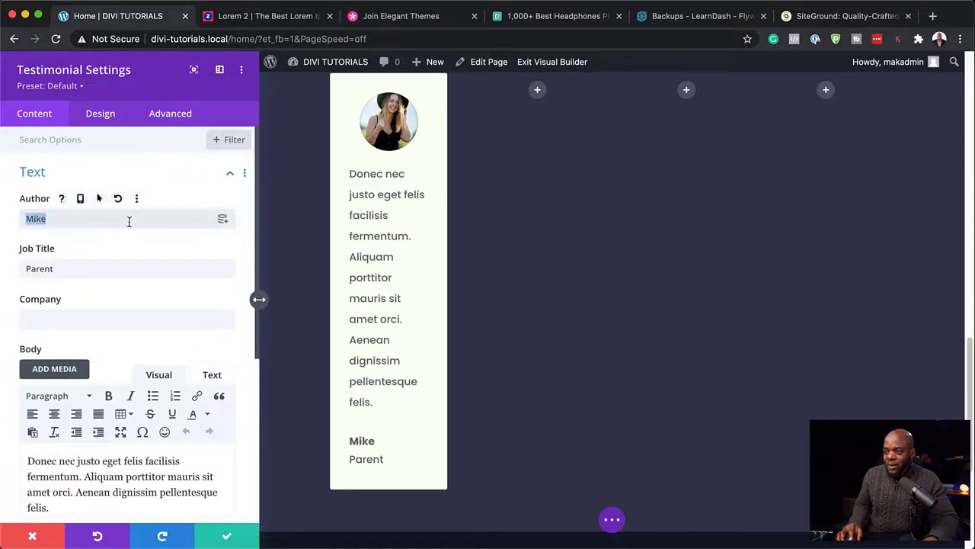
{"action": "type", "text": "Mary"}
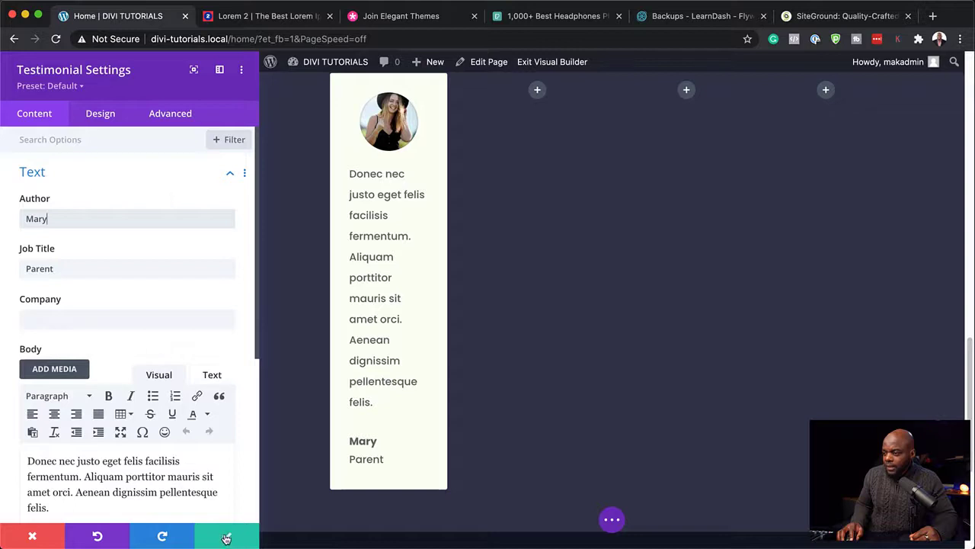
{"action": "left_click", "coordinate": [226, 537]}
- Duplicate the finished testimonial and place one copy in each of the row's three empty columns
{"action": "scroll", "coordinate": [520, 296], "scroll_direction": "up", "scroll_amount": 2}
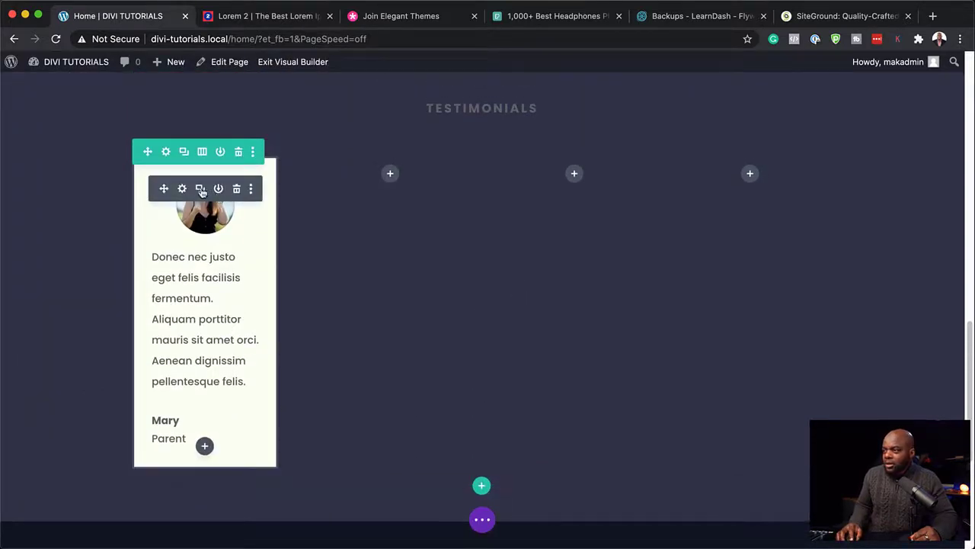
{"action": "left_click", "coordinate": [201, 190]}
{"action": "left_click_drag", "start_coordinate": [162, 188], "coordinate": [395, 197]}
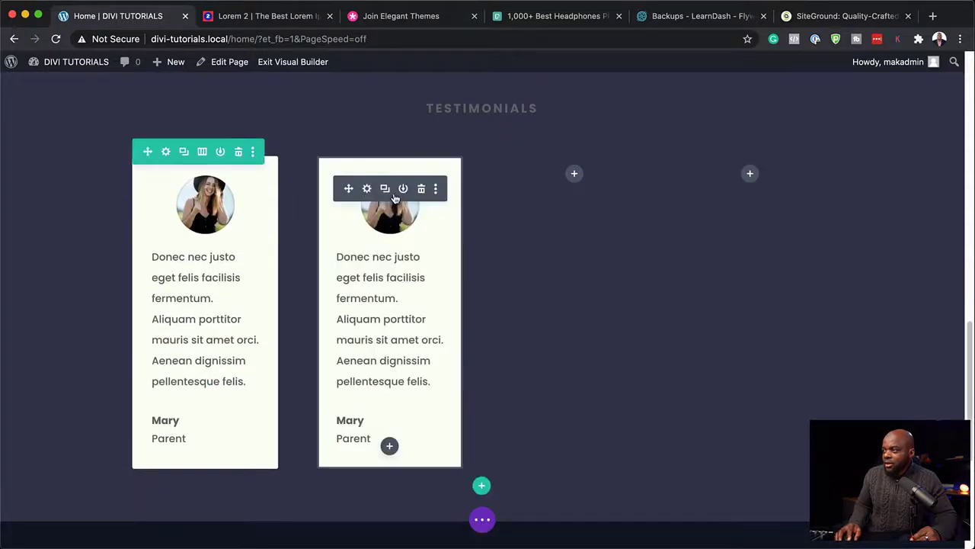
{"action": "left_click", "coordinate": [398, 190]}
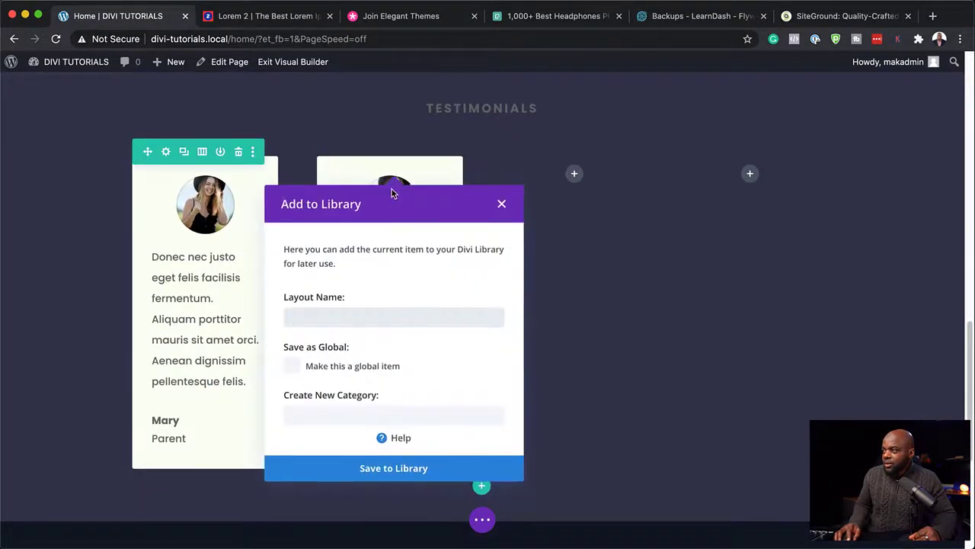
{"action": "key", "text": "Escape"}
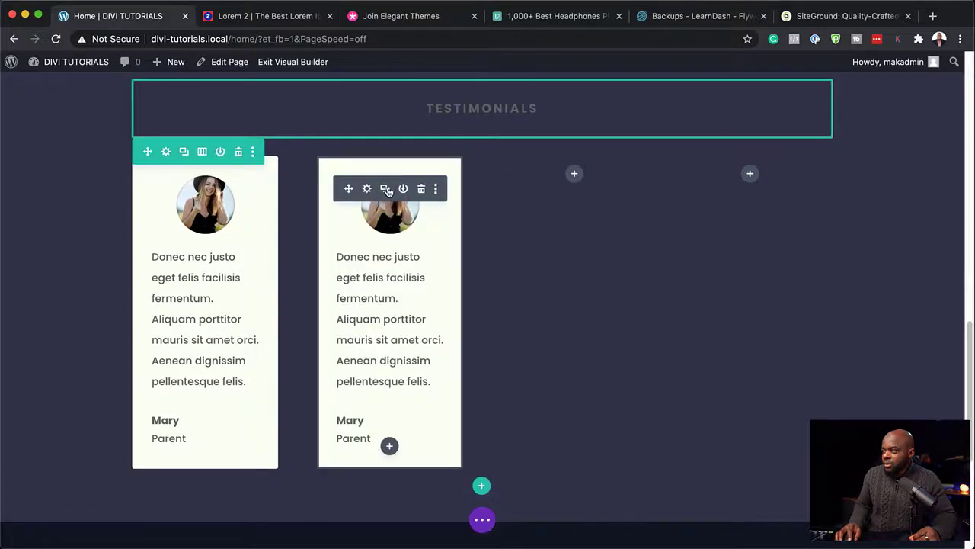
{"action": "left_click", "coordinate": [386, 189]}
{"action": "left_click_drag", "start_coordinate": [349, 188], "coordinate": [571, 192]}
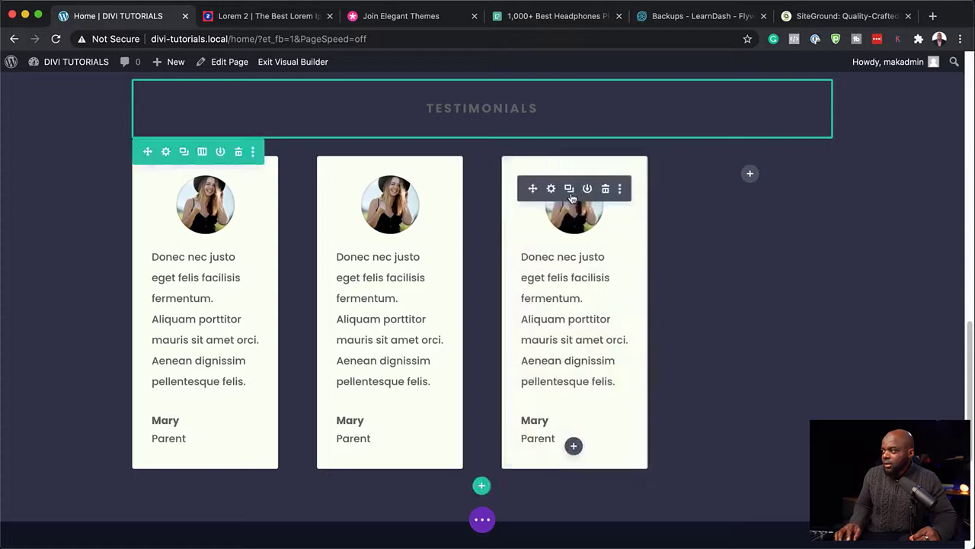
{"action": "left_click", "coordinate": [570, 191]}
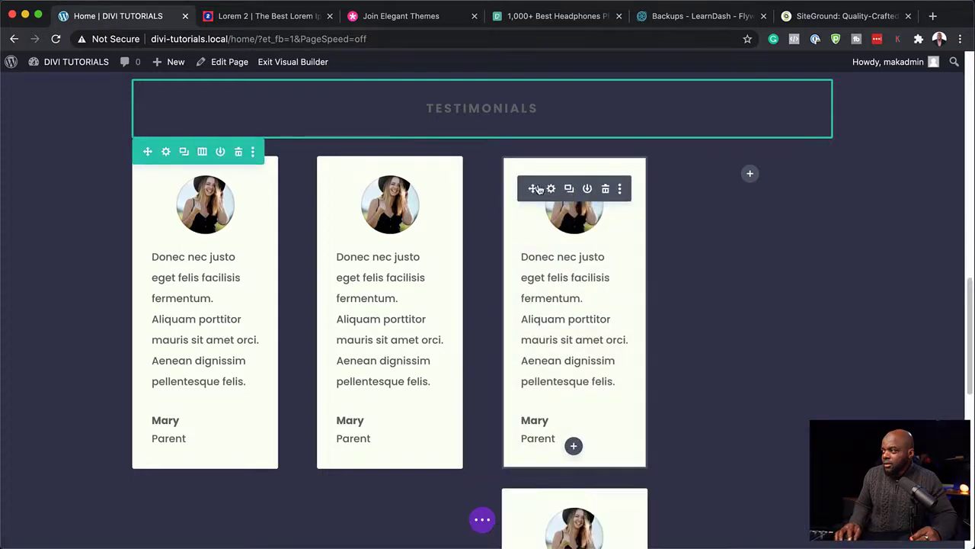
{"action": "left_click_drag", "start_coordinate": [533, 188], "coordinate": [772, 191]}
- Increase the testimonials section's top padding to 100px
{"action": "scroll", "coordinate": [279, 200], "scroll_direction": "up", "scroll_amount": 3}
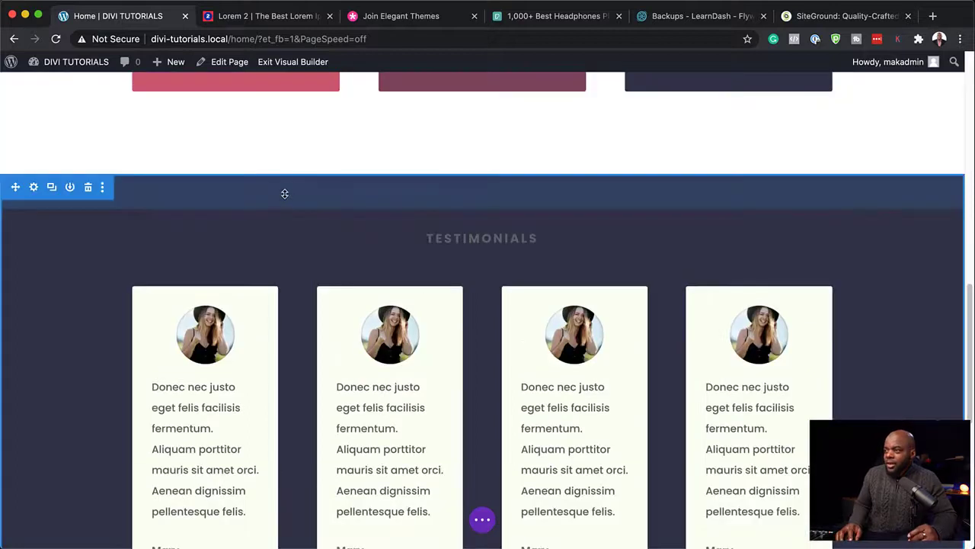
{"action": "left_click_drag", "start_coordinate": [285, 195], "coordinate": [291, 227]}
{"action": "left_click_drag", "start_coordinate": [454, 216], "coordinate": [472, 216]}
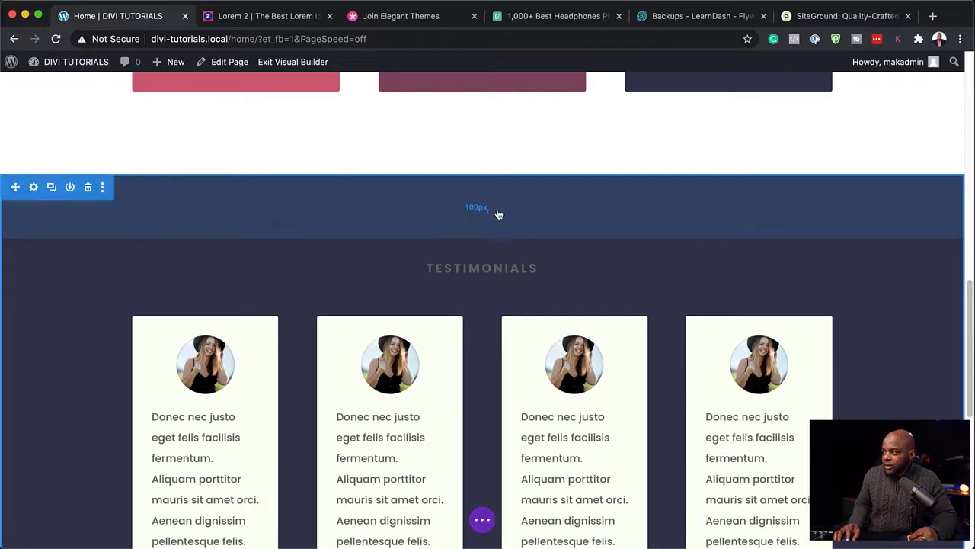
- Change the TESTIMONIALS heading's text color to the pale pink global color and save the text module
{"action": "scroll", "coordinate": [436, 221], "scroll_direction": "down", "scroll_amount": 2}
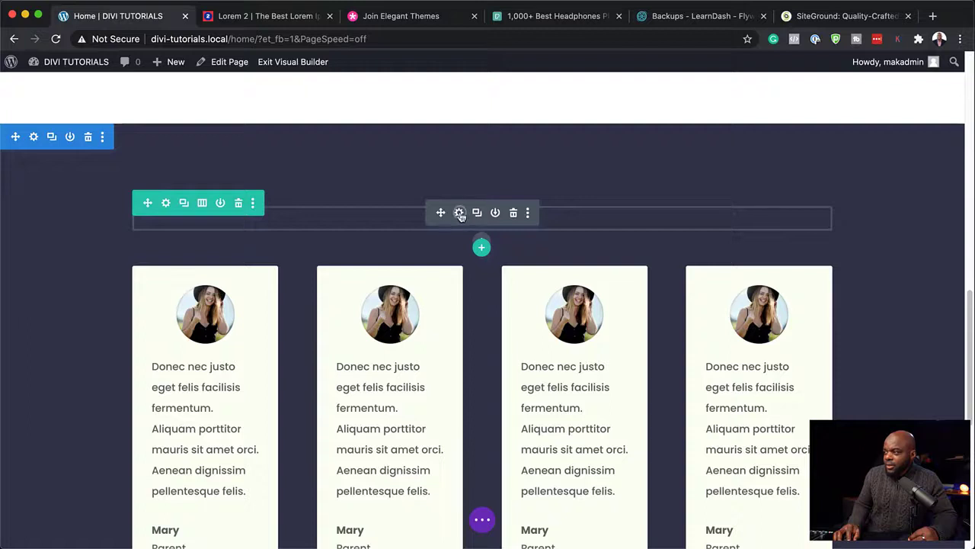
{"action": "left_click", "coordinate": [459, 213]}
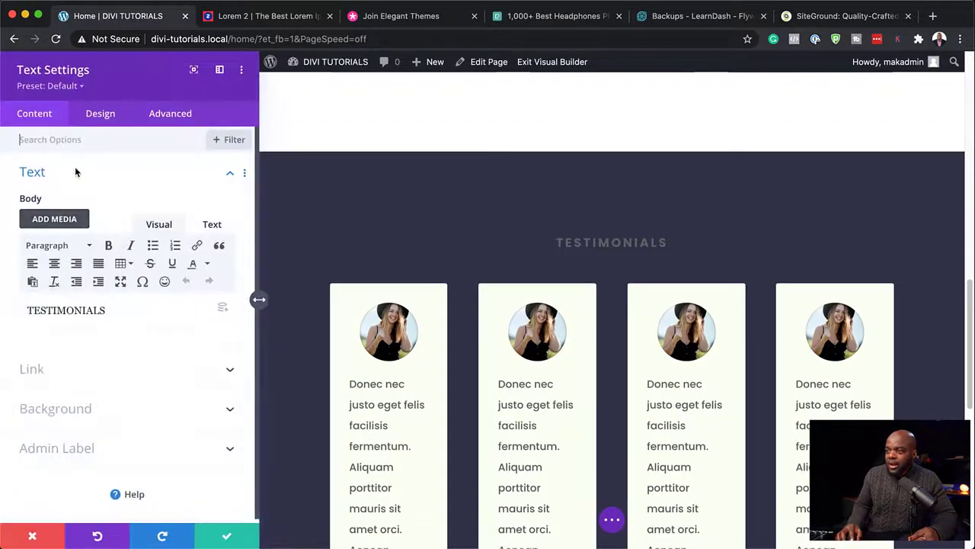
{"action": "left_click", "coordinate": [101, 116]}
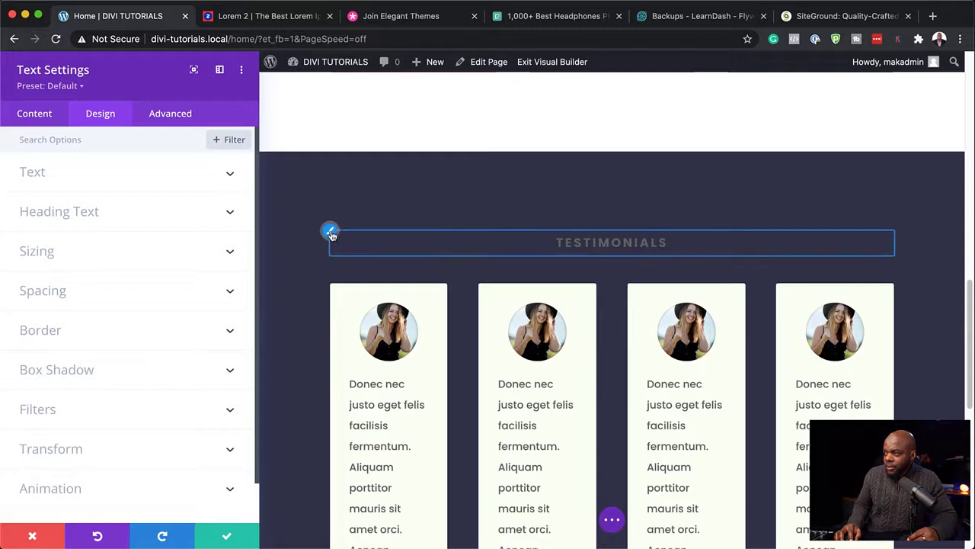
{"action": "left_click", "coordinate": [330, 233]}
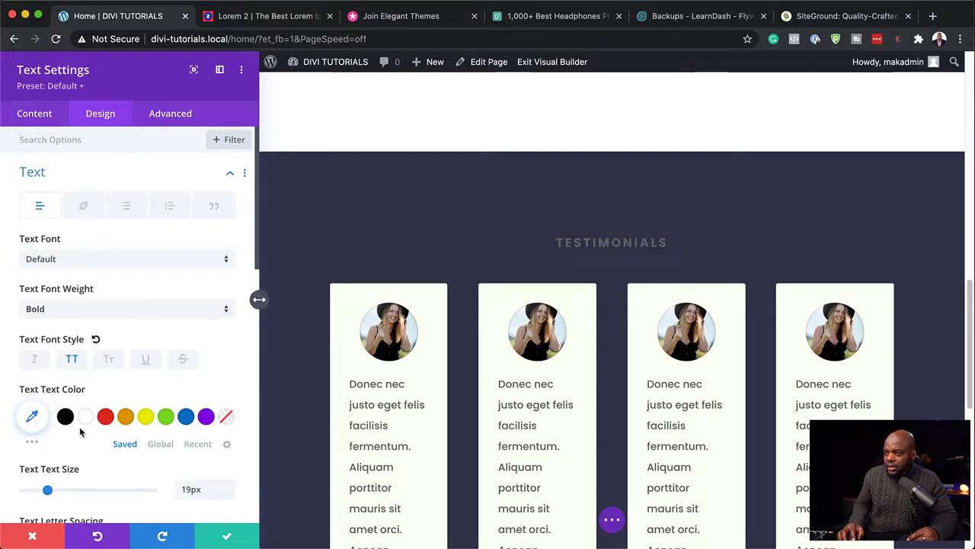
{"action": "left_click", "coordinate": [161, 444]}
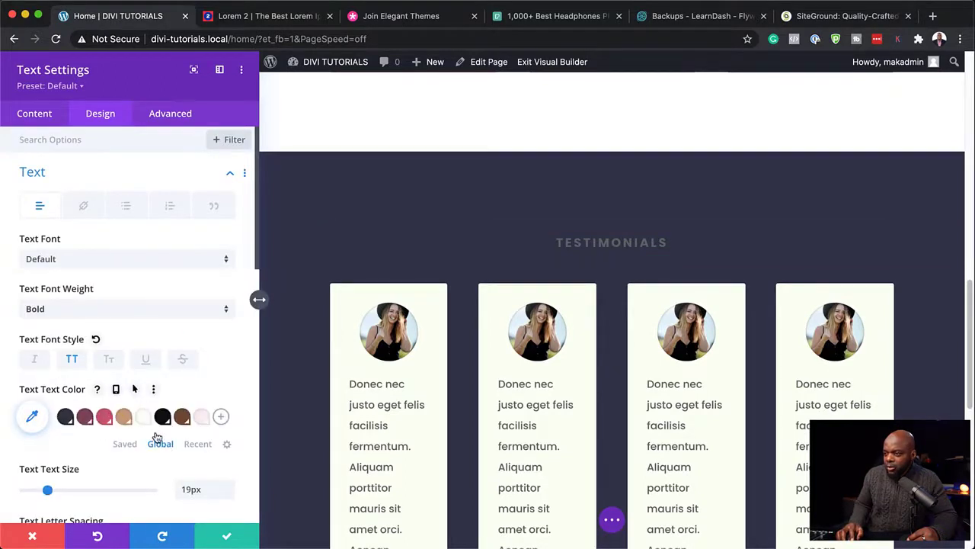
{"action": "left_click", "coordinate": [202, 417]}
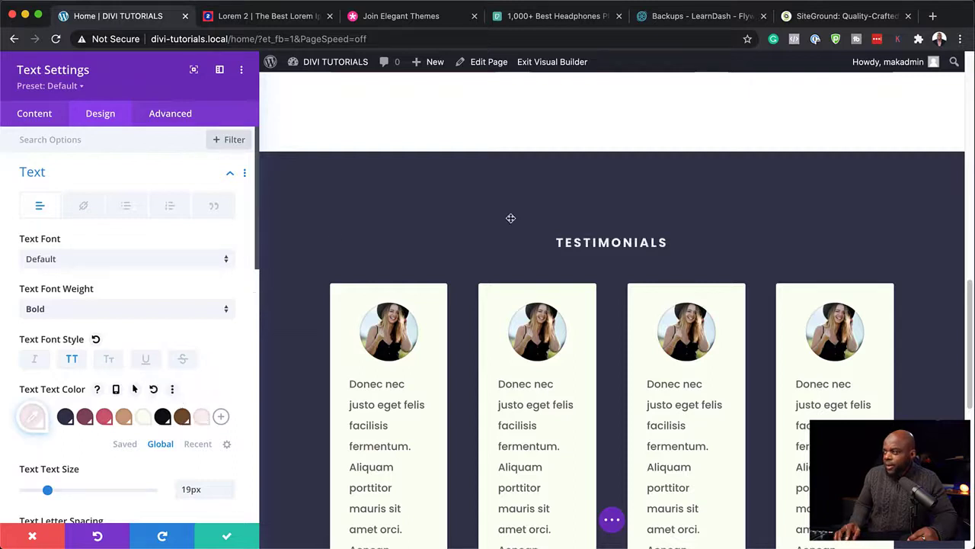
{"action": "left_click", "coordinate": [229, 540]}
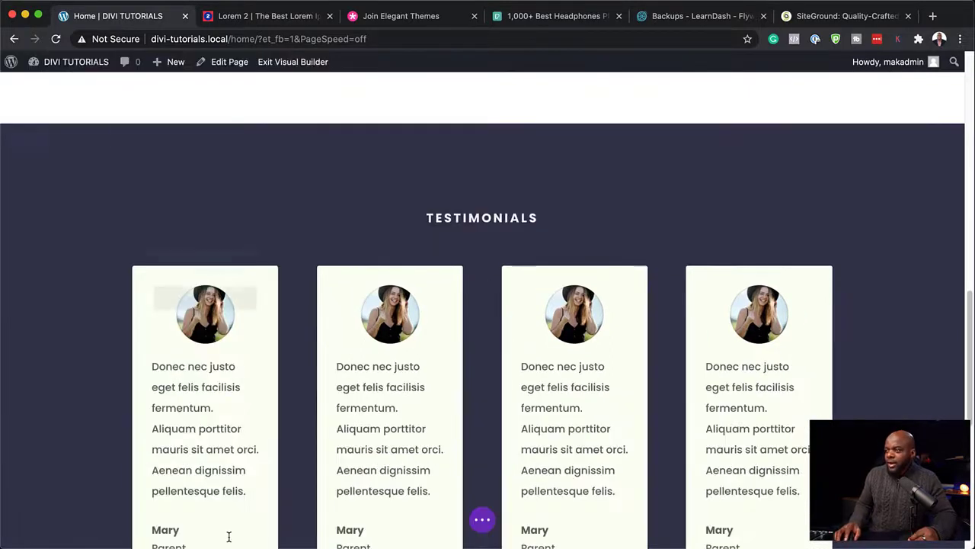
- Open the second column's testimonial settings and expand its image options
{"action": "scroll", "coordinate": [696, 205], "scroll_direction": "down", "scroll_amount": 1}
{"action": "scroll", "coordinate": [695, 205], "scroll_direction": "down", "scroll_amount": 2}
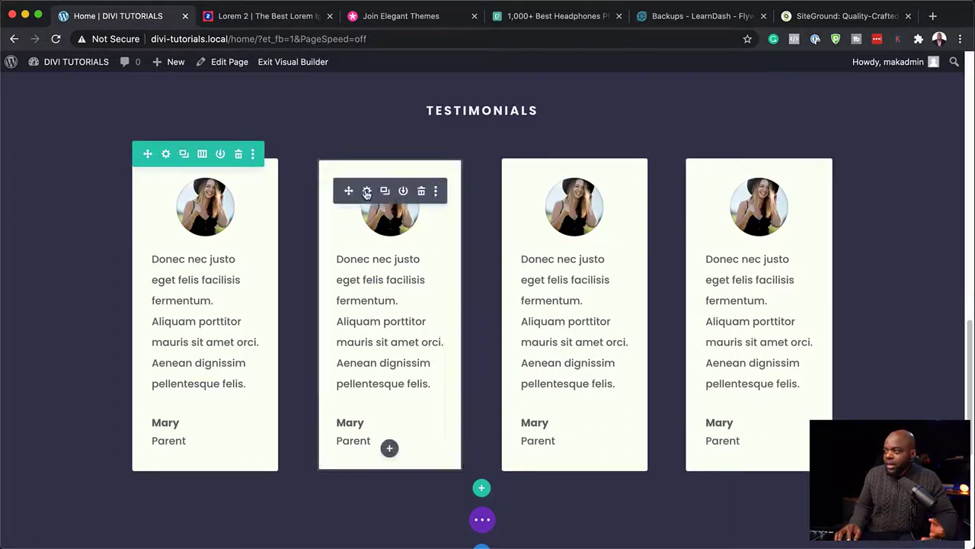
{"action": "left_click", "coordinate": [367, 192]}
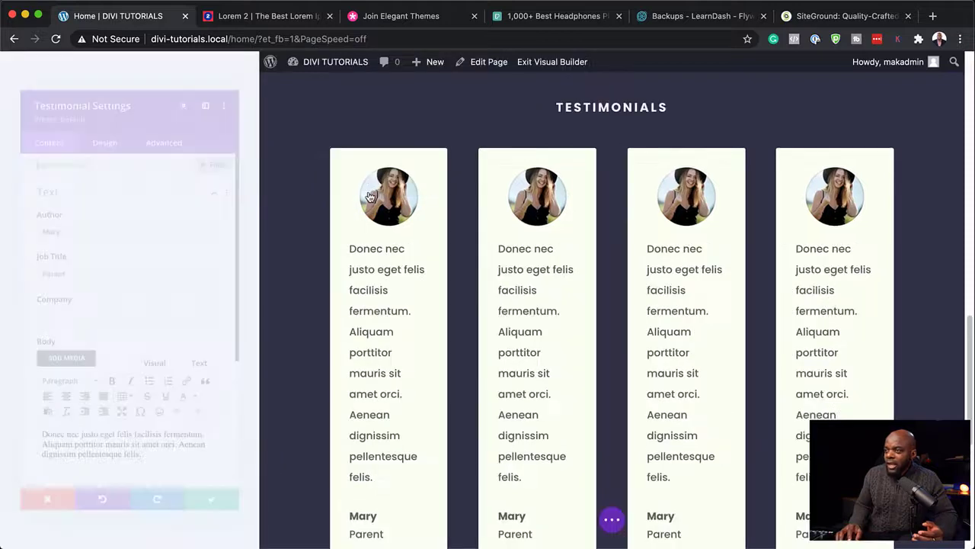
{"action": "scroll", "coordinate": [73, 336], "scroll_direction": "down", "scroll_amount": 3}
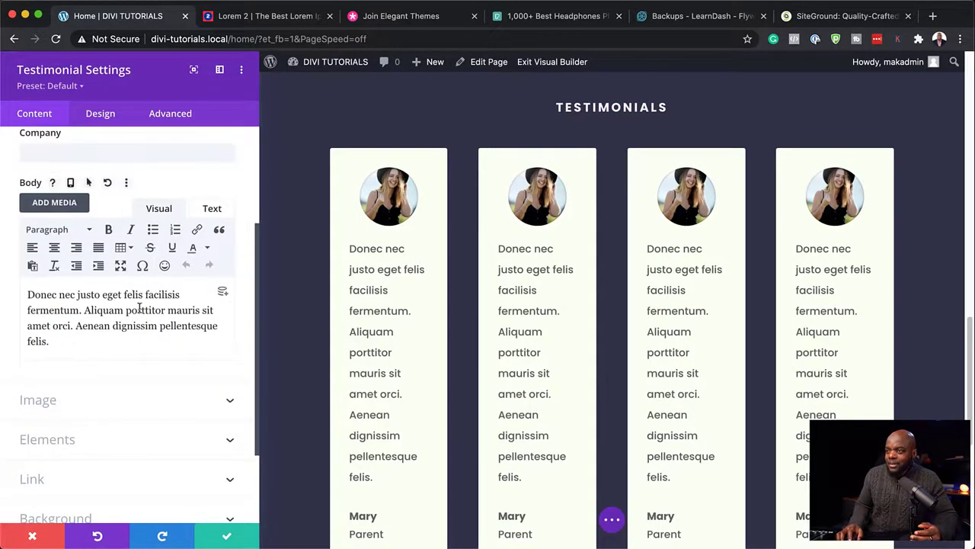
{"action": "scroll", "coordinate": [139, 308], "scroll_direction": "up", "scroll_amount": 3}
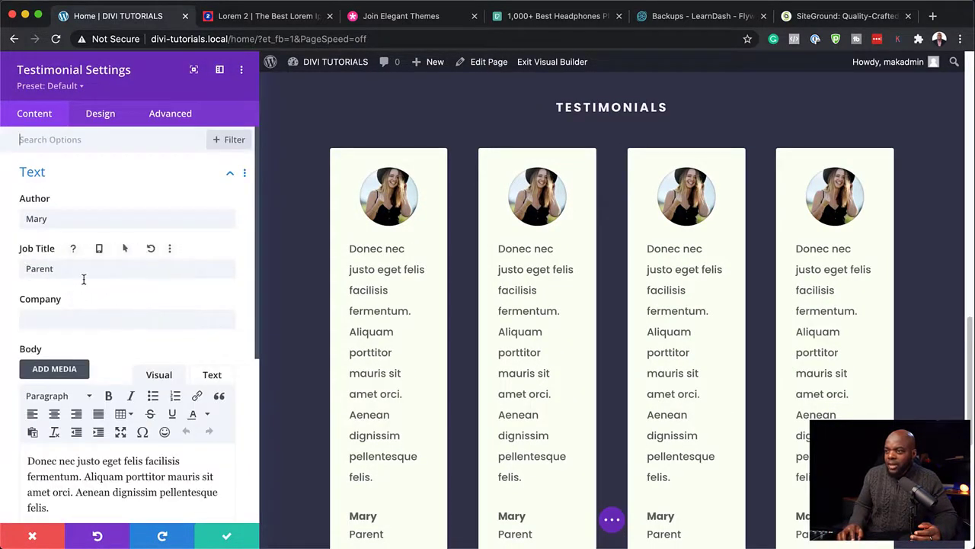
{"action": "scroll", "coordinate": [166, 418], "scroll_direction": "down", "scroll_amount": 5}
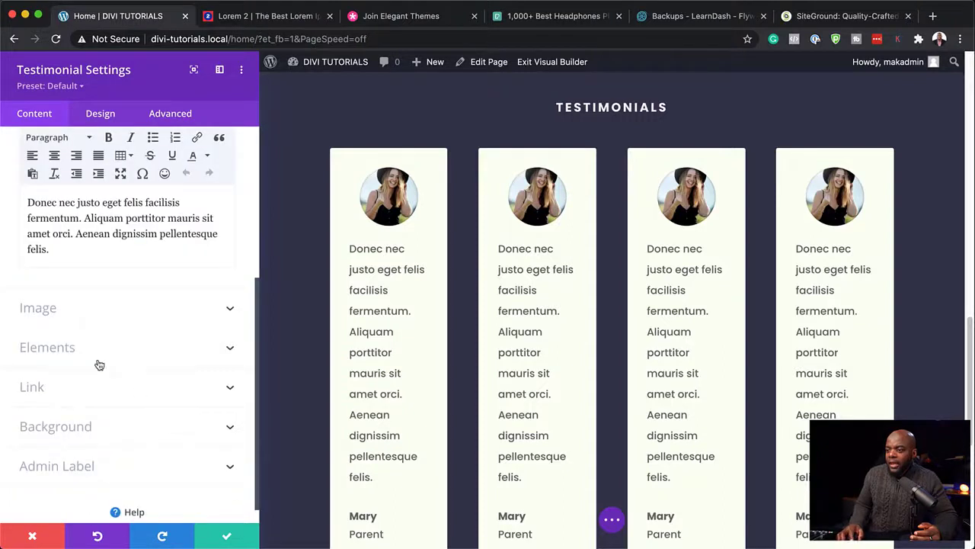
{"action": "left_click", "coordinate": [49, 308]}
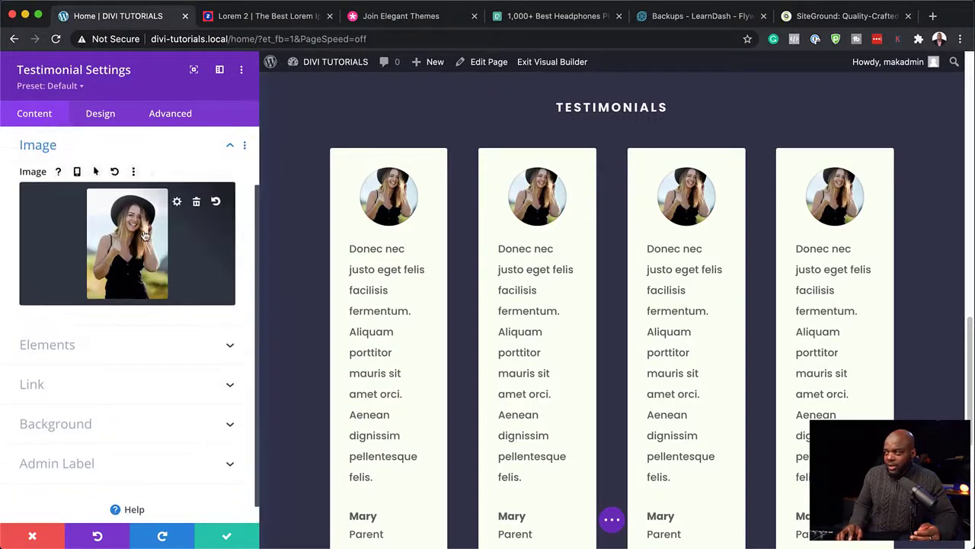
- Save the testimonial module's settings and review the home page sections from the hero banner to the footer
{"action": "left_click", "coordinate": [226, 535]}
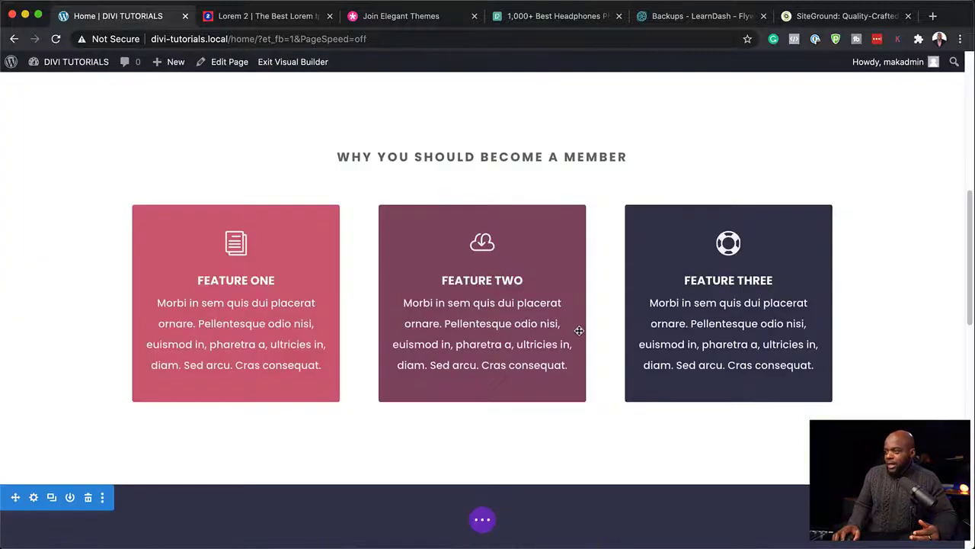
{"action": "scroll", "coordinate": [604, 357], "scroll_direction": "down", "scroll_amount": 5}
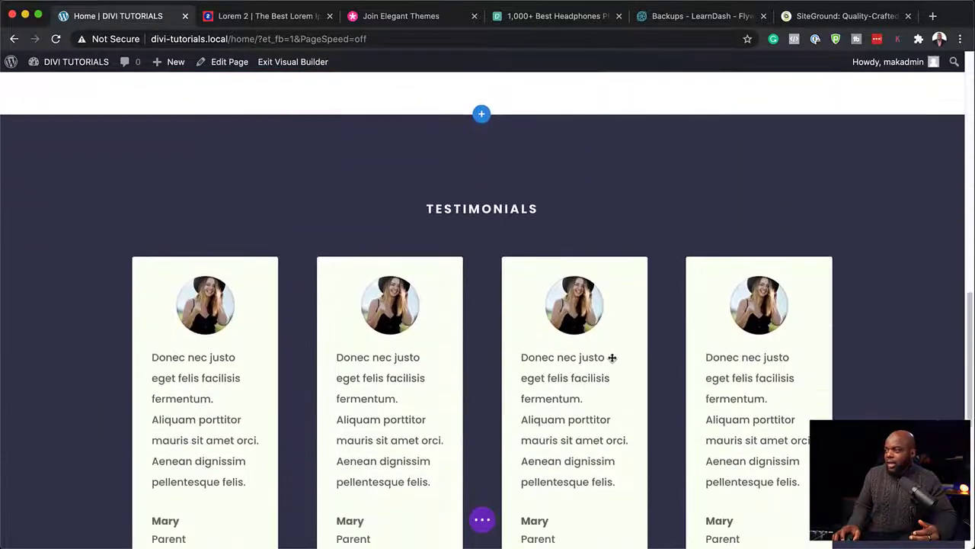
{"action": "scroll", "coordinate": [612, 357], "scroll_direction": "up", "scroll_amount": 10}
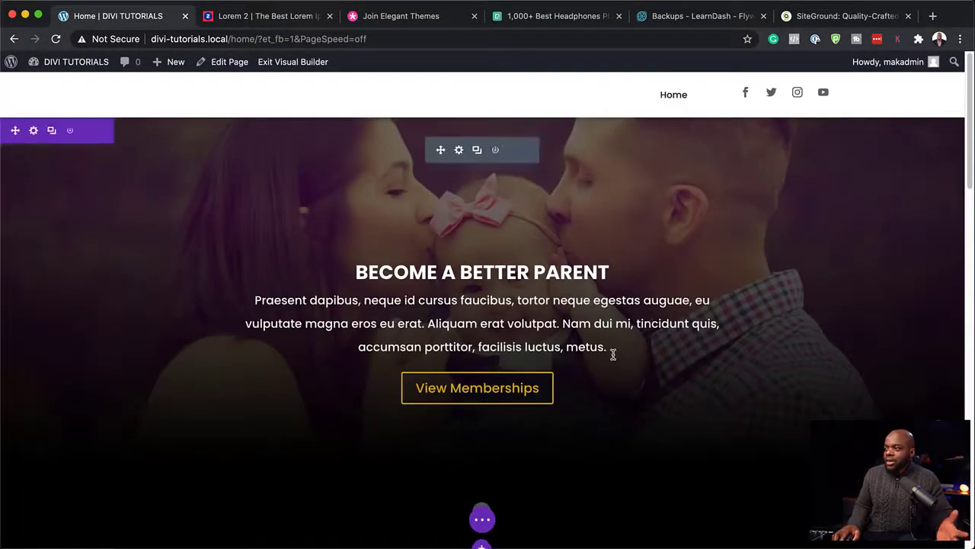
{"action": "scroll", "coordinate": [645, 396], "scroll_direction": "down", "scroll_amount": 1}
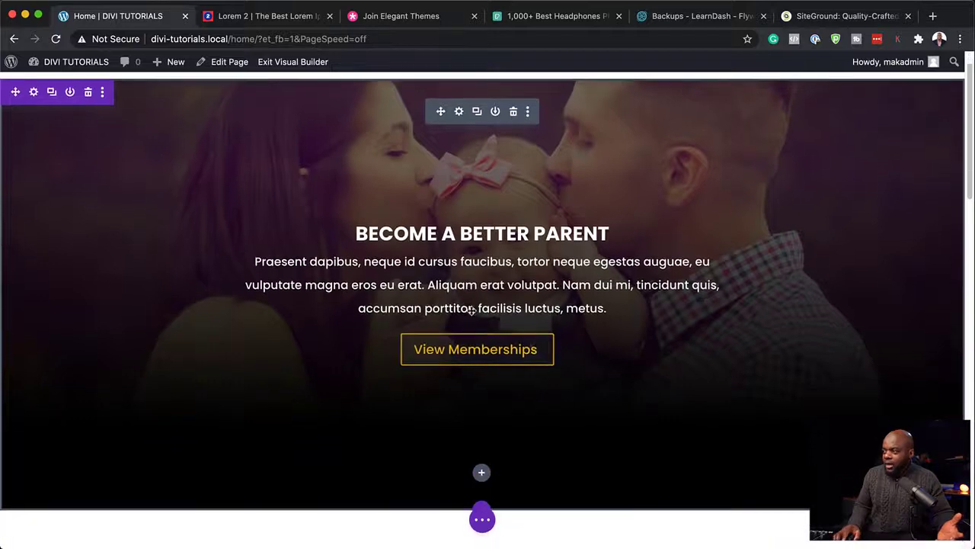
{"action": "scroll", "coordinate": [604, 356], "scroll_direction": "down", "scroll_amount": 6}
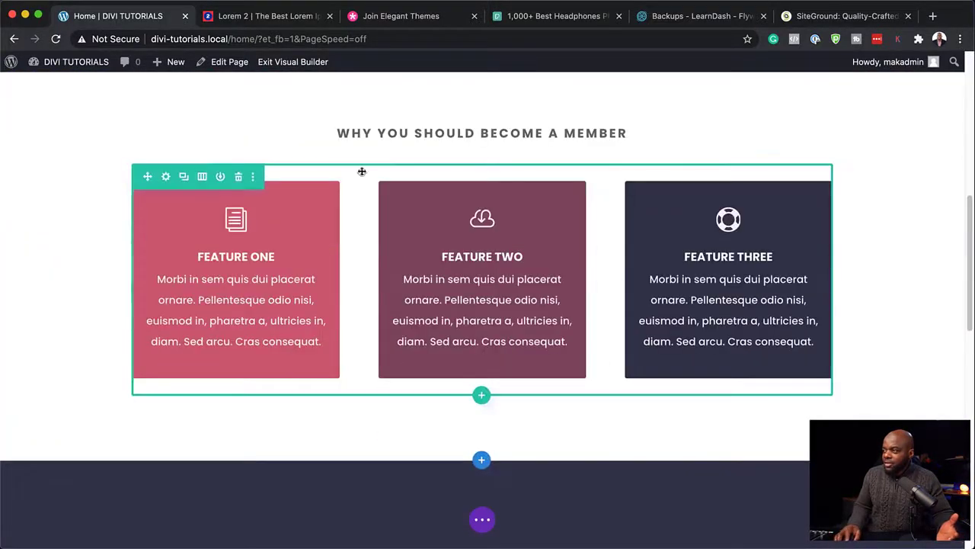
{"action": "scroll", "coordinate": [560, 318], "scroll_direction": "down", "scroll_amount": 3}
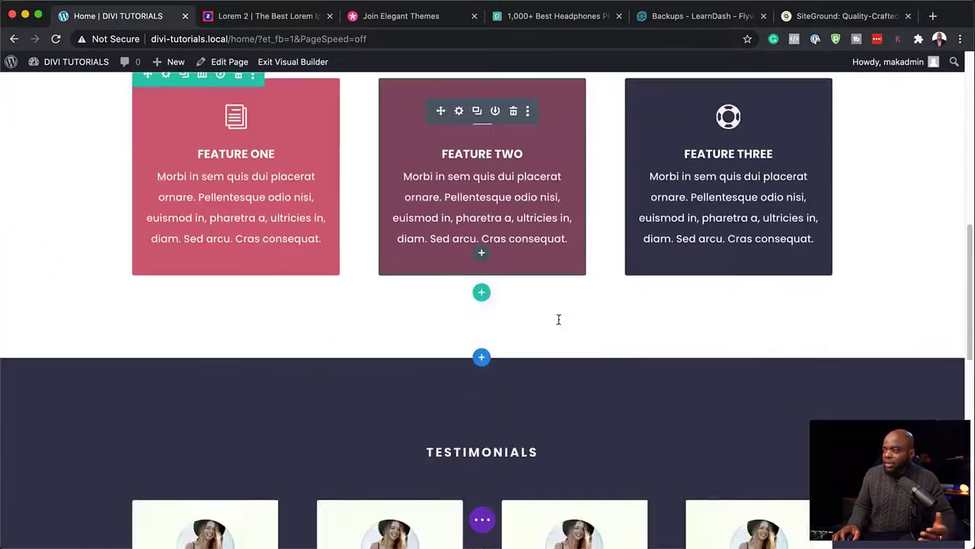
{"action": "scroll", "coordinate": [559, 319], "scroll_direction": "down", "scroll_amount": 7}
{"action": "scroll", "coordinate": [533, 381], "scroll_direction": "down", "scroll_amount": 8}
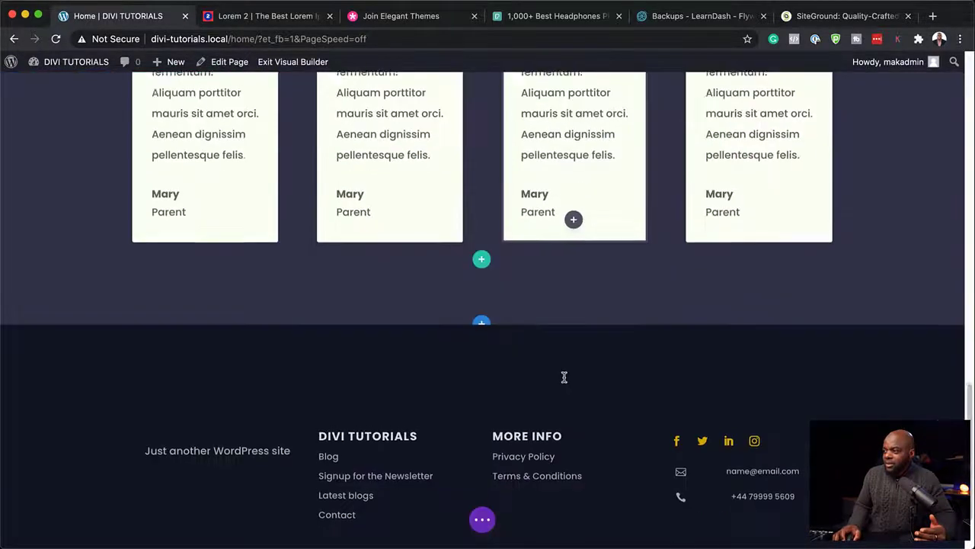
{"action": "scroll", "coordinate": [566, 376], "scroll_direction": "up", "scroll_amount": 18}
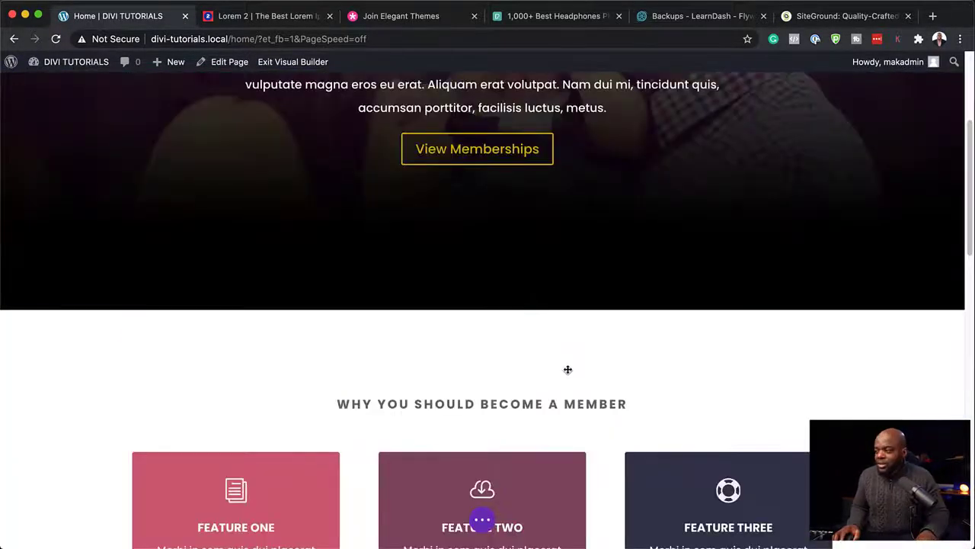
{"action": "scroll", "coordinate": [566, 290], "scroll_direction": "up", "scroll_amount": 1}
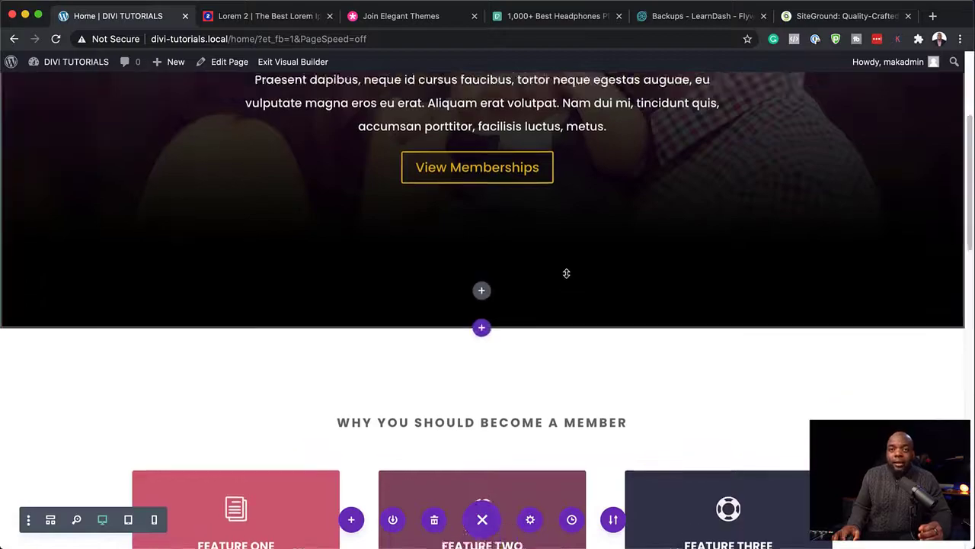
{"action": "scroll", "coordinate": [566, 272], "scroll_direction": "up", "scroll_amount": 5}
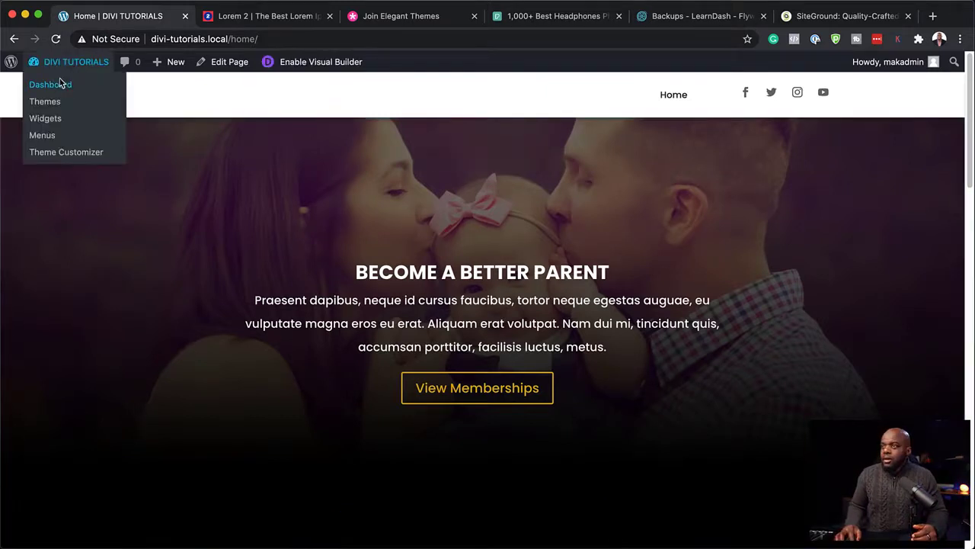
- Go to the site dashboard and create a new page titled "Memberships"
{"action": "left_click", "coordinate": [61, 86]}
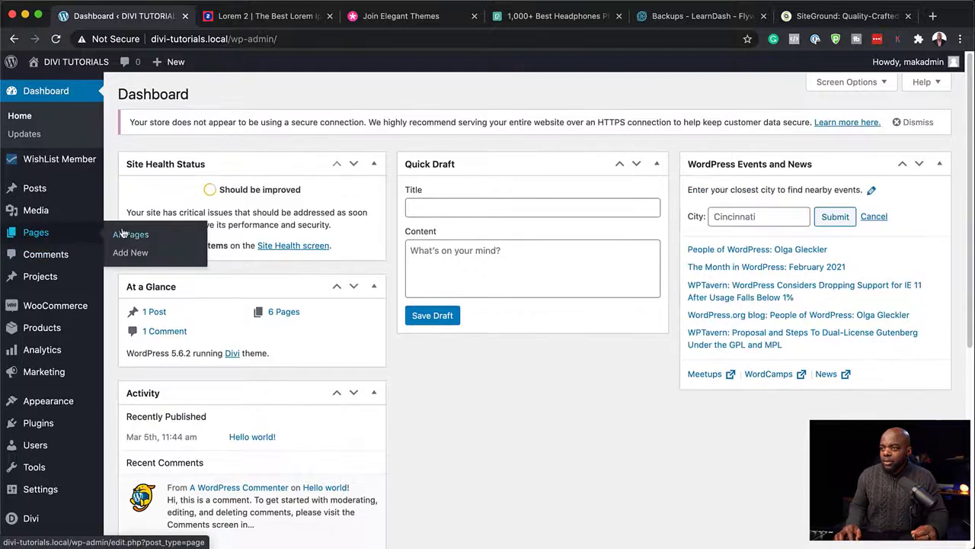
{"action": "left_click", "coordinate": [130, 253]}
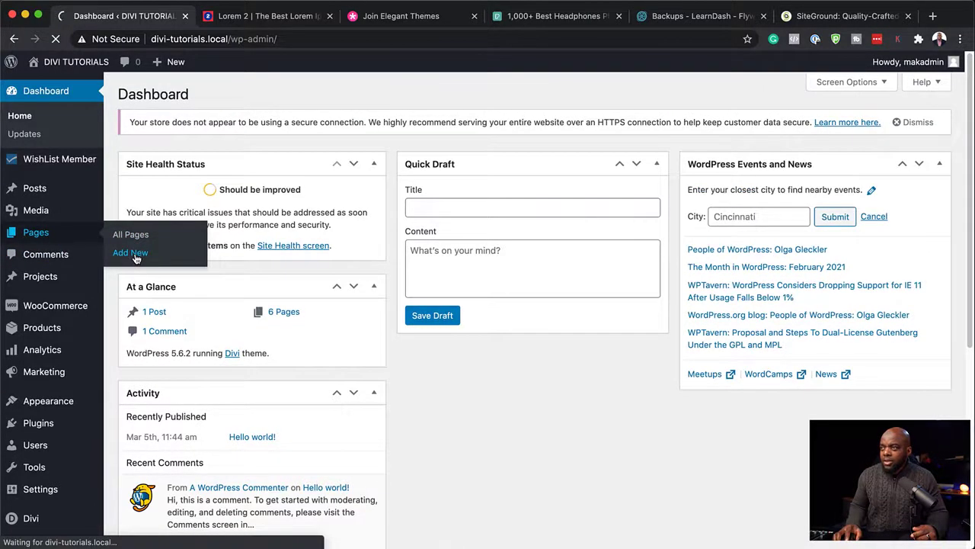
{"action": "type", "text": "M"}
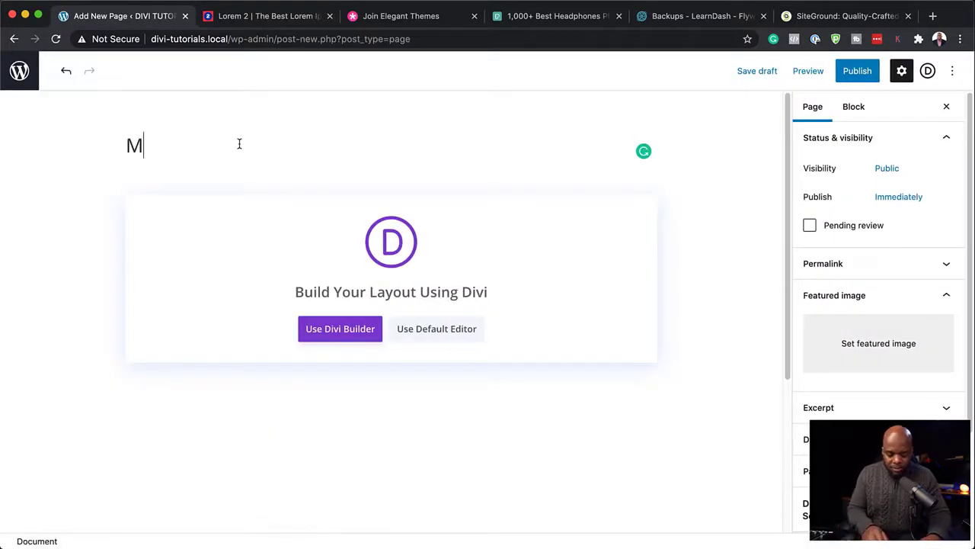
{"action": "type", "text": "emberships"}
- Start building the page from scratch with Divi Builder, inserting a single-column row that holds a Text module
{"action": "left_click", "coordinate": [348, 329]}
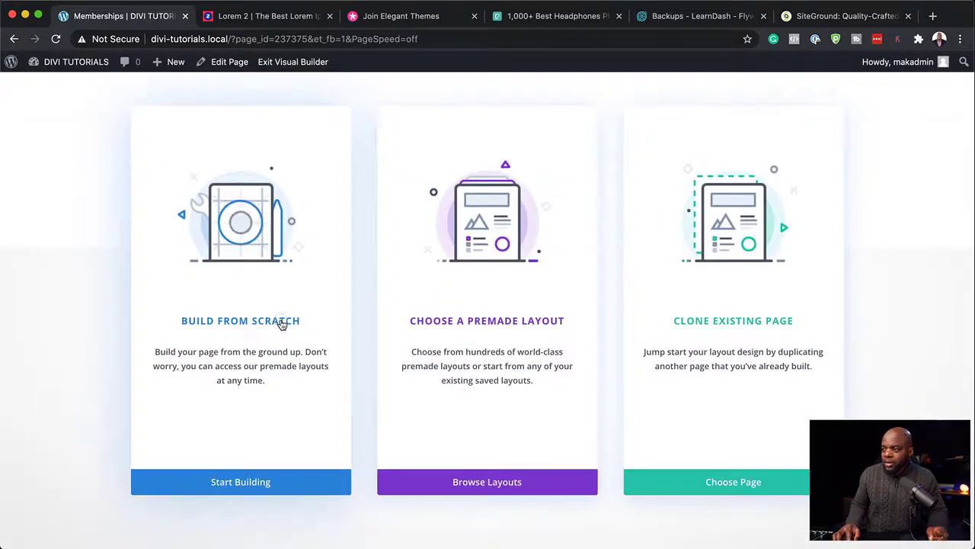
{"action": "left_click", "coordinate": [282, 324]}
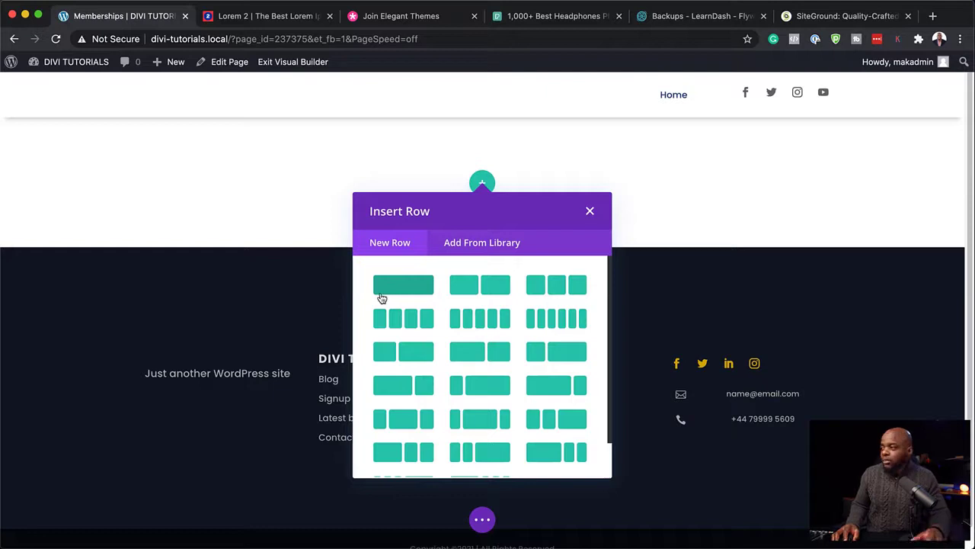
{"action": "left_click", "coordinate": [418, 292]}
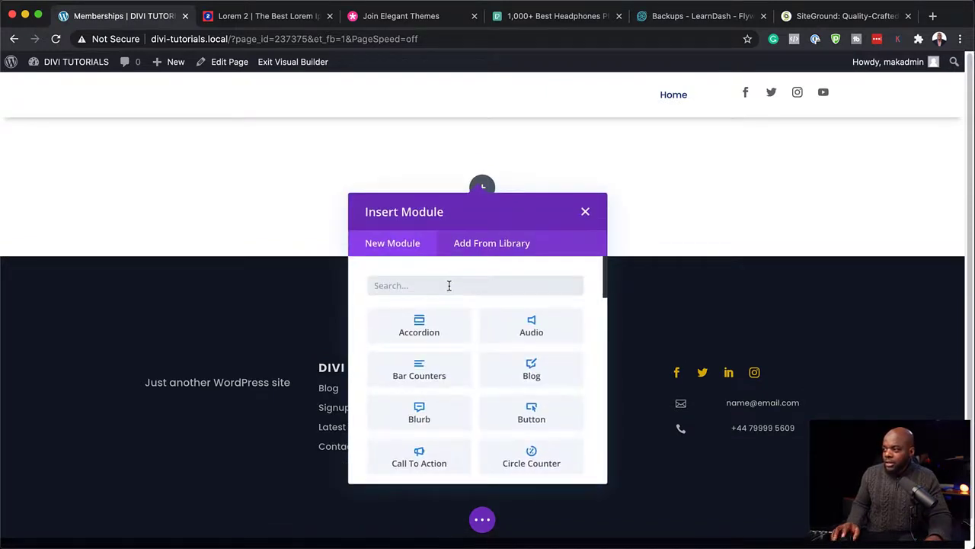
{"action": "type", "text": "text"}
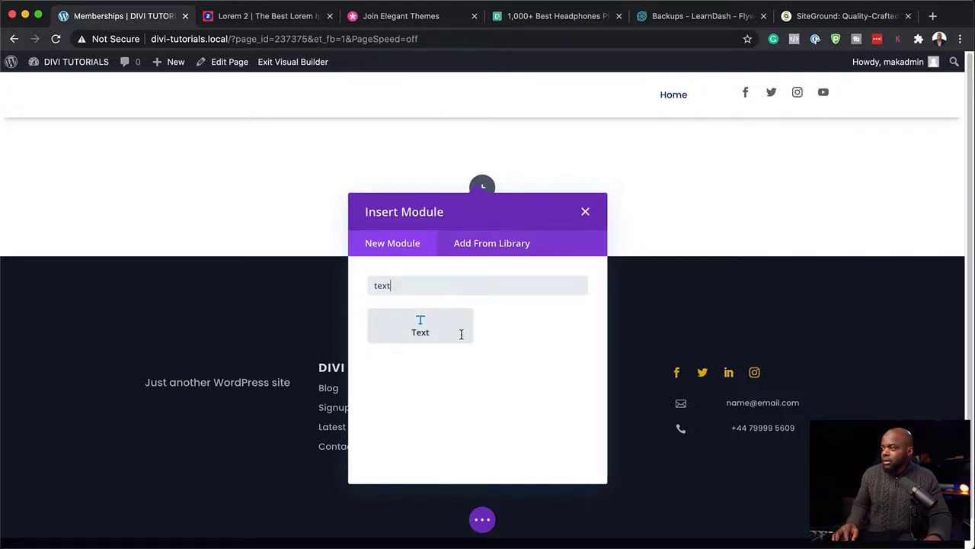
{"action": "left_click", "coordinate": [461, 333]}
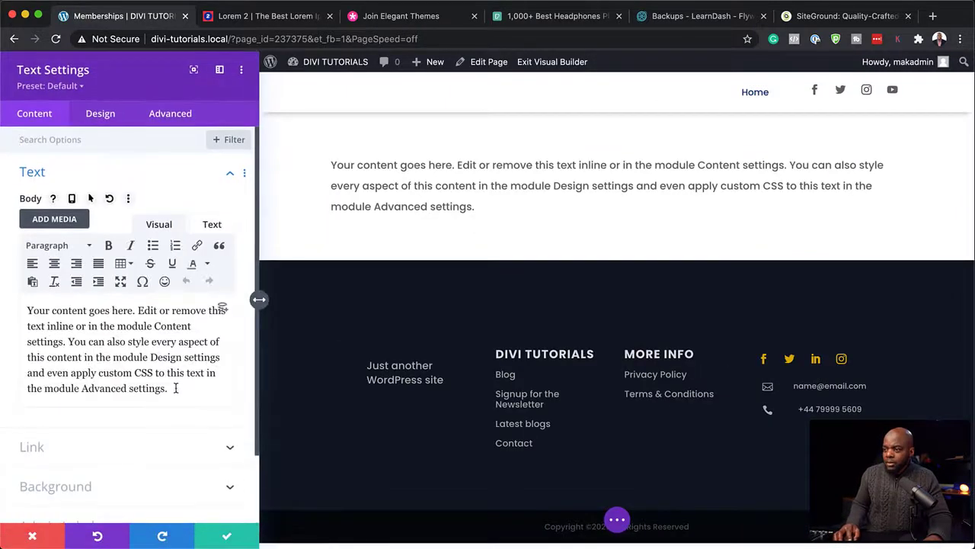
- Replace the Text module's placeholder content with "MEMBERSHIPS" and format it as Heading 1
{"action": "left_click_drag", "start_coordinate": [169, 387], "coordinate": [19, 290]}
{"action": "type", "text": "MEMBERSHIPS"}
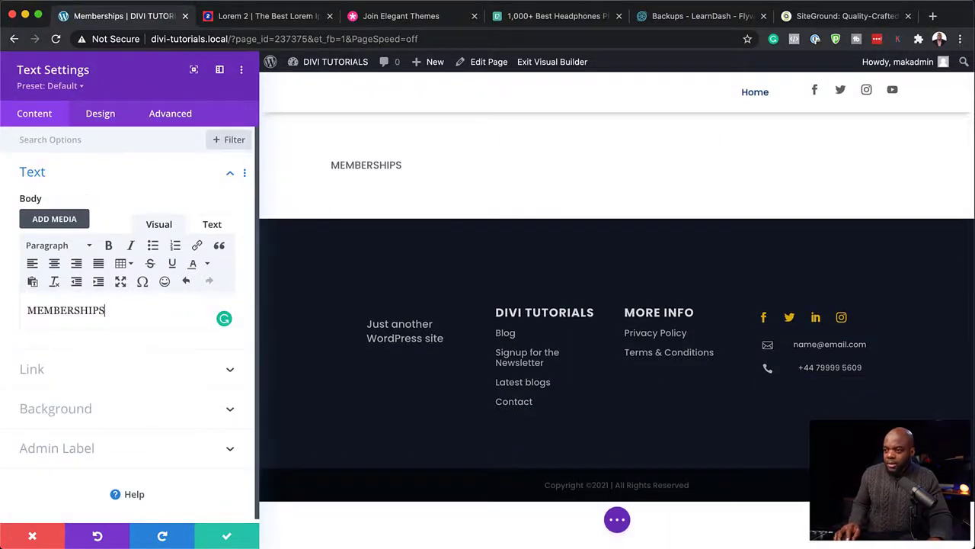
{"action": "left_click_drag", "start_coordinate": [111, 314], "coordinate": [16, 286]}
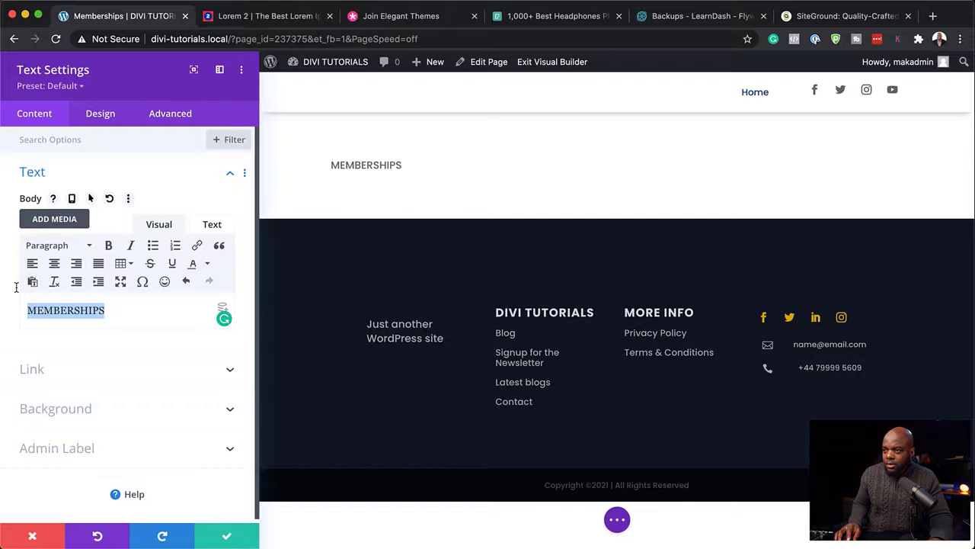
{"action": "left_click", "coordinate": [42, 244]}
{"action": "left_click", "coordinate": [97, 294]}
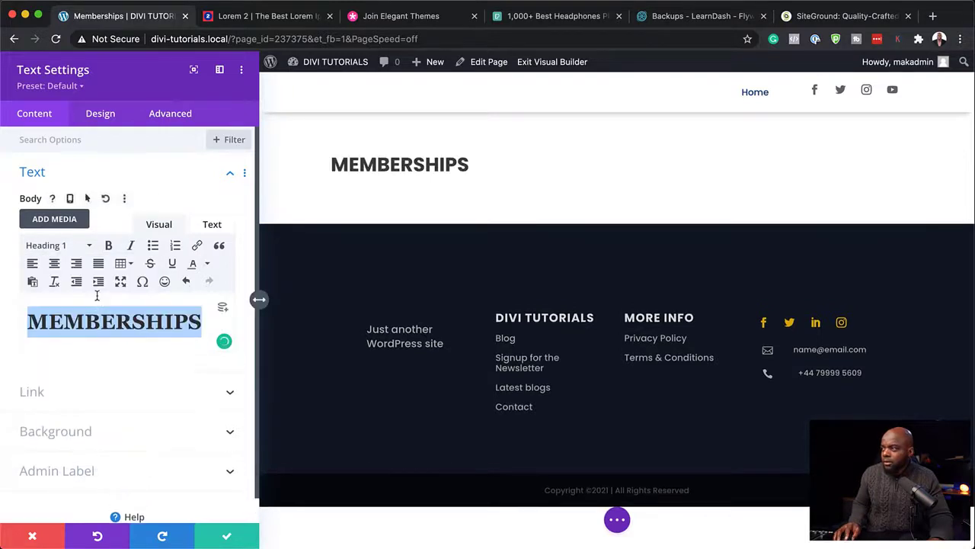
- Center the H1 heading text and give it the global color #80475e
{"action": "left_click", "coordinate": [107, 113]}
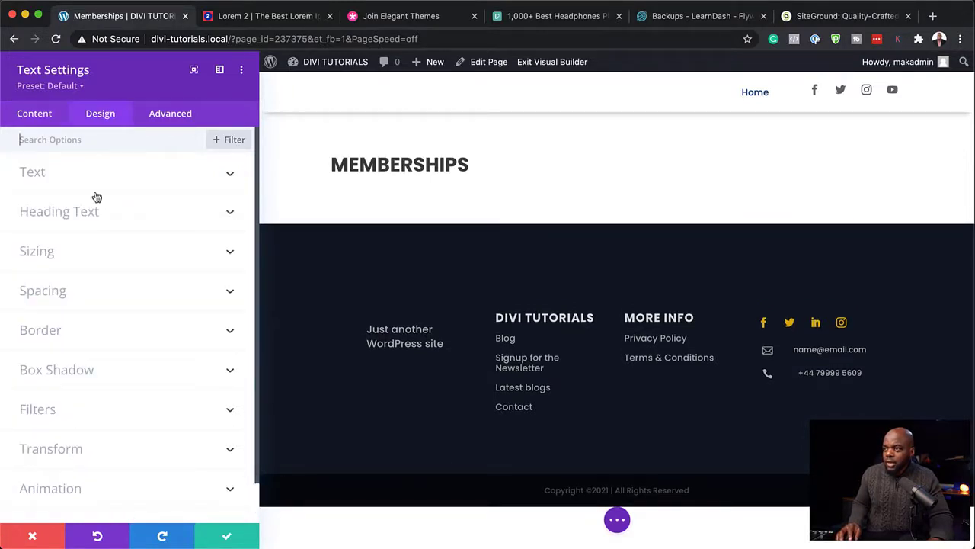
{"action": "left_click", "coordinate": [72, 213]}
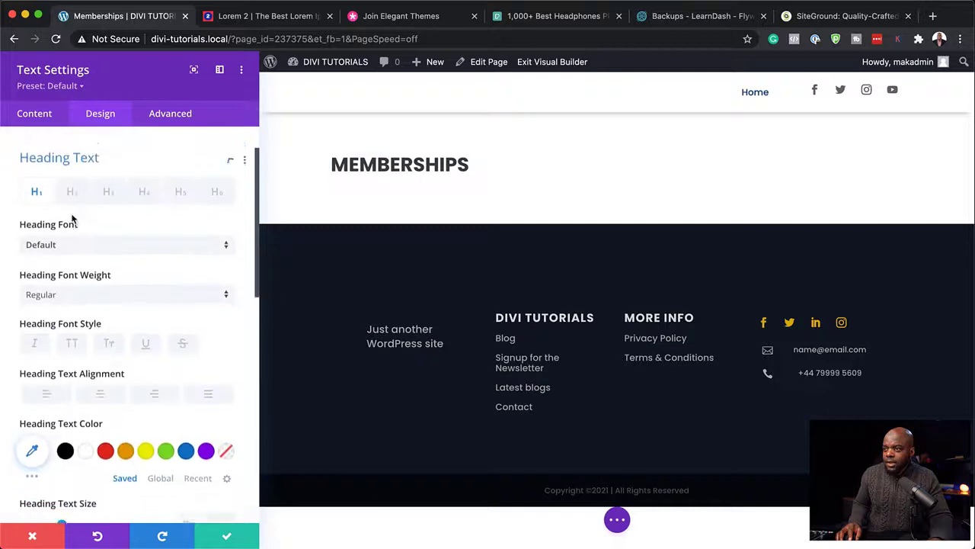
{"action": "left_click", "coordinate": [101, 383]}
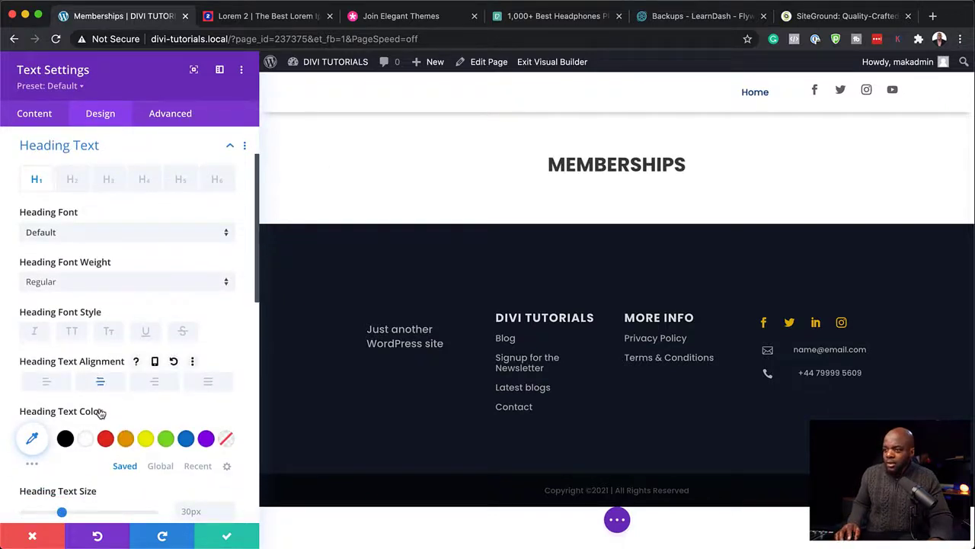
{"action": "scroll", "coordinate": [122, 415], "scroll_direction": "down", "scroll_amount": 1}
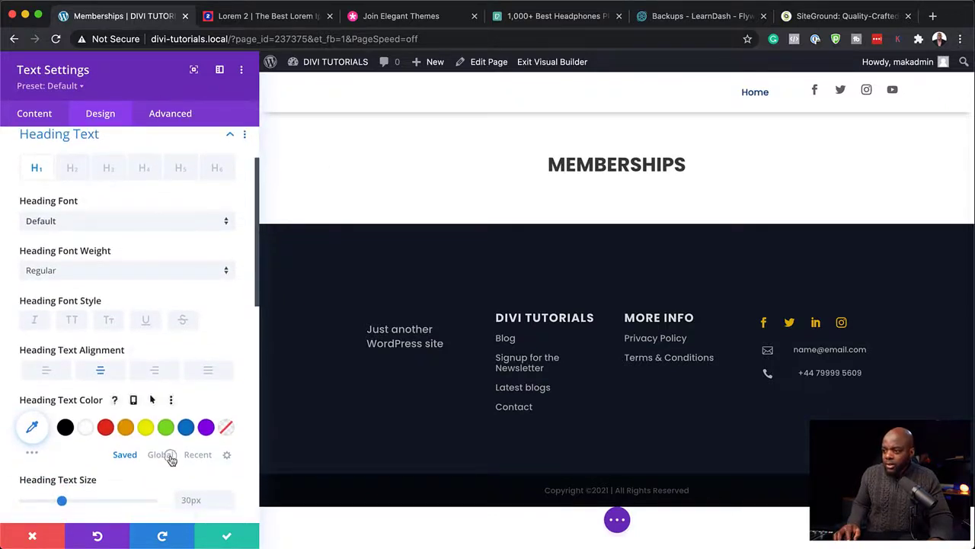
{"action": "left_click", "coordinate": [161, 454]}
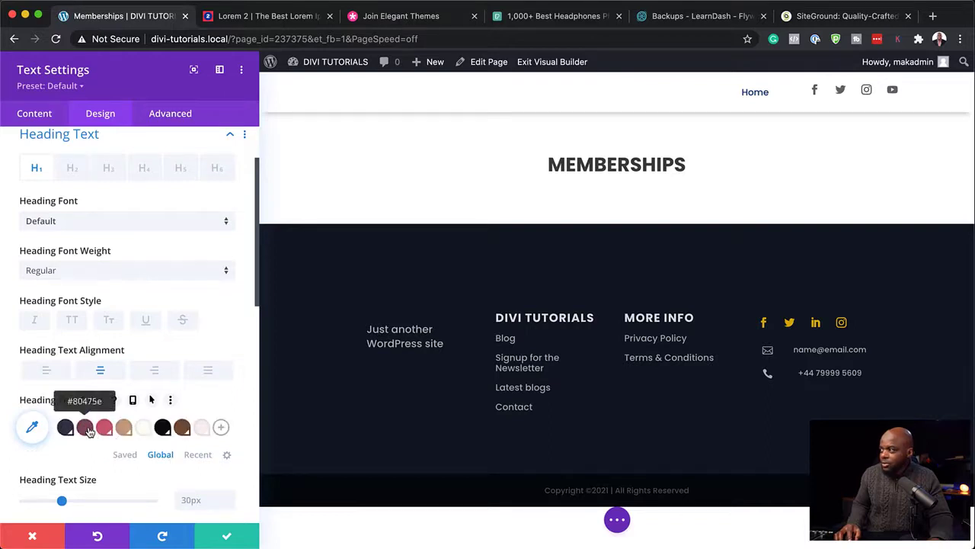
{"action": "left_click", "coordinate": [85, 427]}
- Set the heading's letter spacing to 4px and save the Text module
{"action": "scroll", "coordinate": [170, 446], "scroll_direction": "down", "scroll_amount": 5}
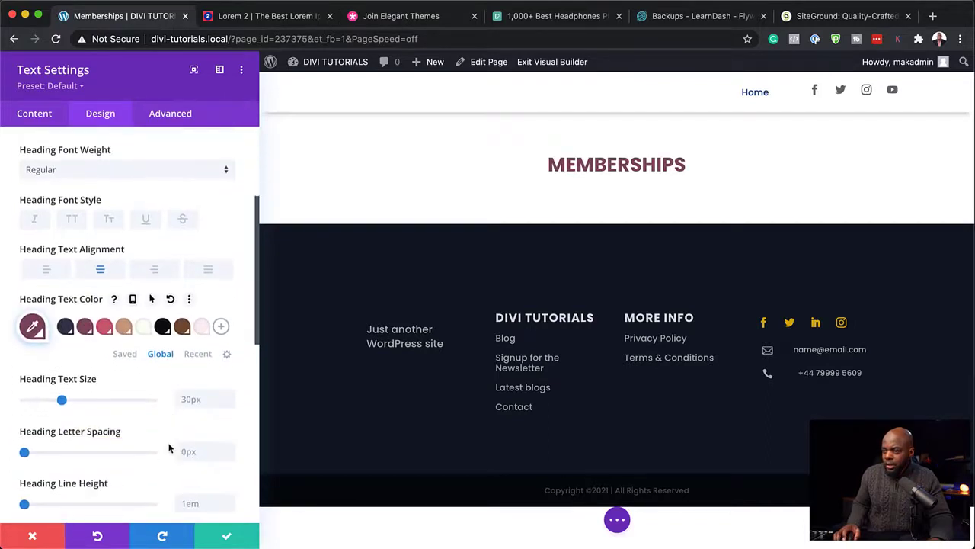
{"action": "scroll", "coordinate": [169, 446], "scroll_direction": "down", "scroll_amount": 2}
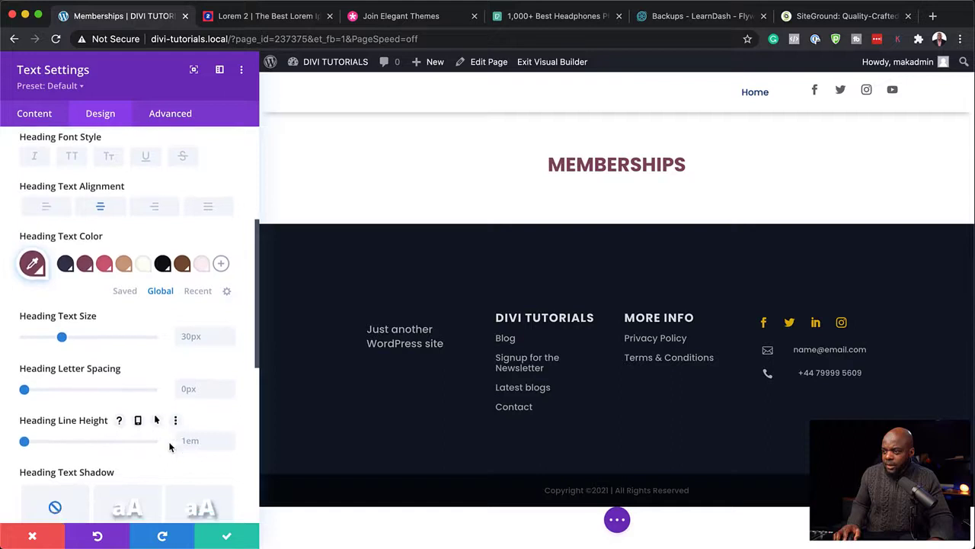
{"action": "left_click", "coordinate": [29, 389]}
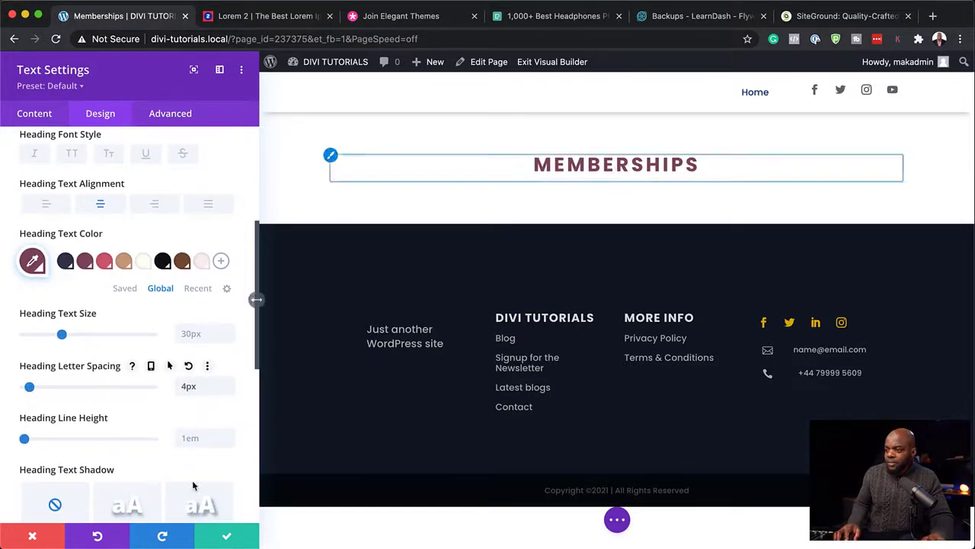
{"action": "left_click", "coordinate": [228, 538]}
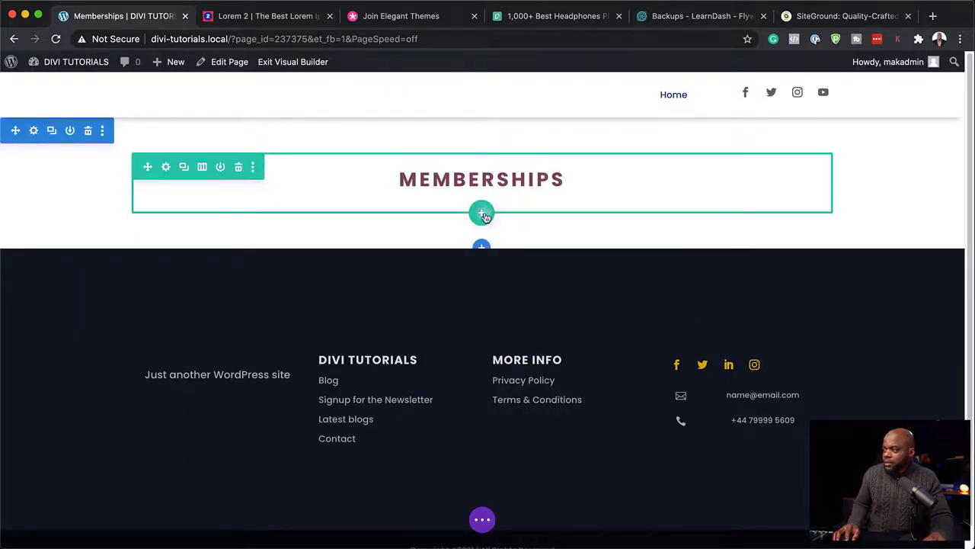
- Add a single-column row with a Pricing Tables module below the MEMBERSHIPS heading and delete its second pricing table
{"action": "left_click", "coordinate": [482, 214]}
{"action": "left_click", "coordinate": [403, 315]}
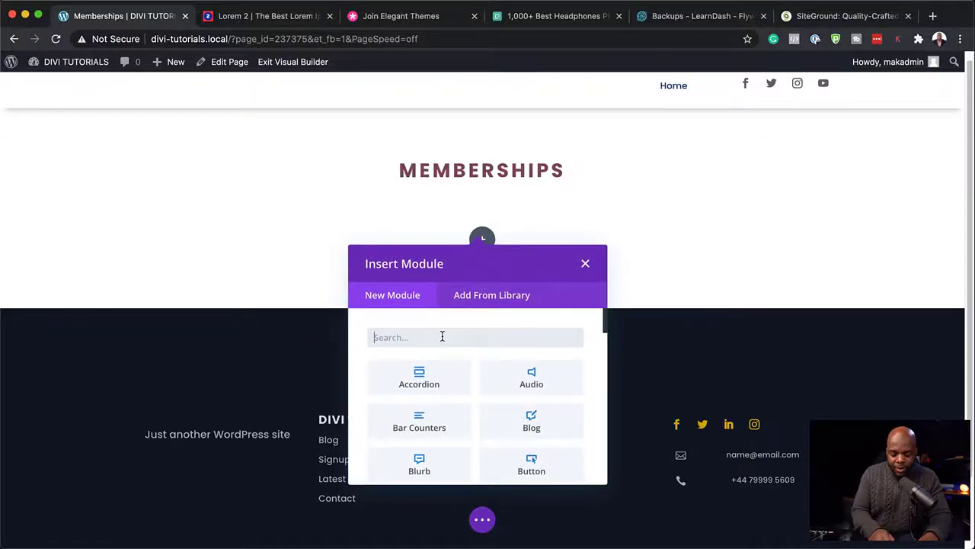
{"action": "type", "text": "pri"}
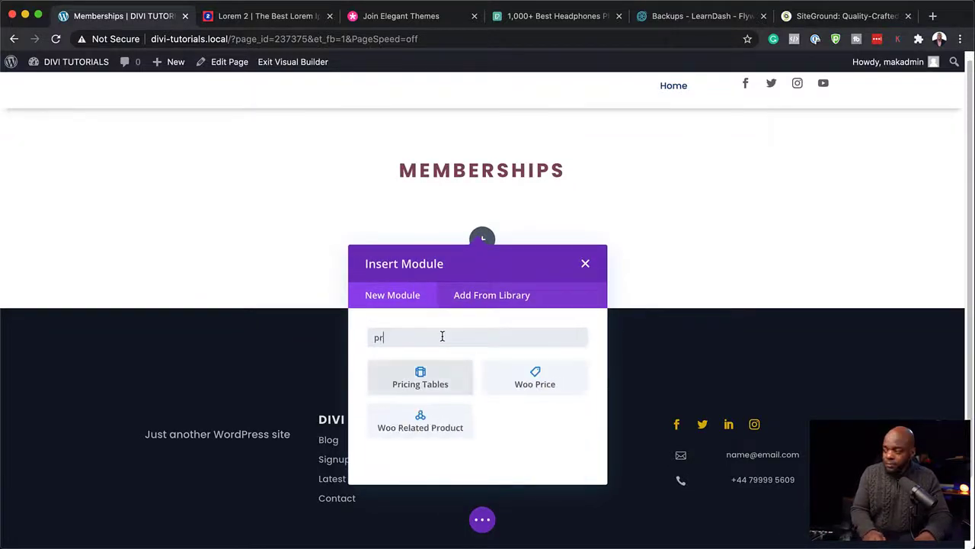
{"action": "left_click", "coordinate": [439, 385]}
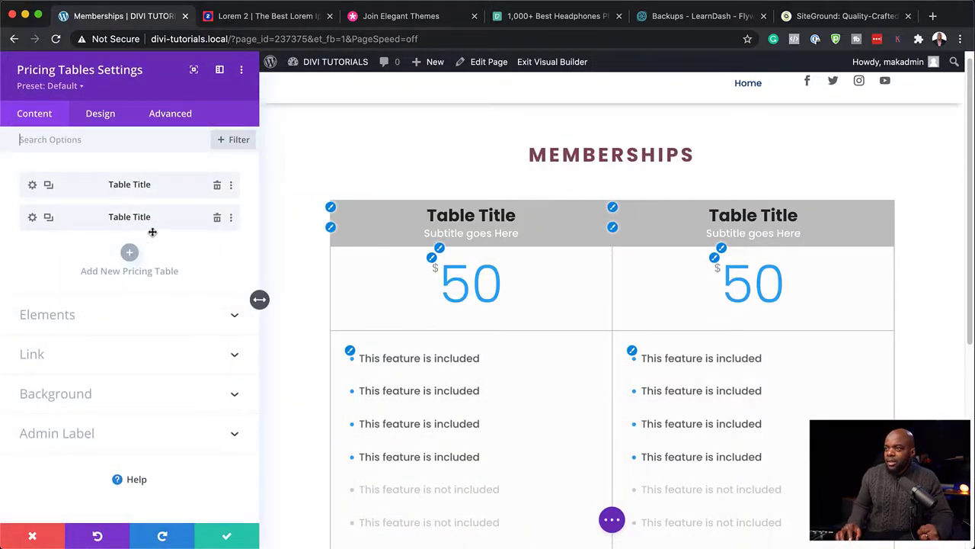
{"action": "left_click", "coordinate": [217, 218]}
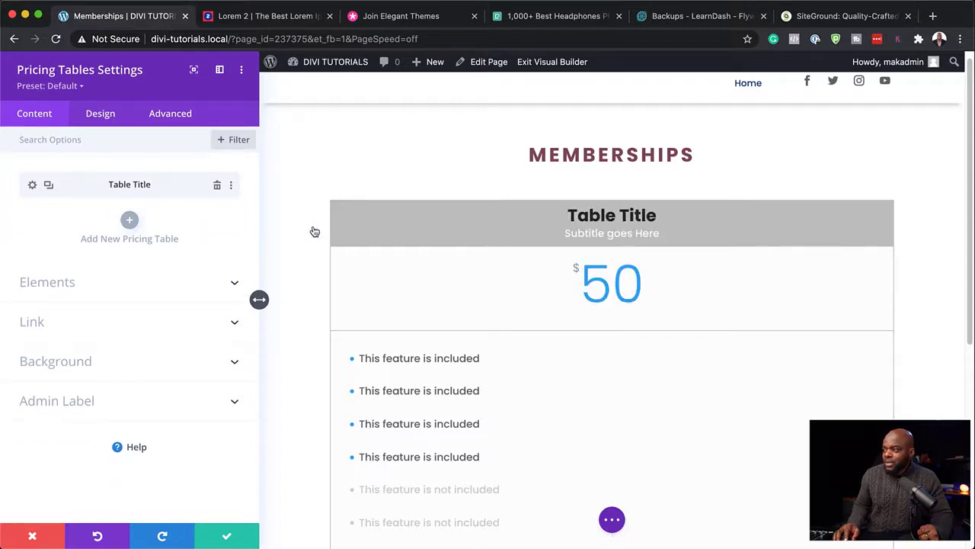
{"action": "left_click", "coordinate": [671, 215]}
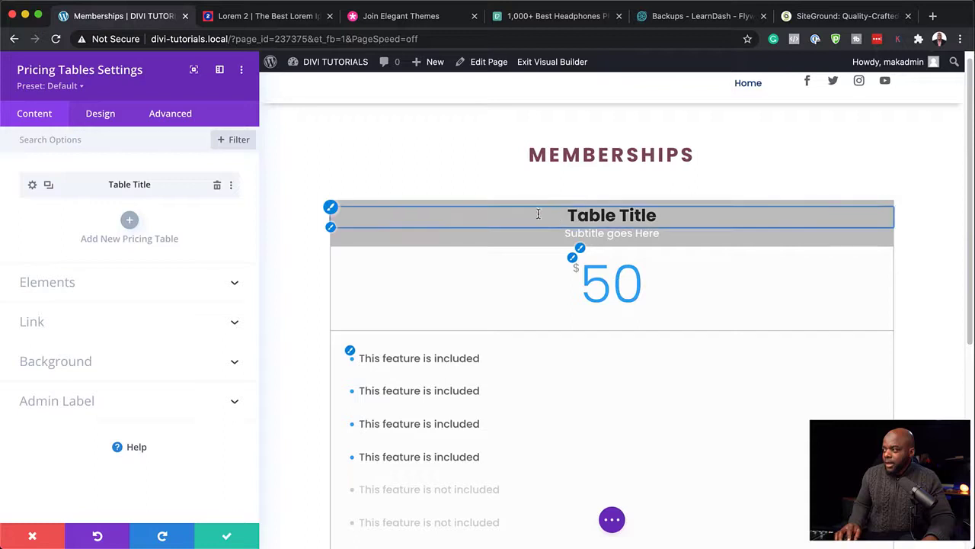
- Set the Featured Title Text Color to the global brown and the Table Header Background Color to the global #c89b7b
{"action": "left_click", "coordinate": [331, 211]}
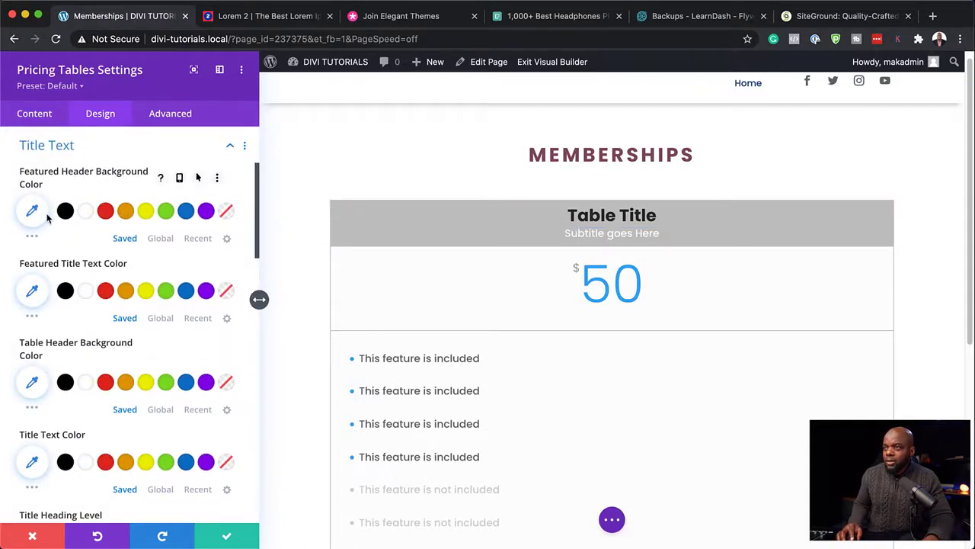
{"action": "left_click", "coordinate": [160, 318]}
{"action": "scroll", "coordinate": [164, 358], "scroll_direction": "down", "scroll_amount": 1}
{"action": "left_click", "coordinate": [160, 390]}
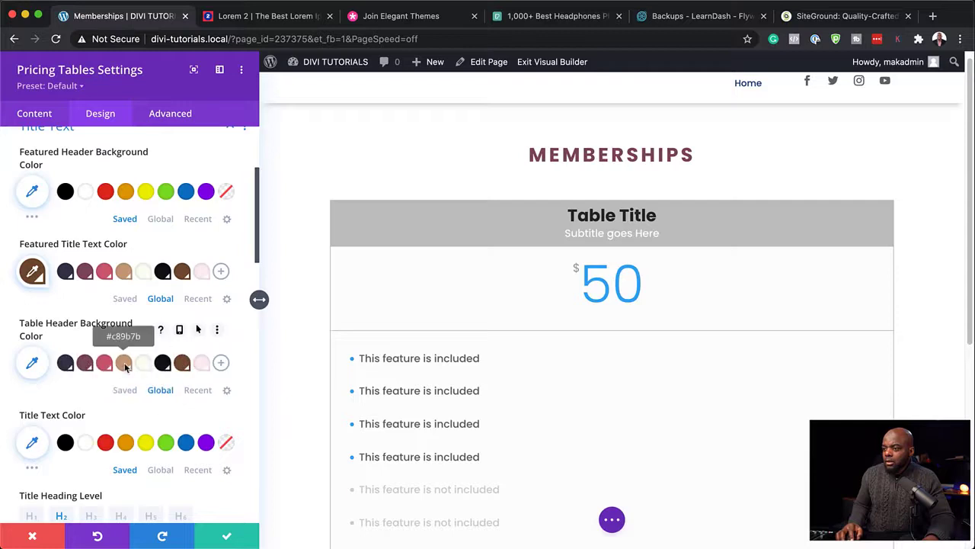
{"action": "left_click", "coordinate": [124, 364]}
- Title the pricing table "Gold" and give it the subtitle "Membership"
{"action": "scroll", "coordinate": [66, 254], "scroll_direction": "up", "scroll_amount": 3}
{"action": "left_click", "coordinate": [65, 253]}
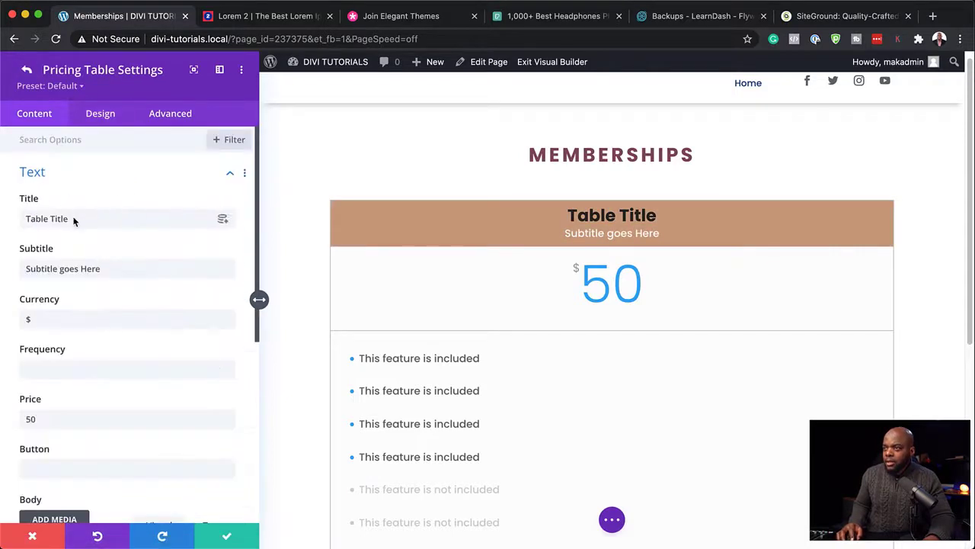
{"action": "triple_click", "coordinate": [79, 217]}
{"action": "type", "text": "Gold"}
{"action": "triple_click", "coordinate": [119, 268]}
{"action": "type", "text": "Mem"}
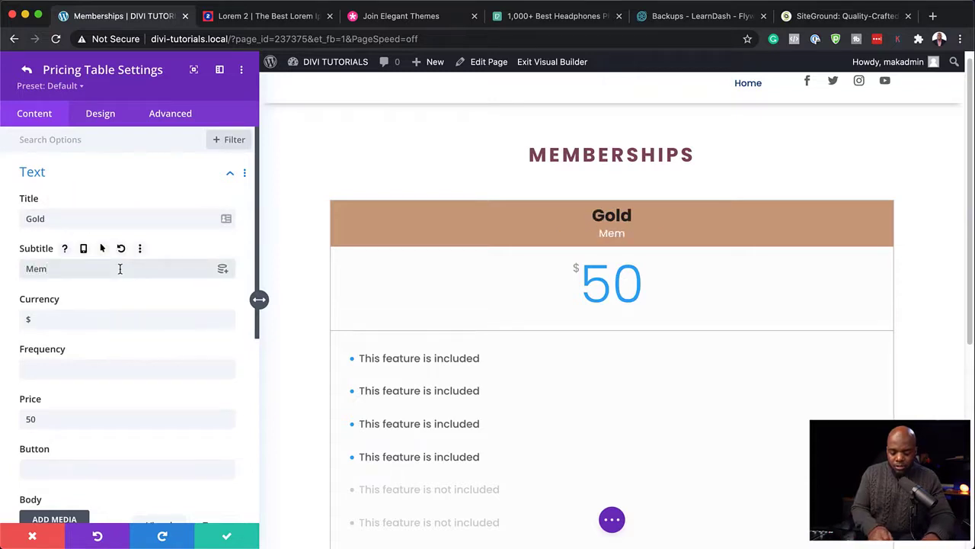
{"action": "type", "text": "bership"}
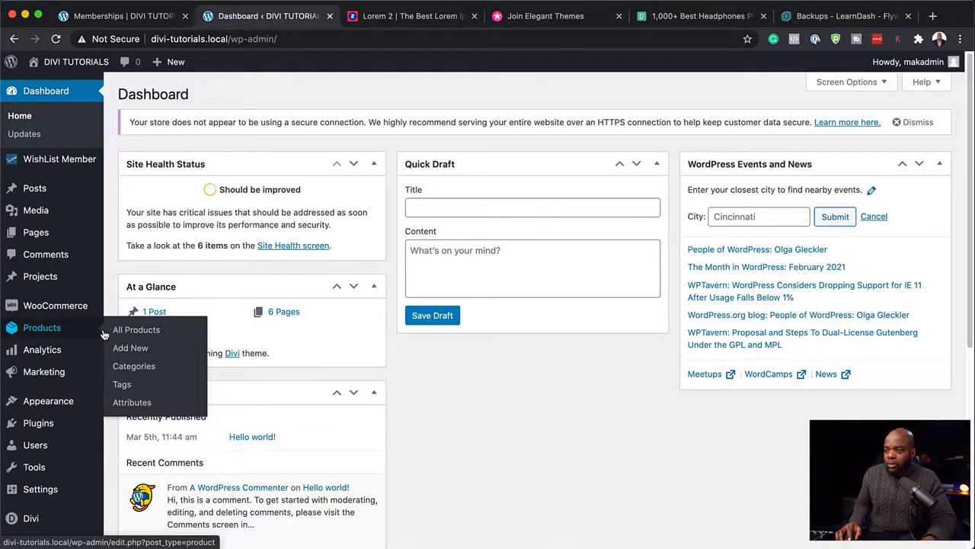
- Look up the Gold product's price in the product list and set the Gold pricing table's price to 99
{"action": "left_click", "coordinate": [138, 333]}
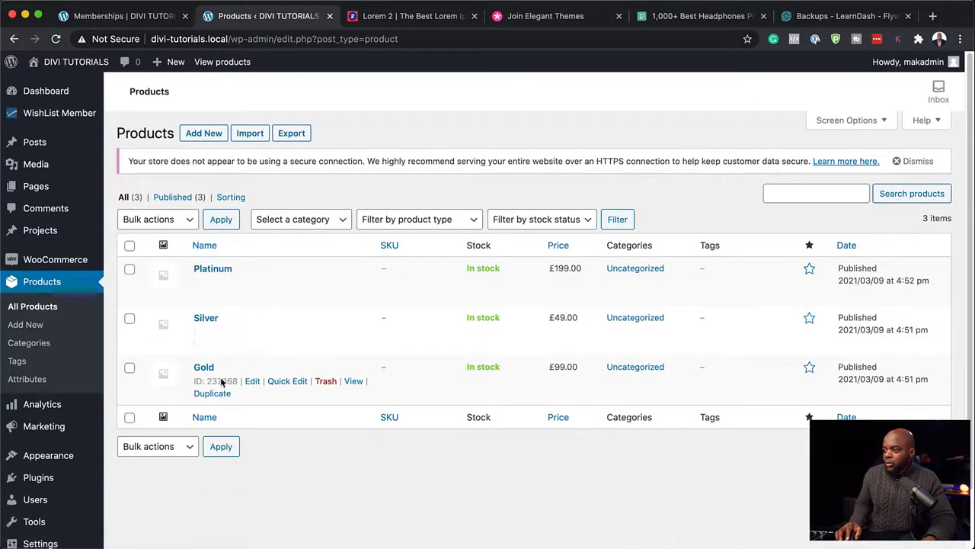
{"action": "left_click", "coordinate": [118, 26]}
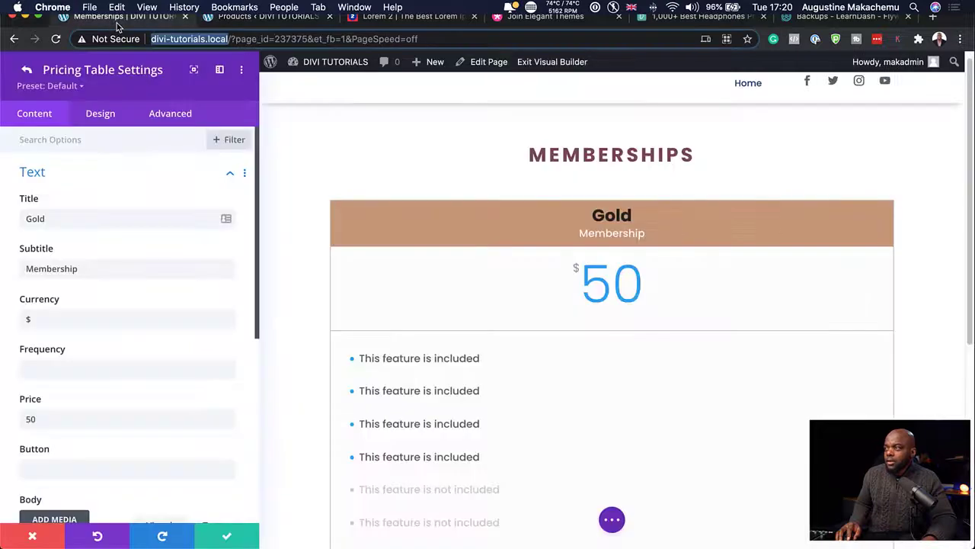
{"action": "double_click", "coordinate": [58, 418]}
{"action": "type", "text": "99"}
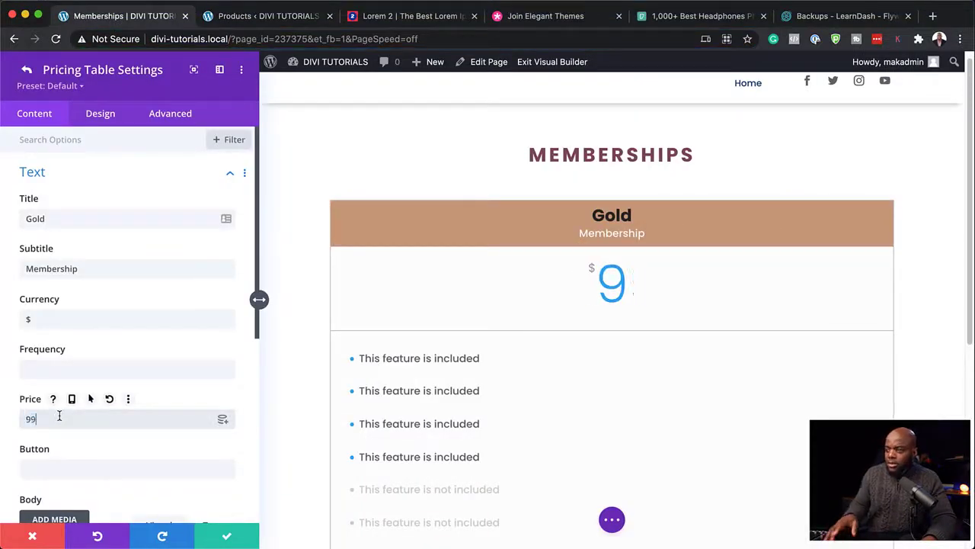
- Give the Gold table's price text the global tan color #c89b7b
{"action": "scroll", "coordinate": [87, 445], "scroll_direction": "down", "scroll_amount": 1}
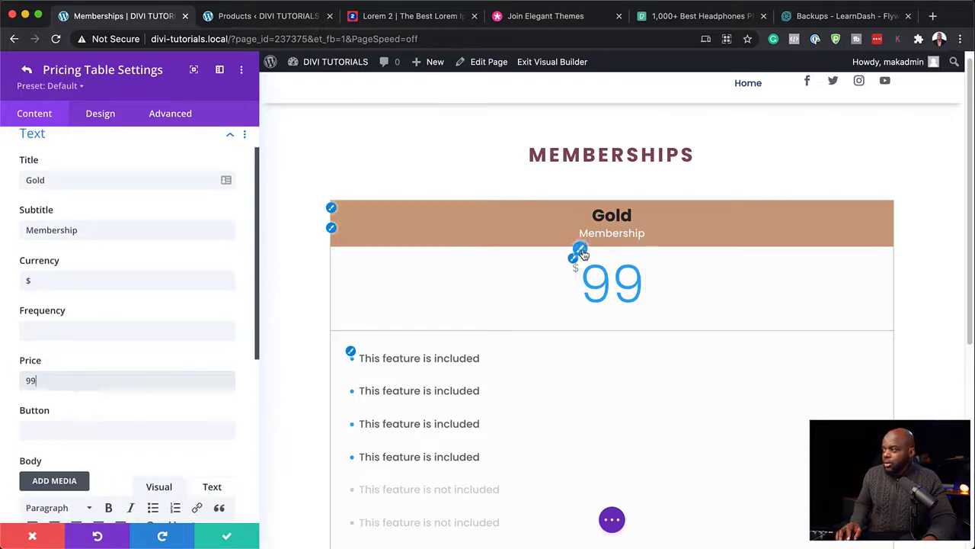
{"action": "left_click", "coordinate": [579, 248]}
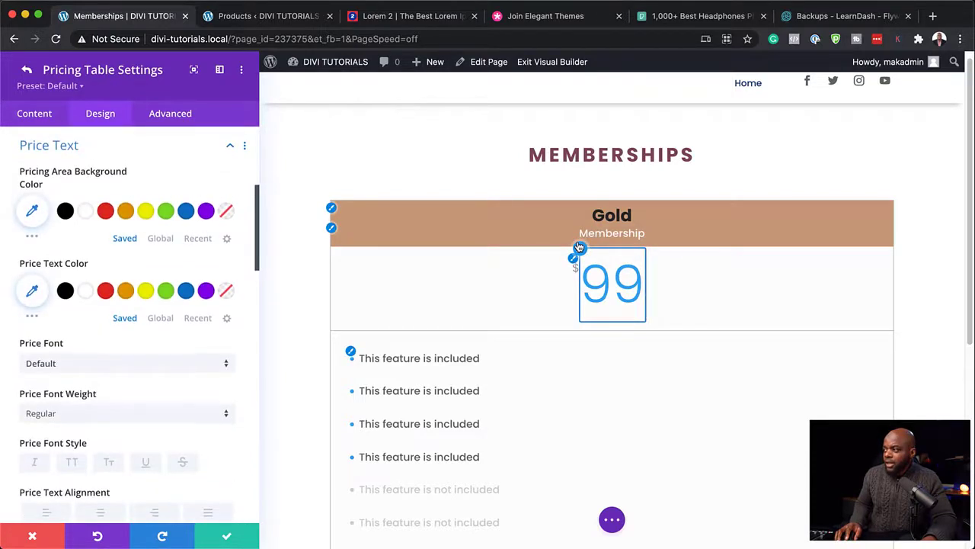
{"action": "left_click", "coordinate": [160, 317]}
{"action": "left_click", "coordinate": [105, 292]}
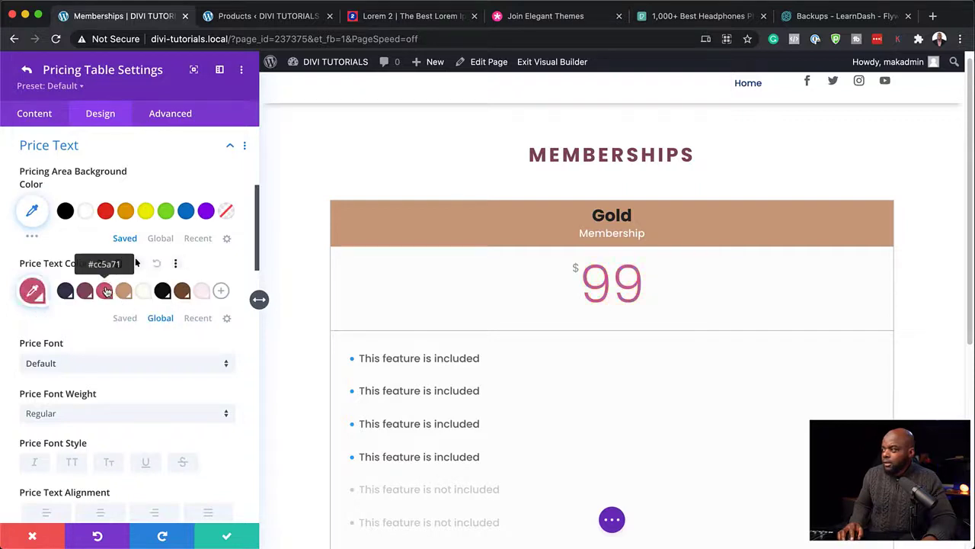
{"action": "left_click", "coordinate": [123, 290]}
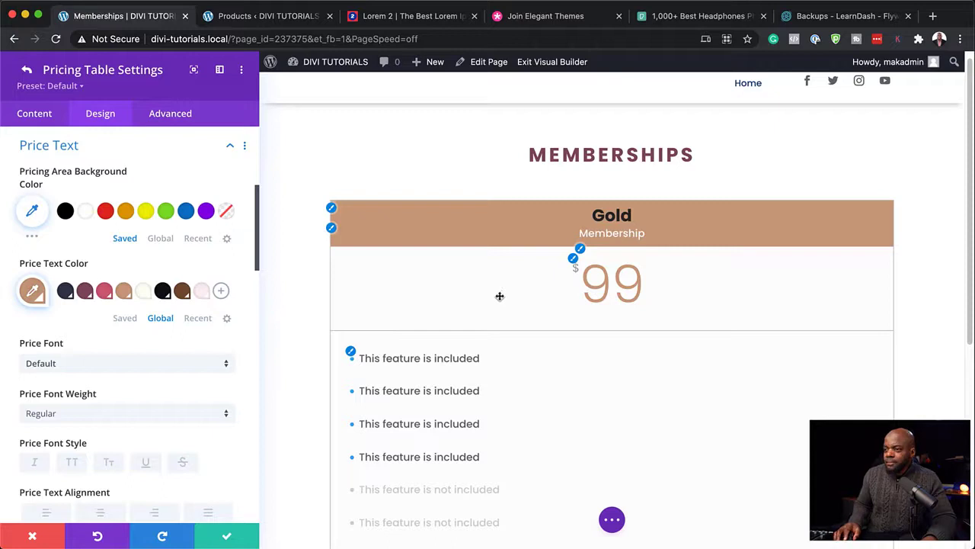
- Set the Gold table's price font to Poppins with Medium weight
{"action": "left_click", "coordinate": [113, 366]}
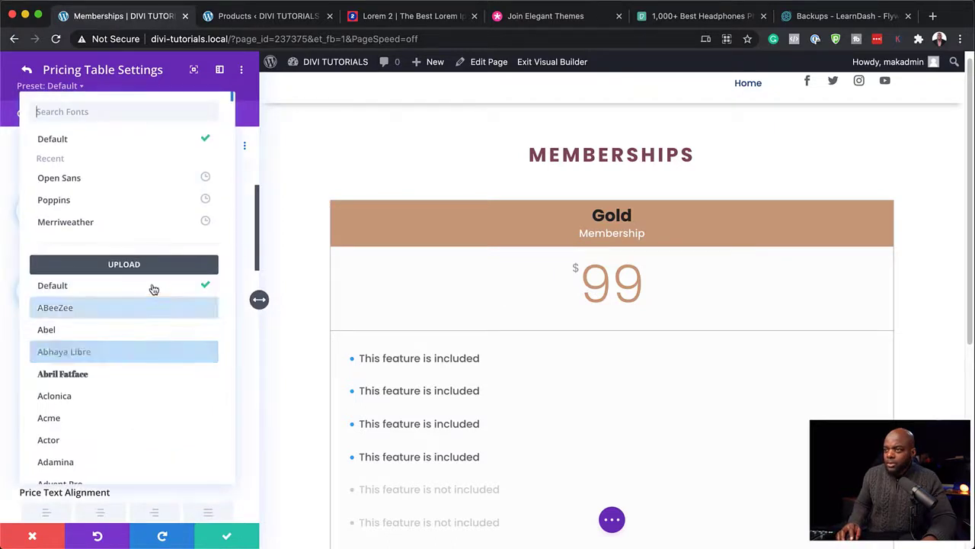
{"action": "left_click", "coordinate": [76, 202]}
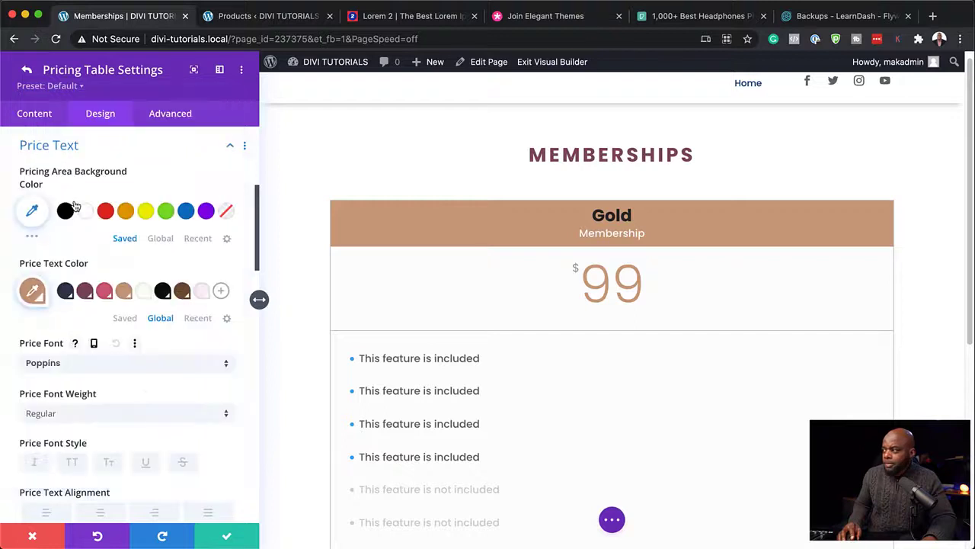
{"action": "scroll", "coordinate": [143, 378], "scroll_direction": "down", "scroll_amount": 2}
{"action": "left_click", "coordinate": [141, 365]}
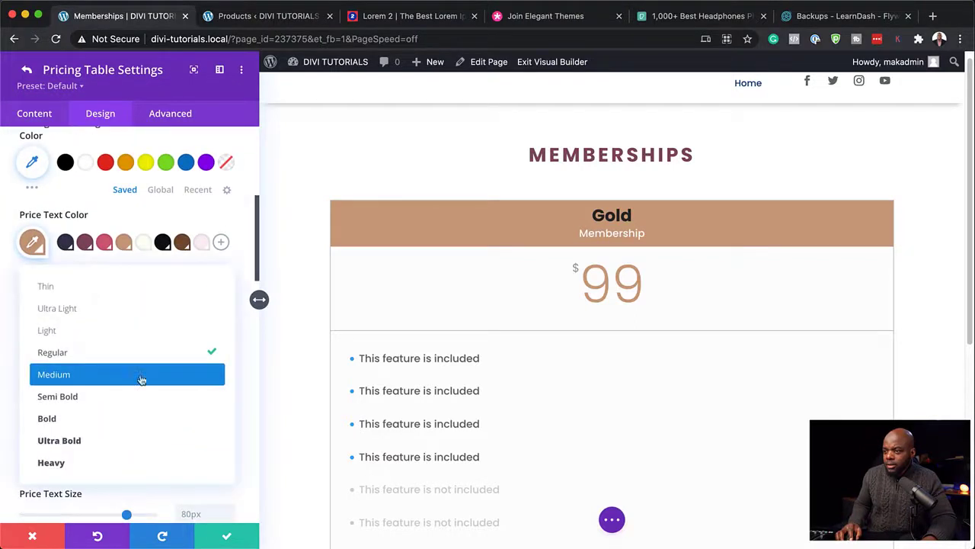
{"action": "left_click", "coordinate": [128, 419]}
{"action": "left_click", "coordinate": [124, 370]}
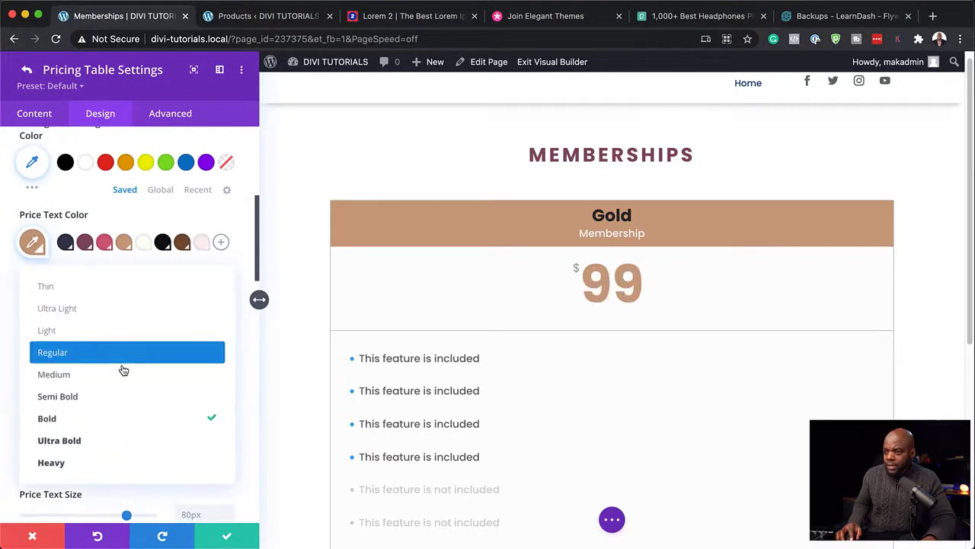
{"action": "left_click", "coordinate": [107, 376]}
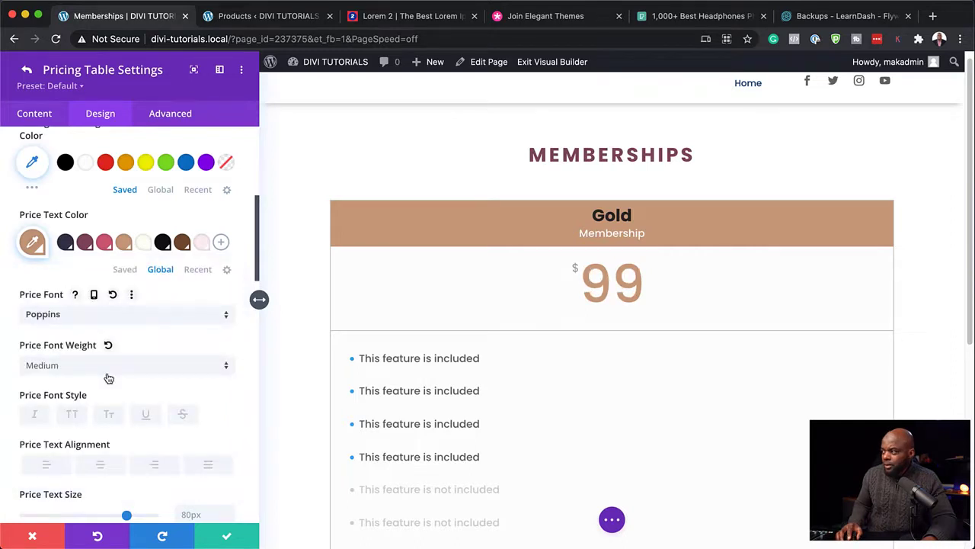
- Set the border color of the Gold table's pricing area to the global tan #c89b7b and return to the Pricing Tables settings
{"action": "scroll", "coordinate": [621, 402], "scroll_direction": "down", "scroll_amount": 3}
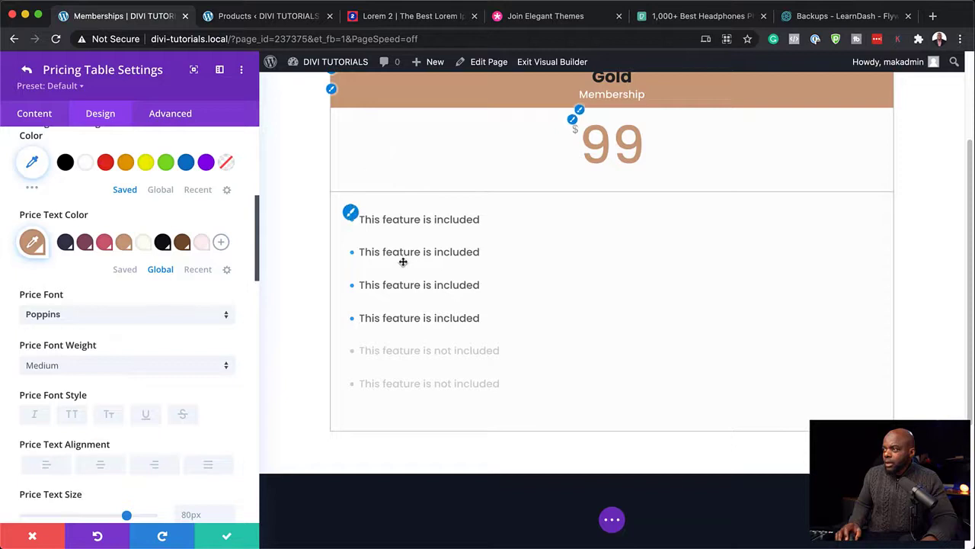
{"action": "scroll", "coordinate": [400, 259], "scroll_direction": "up", "scroll_amount": 2}
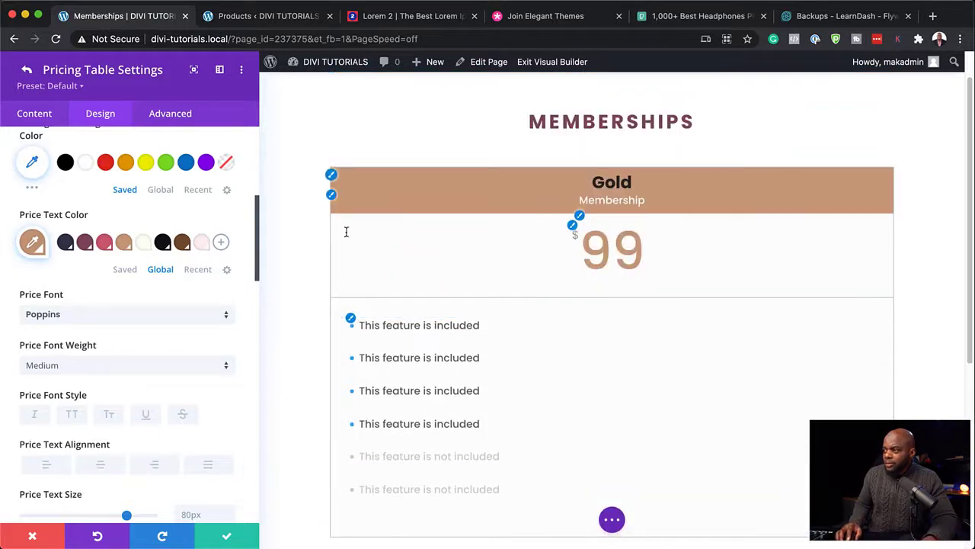
{"action": "scroll", "coordinate": [154, 389], "scroll_direction": "down", "scroll_amount": 2}
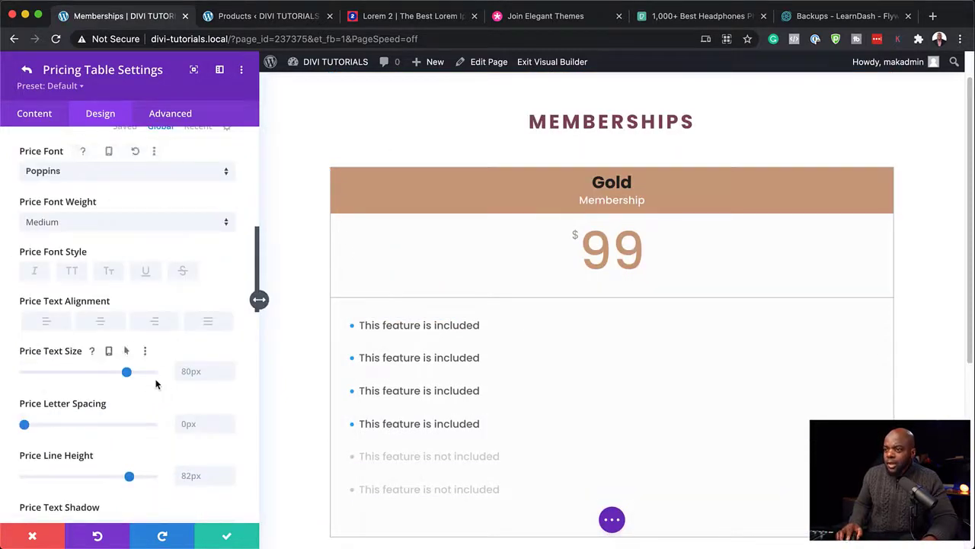
{"action": "scroll", "coordinate": [154, 384], "scroll_direction": "down", "scroll_amount": 10}
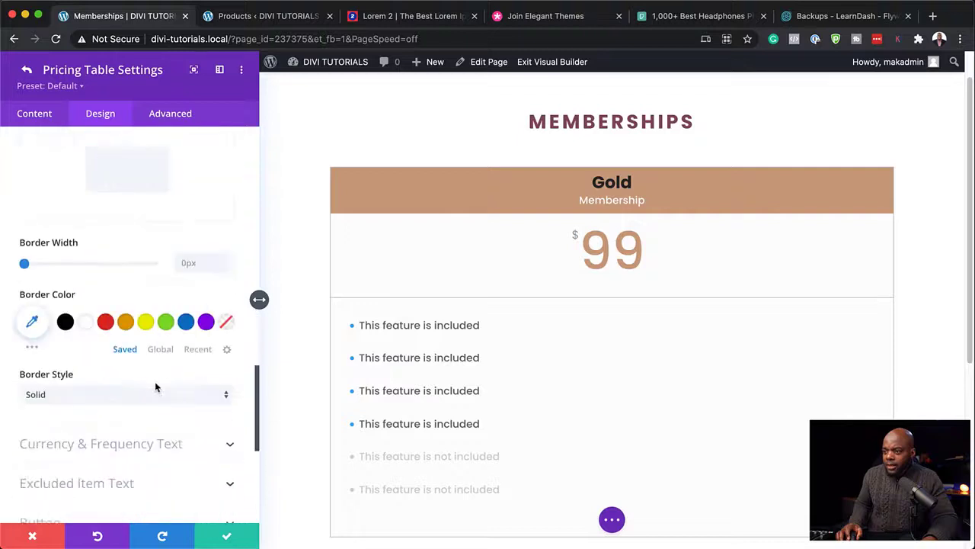
{"action": "scroll", "coordinate": [154, 387], "scroll_direction": "down", "scroll_amount": 1}
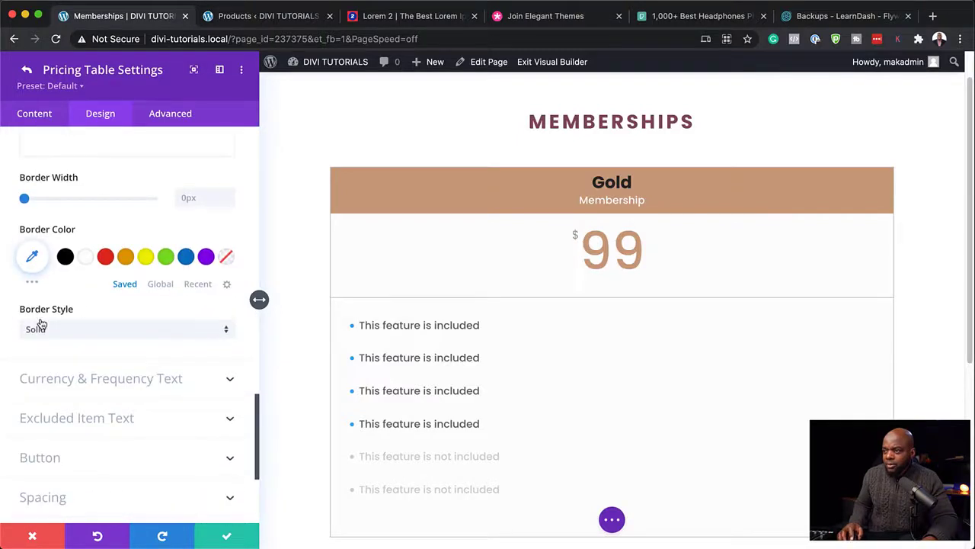
{"action": "left_click", "coordinate": [161, 284]}
{"action": "left_click", "coordinate": [122, 259]}
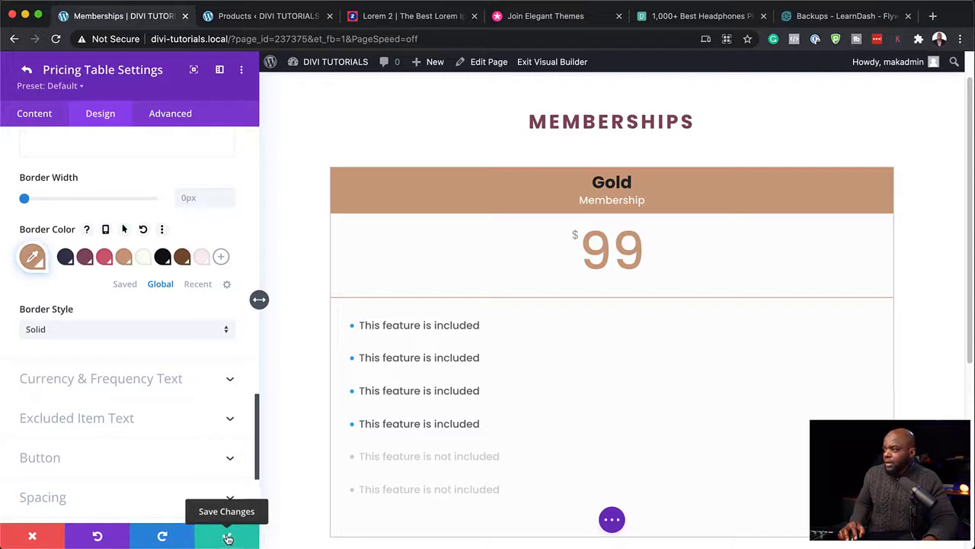
{"action": "left_click", "coordinate": [29, 69]}
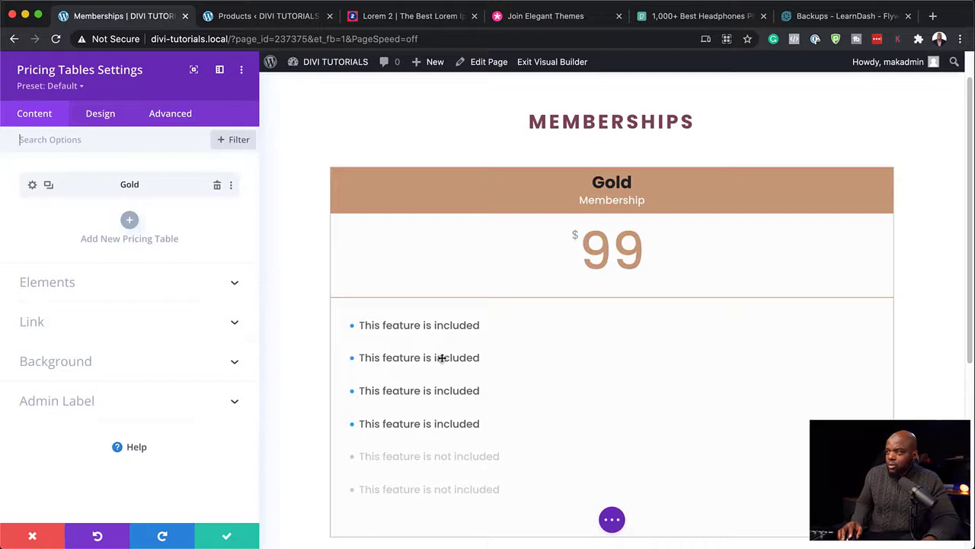
- Mark the third and fourth features in the Gold table's body as not included by changing their + prefixes to -
{"action": "left_click", "coordinate": [33, 186]}
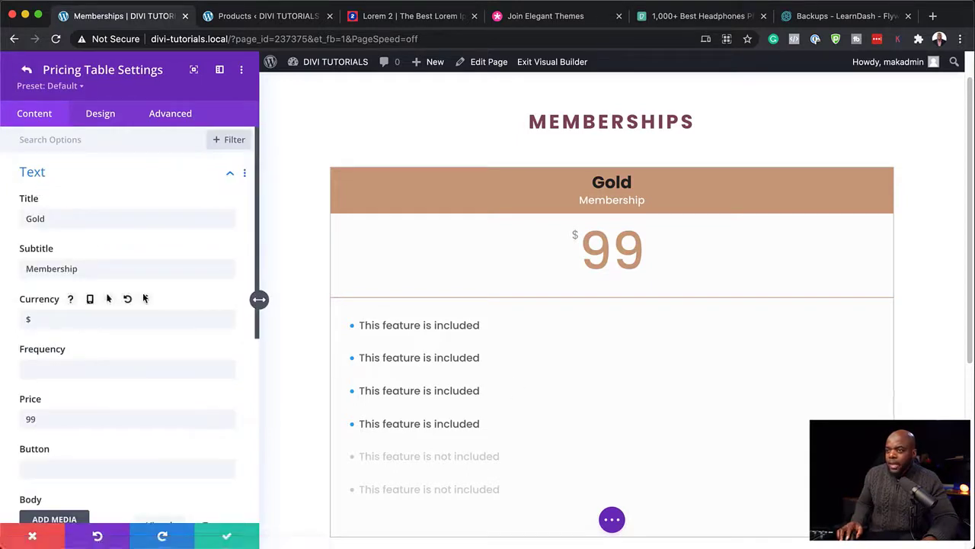
{"action": "scroll", "coordinate": [144, 298], "scroll_direction": "down", "scroll_amount": 8}
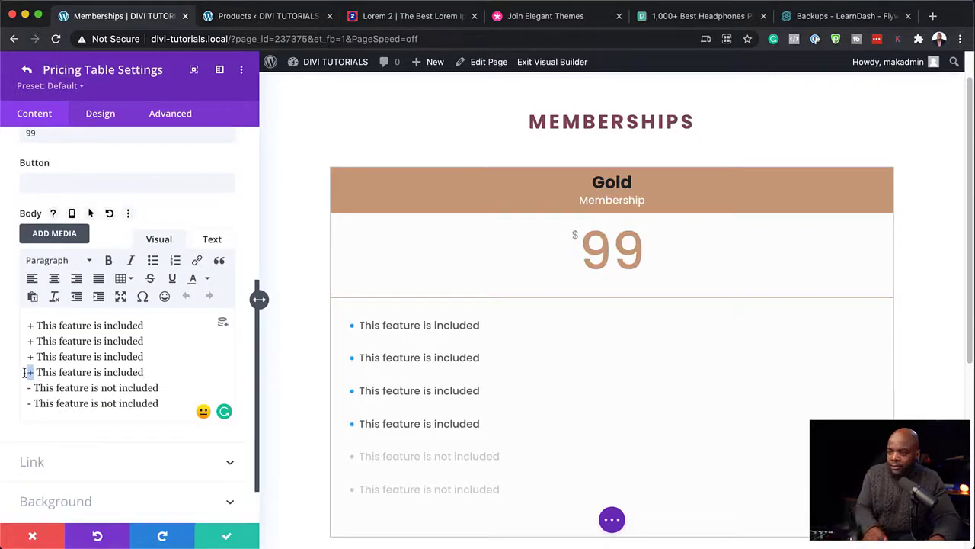
{"action": "type", "text": "-"}
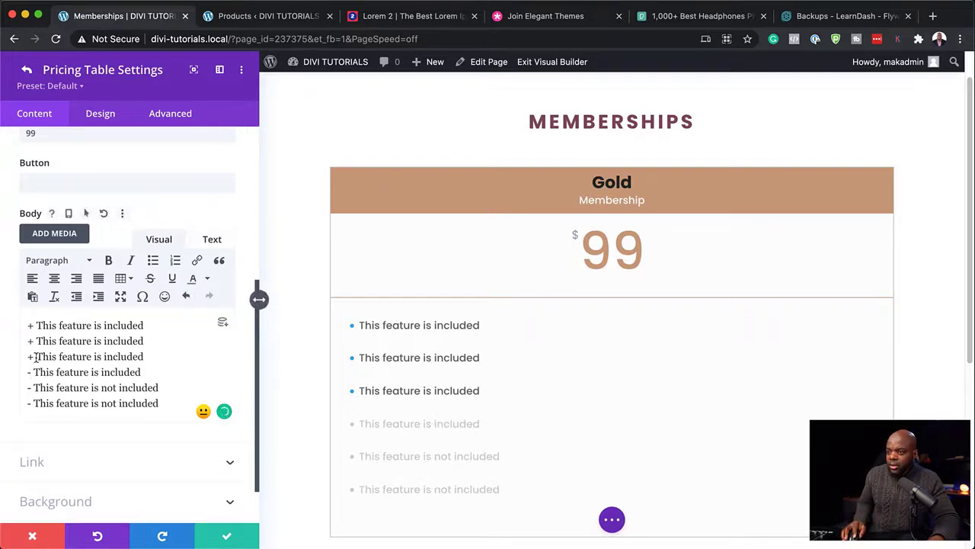
{"action": "type", "text": "-"}
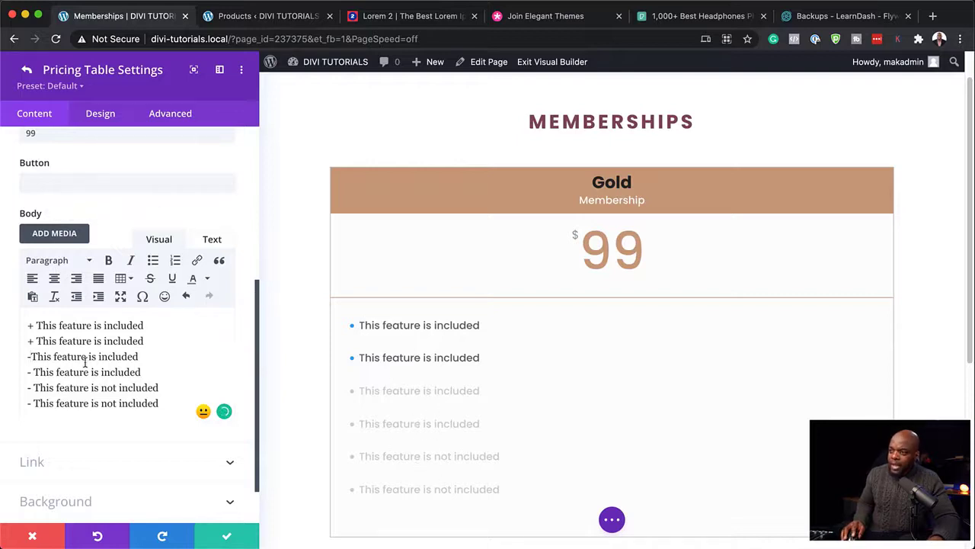
- Replace the text of the Gold table's first two included features with "Articles" and "Downloads"
{"action": "left_click_drag", "start_coordinate": [36, 325], "coordinate": [144, 321]}
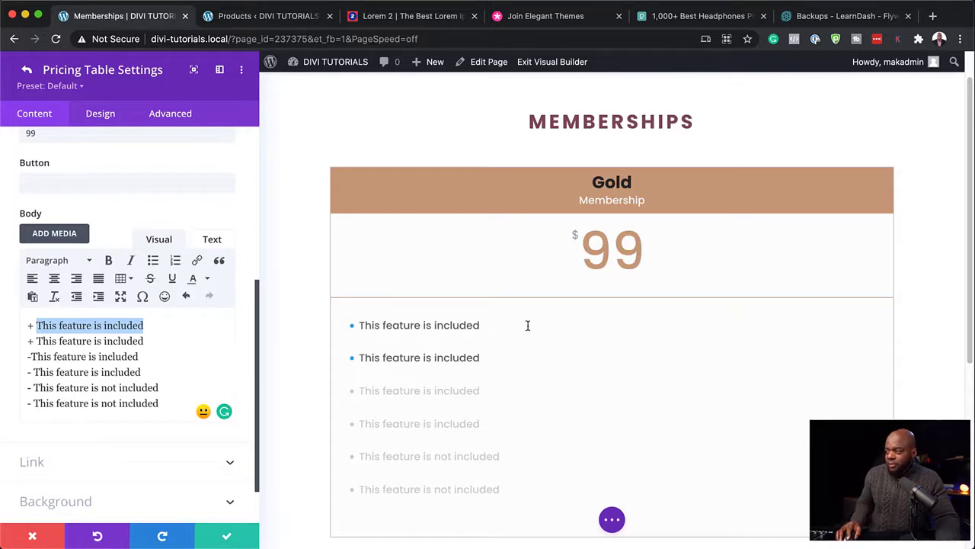
{"action": "type", "text": "A"}
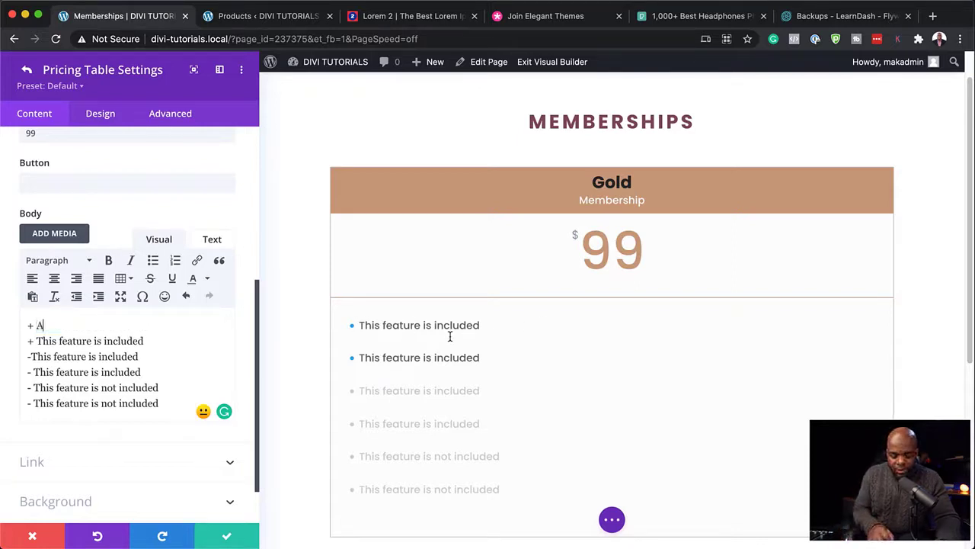
{"action": "type", "text": "rticles"}
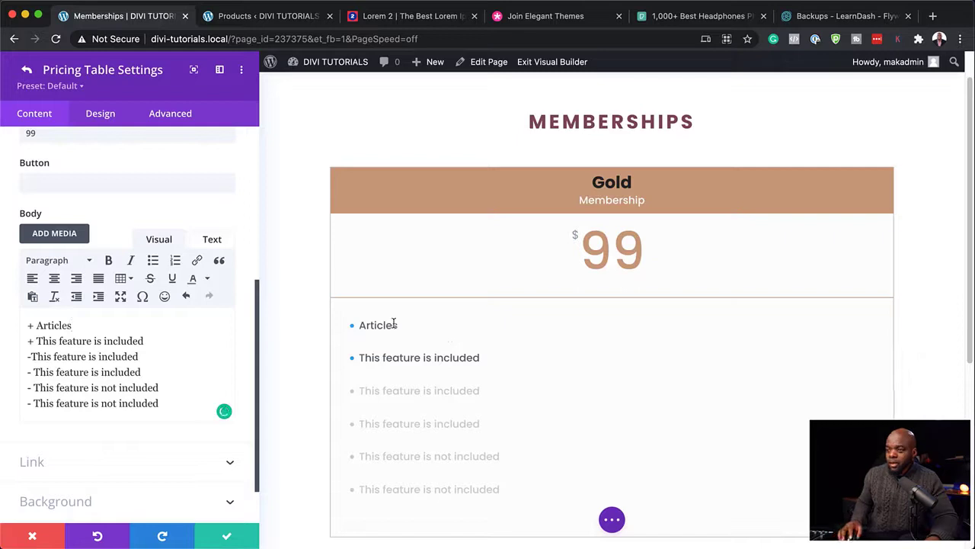
{"action": "left_click_drag", "start_coordinate": [37, 340], "coordinate": [181, 343]}
{"action": "type", "text": "V"}
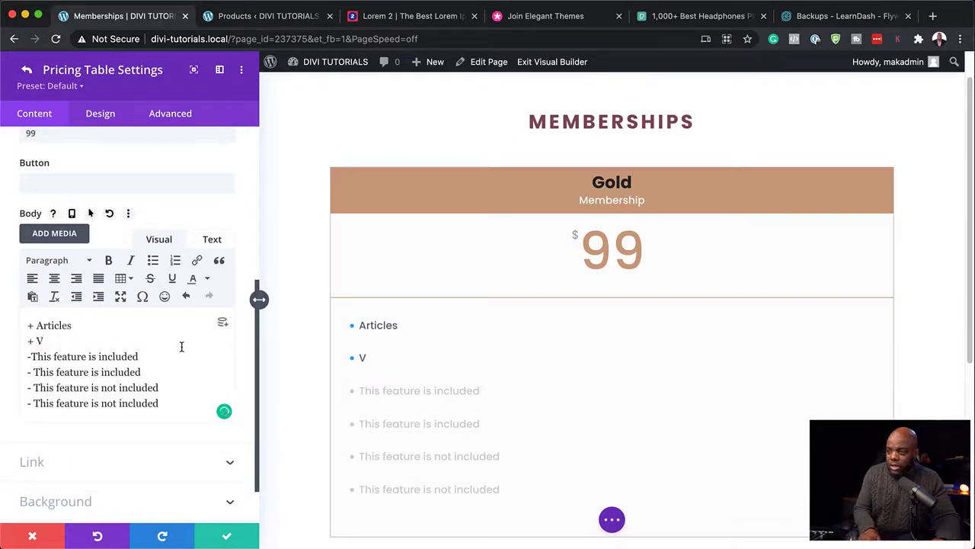
{"action": "key", "text": "BackSpace"}
{"action": "type", "text": "Downloads"}
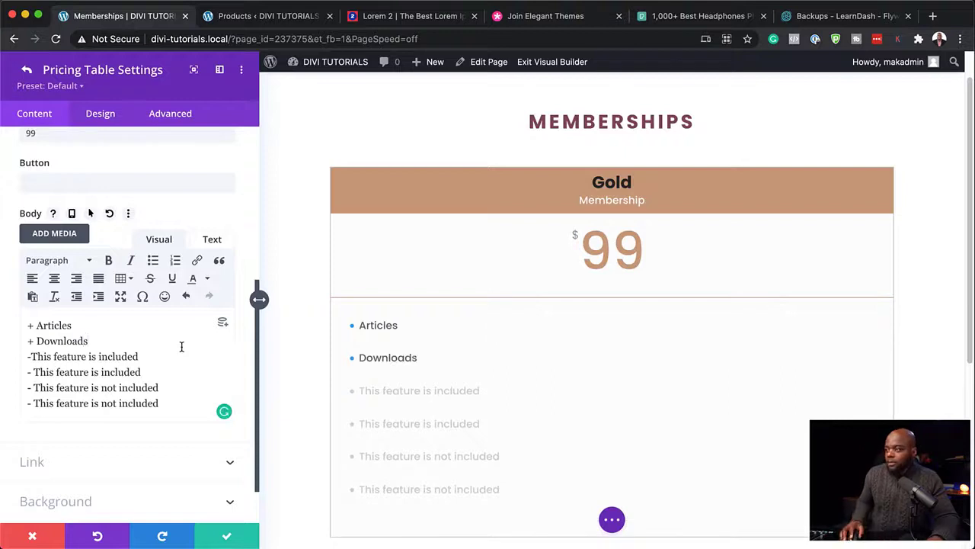
- Save the Gold pricing table's settings and duplicate the table
{"action": "left_click", "coordinate": [227, 539]}
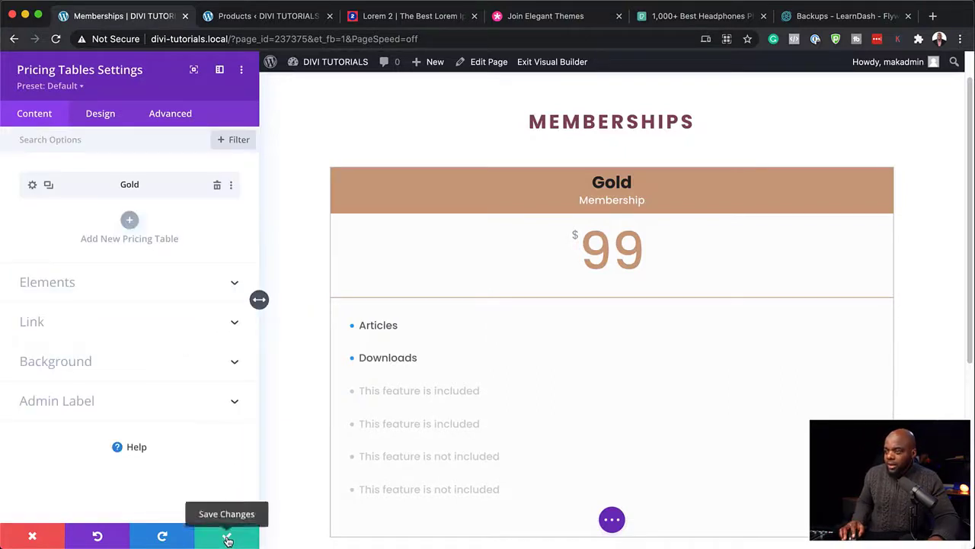
{"action": "left_click", "coordinate": [48, 186]}
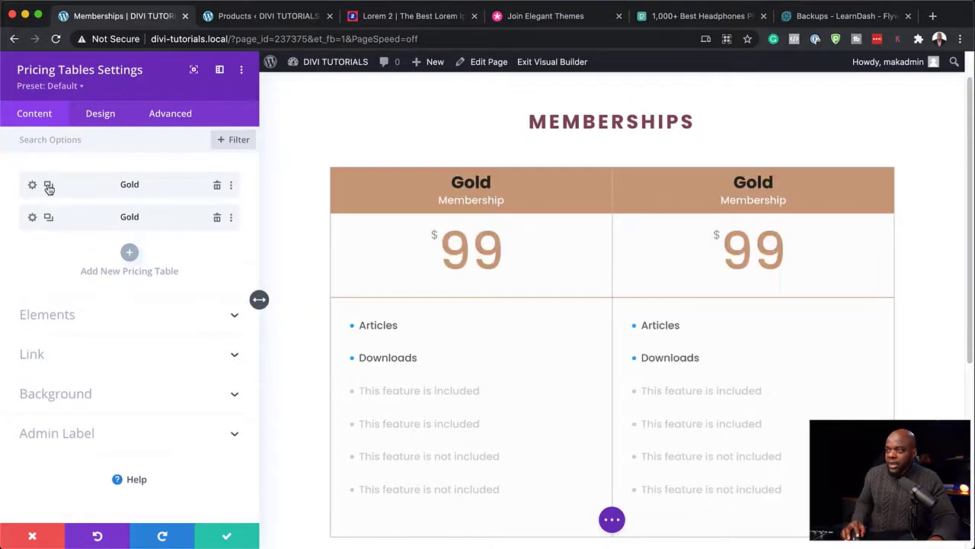
- Duplicate the Gold pricing table once more and retitle the middle copy "Silver"
{"action": "left_click", "coordinate": [48, 219]}
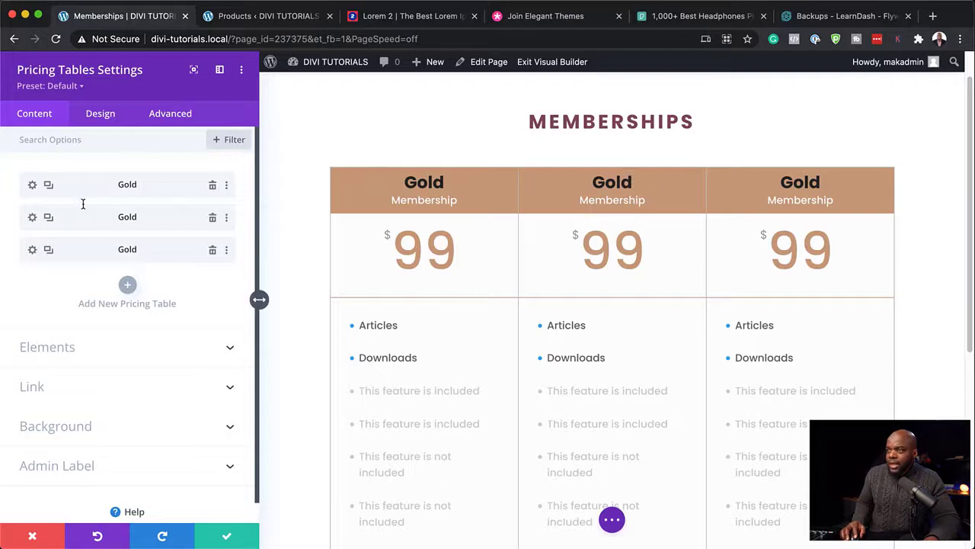
{"action": "left_click", "coordinate": [33, 218]}
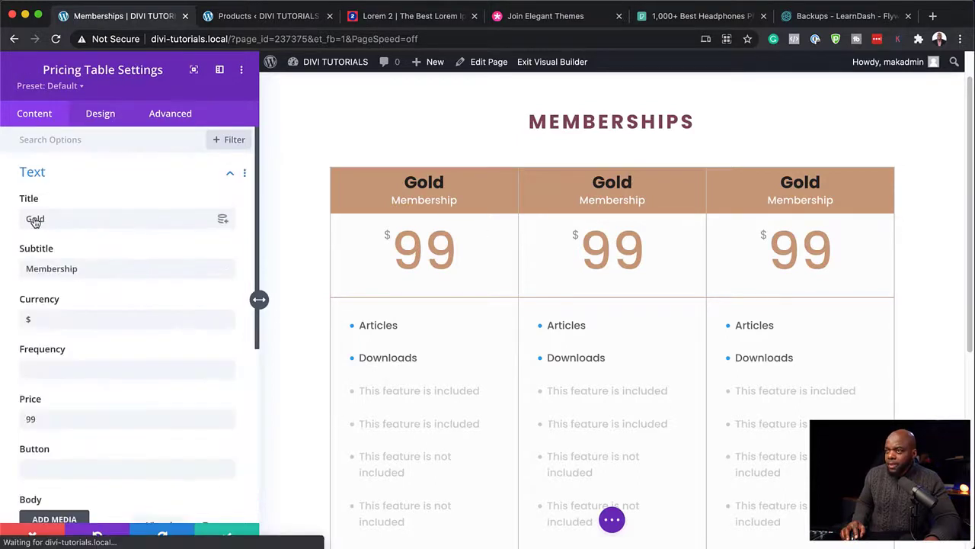
{"action": "left_click", "coordinate": [72, 222]}
{"action": "left_click_drag", "start_coordinate": [67, 220], "coordinate": [6, 217]}
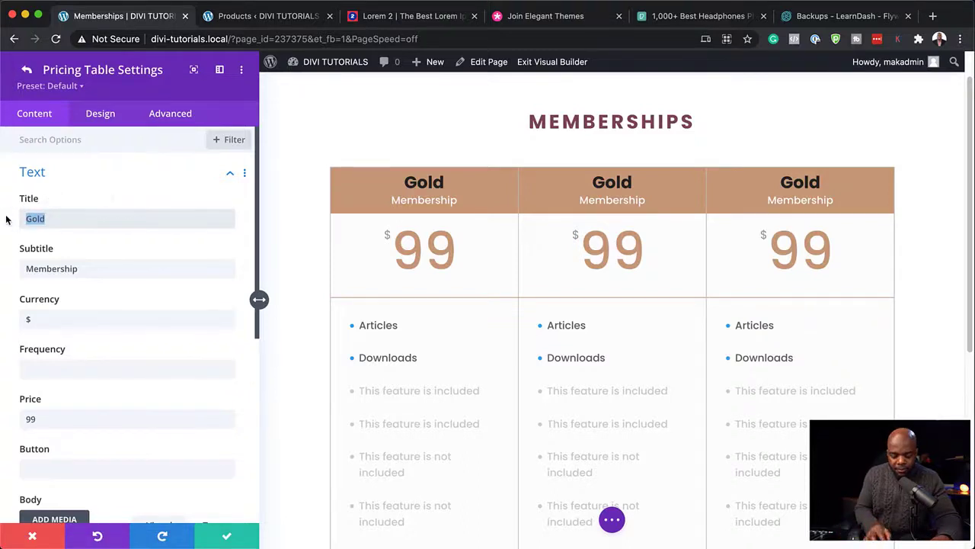
{"action": "type", "text": "Silver"}
- Check the Silver product's price in the WooCommerce products list and set the Silver table's price to 49
{"action": "left_click", "coordinate": [287, 16]}
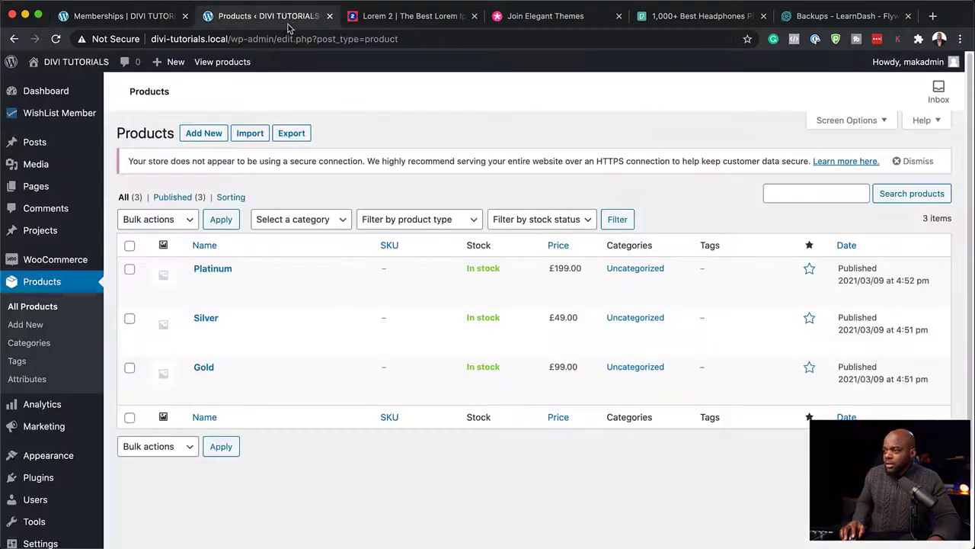
{"action": "left_click", "coordinate": [143, 19]}
{"action": "double_click", "coordinate": [31, 420]}
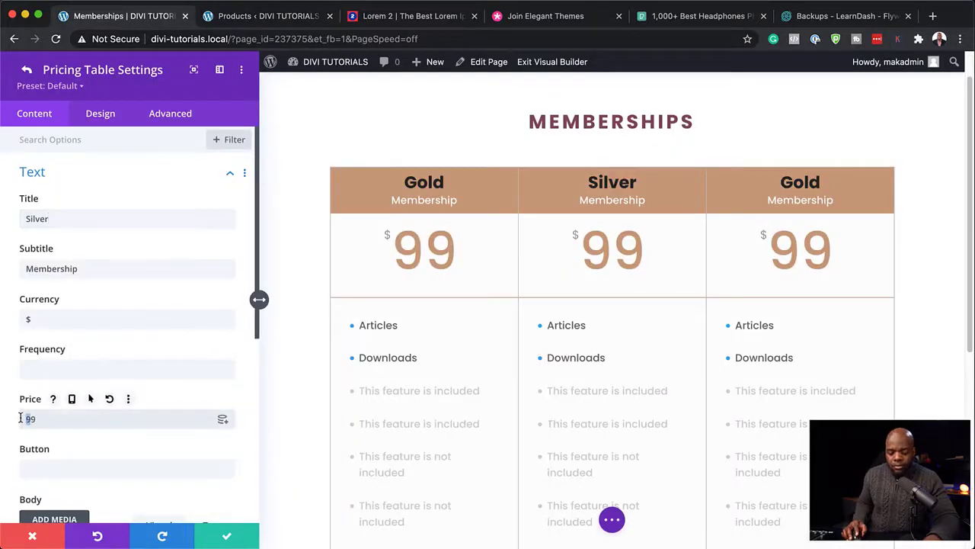
{"action": "type", "text": "49"}
- Add a "Become A Member" button to the Silver table with # as its button link URL
{"action": "scroll", "coordinate": [164, 412], "scroll_direction": "down", "scroll_amount": 2}
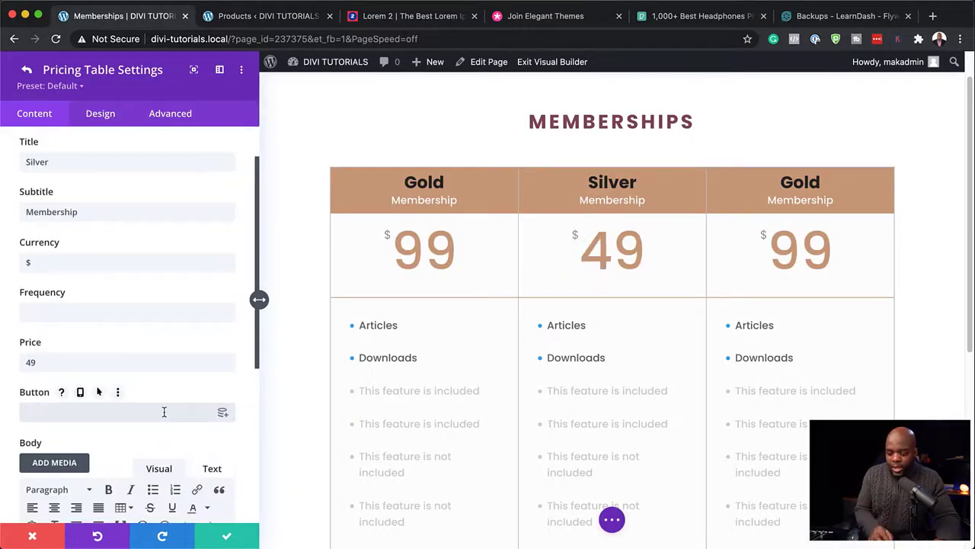
{"action": "type", "text": "Become A Member"}
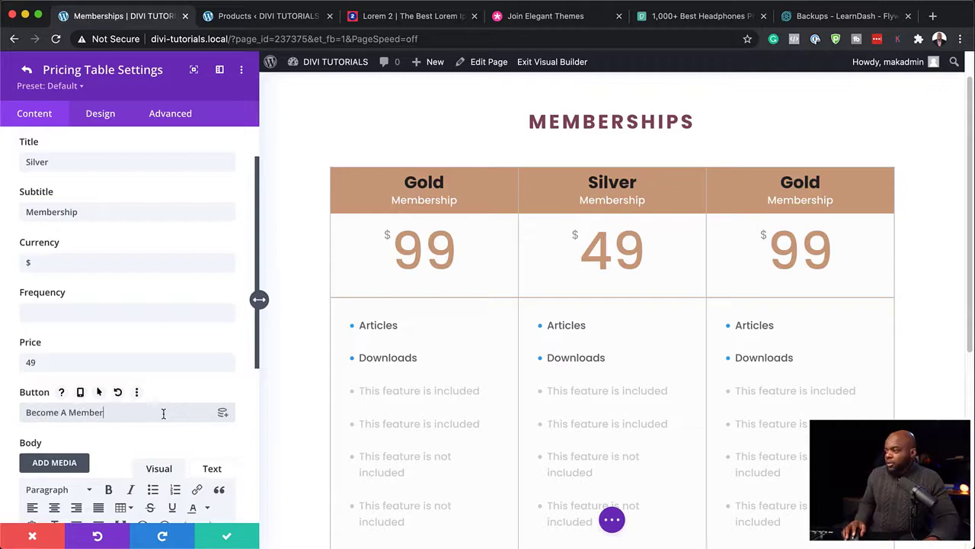
{"action": "scroll", "coordinate": [719, 387], "scroll_direction": "down", "scroll_amount": 4}
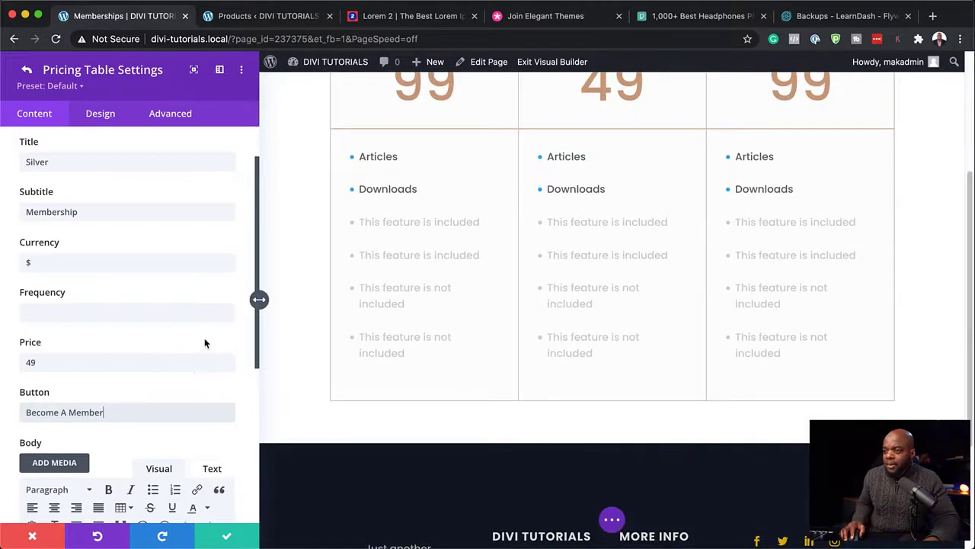
{"action": "scroll", "coordinate": [205, 343], "scroll_direction": "down", "scroll_amount": 5}
{"action": "left_click", "coordinate": [127, 407]}
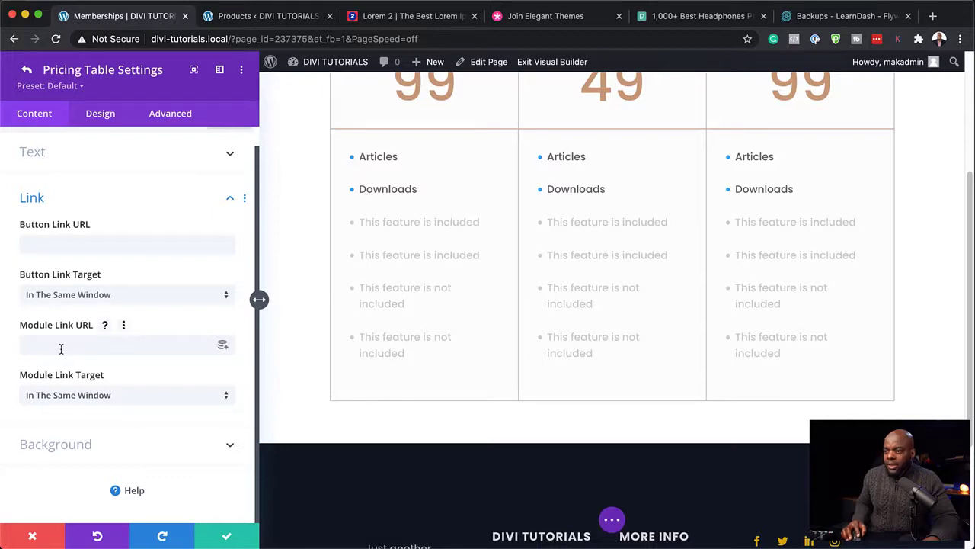
{"action": "left_click", "coordinate": [74, 241]}
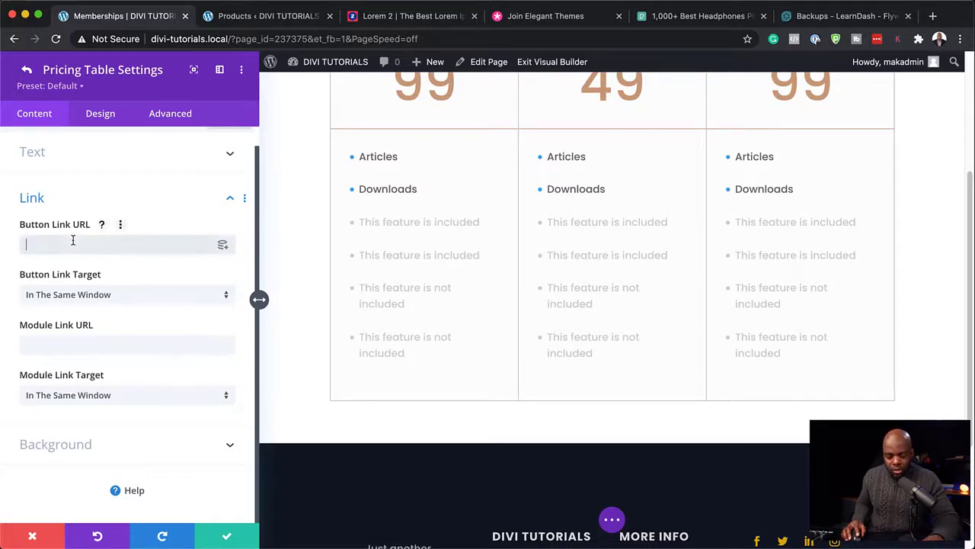
{"action": "type", "text": "#"}
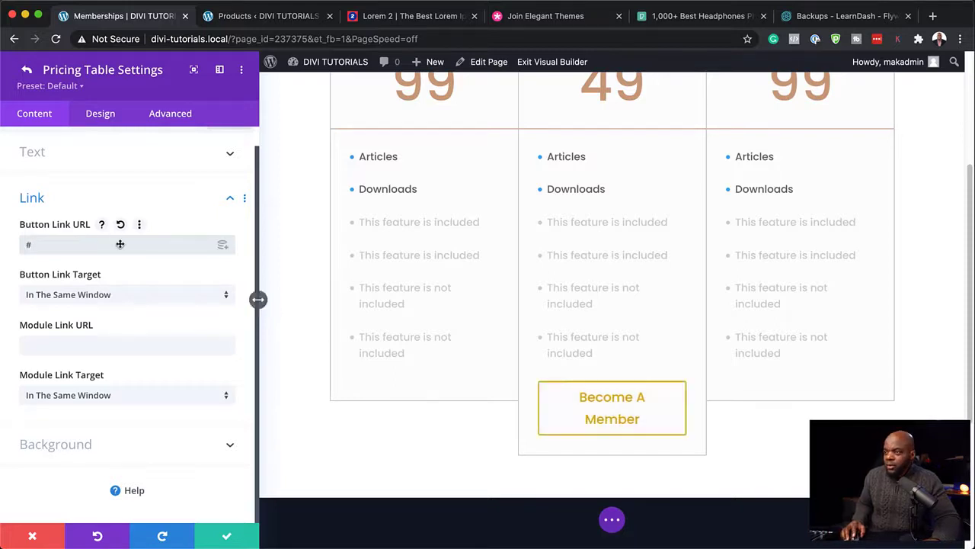
- Turn on custom styles for the Silver table's button in its design settings
{"action": "scroll", "coordinate": [123, 248], "scroll_direction": "up", "scroll_amount": 1}
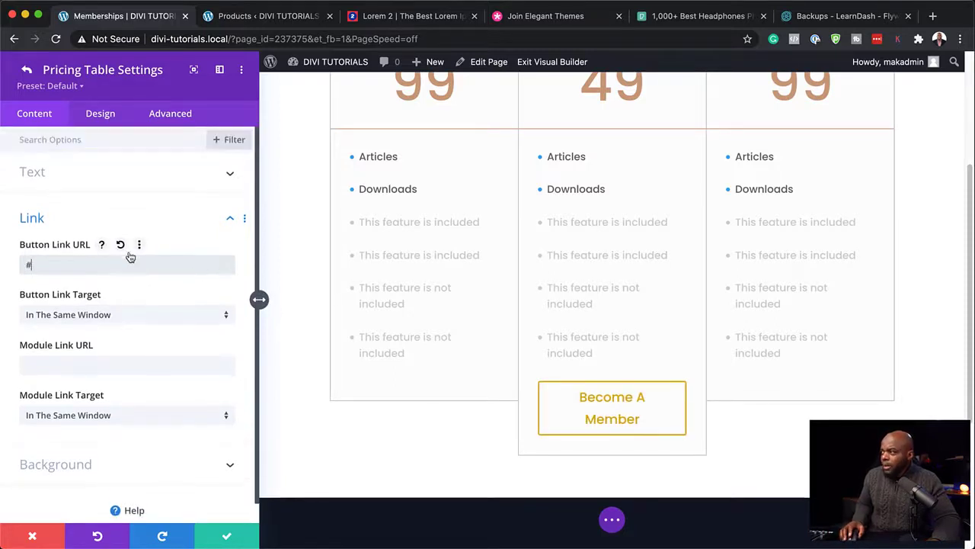
{"action": "scroll", "coordinate": [660, 308], "scroll_direction": "up", "scroll_amount": 4}
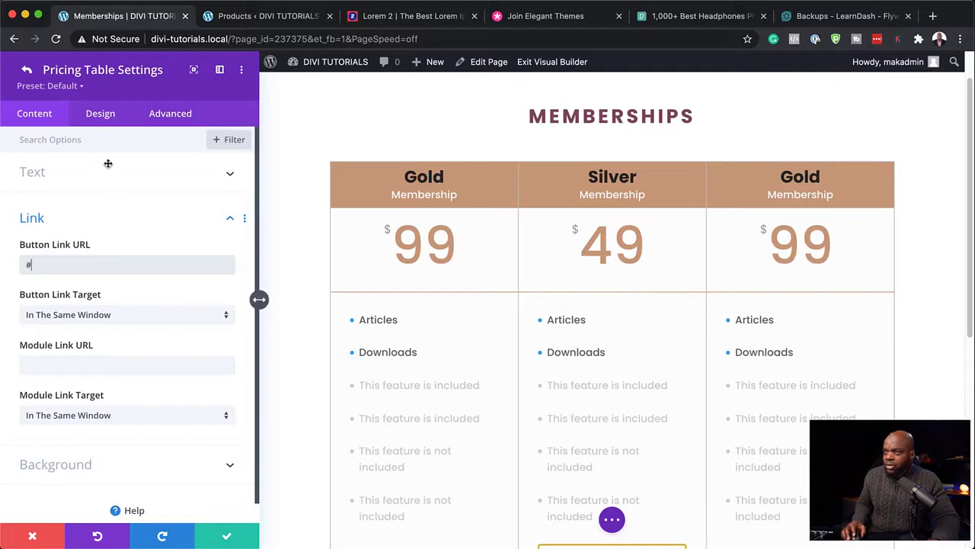
{"action": "left_click", "coordinate": [107, 115]}
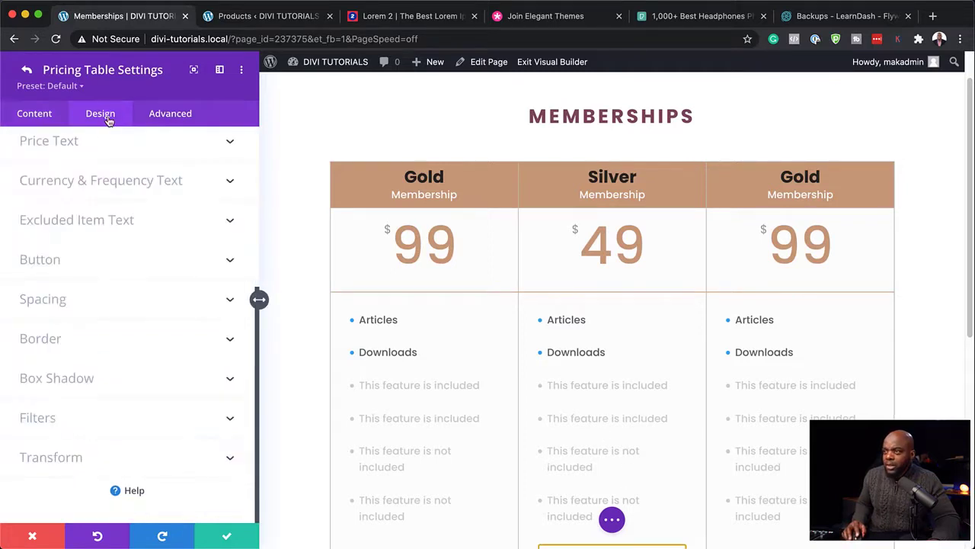
{"action": "left_click", "coordinate": [85, 261]}
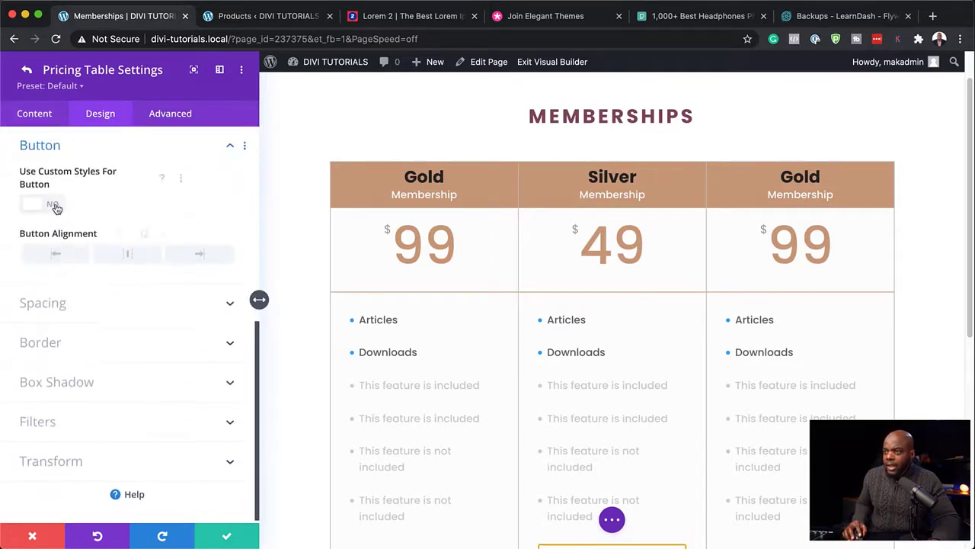
{"action": "left_click", "coordinate": [55, 207]}
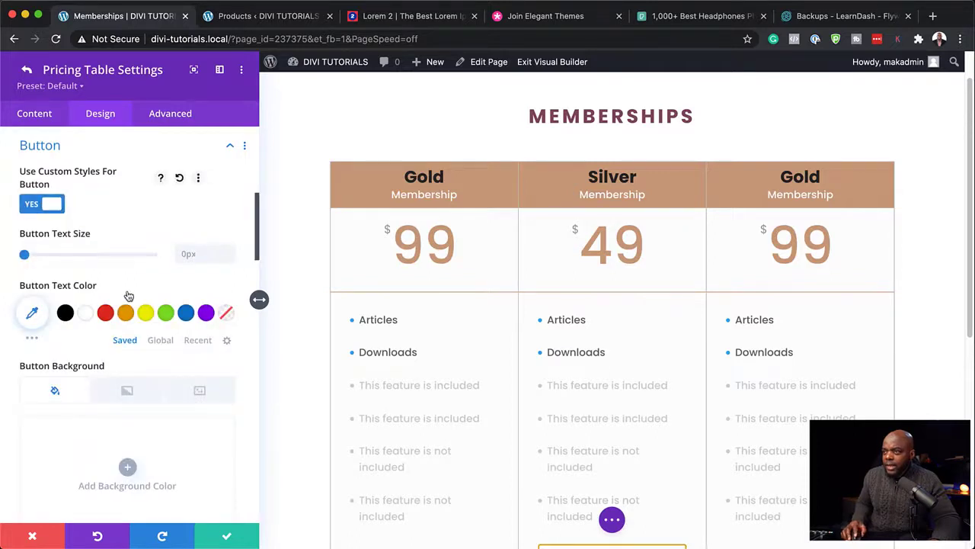
- Set the Silver table's button text size to 18px and save the table's settings
{"action": "scroll", "coordinate": [415, 331], "scroll_direction": "down", "scroll_amount": 1}
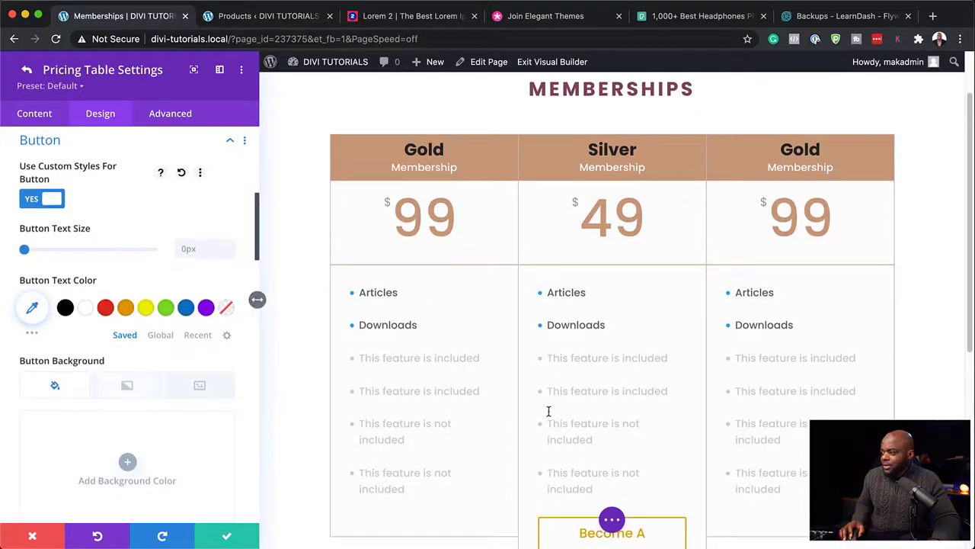
{"action": "scroll", "coordinate": [549, 410], "scroll_direction": "down", "scroll_amount": 5}
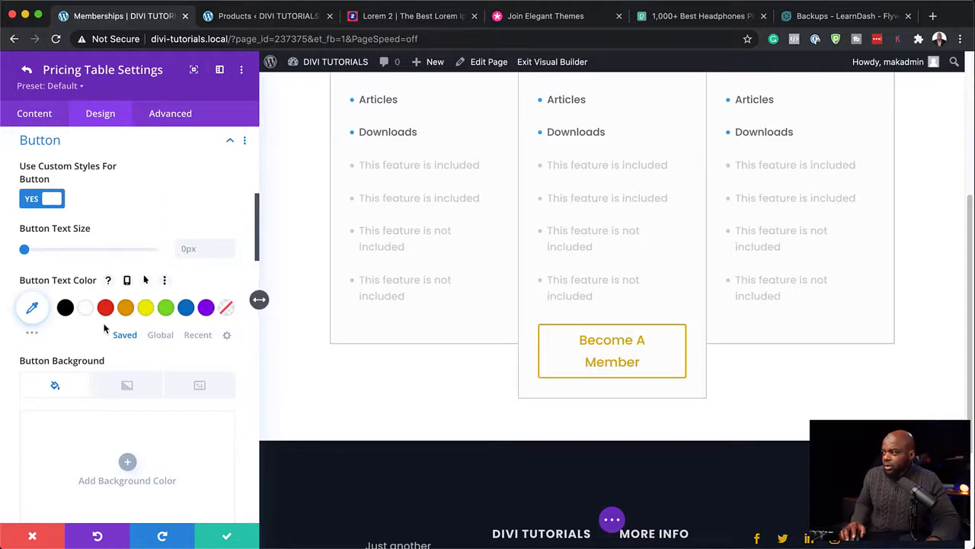
{"action": "scroll", "coordinate": [141, 387], "scroll_direction": "down", "scroll_amount": 3}
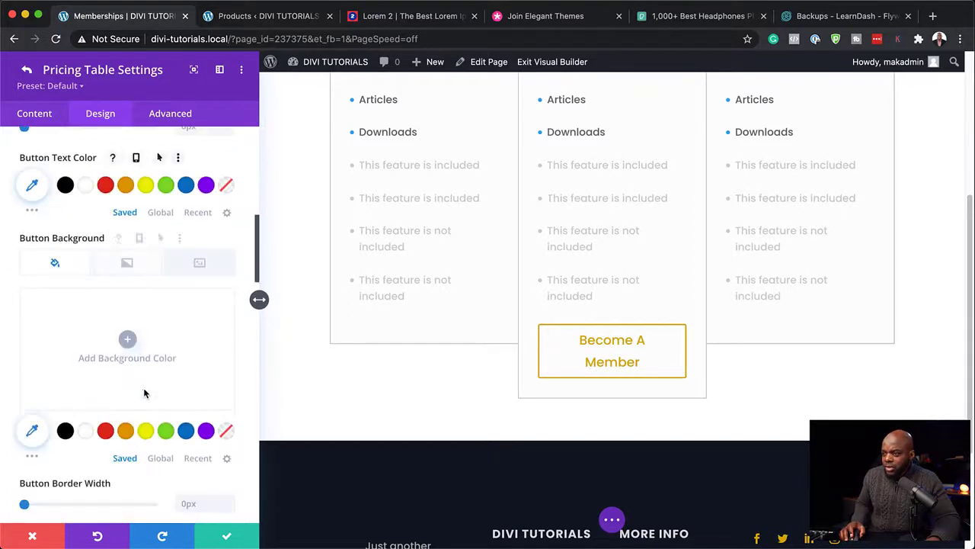
{"action": "scroll", "coordinate": [143, 387], "scroll_direction": "down", "scroll_amount": 2}
{"action": "scroll", "coordinate": [143, 392], "scroll_direction": "down", "scroll_amount": 2}
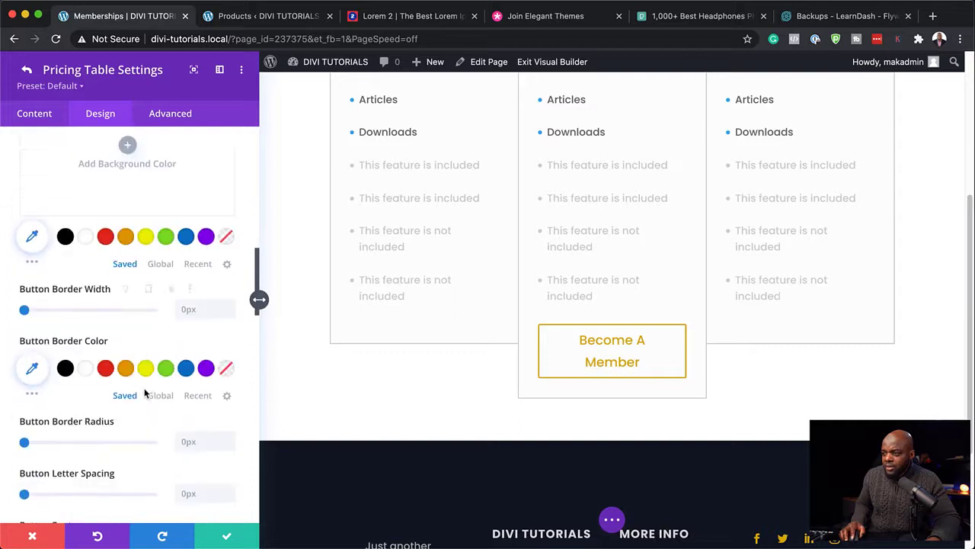
{"action": "scroll", "coordinate": [143, 392], "scroll_direction": "up", "scroll_amount": 9}
{"action": "left_click_drag", "start_coordinate": [25, 324], "coordinate": [45, 324]}
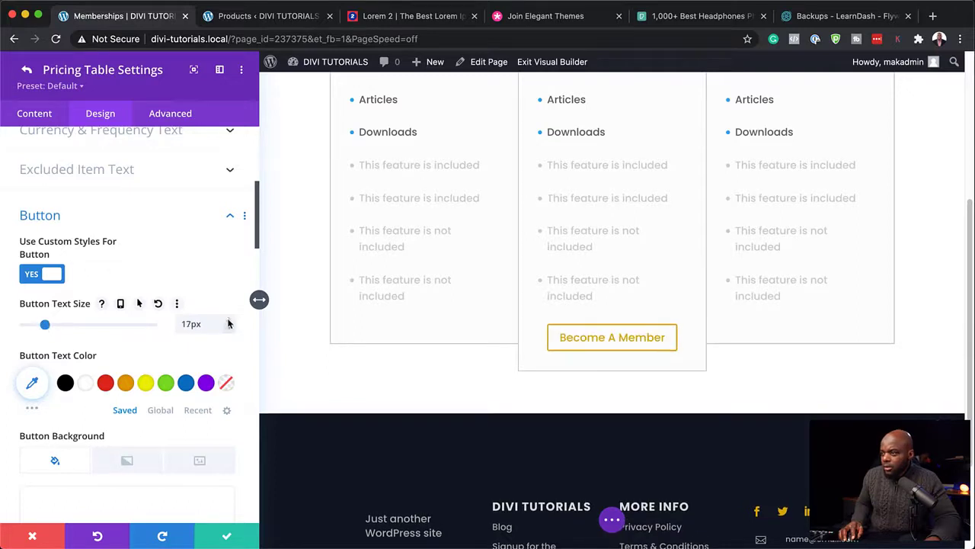
{"action": "key", "text": "Up"}
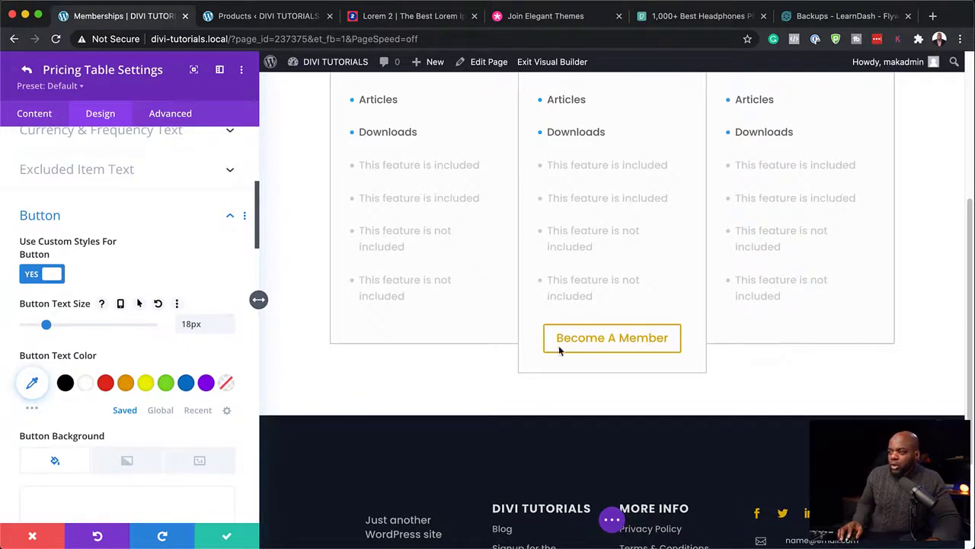
{"action": "left_click", "coordinate": [227, 538]}
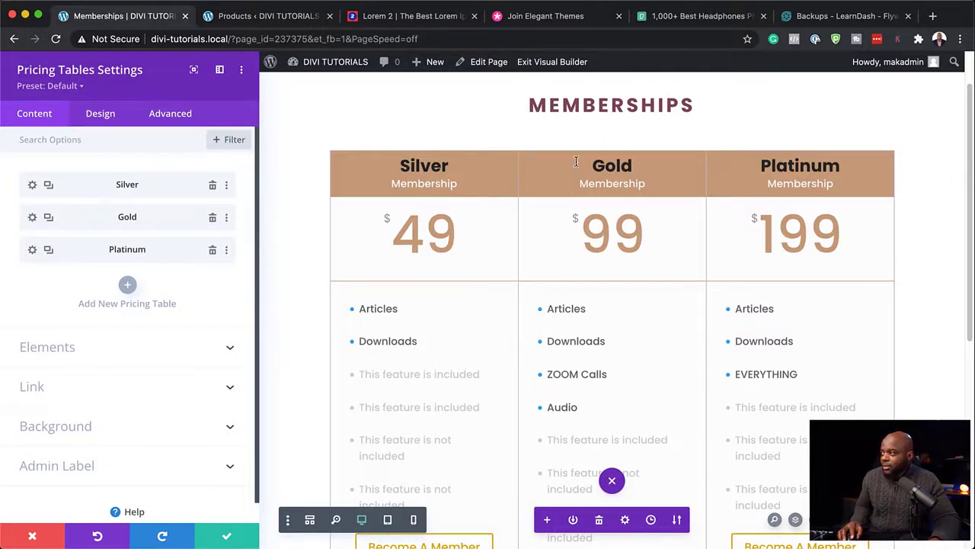
- Make the Gold table the featured one, then save its settings and the whole Pricing Tables module
{"action": "left_click", "coordinate": [33, 219]}
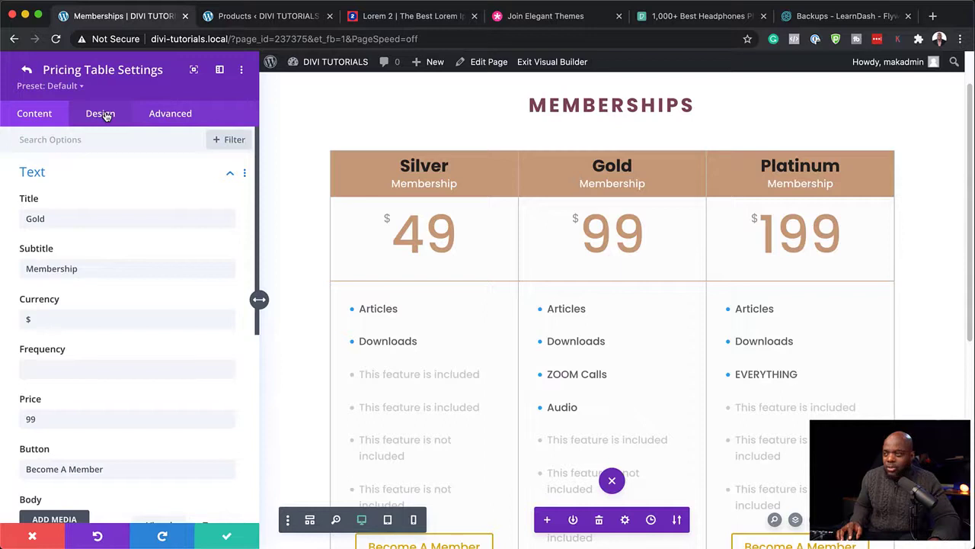
{"action": "left_click", "coordinate": [107, 116]}
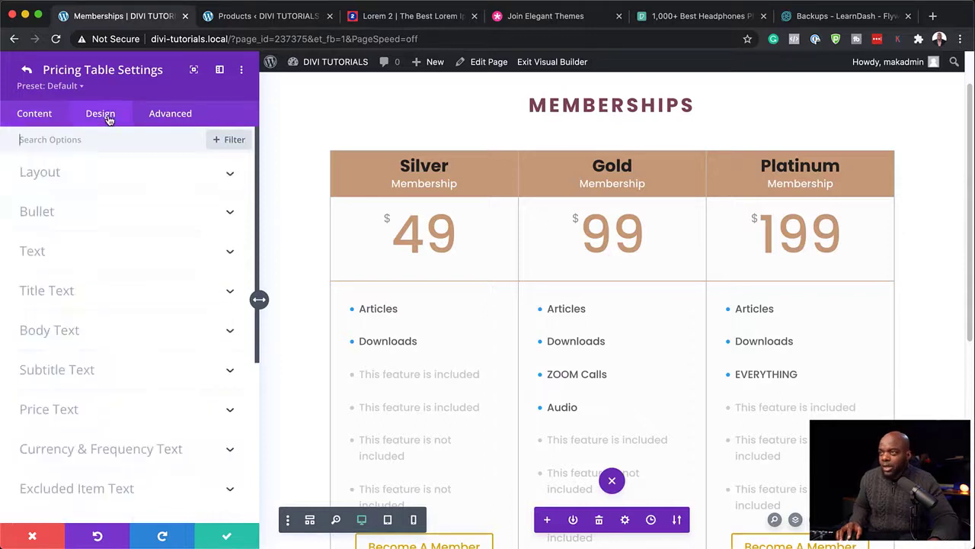
{"action": "left_click", "coordinate": [68, 178]}
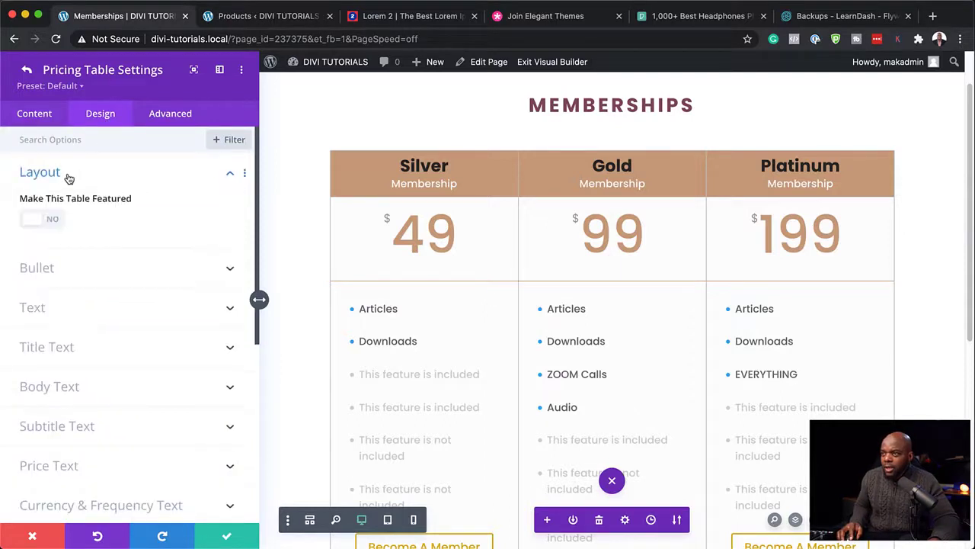
{"action": "left_click", "coordinate": [53, 221]}
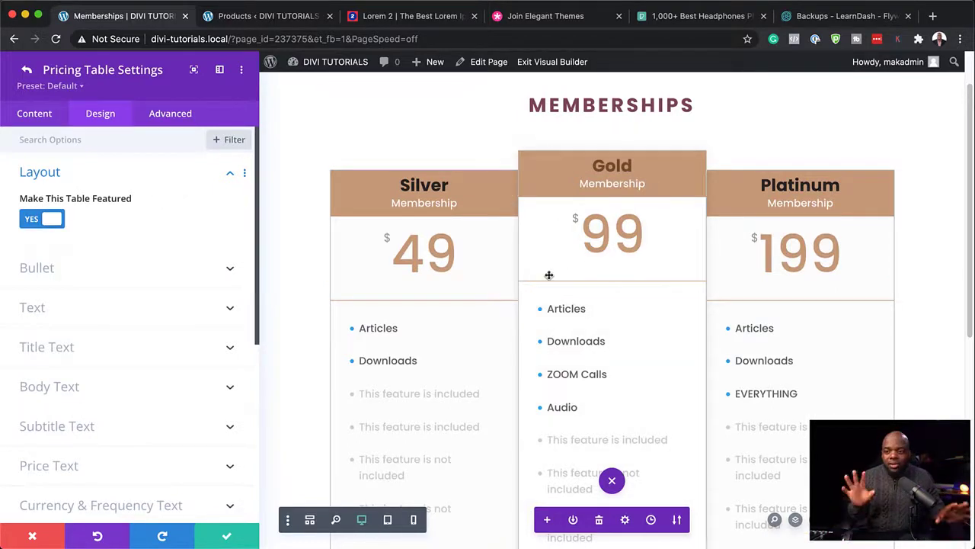
{"action": "scroll", "coordinate": [578, 323], "scroll_direction": "down", "scroll_amount": 5}
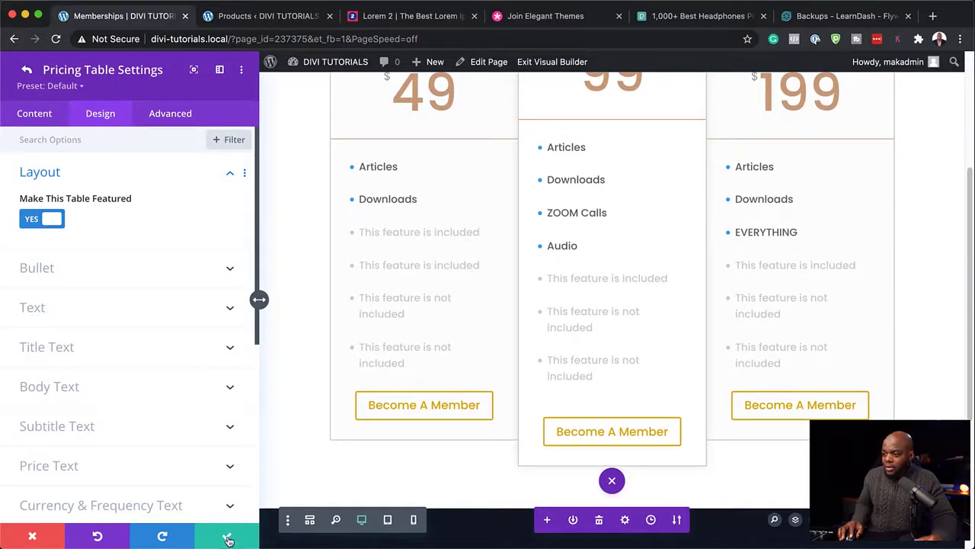
{"action": "left_click", "coordinate": [229, 539]}
{"action": "left_click", "coordinate": [229, 539]}
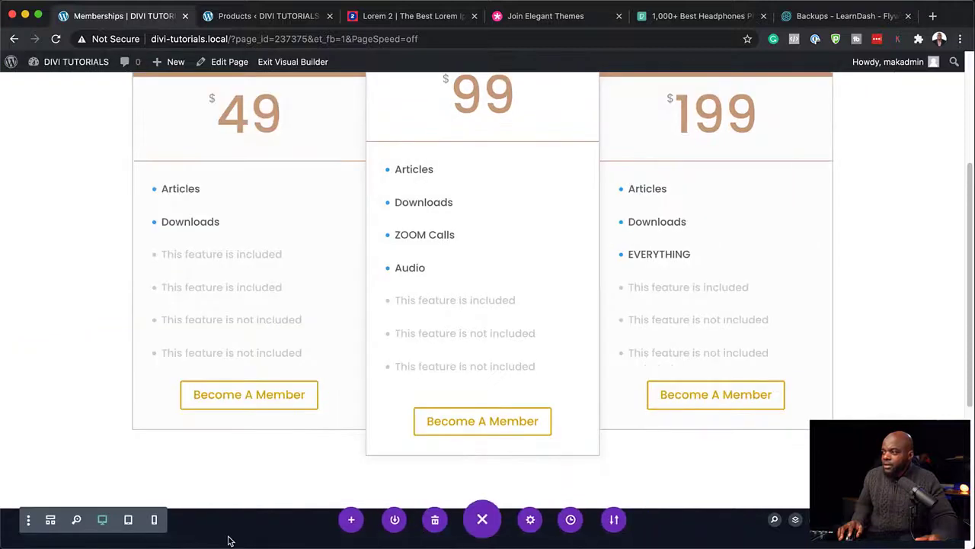
- Return to the WordPress dashboard and add a new page titled "Amazing Solution"
{"action": "scroll", "coordinate": [248, 327], "scroll_direction": "up", "scroll_amount": 3}
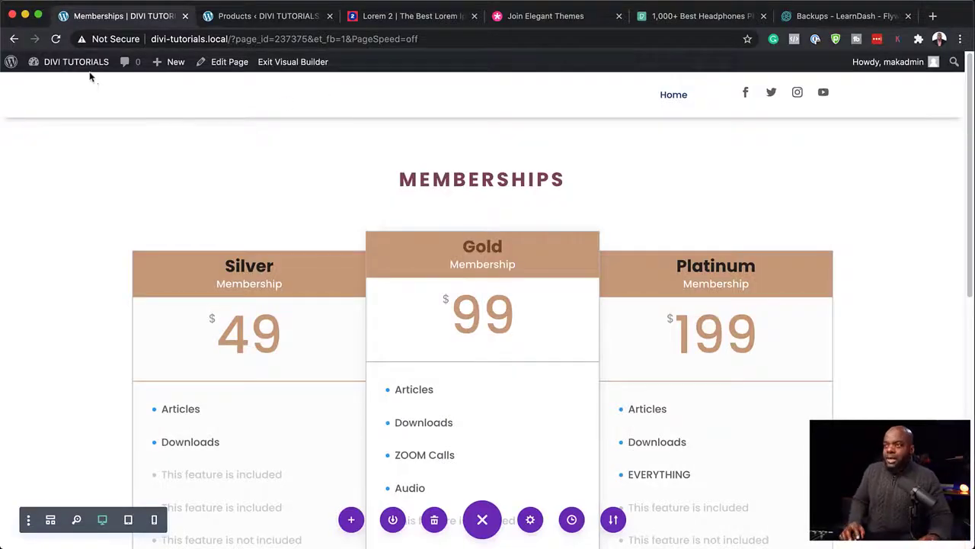
{"action": "mouse_move", "coordinate": [73, 64]}
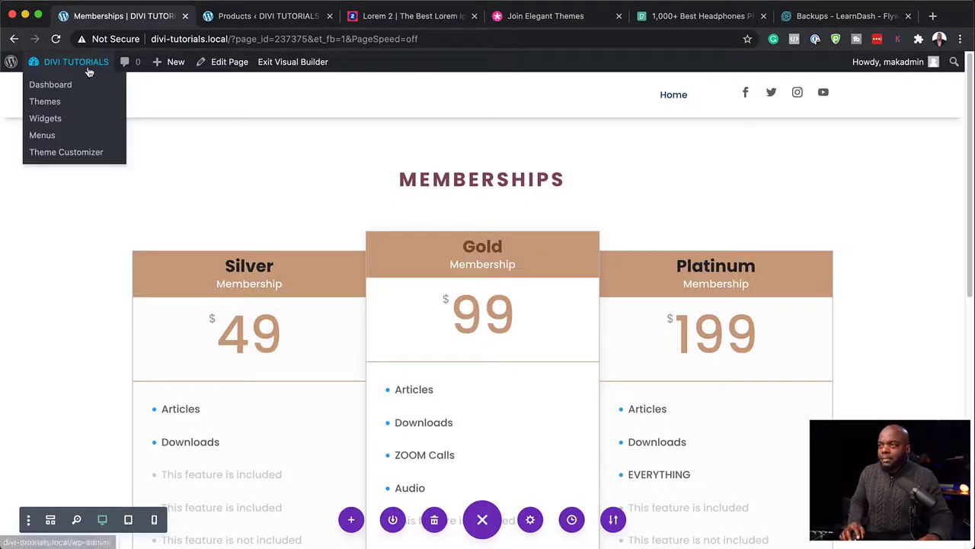
{"action": "left_click", "coordinate": [46, 89]}
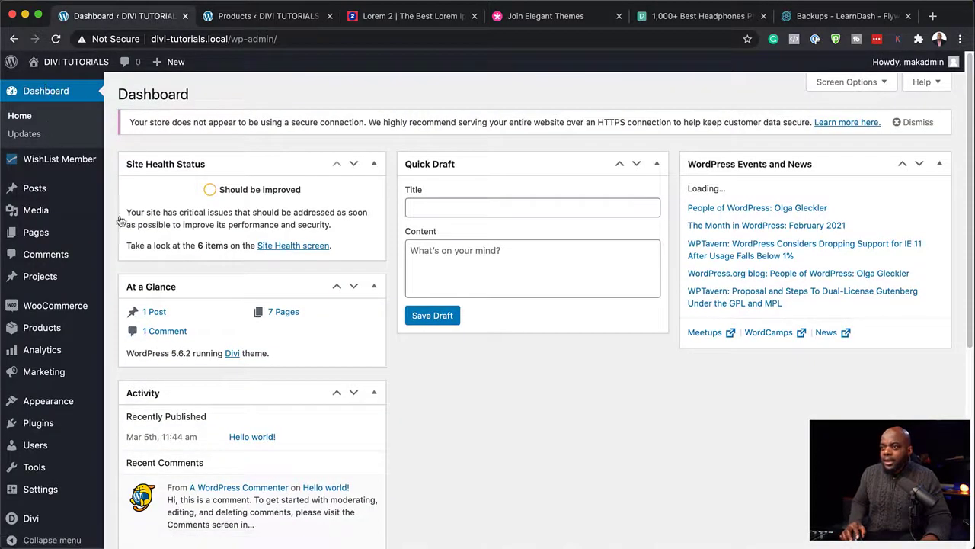
{"action": "mouse_move", "coordinate": [70, 206]}
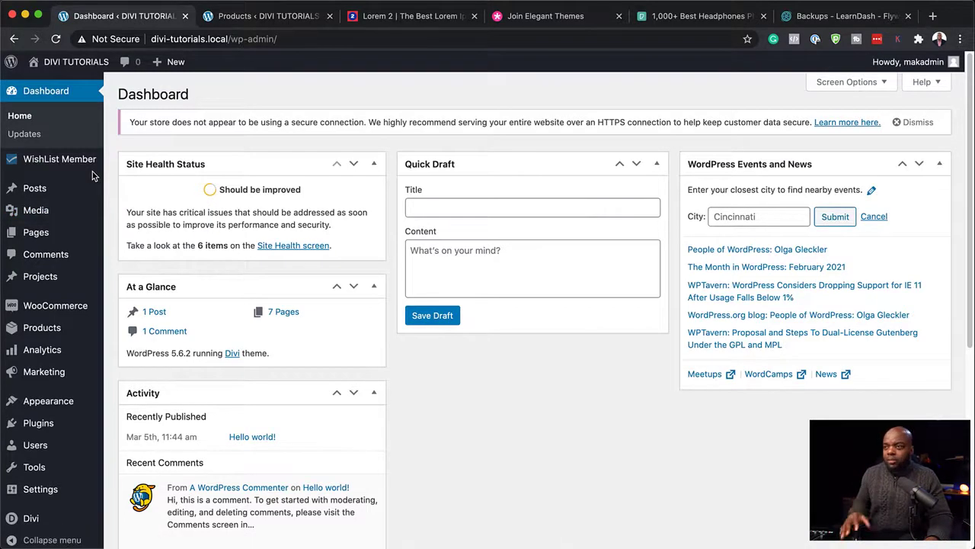
{"action": "mouse_move", "coordinate": [61, 233]}
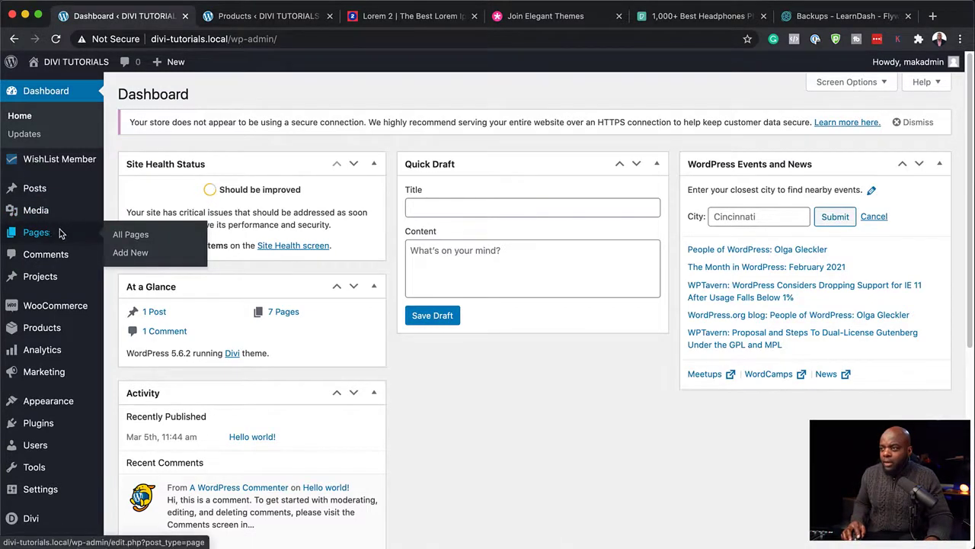
{"action": "left_click", "coordinate": [138, 256]}
{"action": "type", "text": "A"}
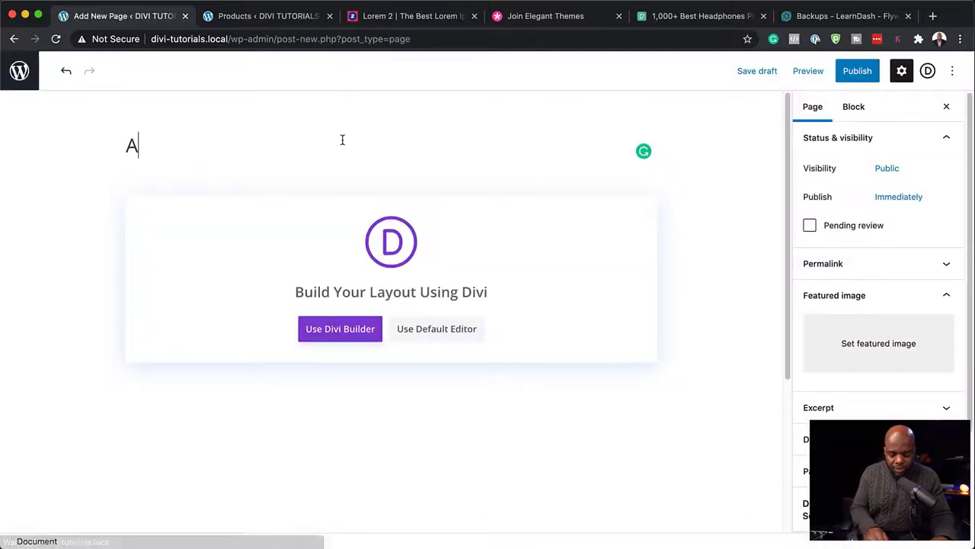
{"action": "type", "text": "mazing Solution"}
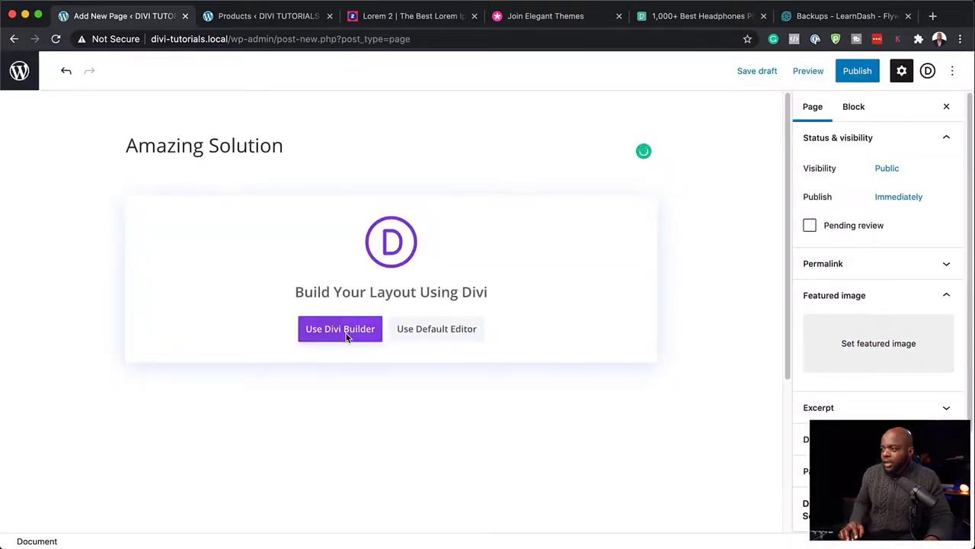
- Build the page from scratch with the Divi Builder, starting with a single-column row
{"action": "left_click", "coordinate": [346, 333]}
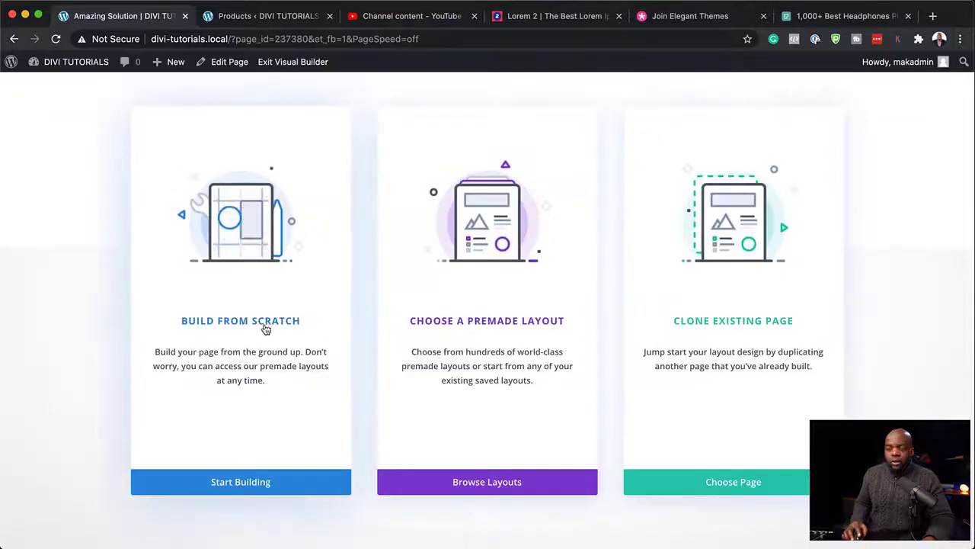
{"action": "left_click", "coordinate": [267, 328]}
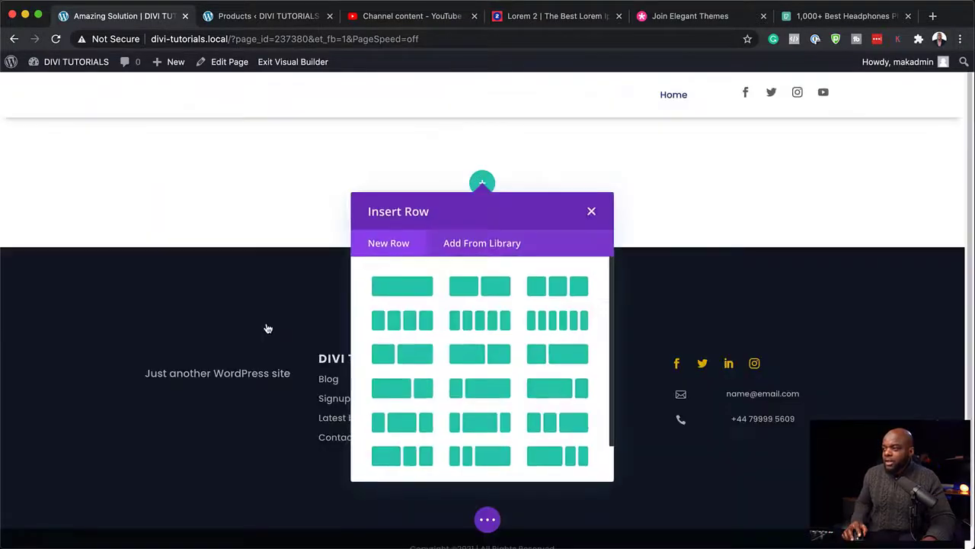
{"action": "left_click", "coordinate": [426, 288]}
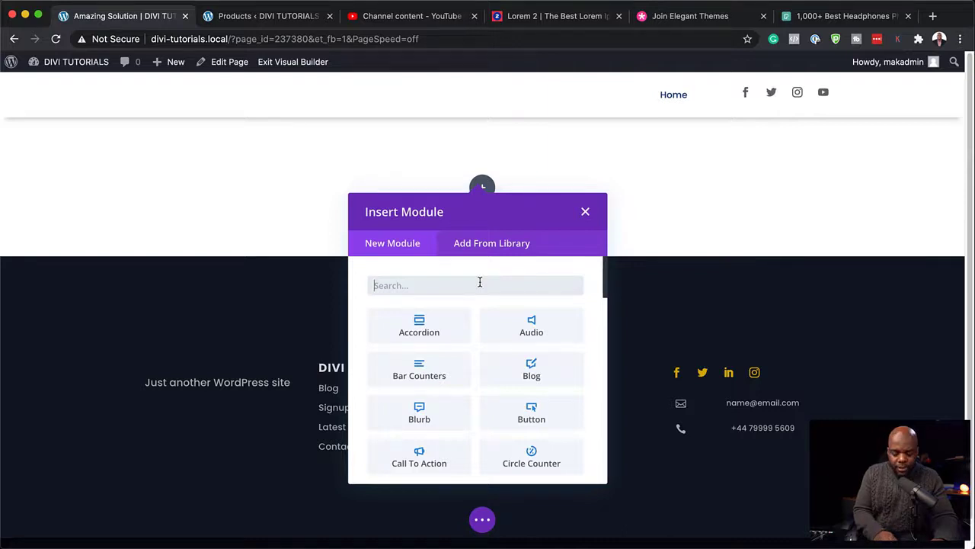
- Insert a Text module in the row and replace its placeholder body with "Amazing Solution"
{"action": "type", "text": "Text"}
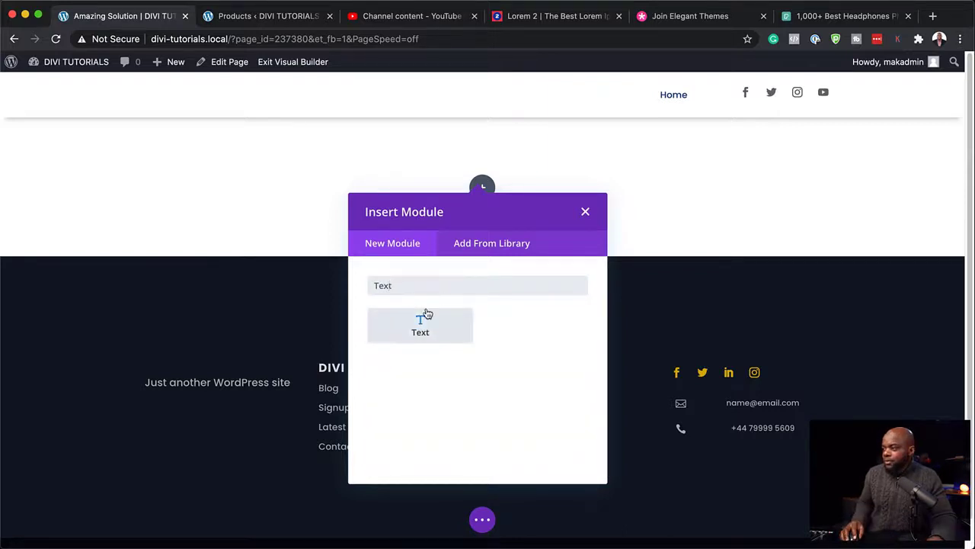
{"action": "left_click", "coordinate": [427, 314]}
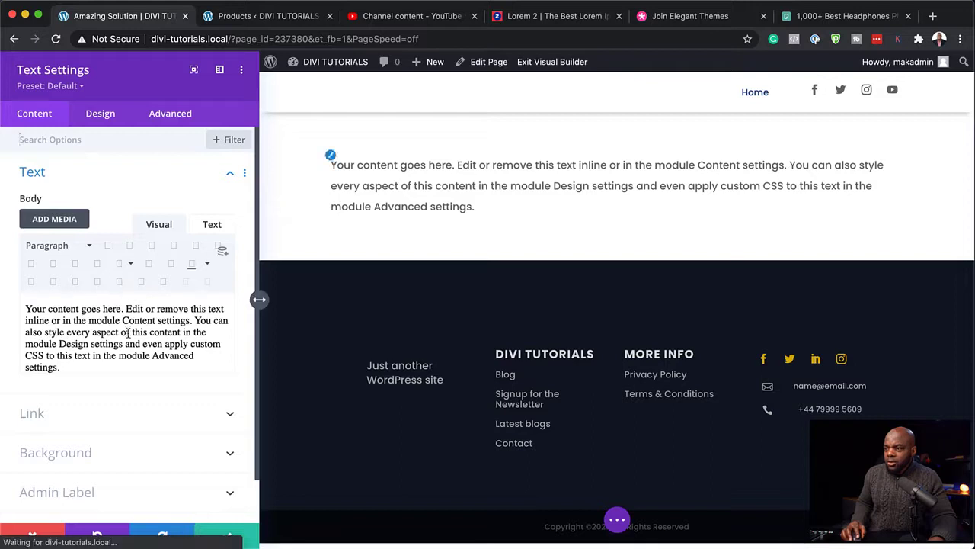
{"action": "left_click_drag", "start_coordinate": [177, 388], "coordinate": [2, 297]}
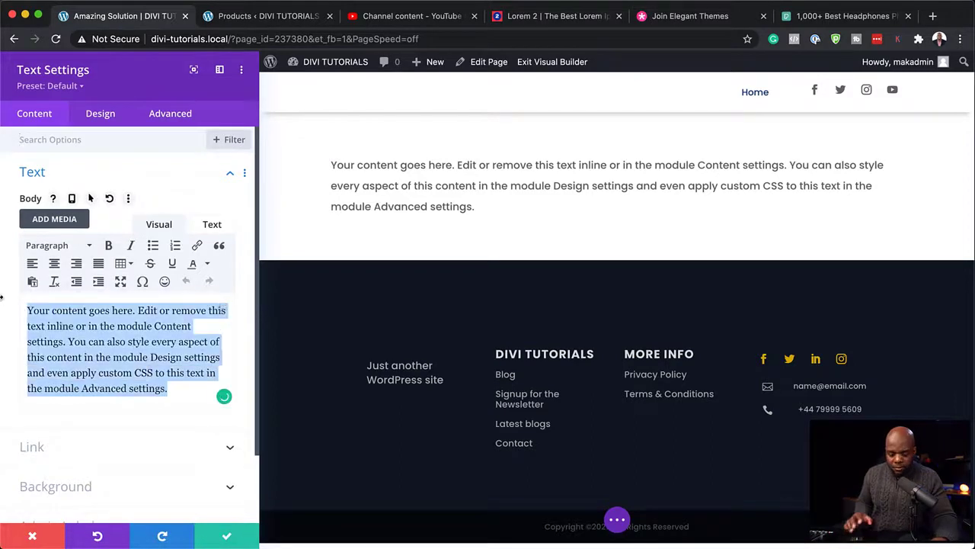
{"action": "type", "text": "A"}
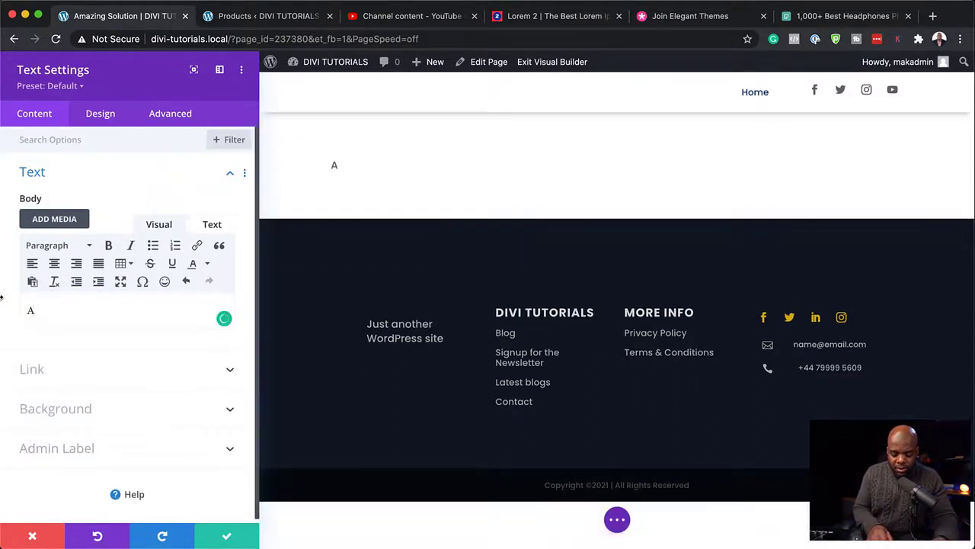
{"action": "type", "text": "mazing Solution"}
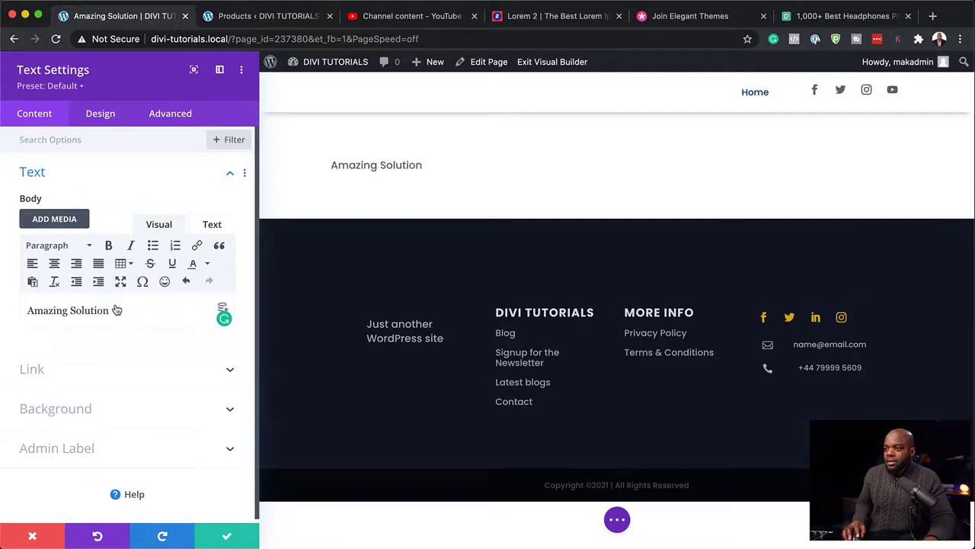
- Format the "Amazing Solution" text as Heading 1 and save the Text module's settings
{"action": "left_click_drag", "start_coordinate": [114, 310], "coordinate": [7, 305]}
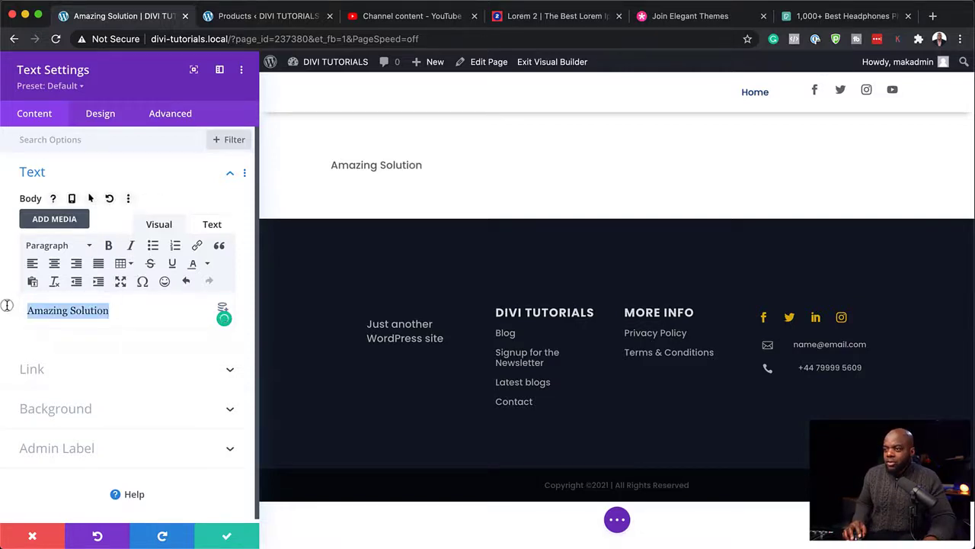
{"action": "left_click", "coordinate": [55, 245]}
{"action": "left_click", "coordinate": [81, 294]}
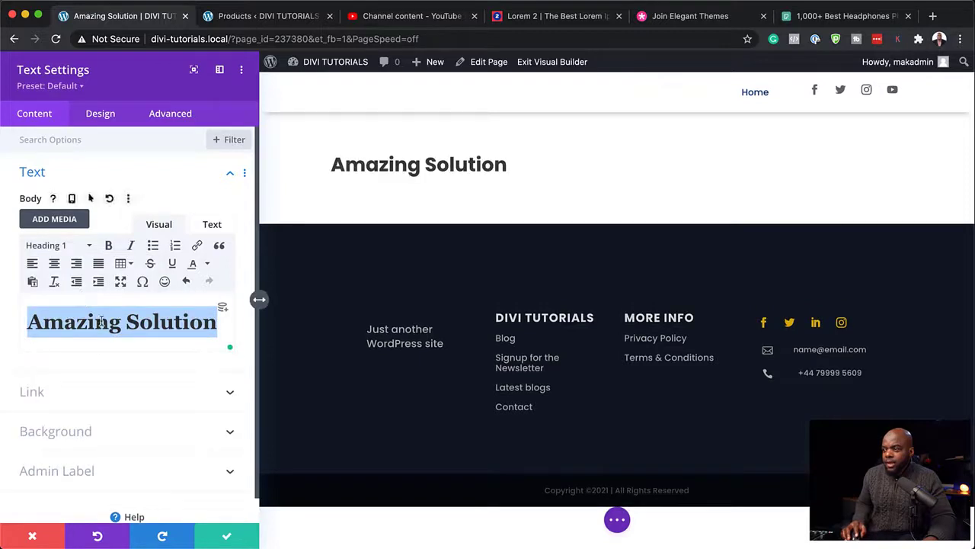
{"action": "left_click", "coordinate": [229, 537]}
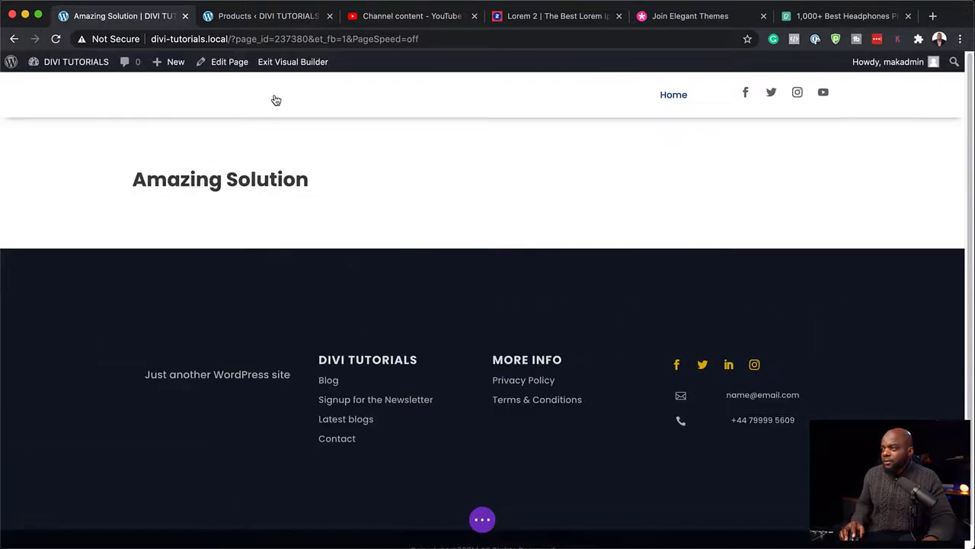
- Add a three-column row below the heading and insert a Video module in its first column
{"action": "left_click", "coordinate": [482, 213]}
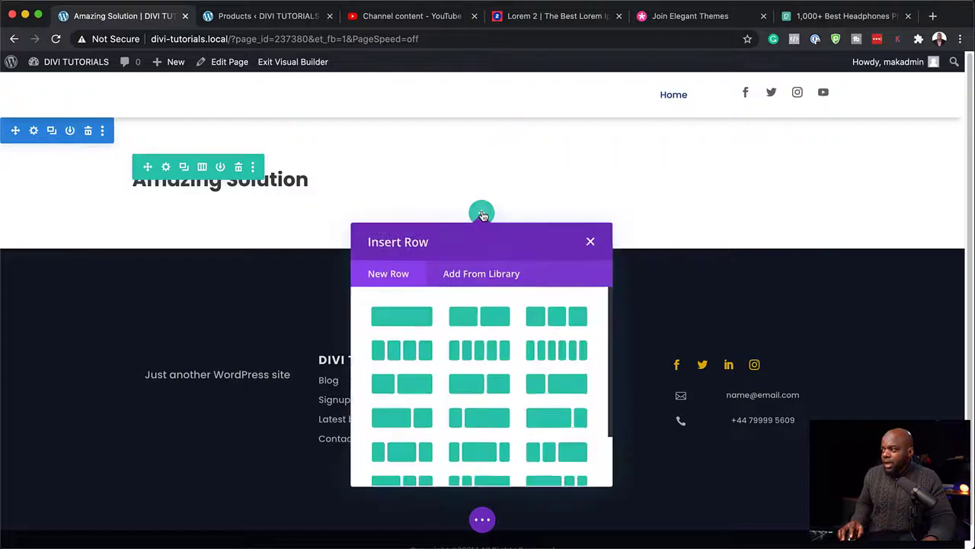
{"action": "left_click", "coordinate": [559, 323]}
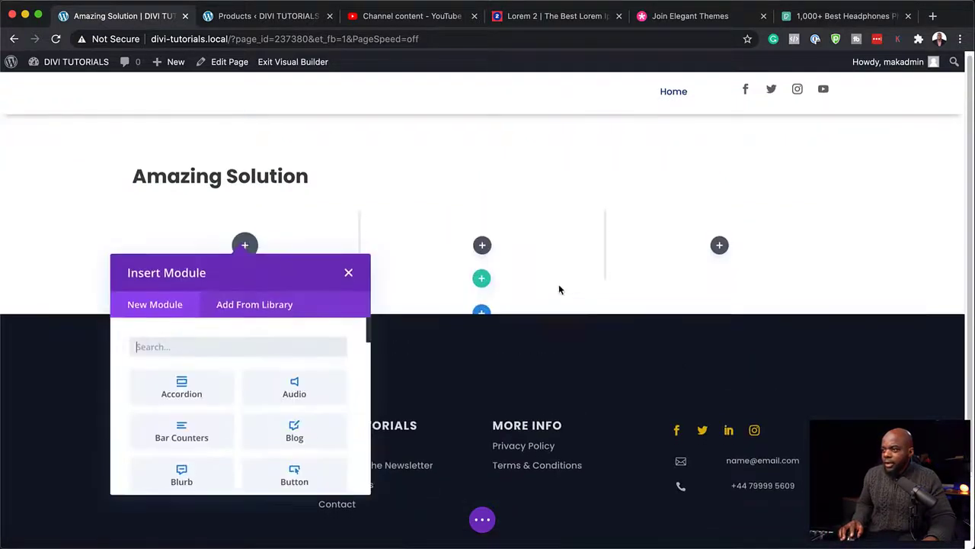
{"action": "type", "text": "vide"}
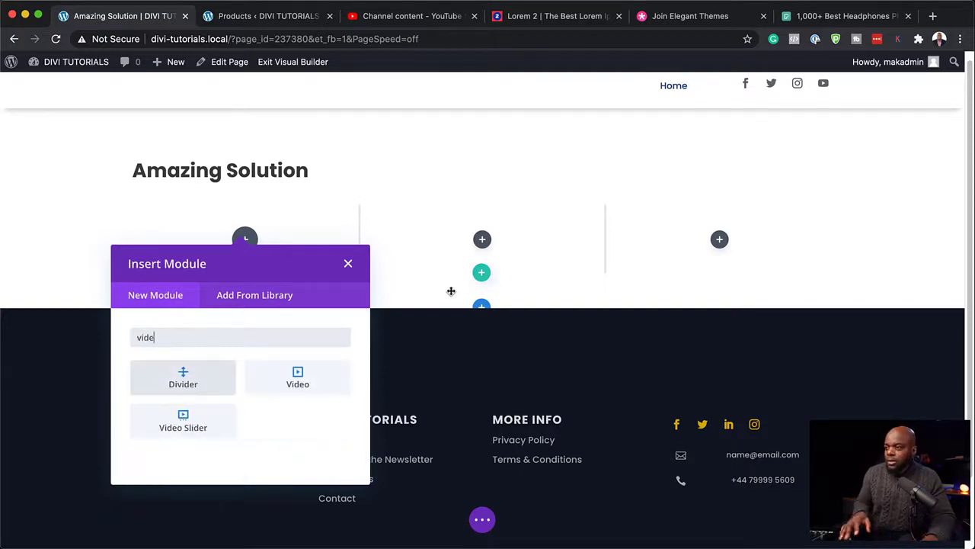
{"action": "left_click", "coordinate": [317, 384]}
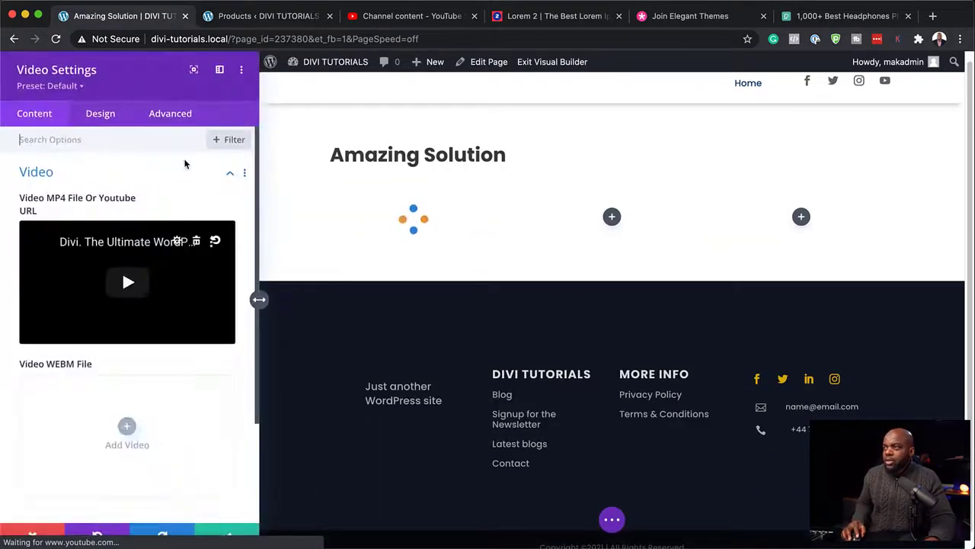
- Switch to YouTube Studio and copy the shareable link of the newest upload, the online business video
{"action": "left_click", "coordinate": [255, 15]}
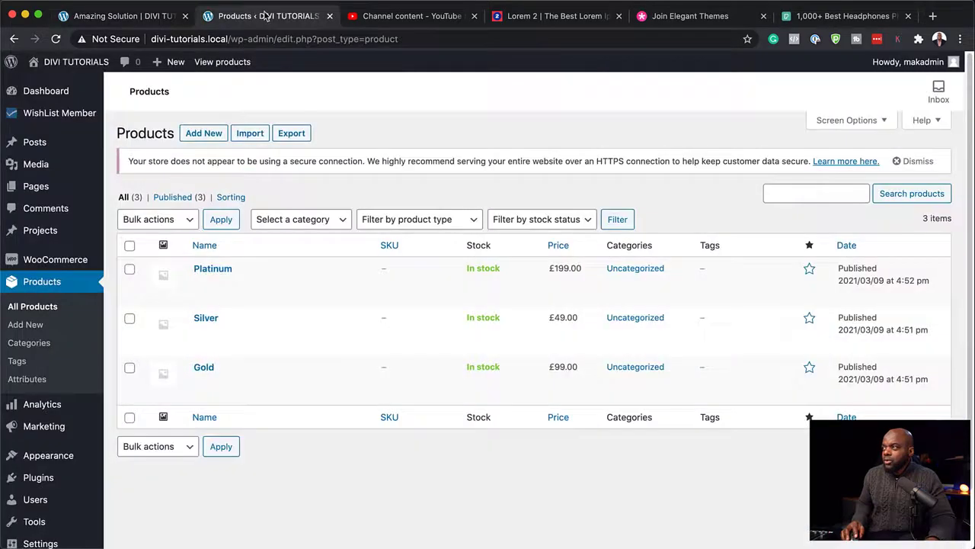
{"action": "left_click", "coordinate": [371, 16]}
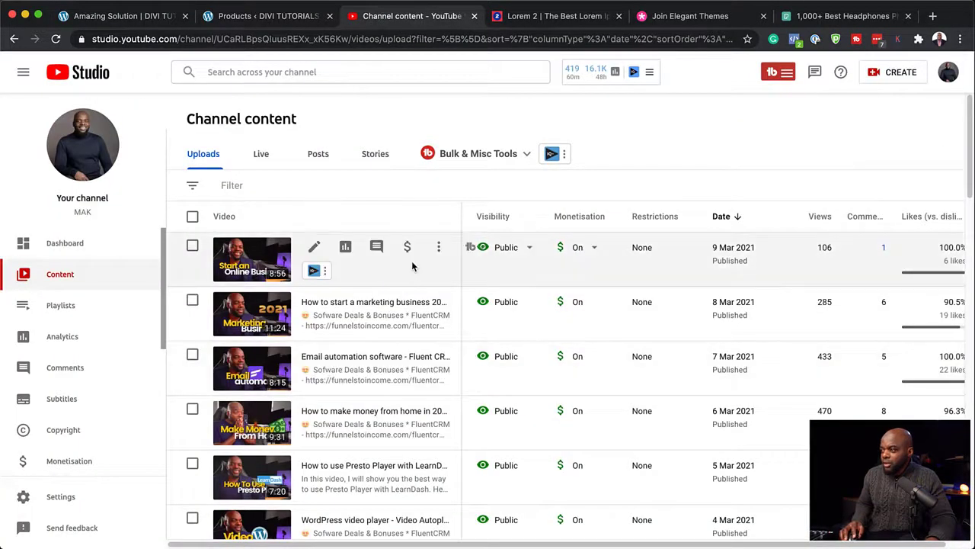
{"action": "left_click", "coordinate": [440, 247]}
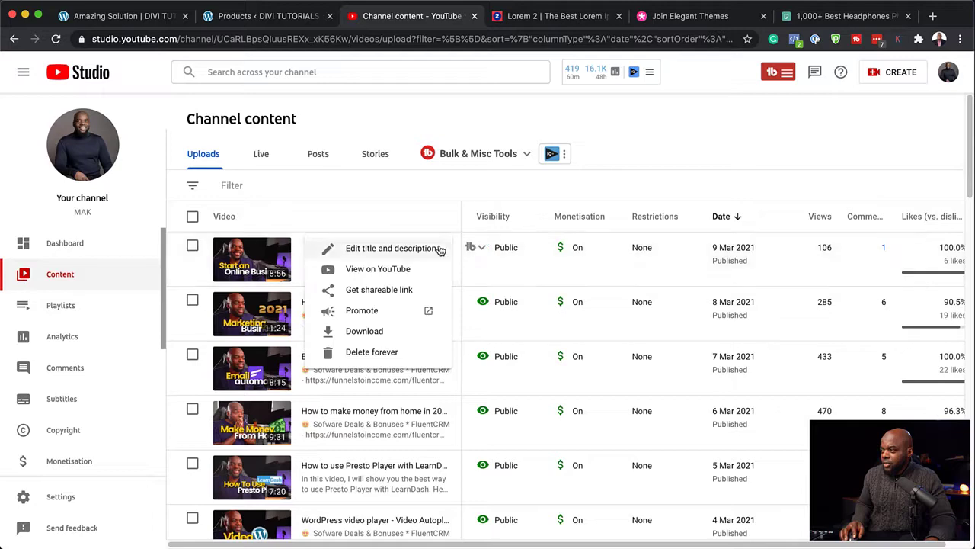
{"action": "left_click", "coordinate": [379, 294]}
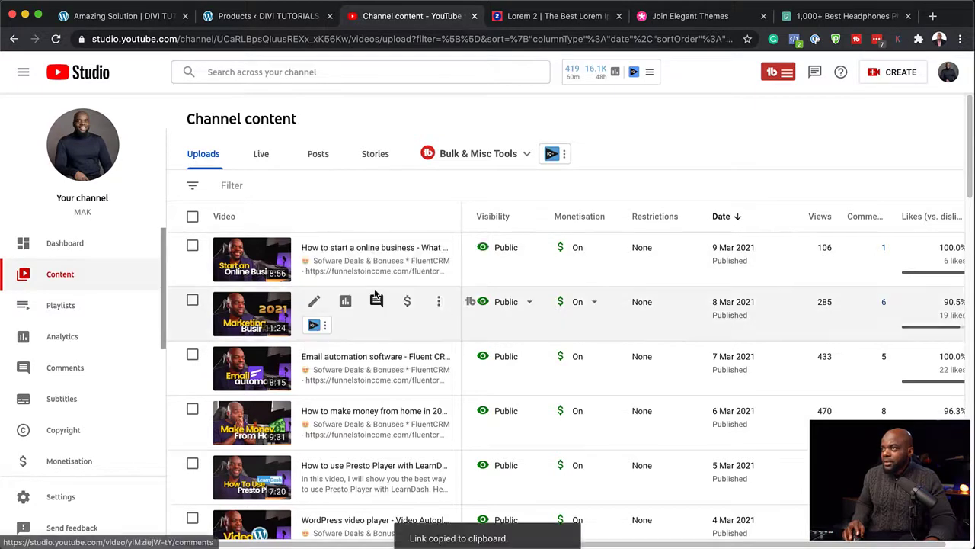
- Back in the Video module's settings, insert the copied YouTube link from URL as the Video WEBM File
{"action": "left_click", "coordinate": [148, 21]}
{"action": "scroll", "coordinate": [124, 348], "scroll_direction": "down", "scroll_amount": 3}
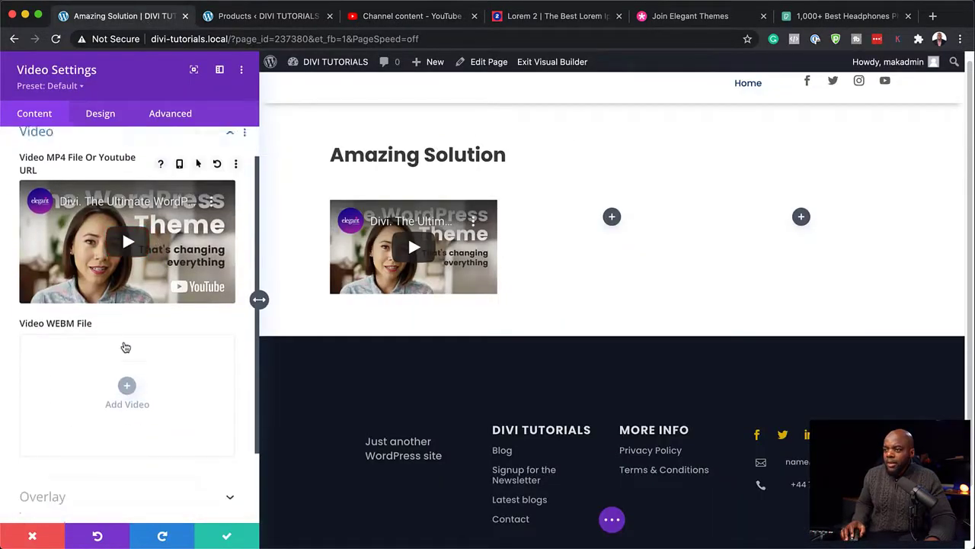
{"action": "left_click", "coordinate": [128, 334]}
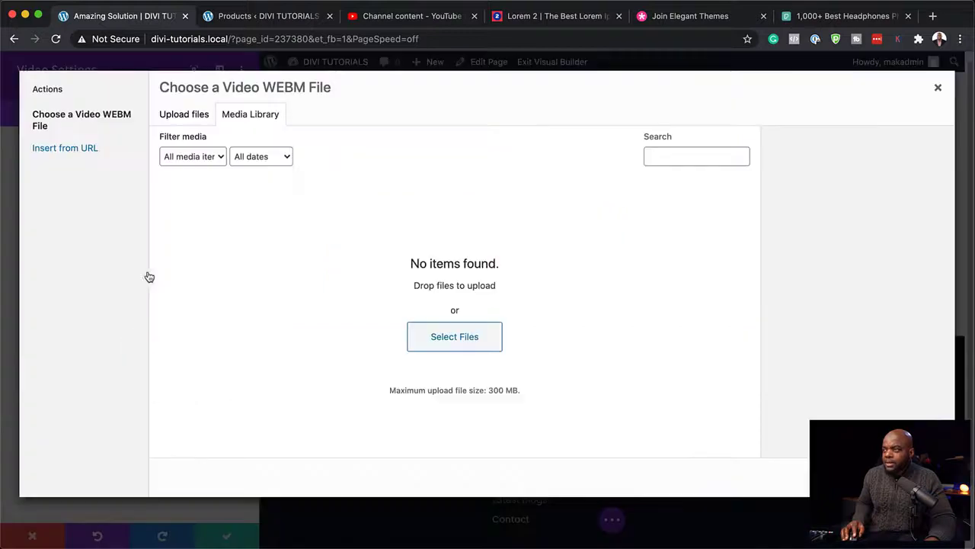
{"action": "left_click", "coordinate": [76, 148]}
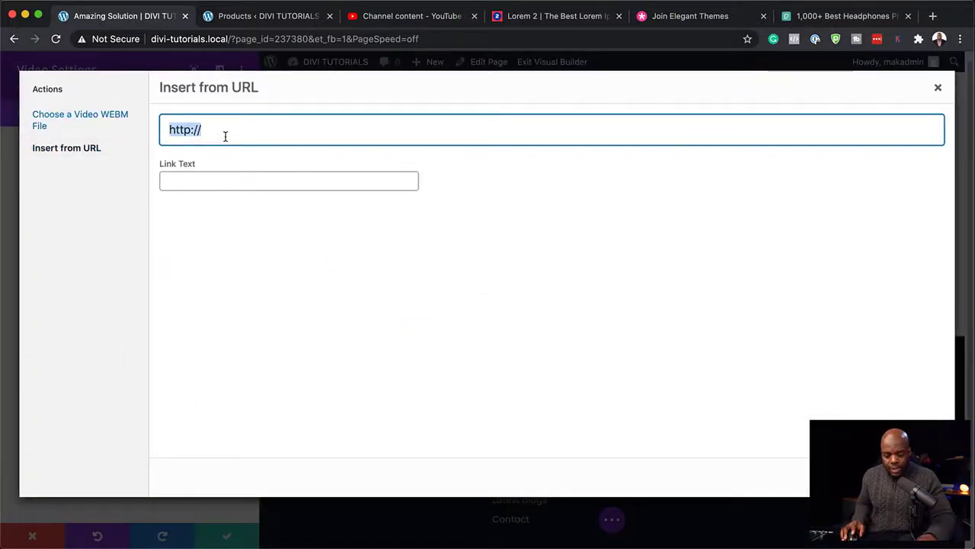
{"action": "key", "text": "super+v"}
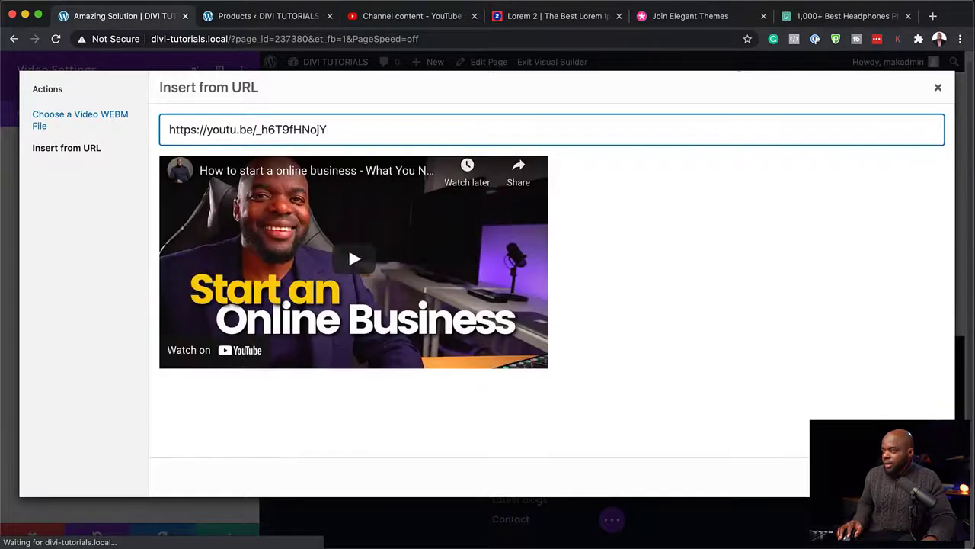
{"action": "key", "text": "Return"}
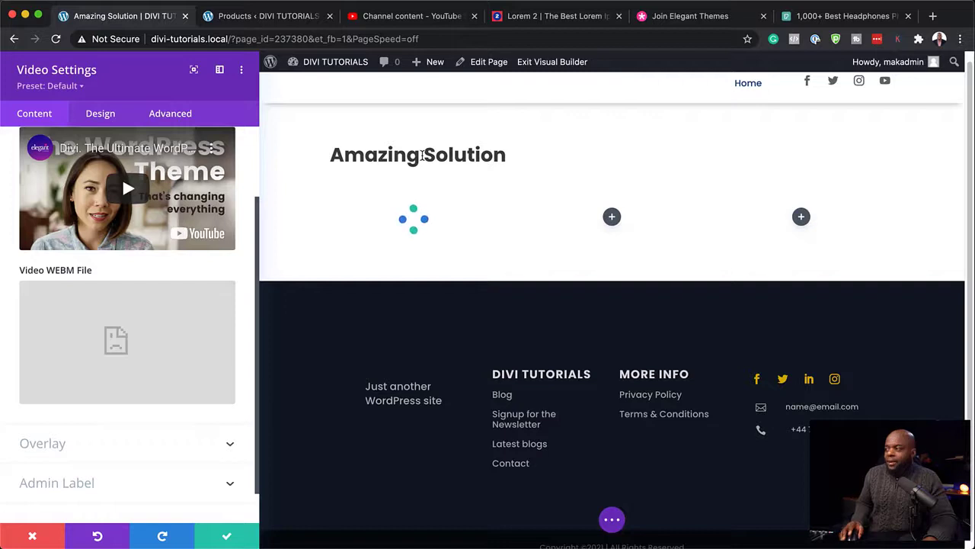
- Set the Video module's overlay image to people-2604149_1920.jpg from the media library
{"action": "mouse_move", "coordinate": [116, 342]}
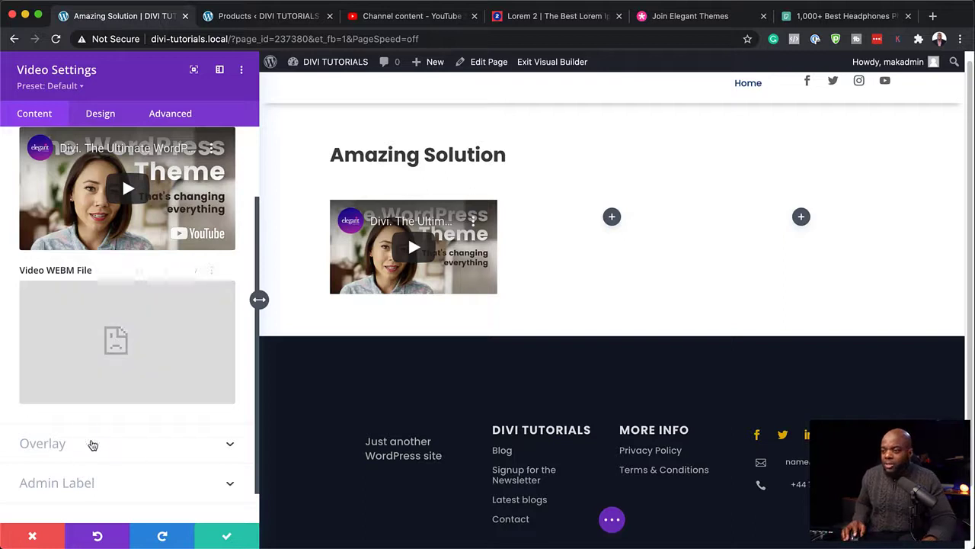
{"action": "left_click", "coordinate": [90, 443]}
{"action": "left_click", "coordinate": [127, 304]}
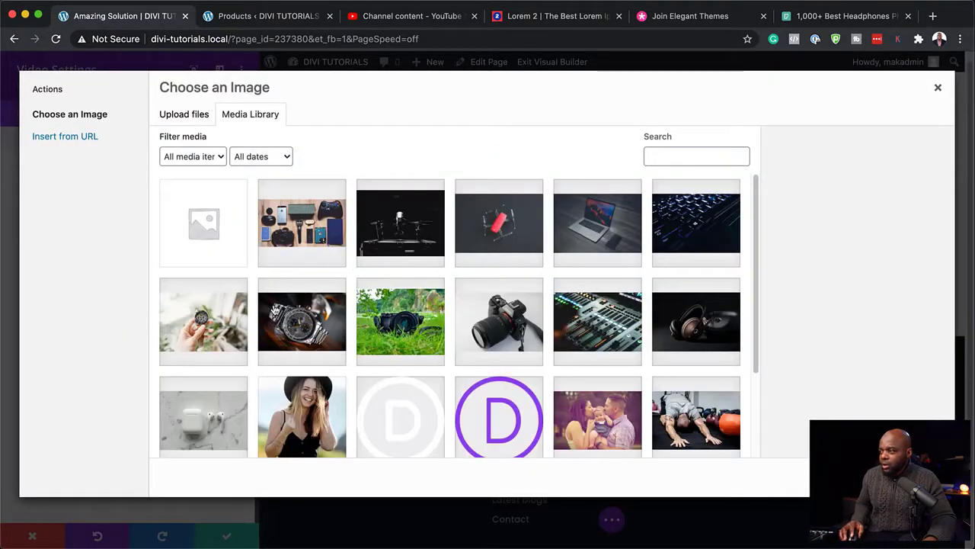
{"action": "scroll", "coordinate": [518, 364], "scroll_direction": "down", "scroll_amount": 2}
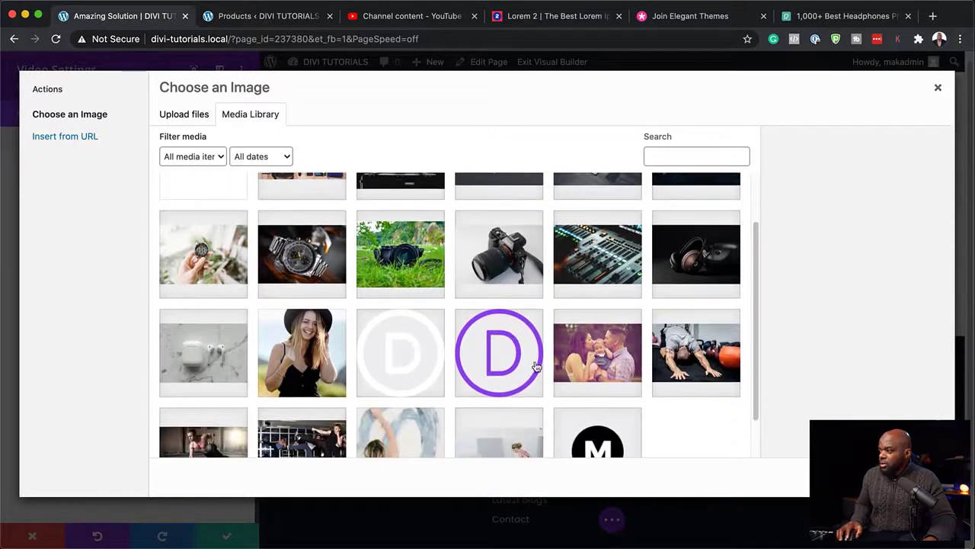
{"action": "scroll", "coordinate": [607, 371], "scroll_direction": "down", "scroll_amount": 1}
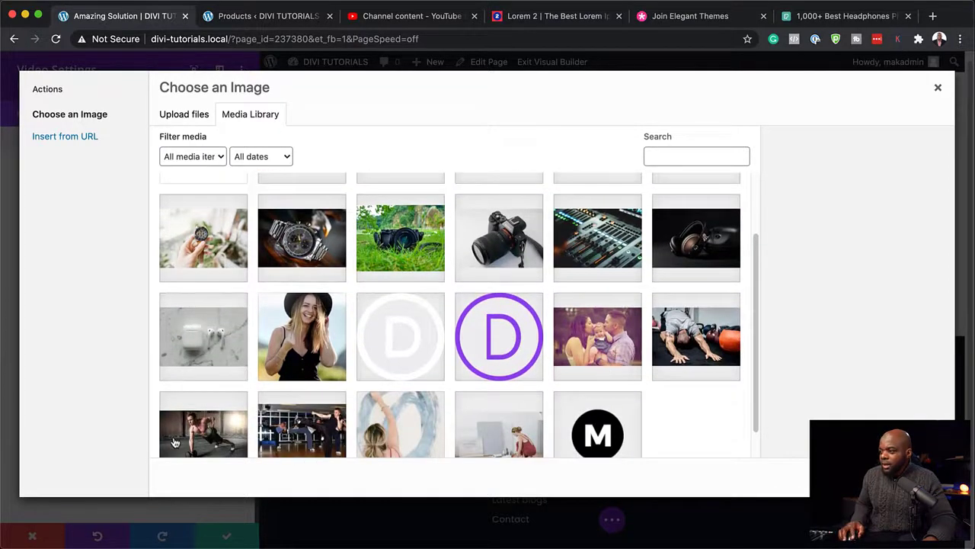
{"action": "left_click", "coordinate": [219, 428]}
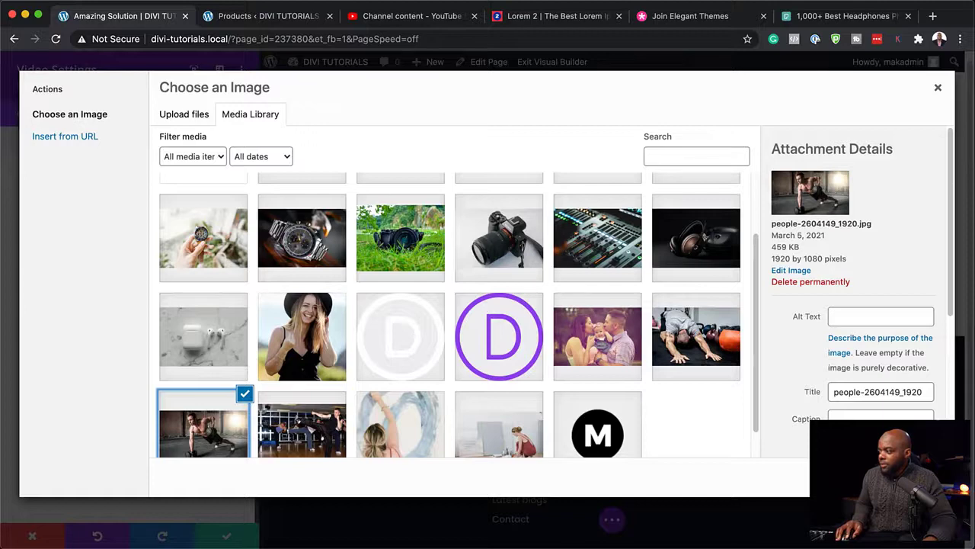
{"action": "left_click", "coordinate": [899, 477]}
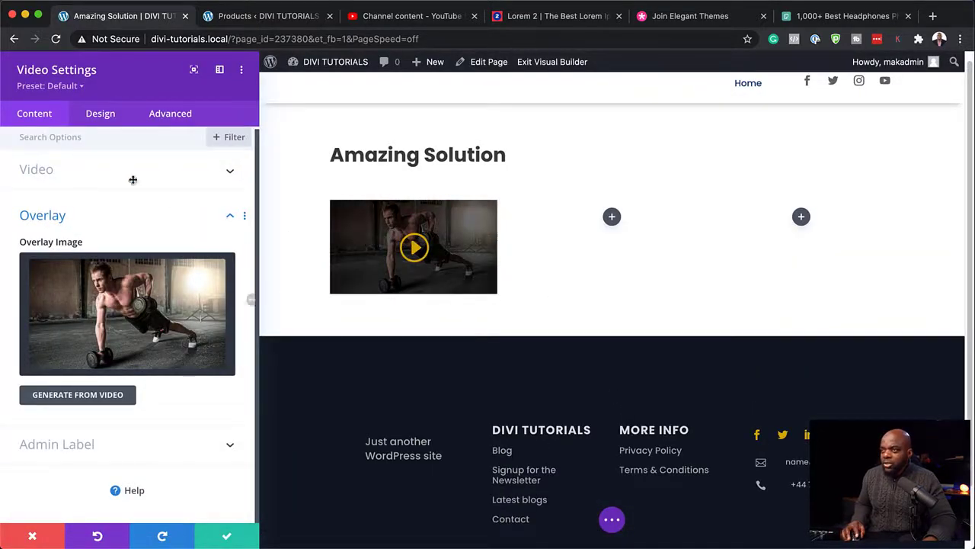
- Give the video's play icon the off-white global color and a custom font size of 44px, and save the module settings
{"action": "left_click", "coordinate": [91, 121]}
{"action": "left_click", "coordinate": [61, 173]}
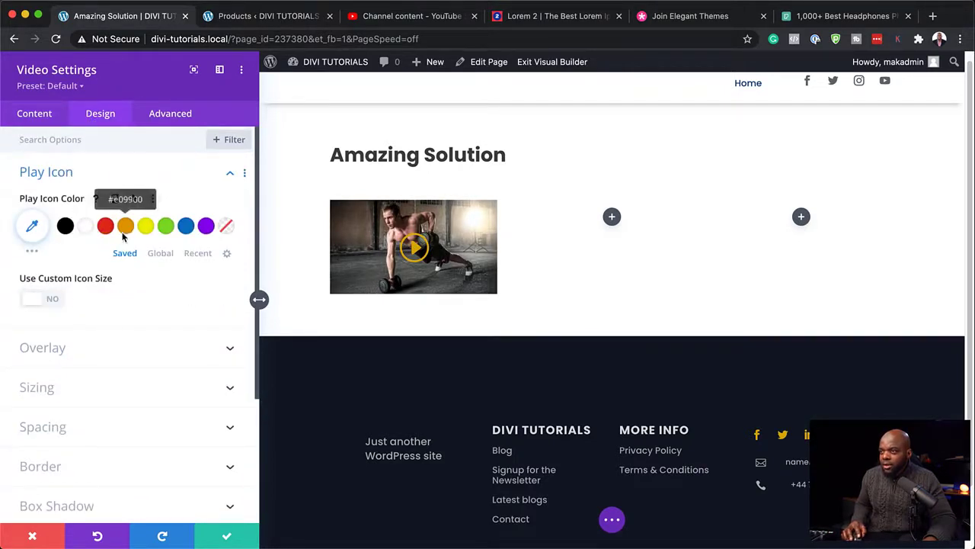
{"action": "left_click", "coordinate": [172, 254]}
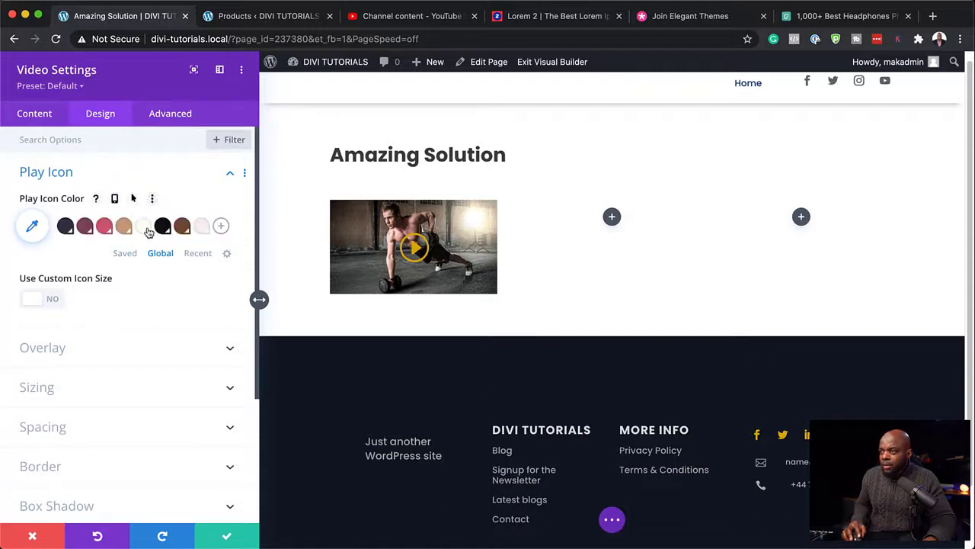
{"action": "left_click", "coordinate": [144, 226]}
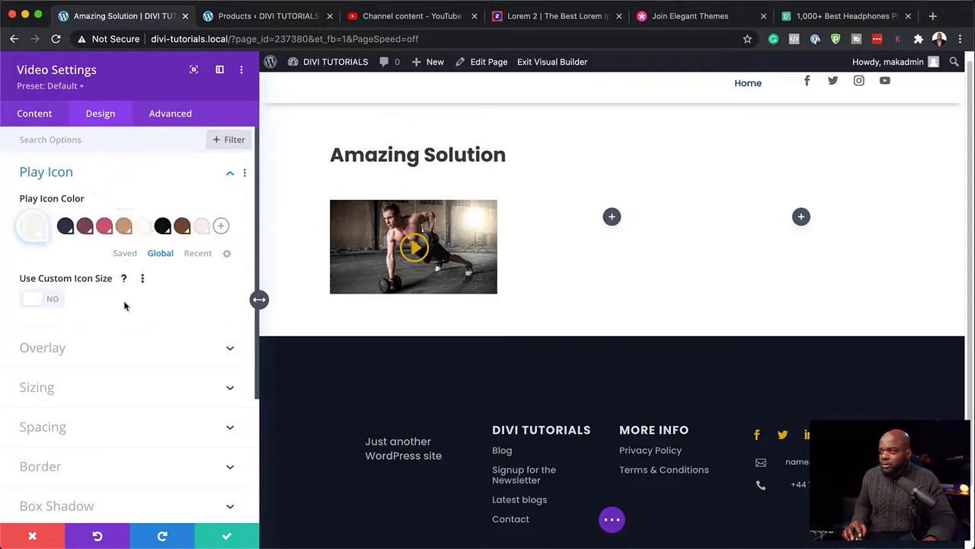
{"action": "left_click", "coordinate": [42, 298]}
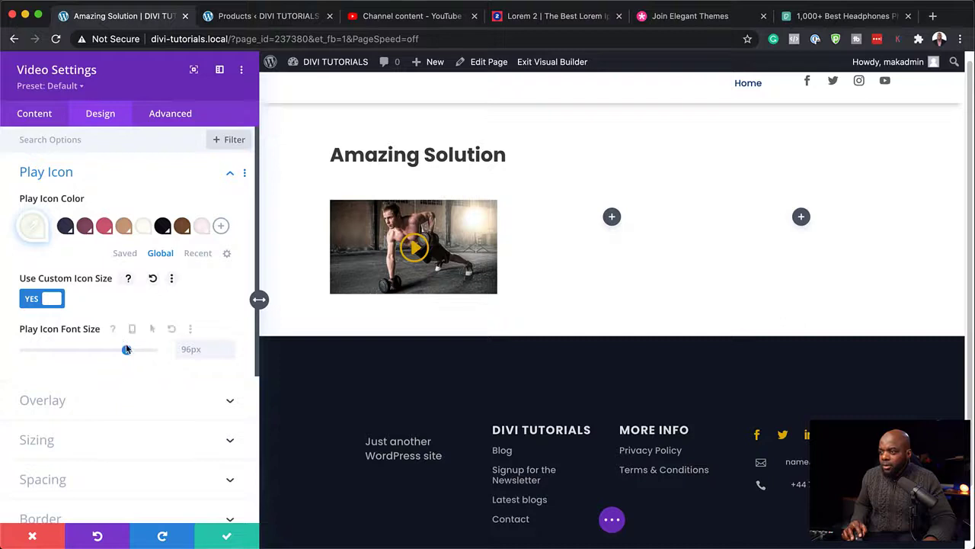
{"action": "left_click_drag", "start_coordinate": [126, 349], "coordinate": [70, 350]}
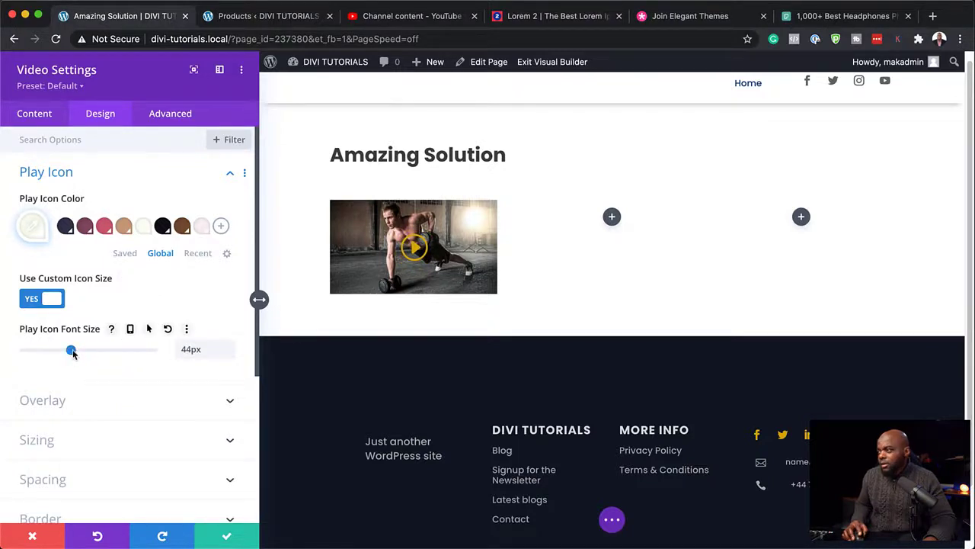
{"action": "left_click", "coordinate": [227, 540]}
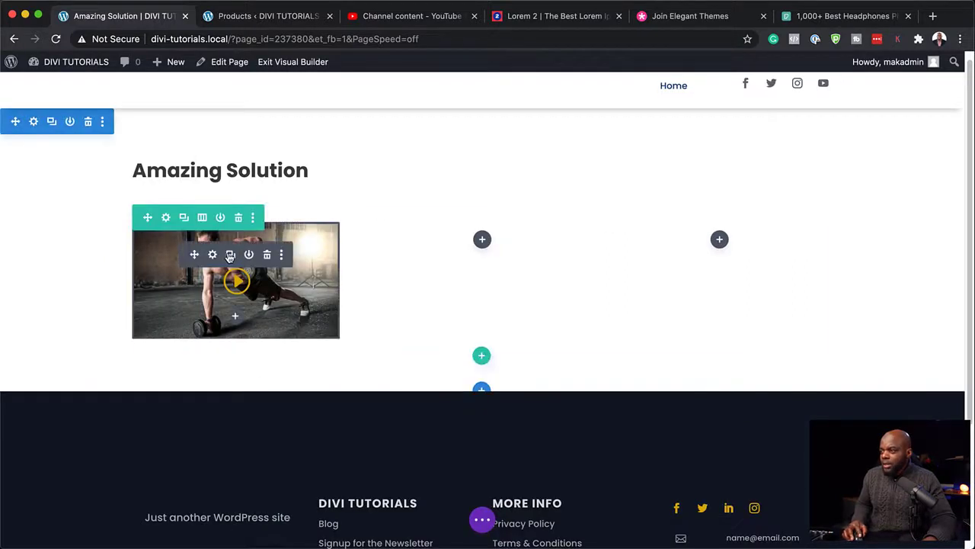
- Duplicate the Video module and place copies in the second and third columns of the row
{"action": "left_click", "coordinate": [230, 255]}
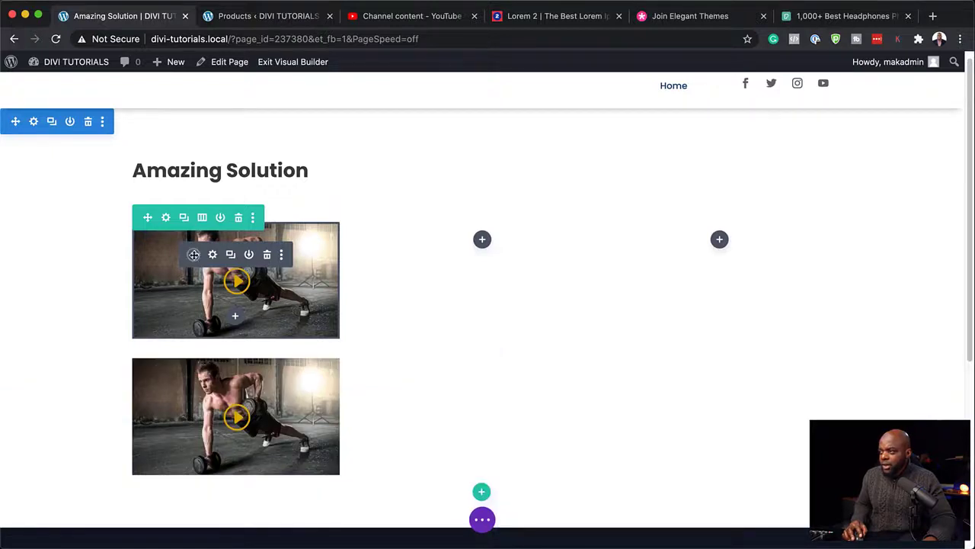
{"action": "left_click_drag", "start_coordinate": [193, 254], "coordinate": [449, 253]}
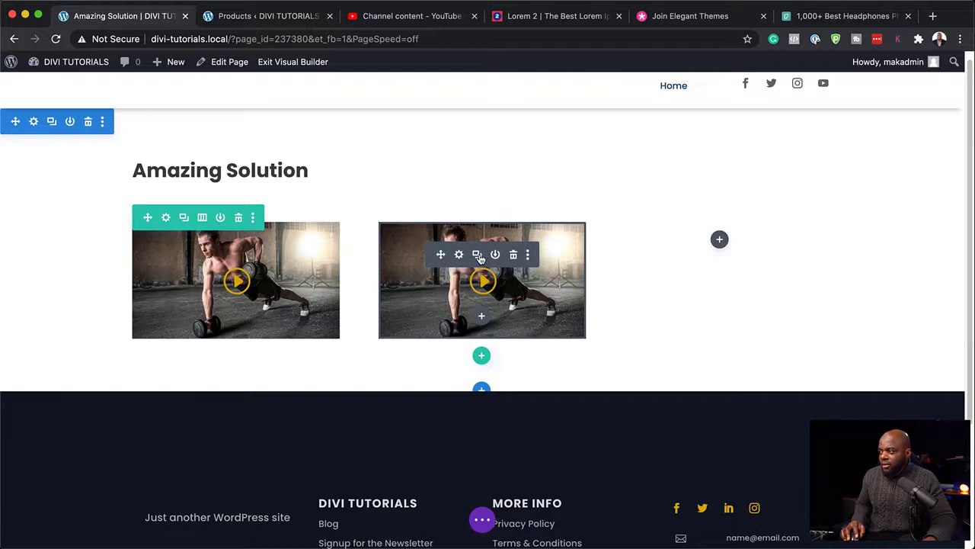
{"action": "left_click", "coordinate": [478, 257]}
{"action": "left_click_drag", "start_coordinate": [441, 259], "coordinate": [707, 244]}
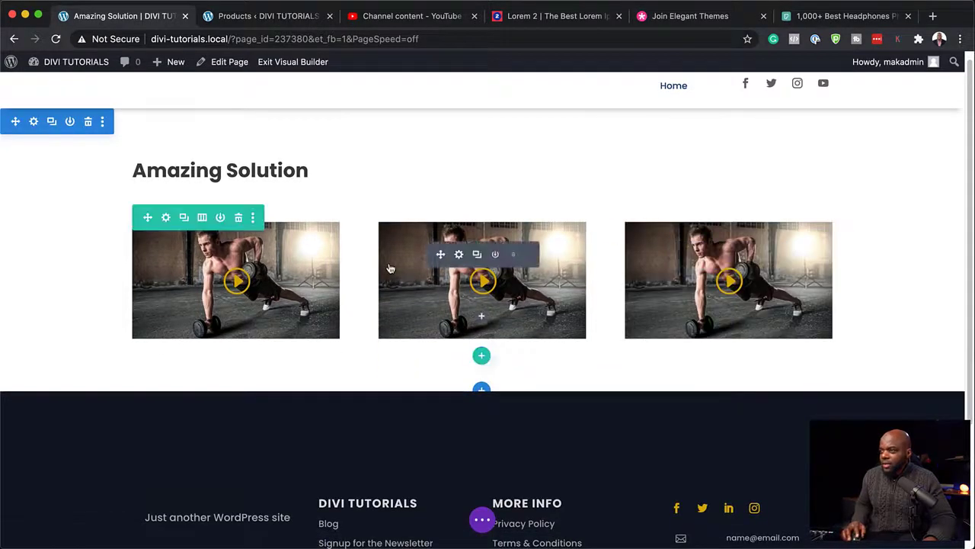
- Duplicate the three-video row to create a second row of videos beneath it
{"action": "left_click", "coordinate": [183, 217]}
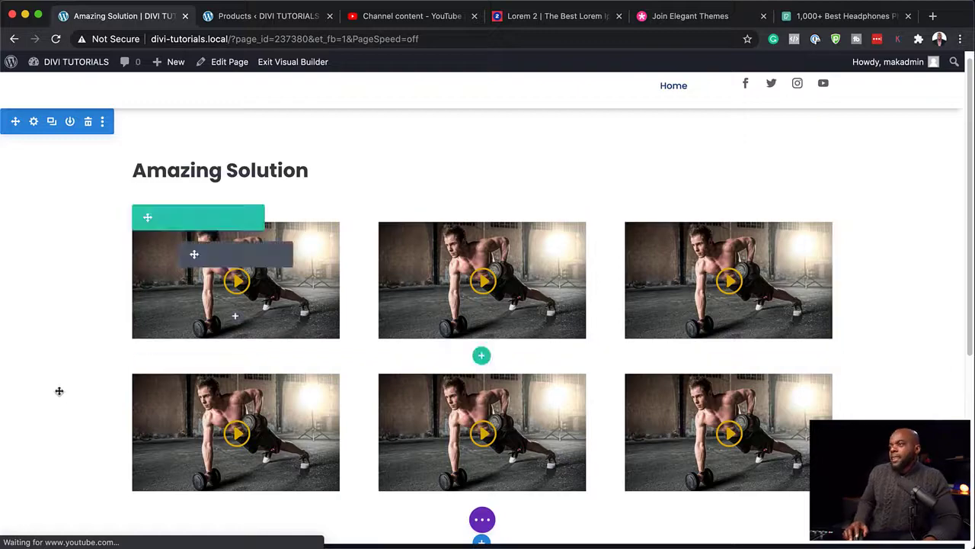
{"action": "scroll", "coordinate": [601, 366], "scroll_direction": "down", "scroll_amount": 5}
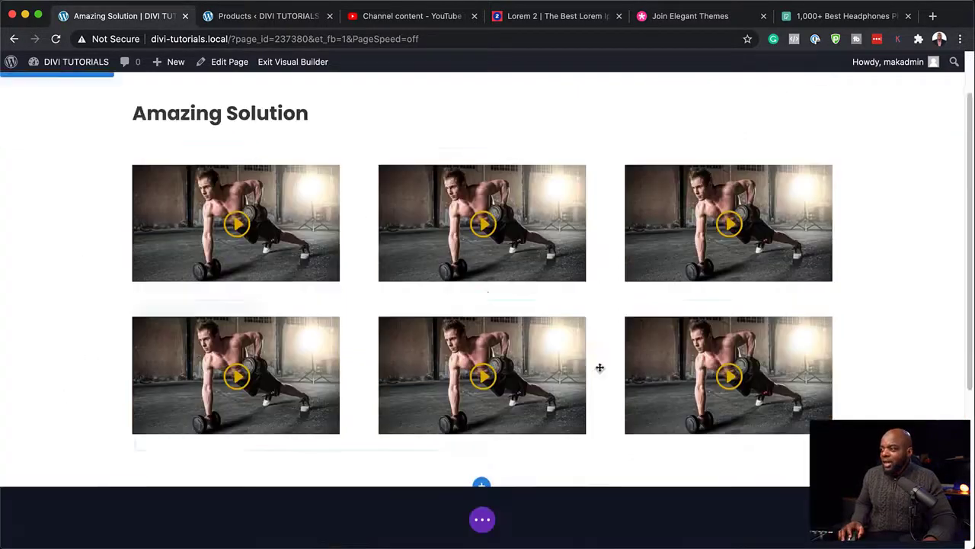
{"action": "scroll", "coordinate": [600, 364], "scroll_direction": "up", "scroll_amount": 3}
{"action": "scroll", "coordinate": [579, 335], "scroll_direction": "up", "scroll_amount": 1}
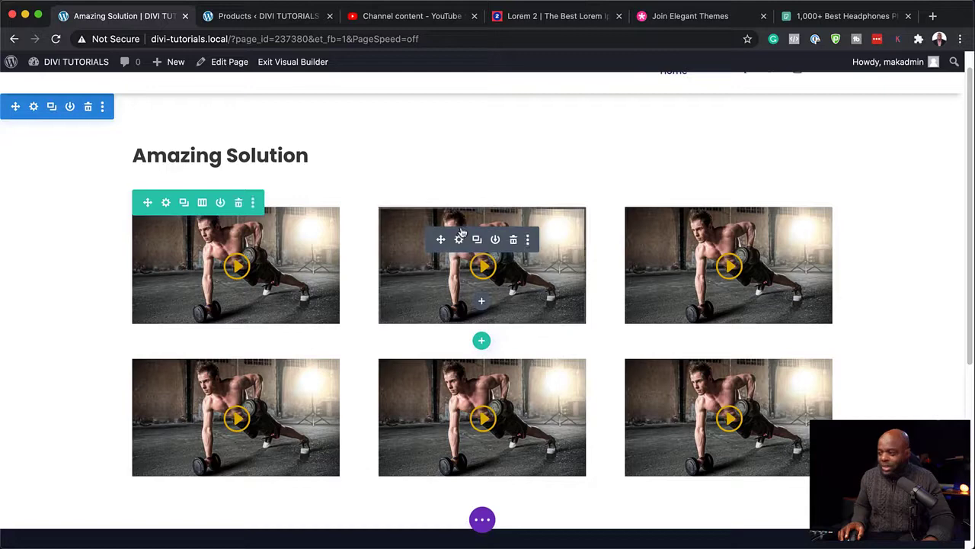
- Exit the Visual Builder and open the Amazing Solution page in the WordPress page editor
{"action": "scroll", "coordinate": [281, 173], "scroll_direction": "up", "scroll_amount": 1}
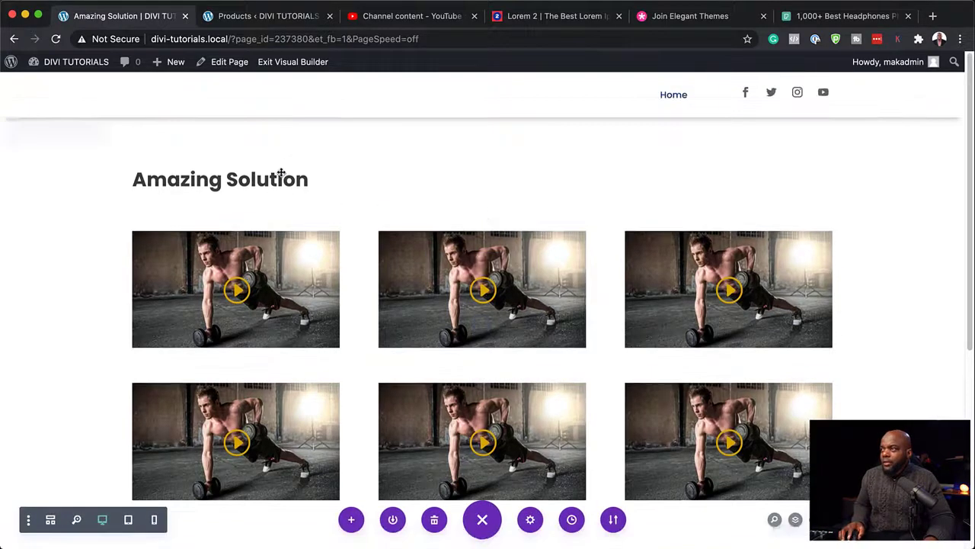
{"action": "left_click", "coordinate": [307, 65]}
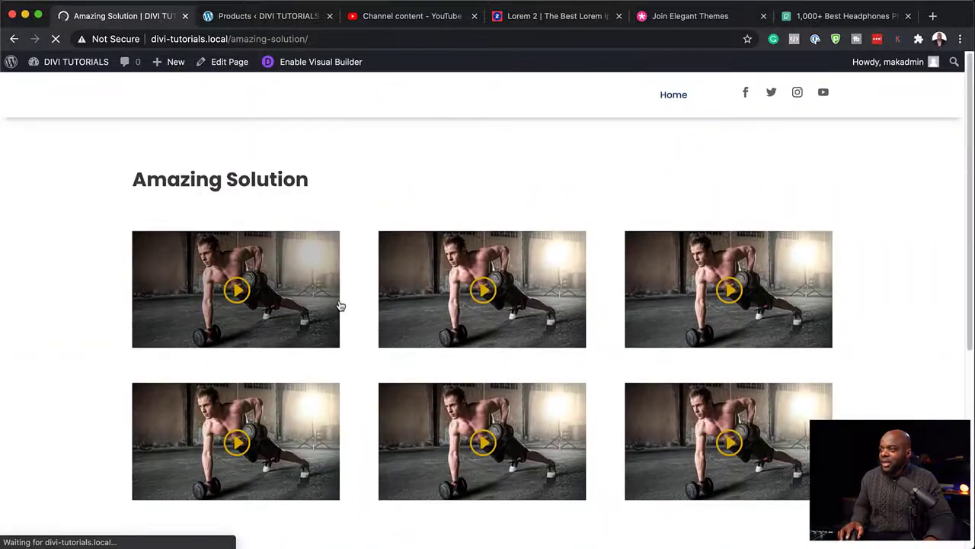
{"action": "left_click", "coordinate": [230, 62]}
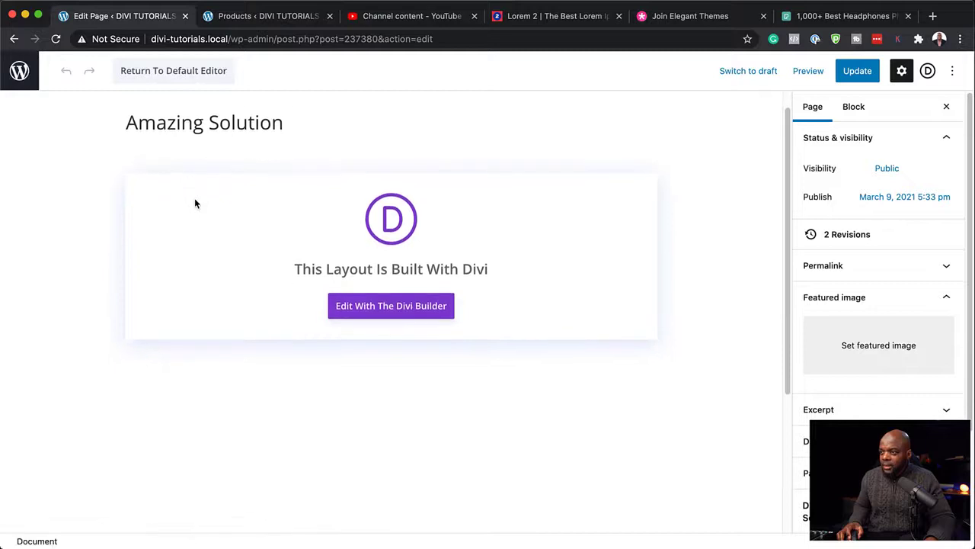
- Set the page's WishList Member protection status to Protected
{"action": "scroll", "coordinate": [217, 205], "scroll_direction": "down", "scroll_amount": 3}
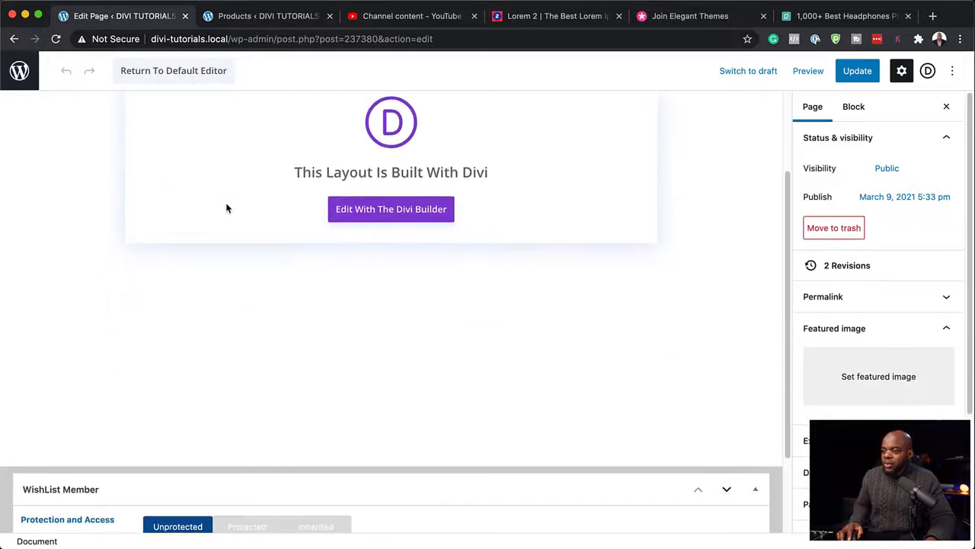
{"action": "scroll", "coordinate": [226, 202], "scroll_direction": "down", "scroll_amount": 3}
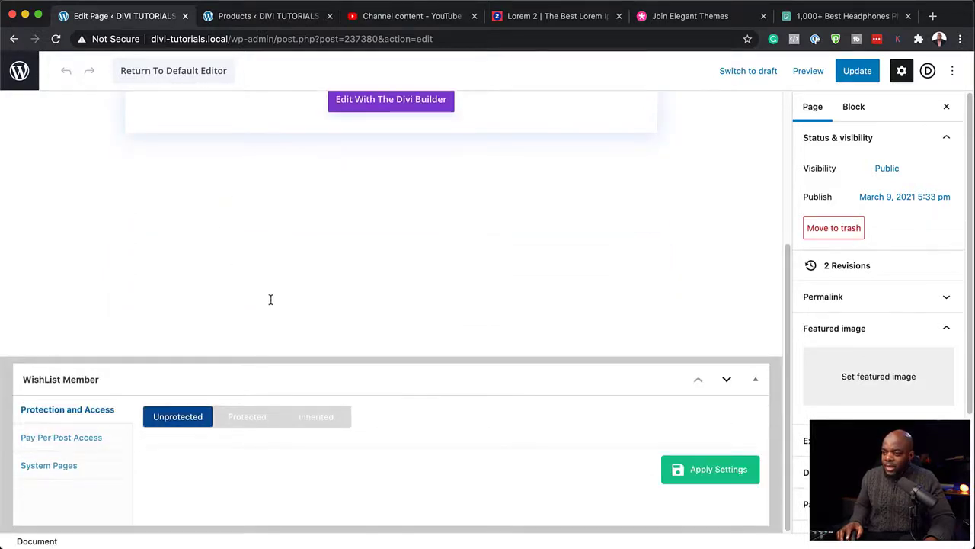
{"action": "left_click", "coordinate": [247, 418]}
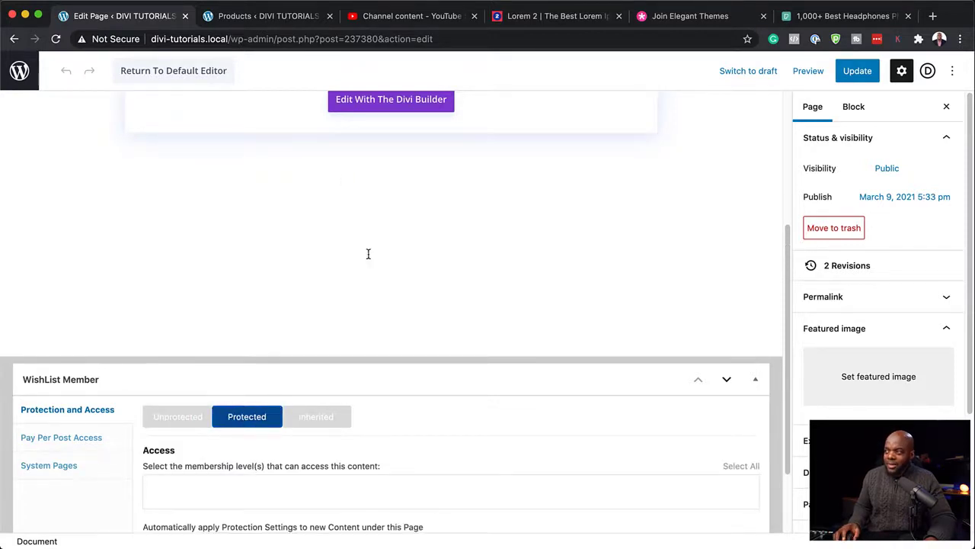
- Grant the Platinum membership level access to the protected page and apply the WishList Member settings
{"action": "scroll", "coordinate": [368, 254], "scroll_direction": "up", "scroll_amount": 6}
{"action": "scroll", "coordinate": [339, 282], "scroll_direction": "down", "scroll_amount": 6}
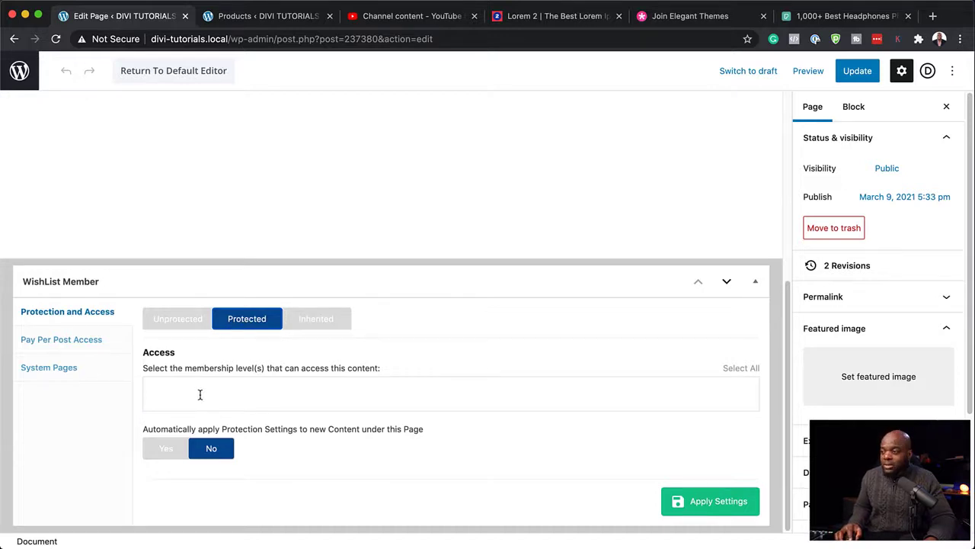
{"action": "scroll", "coordinate": [319, 180], "scroll_direction": "up", "scroll_amount": 6}
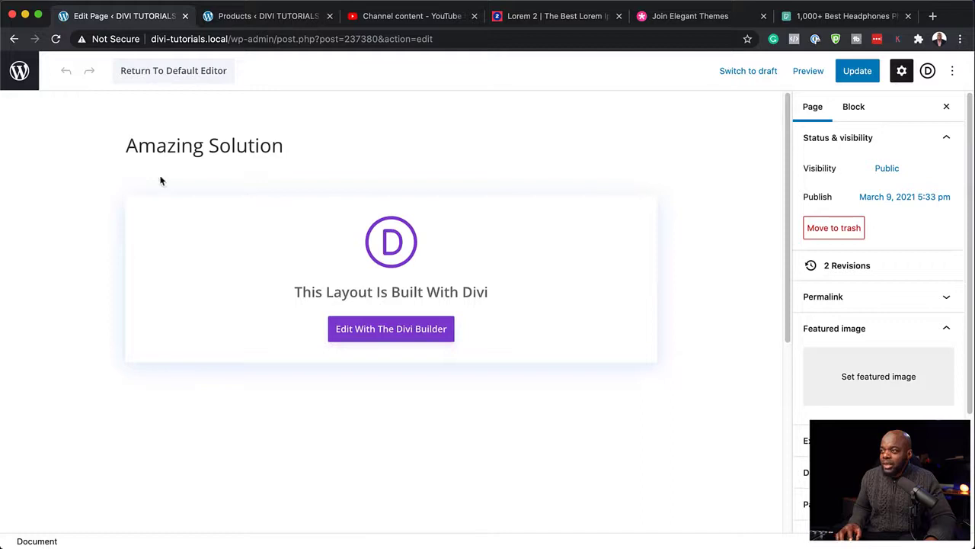
{"action": "scroll", "coordinate": [327, 392], "scroll_direction": "down", "scroll_amount": 6}
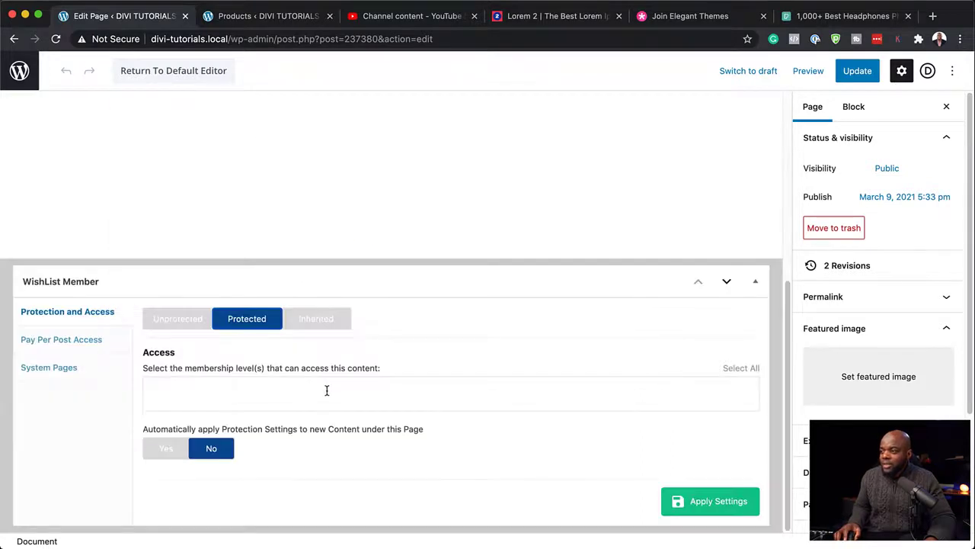
{"action": "left_click", "coordinate": [214, 390]}
{"action": "left_click", "coordinate": [211, 466]}
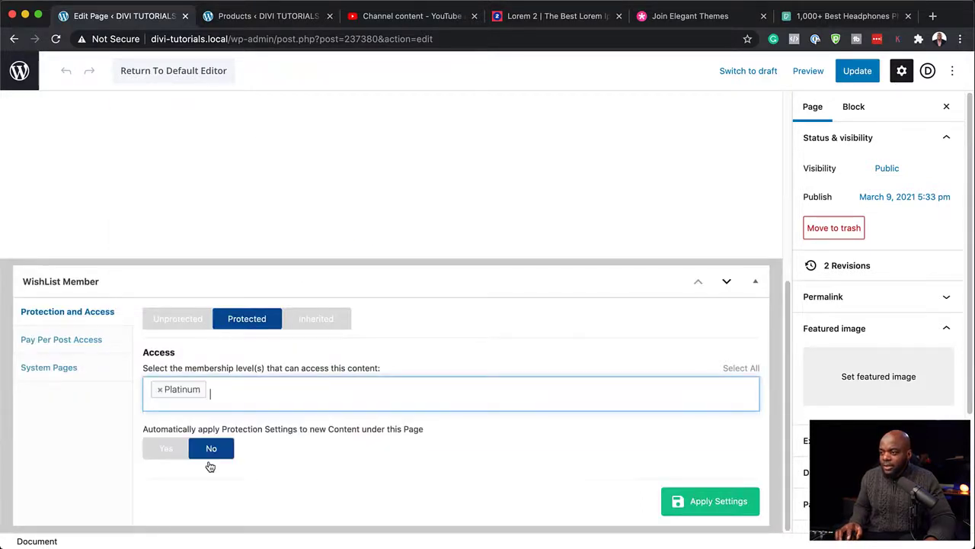
{"action": "left_click", "coordinate": [718, 508]}
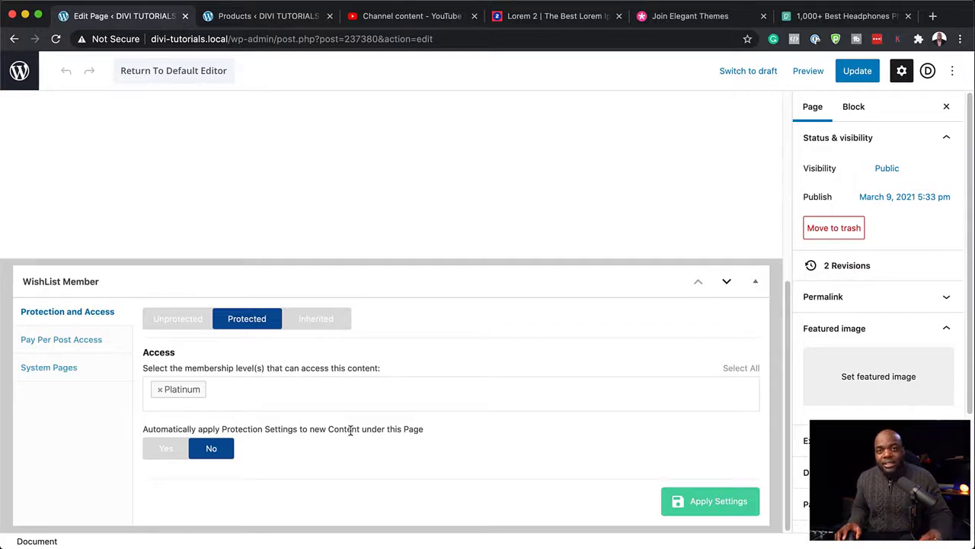
- Update the Amazing Solution page and view it on the live site down to the footer
{"action": "scroll", "coordinate": [287, 200], "scroll_direction": "up", "scroll_amount": 5}
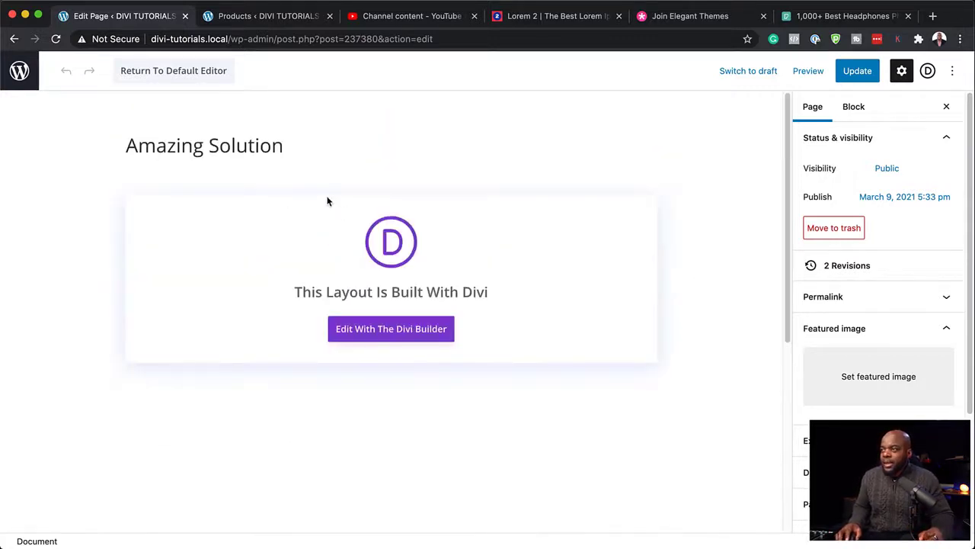
{"action": "scroll", "coordinate": [439, 414], "scroll_direction": "down", "scroll_amount": 5}
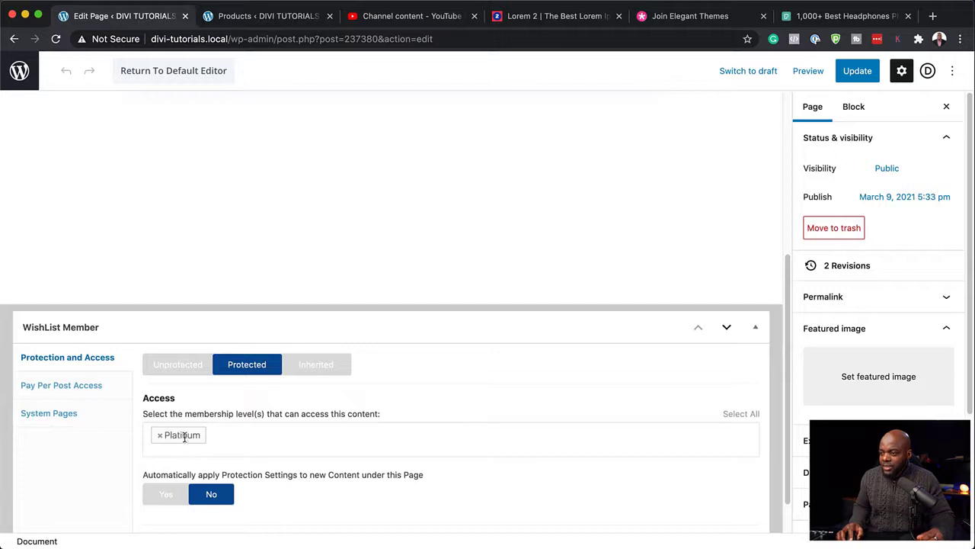
{"action": "scroll", "coordinate": [575, 352], "scroll_direction": "up", "scroll_amount": 1}
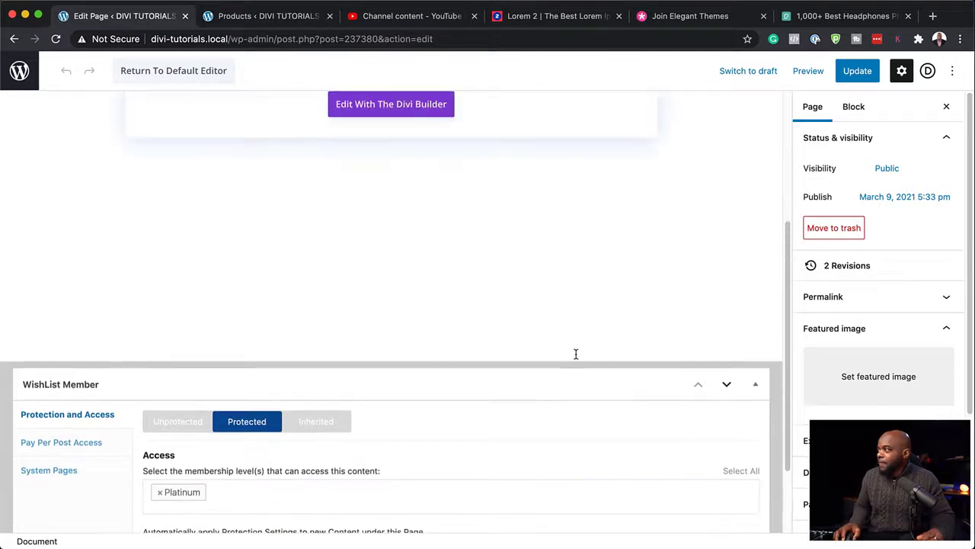
{"action": "left_click", "coordinate": [860, 71]}
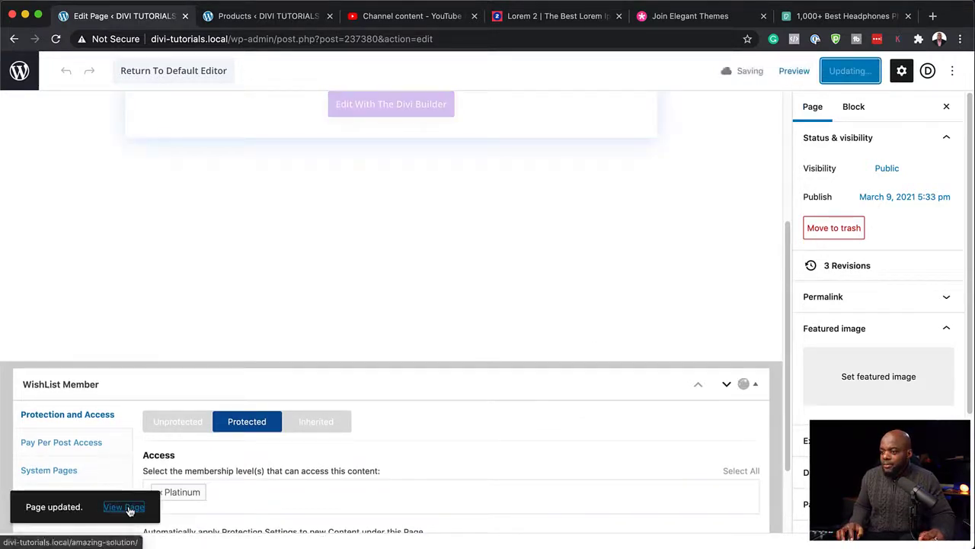
{"action": "left_click", "coordinate": [127, 507]}
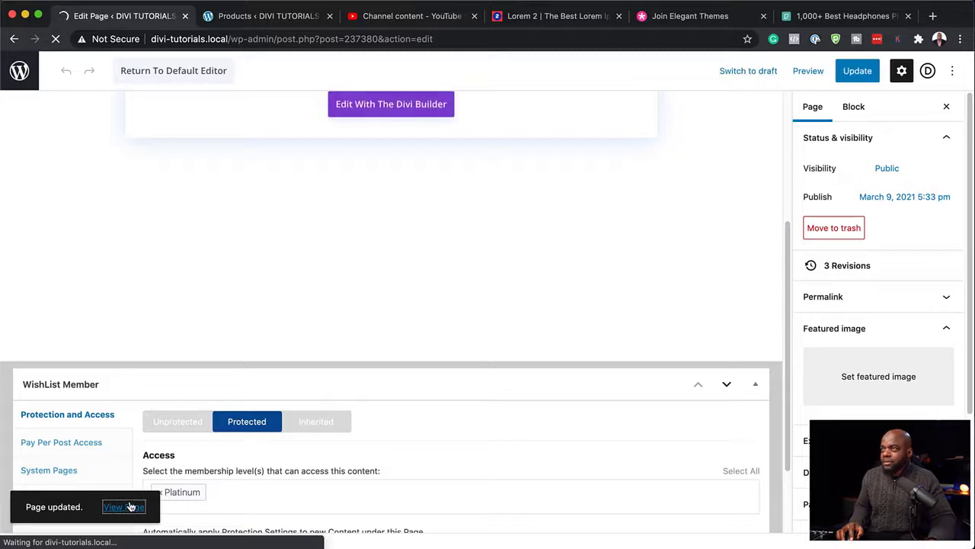
{"action": "scroll", "coordinate": [100, 219], "scroll_direction": "down", "scroll_amount": 5}
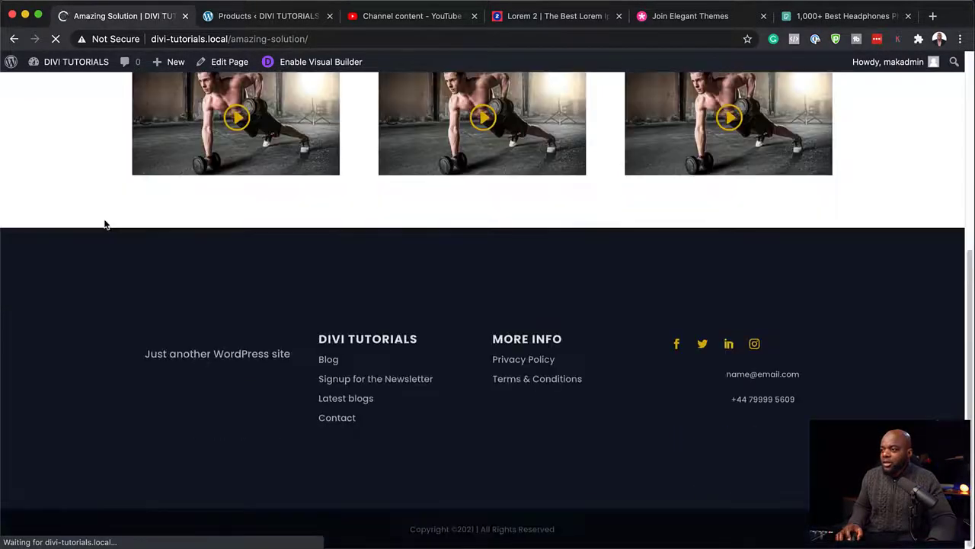
- Open the Amazing Solution page's URL in a new incognito window to check non-member access, and close that window
{"action": "scroll", "coordinate": [105, 223], "scroll_direction": "up", "scroll_amount": 10}
{"action": "left_click", "coordinate": [317, 41]}
{"action": "key", "text": "super+c"}
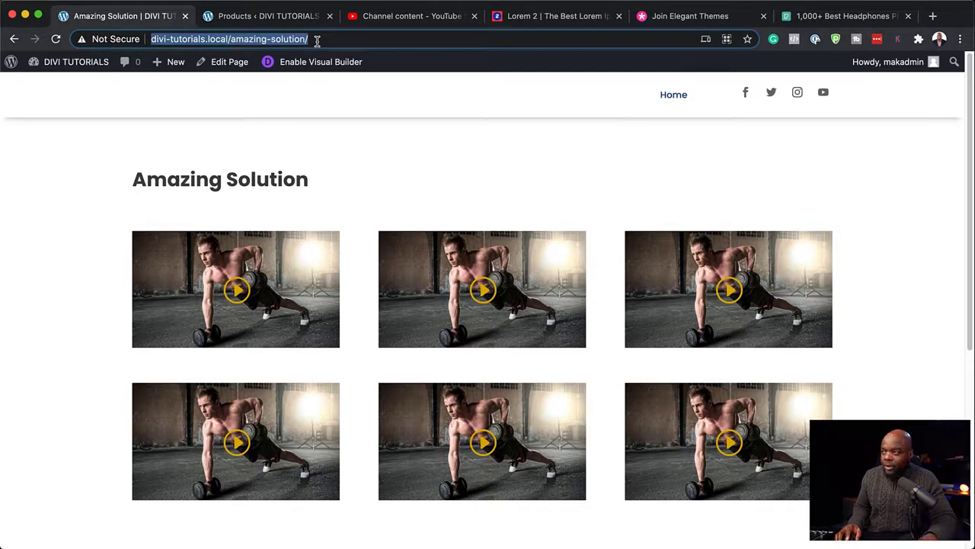
{"action": "mouse_move", "coordinate": [118, 3]}
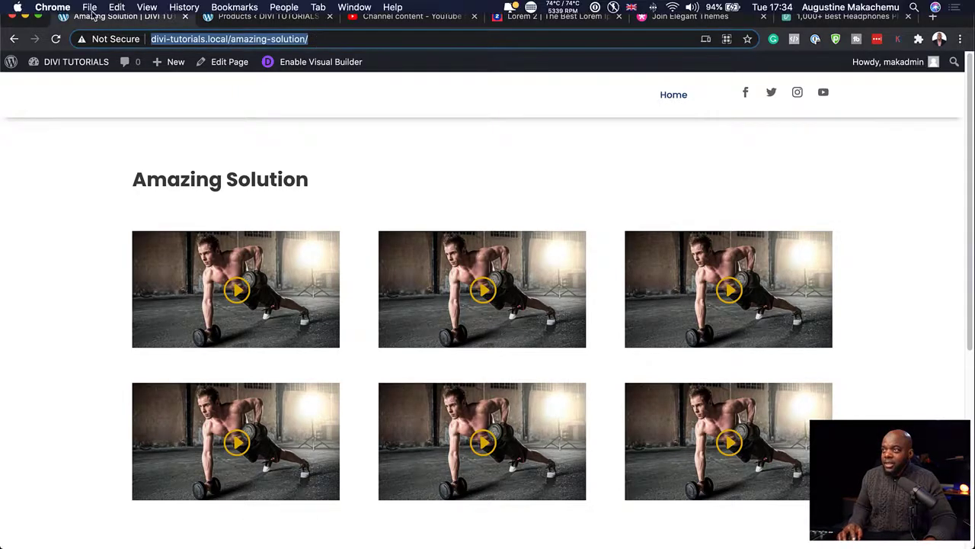
{"action": "left_click", "coordinate": [90, 8]}
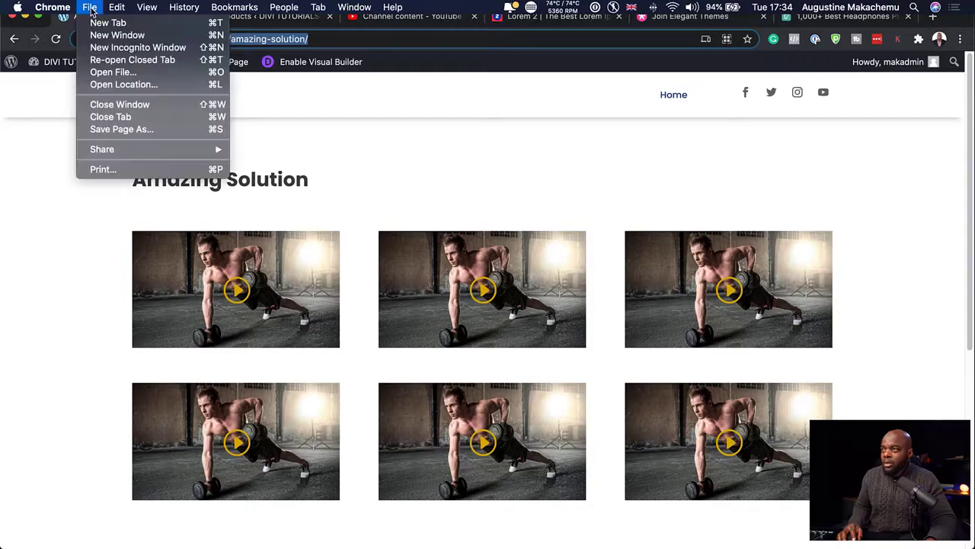
{"action": "left_click", "coordinate": [125, 49]}
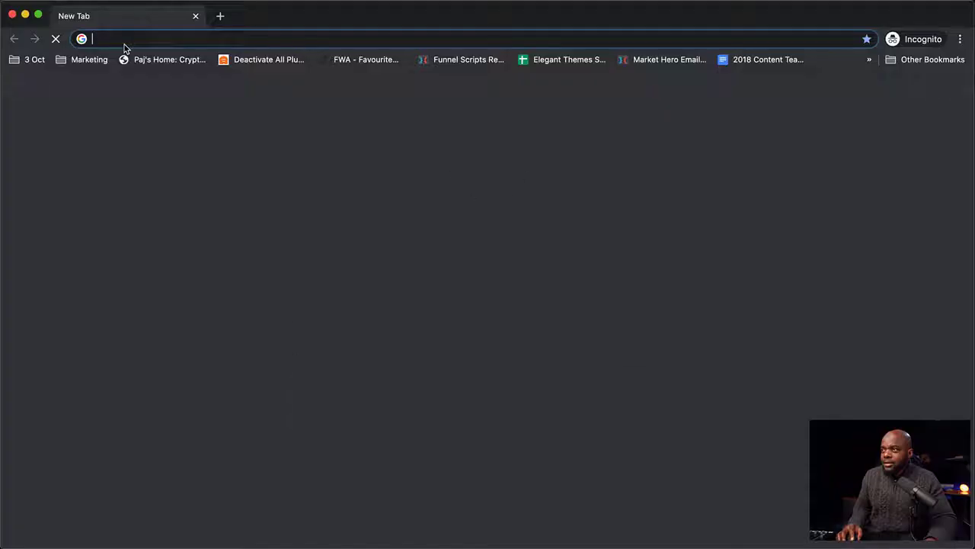
{"action": "key", "text": "super+v"}
{"action": "key", "text": "Return"}
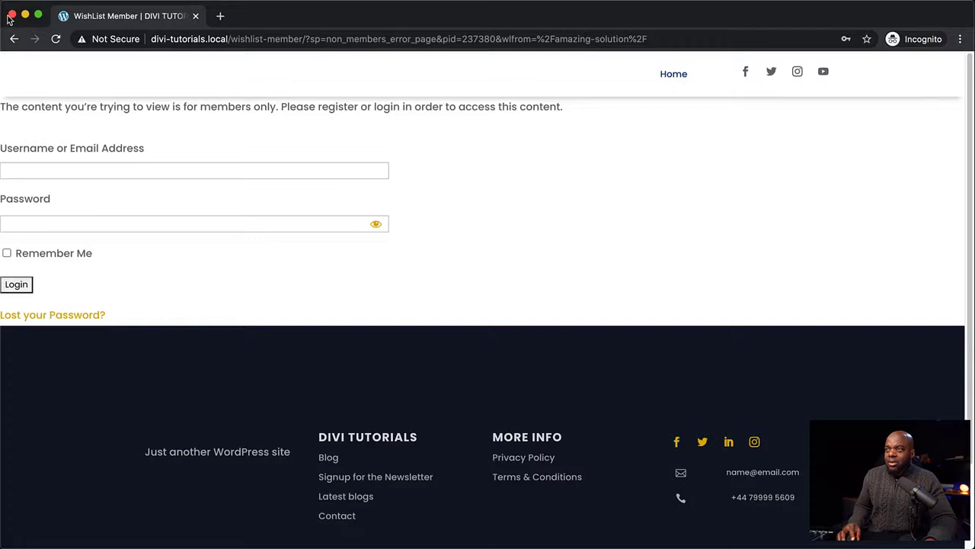
{"action": "left_click", "coordinate": [12, 16]}
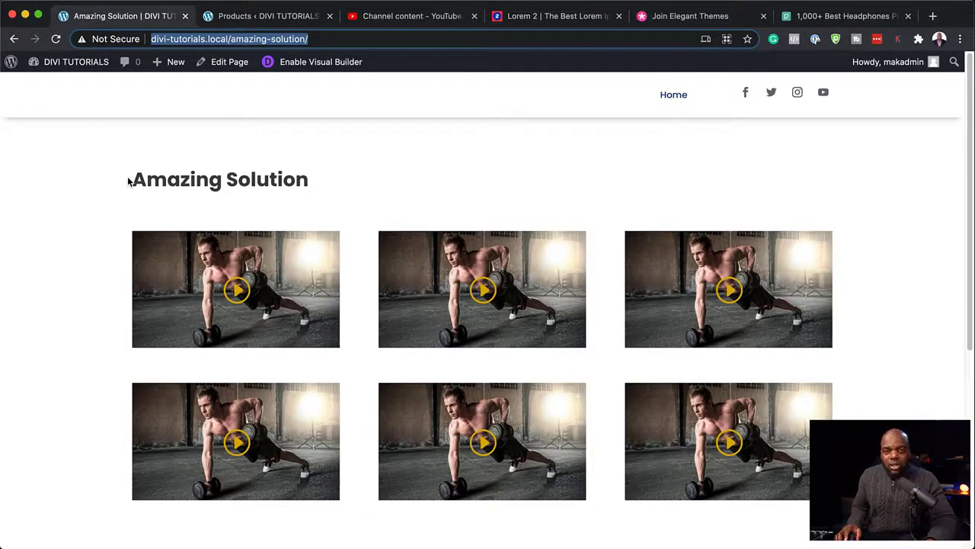
- Go to the WordPress menu editor and add the Memberships page to the primary menu
{"action": "mouse_move", "coordinate": [81, 68]}
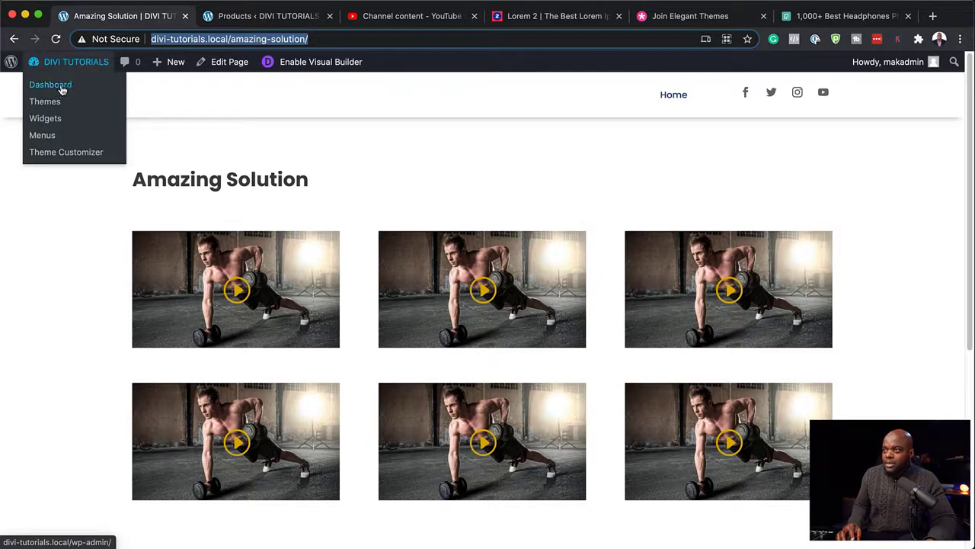
{"action": "left_click", "coordinate": [61, 89]}
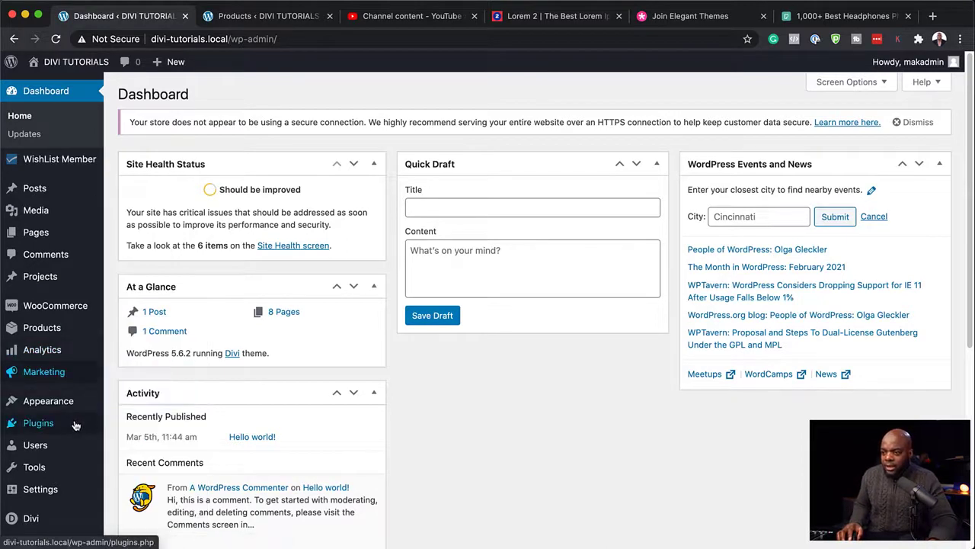
{"action": "mouse_move", "coordinate": [50, 404]}
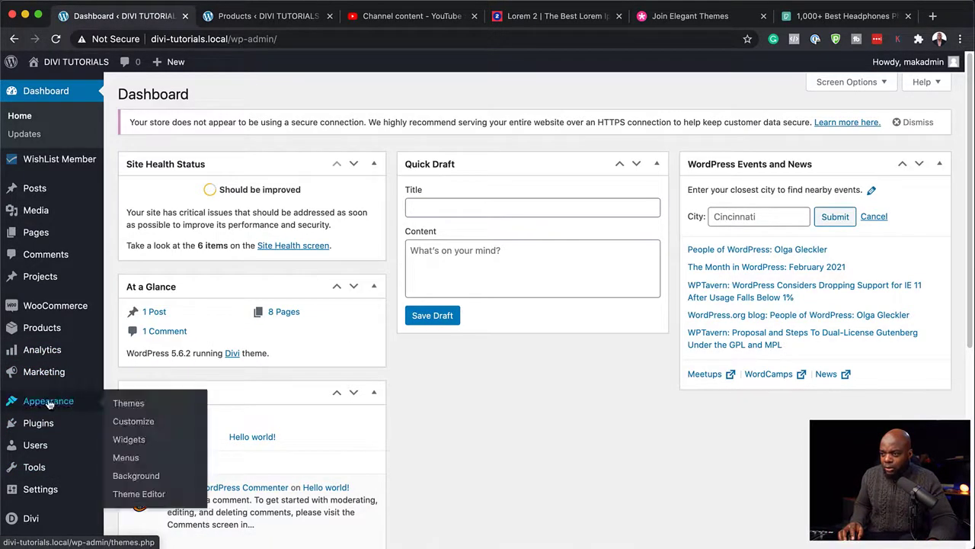
{"action": "left_click", "coordinate": [126, 458]}
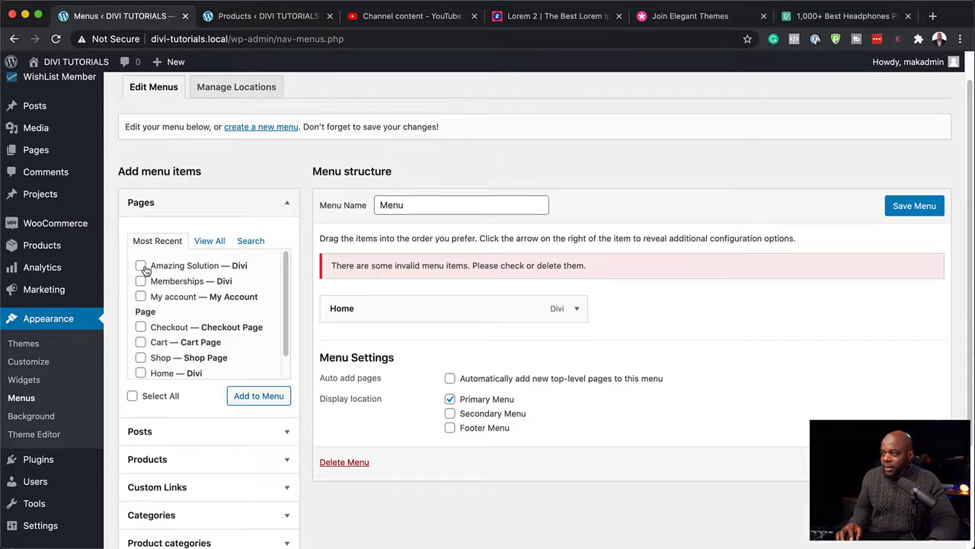
{"action": "left_click", "coordinate": [267, 395]}
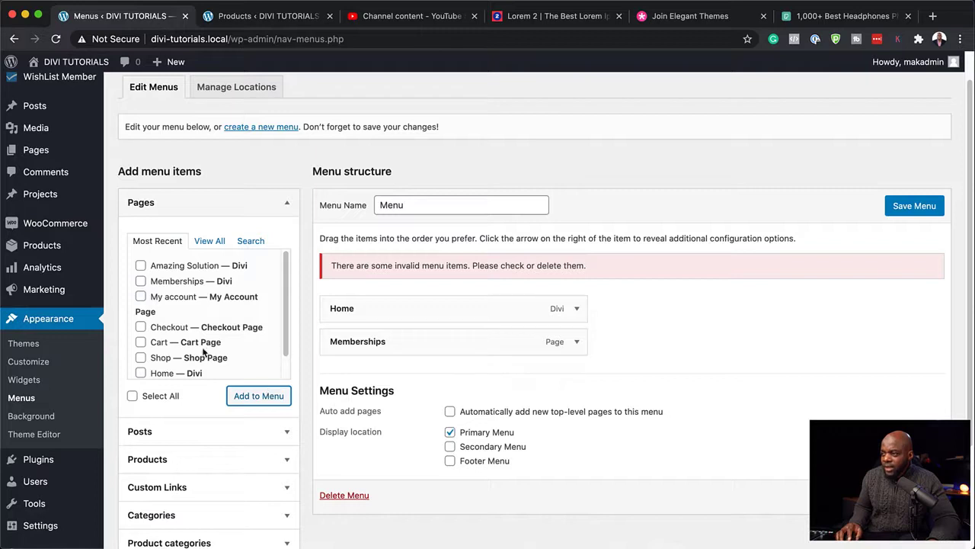
- Add the WishList Member Login and Log Out links to the primary menu and save it
{"action": "scroll", "coordinate": [218, 488], "scroll_direction": "down", "scroll_amount": 3}
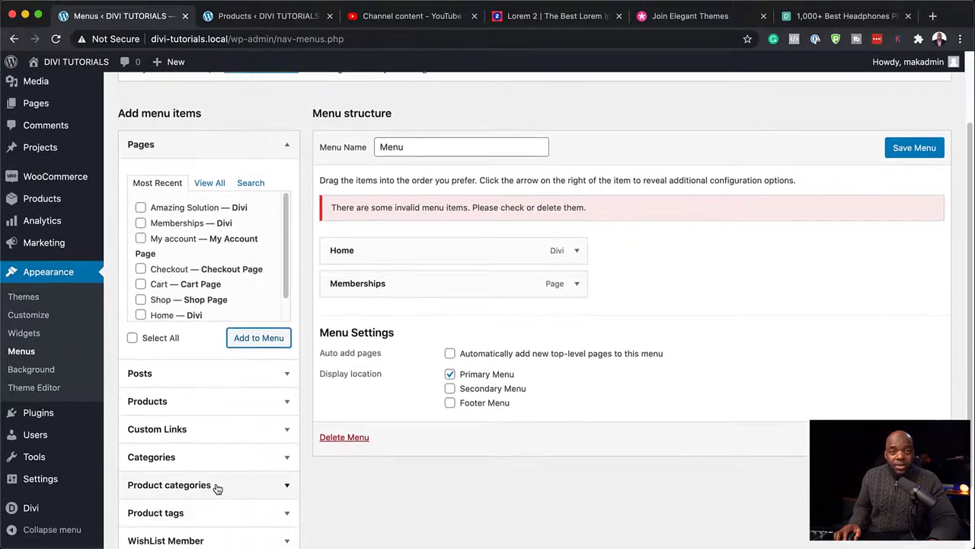
{"action": "scroll", "coordinate": [216, 490], "scroll_direction": "down", "scroll_amount": 2}
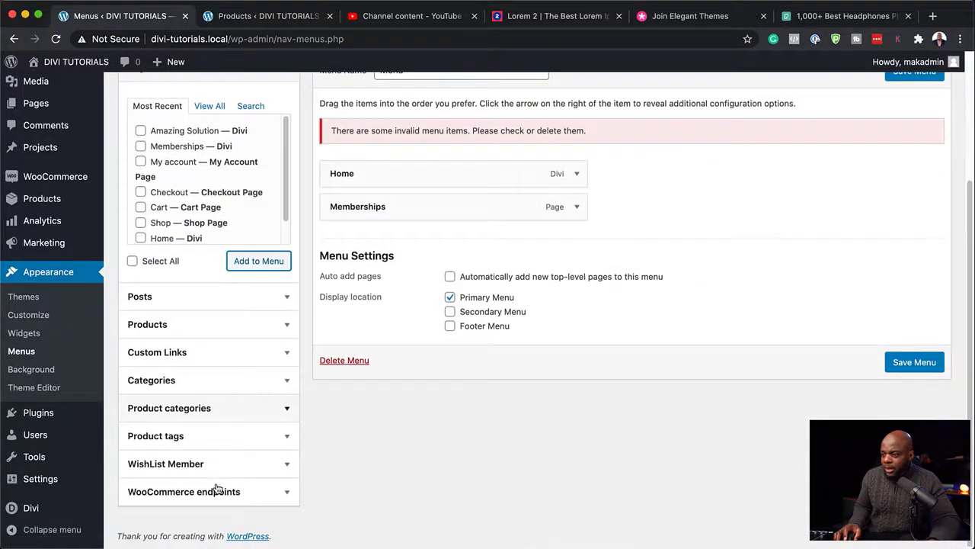
{"action": "left_click", "coordinate": [175, 466]}
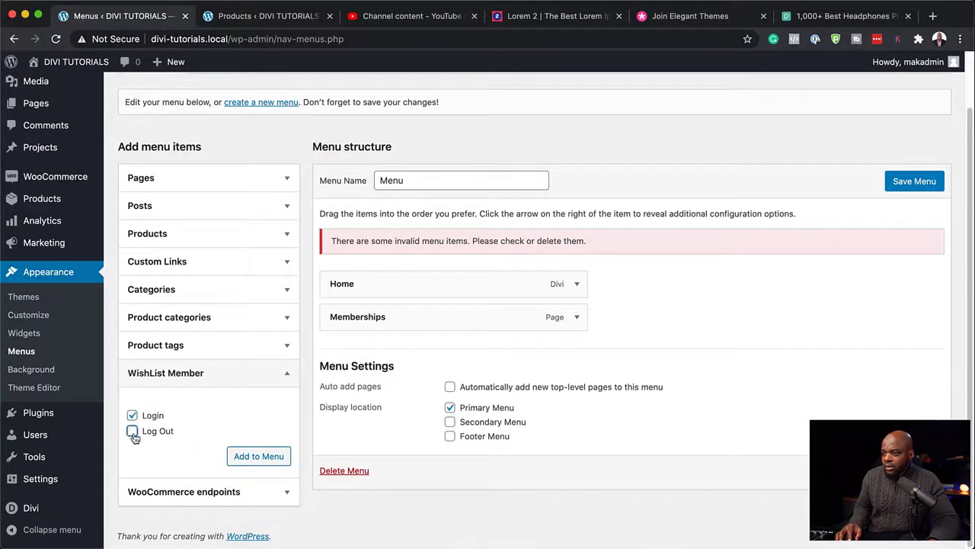
{"action": "left_click", "coordinate": [133, 432]}
{"action": "left_click", "coordinate": [266, 457]}
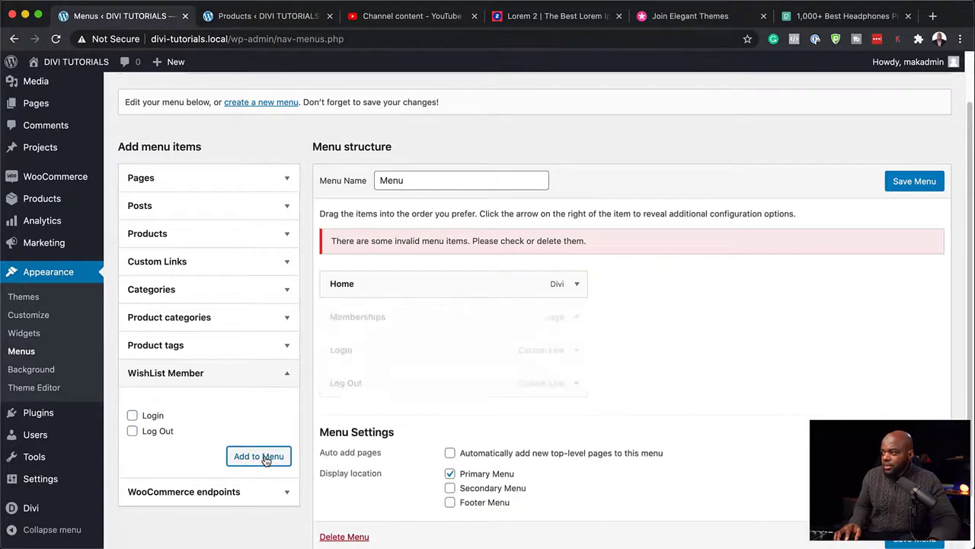
{"action": "left_click", "coordinate": [925, 186]}
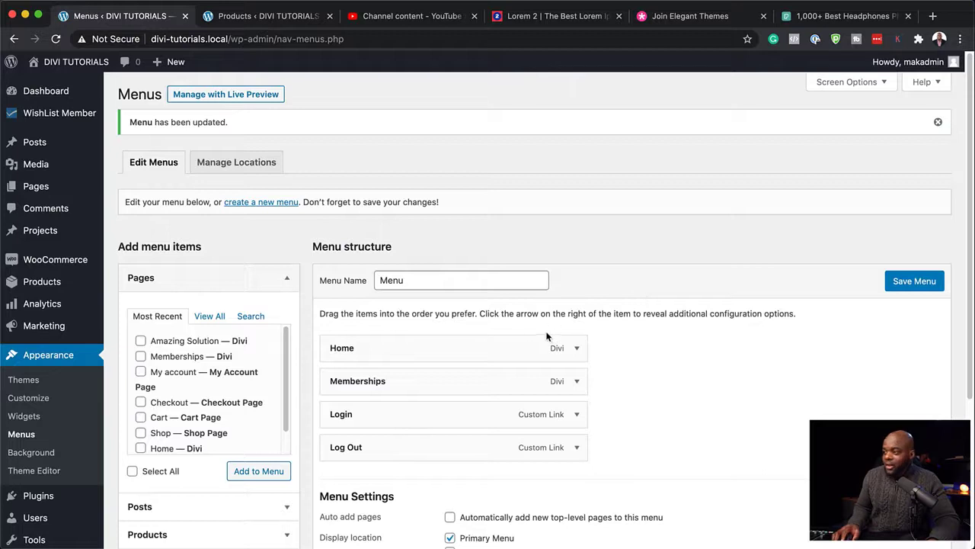
{"action": "scroll", "coordinate": [513, 352], "scroll_direction": "down", "scroll_amount": 2}
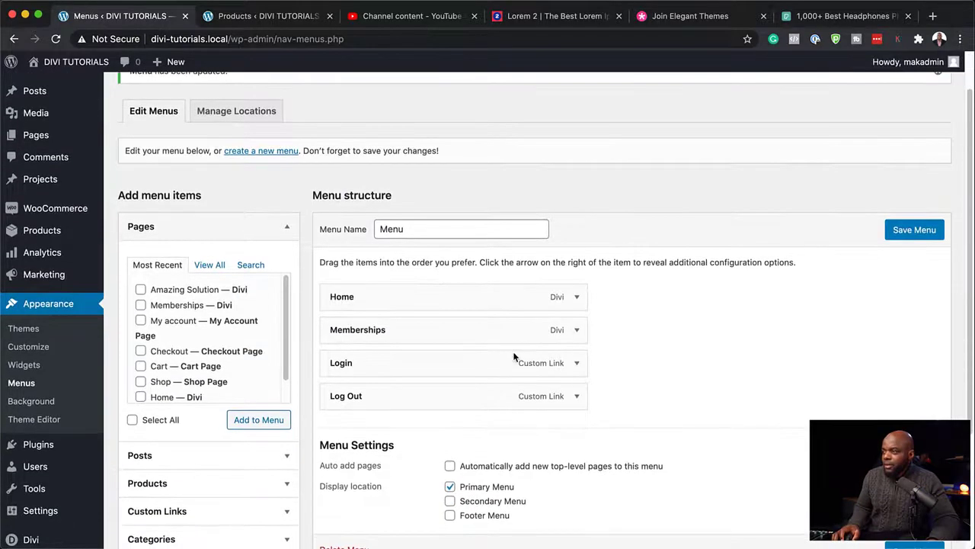
{"action": "scroll", "coordinate": [508, 343], "scroll_direction": "up", "scroll_amount": 2}
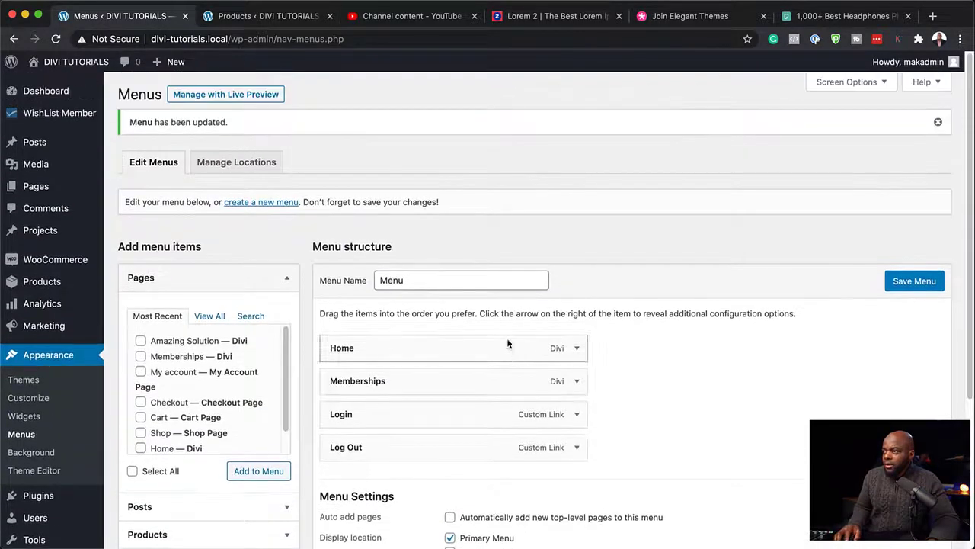
- Create a new menu named Menu 2 and assign it to the Secondary Menu location
{"action": "left_click", "coordinate": [279, 203]}
{"action": "type", "text": "2"}
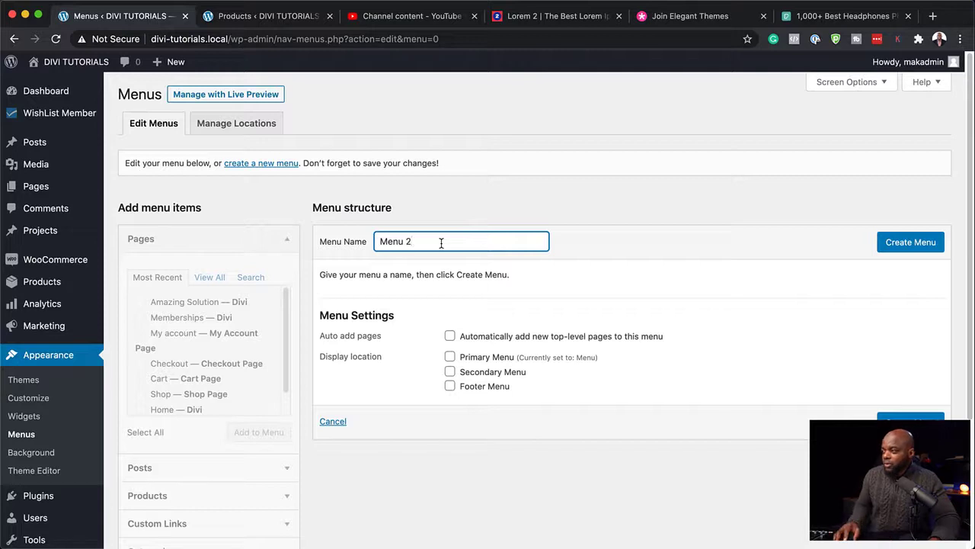
{"action": "left_click", "coordinate": [450, 372]}
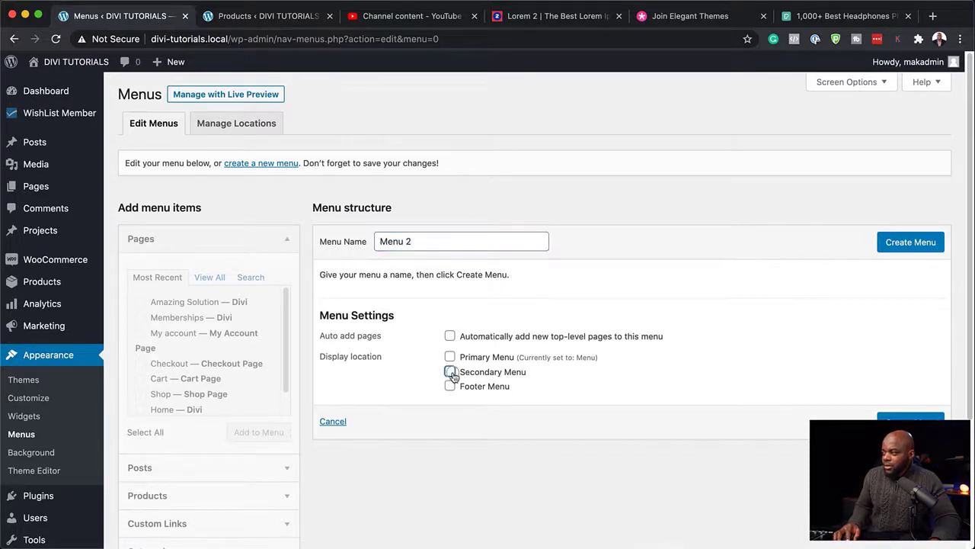
{"action": "left_click", "coordinate": [914, 248]}
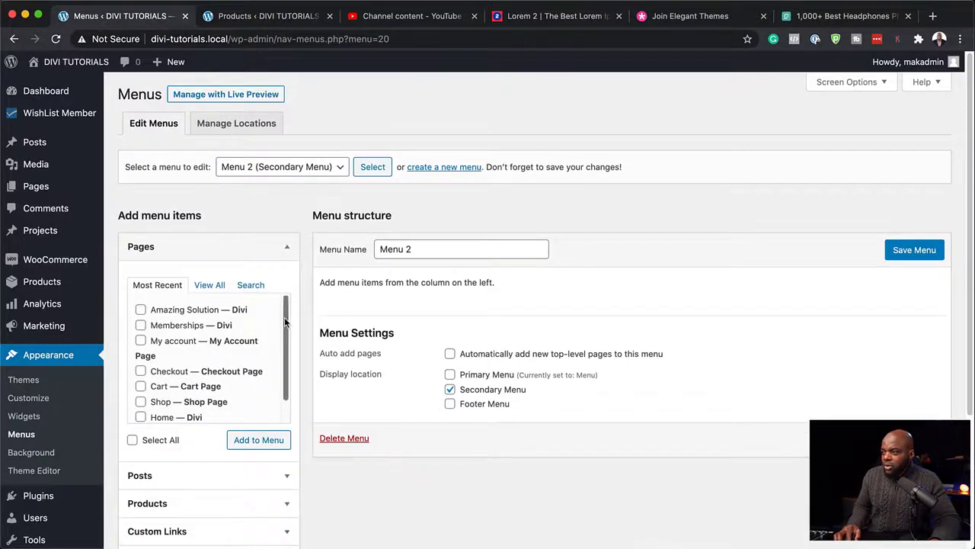
- Add the My account, Checkout and Cart pages to Menu 2
{"action": "scroll", "coordinate": [265, 371], "scroll_direction": "down", "scroll_amount": 2}
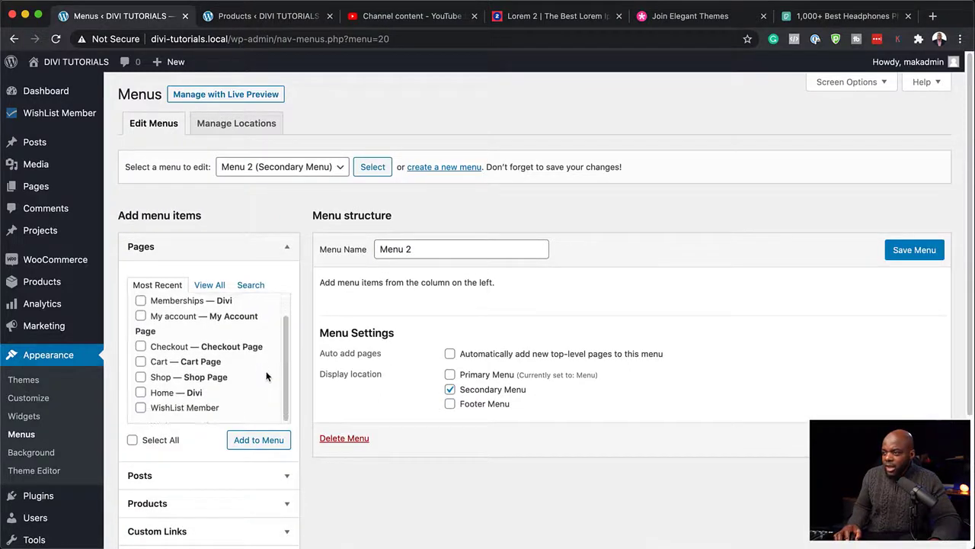
{"action": "left_click", "coordinate": [140, 346]}
{"action": "left_click", "coordinate": [141, 362]}
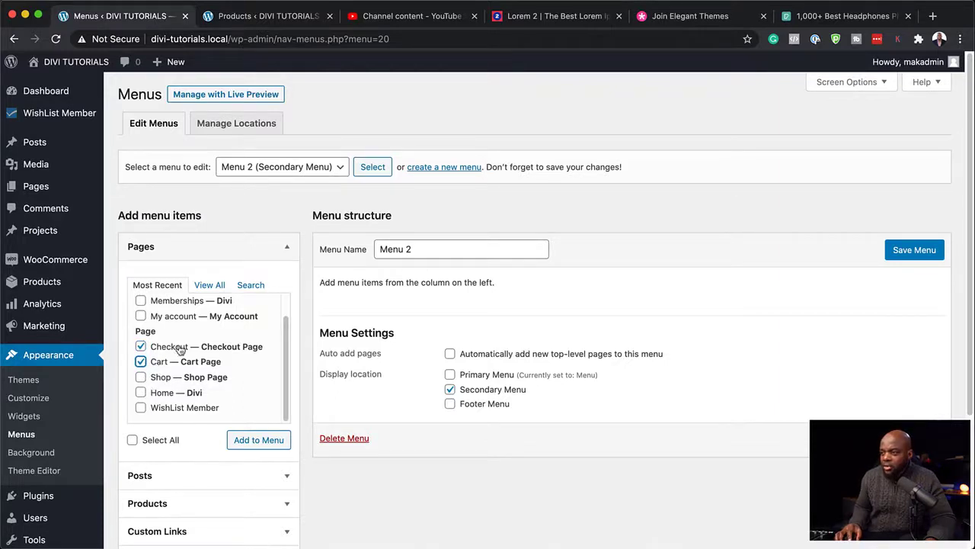
{"action": "scroll", "coordinate": [160, 322], "scroll_direction": "up", "scroll_amount": 1}
{"action": "left_click", "coordinate": [213, 342]}
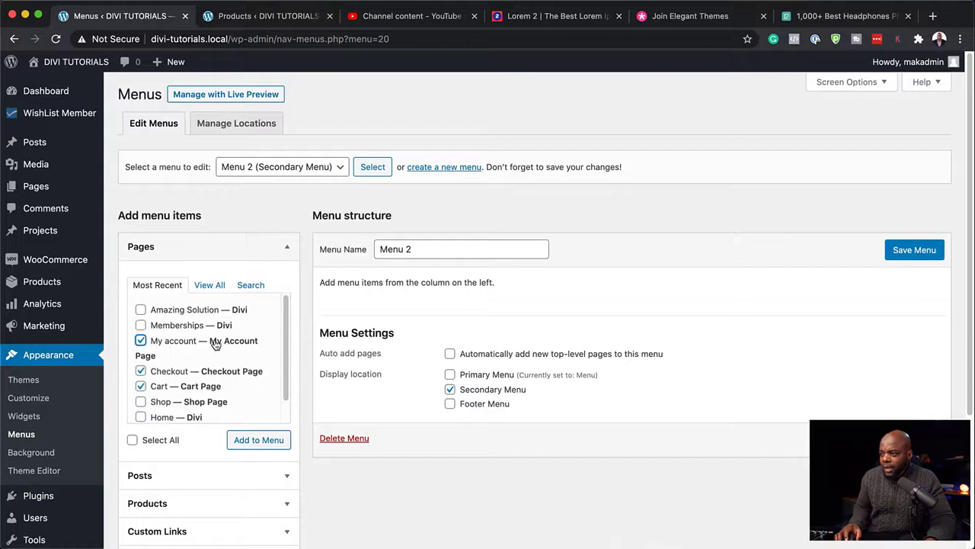
{"action": "left_click", "coordinate": [259, 440]}
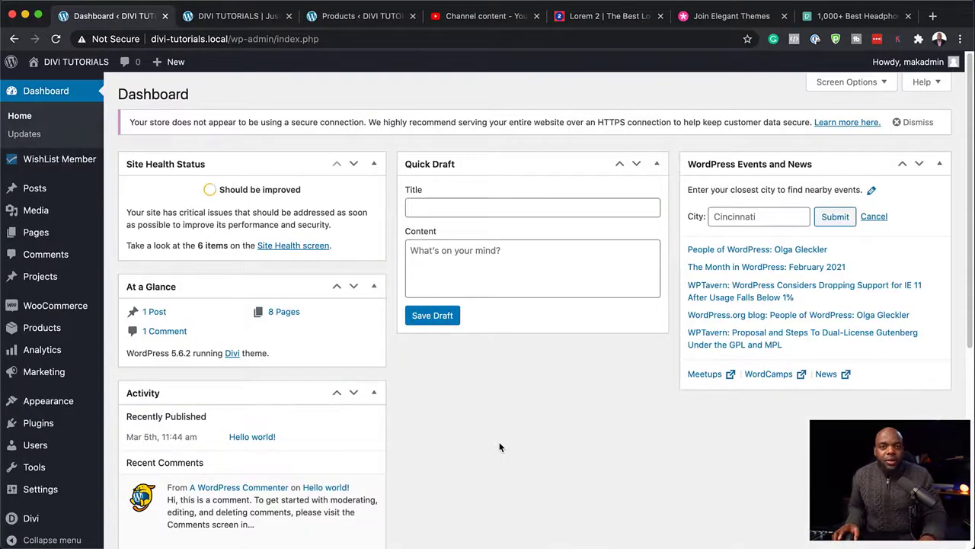
- Create a new WordPress page titled Dashboard and open it in the Divi Builder
{"action": "mouse_move", "coordinate": [92, 375]}
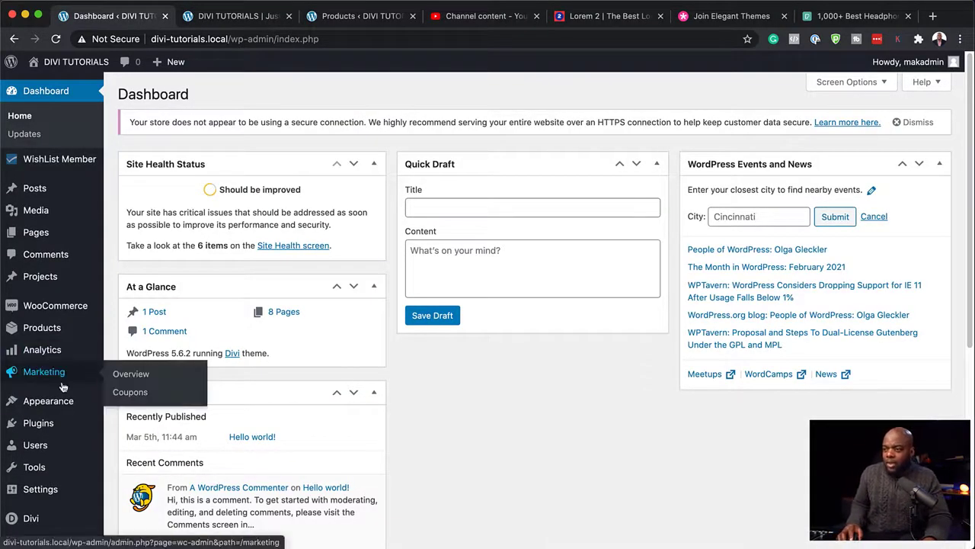
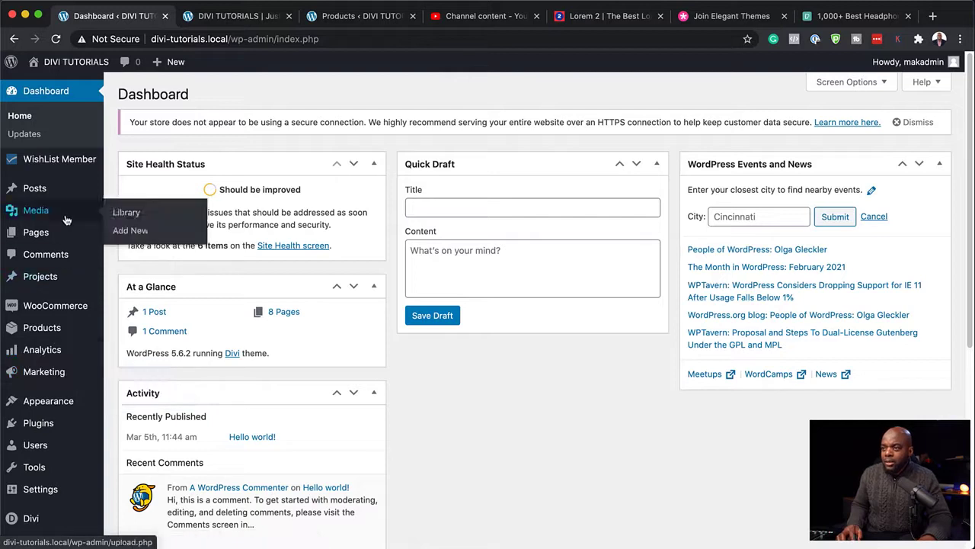
{"action": "mouse_move", "coordinate": [55, 240]}
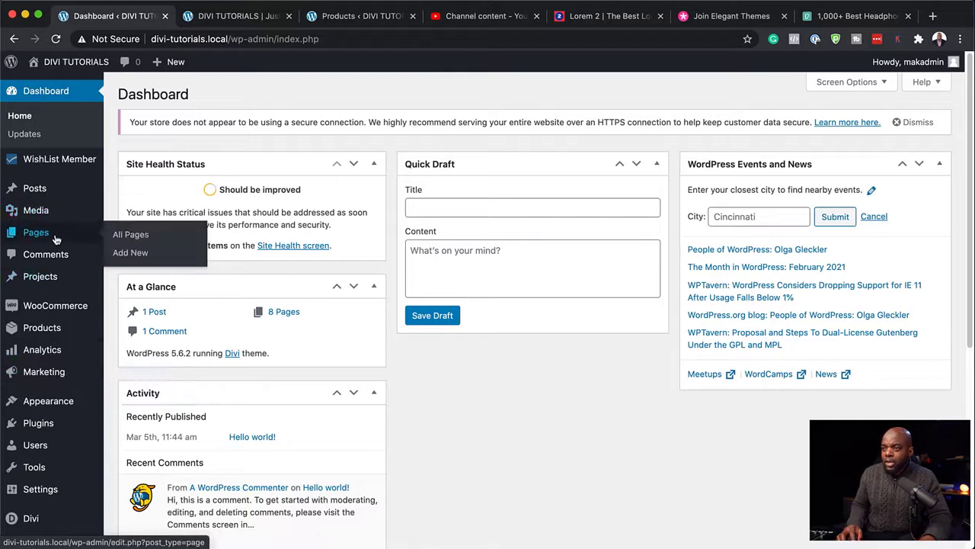
{"action": "left_click", "coordinate": [135, 257]}
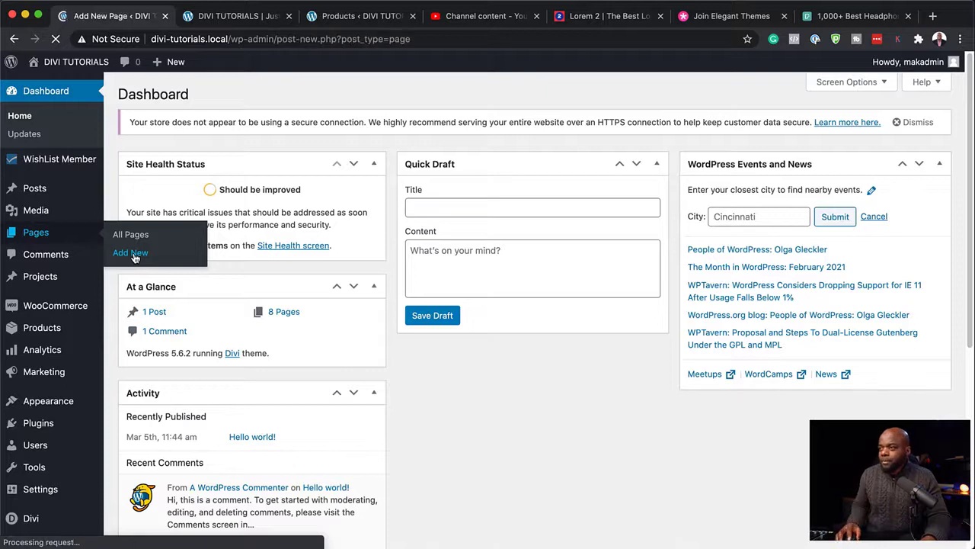
{"action": "type", "text": "Dash"}
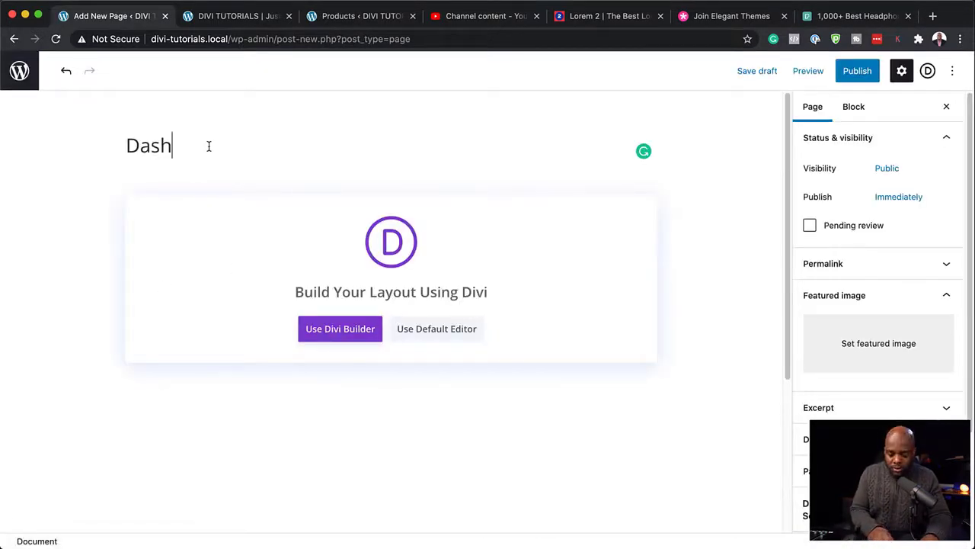
{"action": "type", "text": "board"}
{"action": "left_click", "coordinate": [340, 329]}
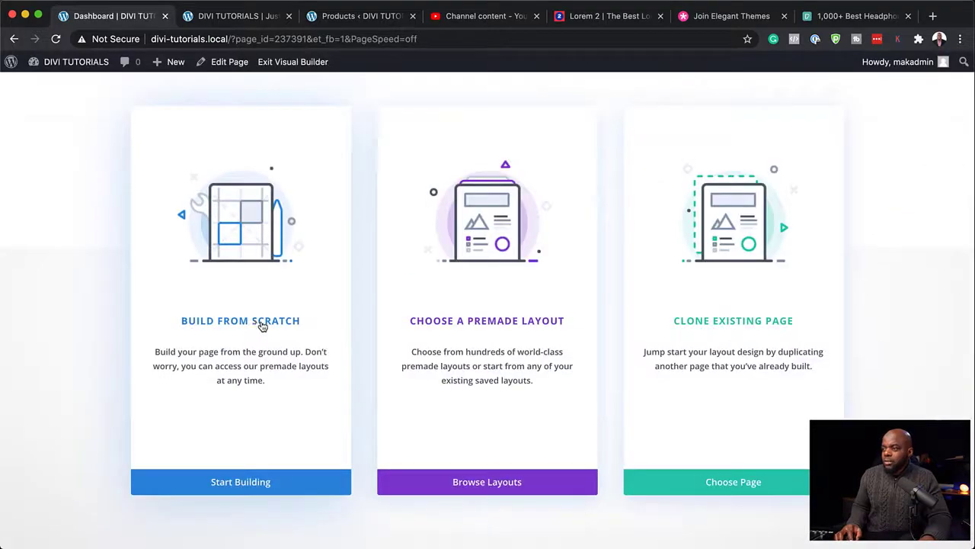
- Start the Dashboard page from scratch with a single-column row and insert a Text module into it
{"action": "left_click", "coordinate": [261, 326]}
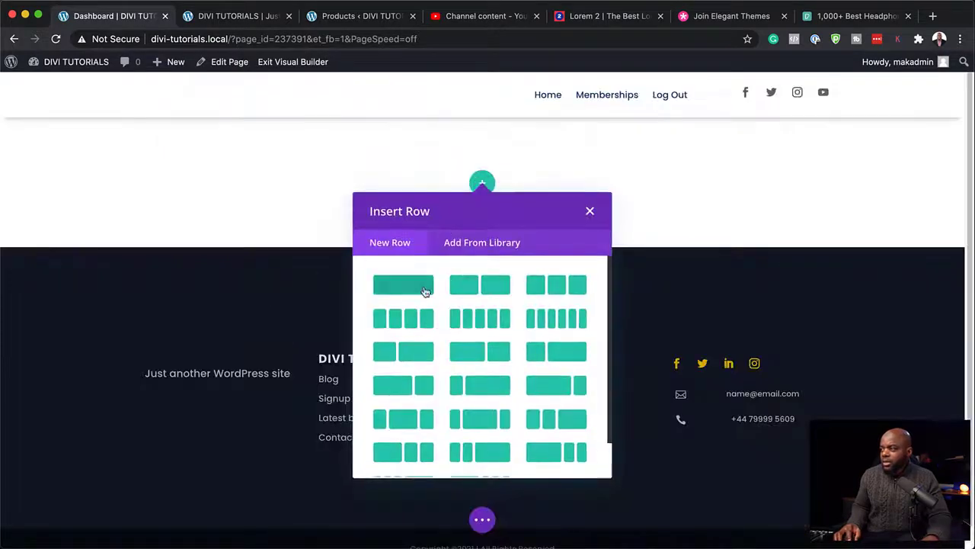
{"action": "left_click", "coordinate": [410, 295]}
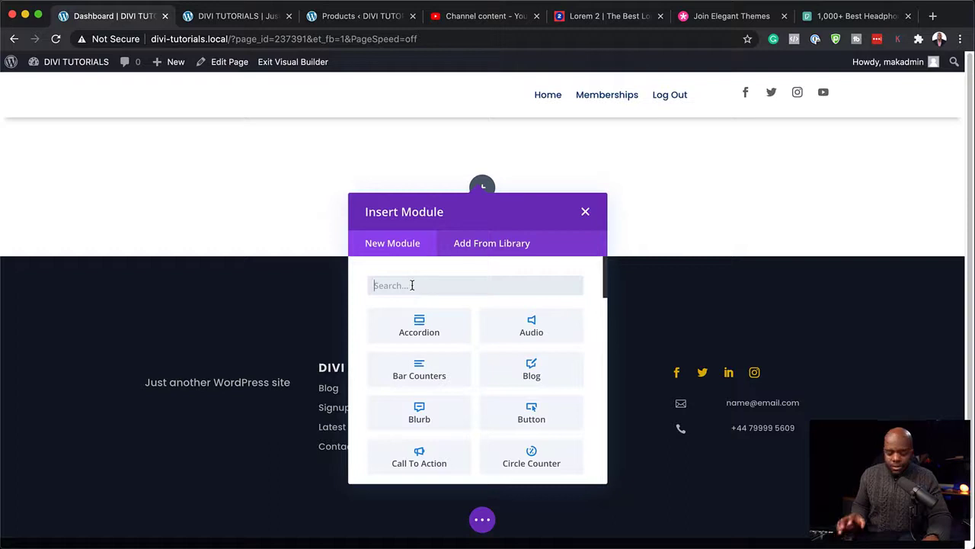
{"action": "type", "text": "text"}
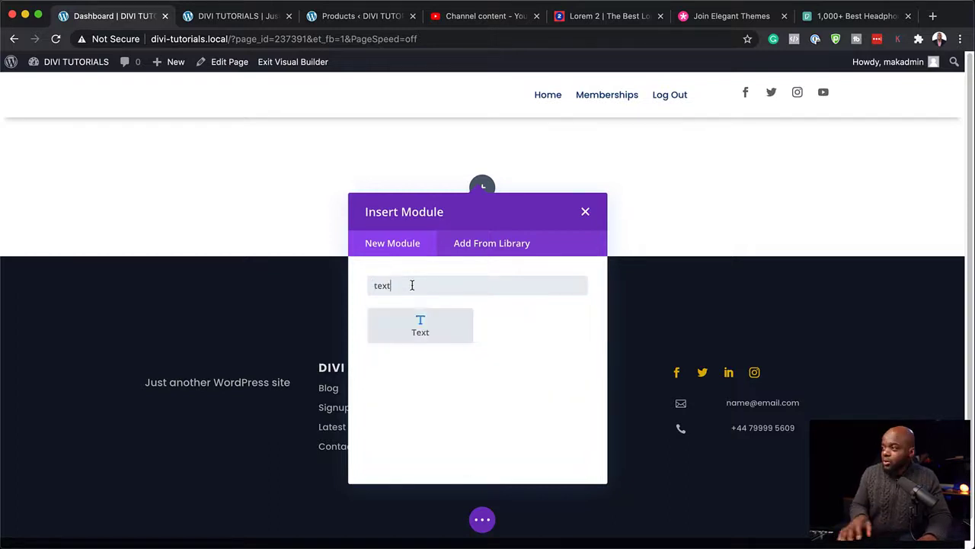
{"action": "left_click", "coordinate": [415, 325]}
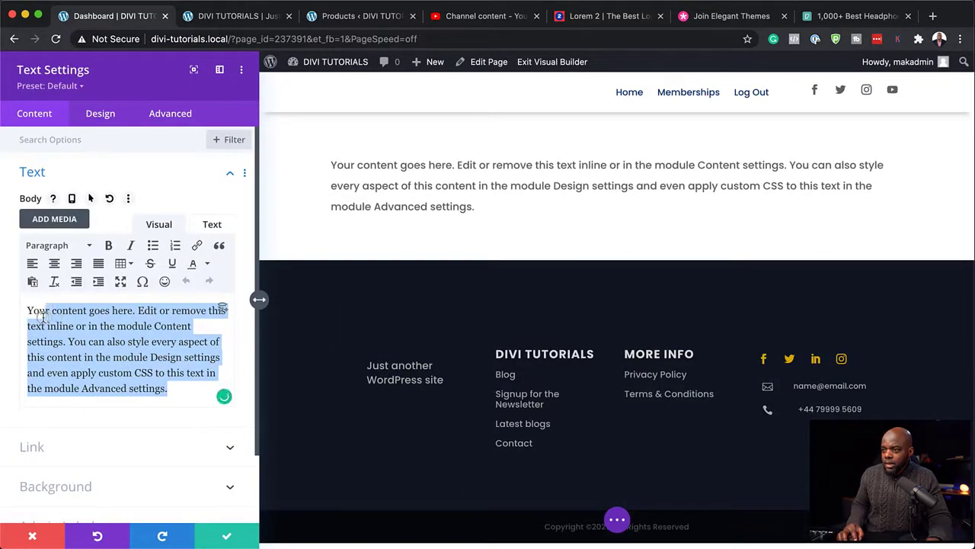
- Replace the Text module's placeholder with DASHBOARD, format it as Heading 1, and save the module
{"action": "type", "text": "DASHBOARD"}
{"action": "key", "text": "super+a"}
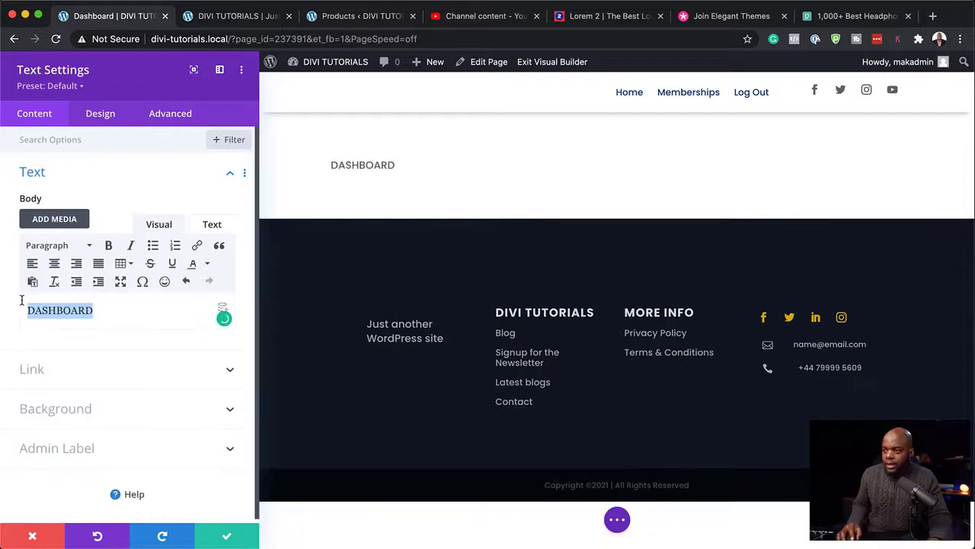
{"action": "left_click", "coordinate": [67, 247]}
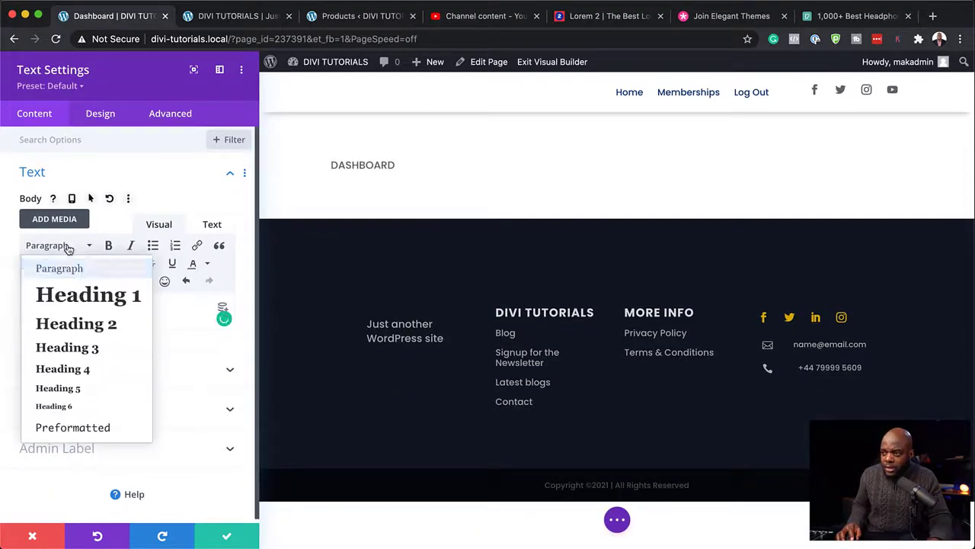
{"action": "left_click", "coordinate": [84, 294]}
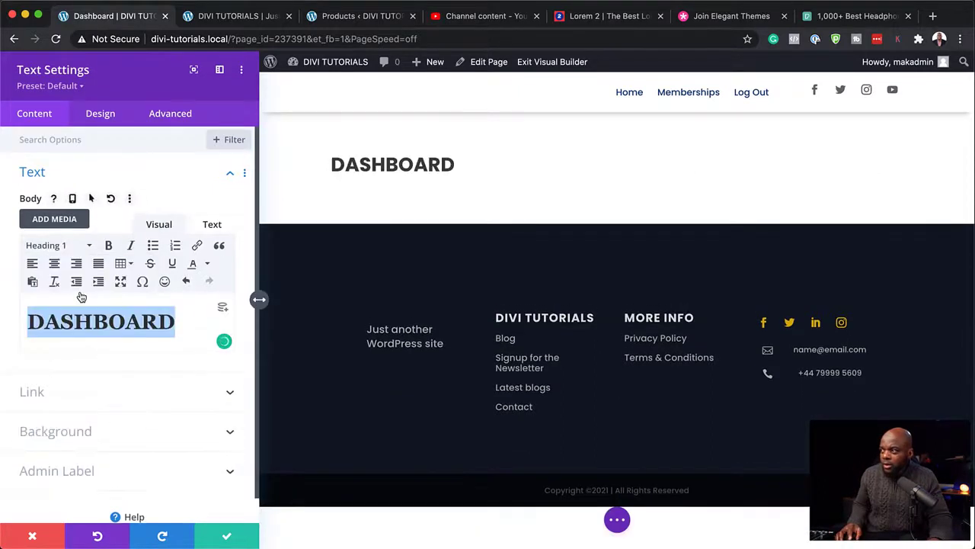
{"action": "left_click", "coordinate": [226, 535]}
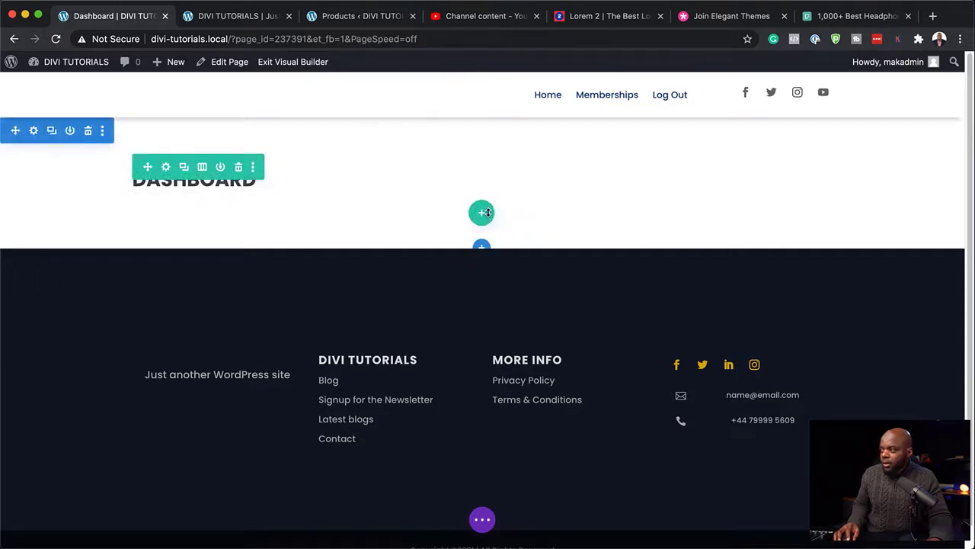
- Add a three-column row below the DASHBOARD heading and insert a Blurb module into its first column
{"action": "left_click", "coordinate": [481, 212]}
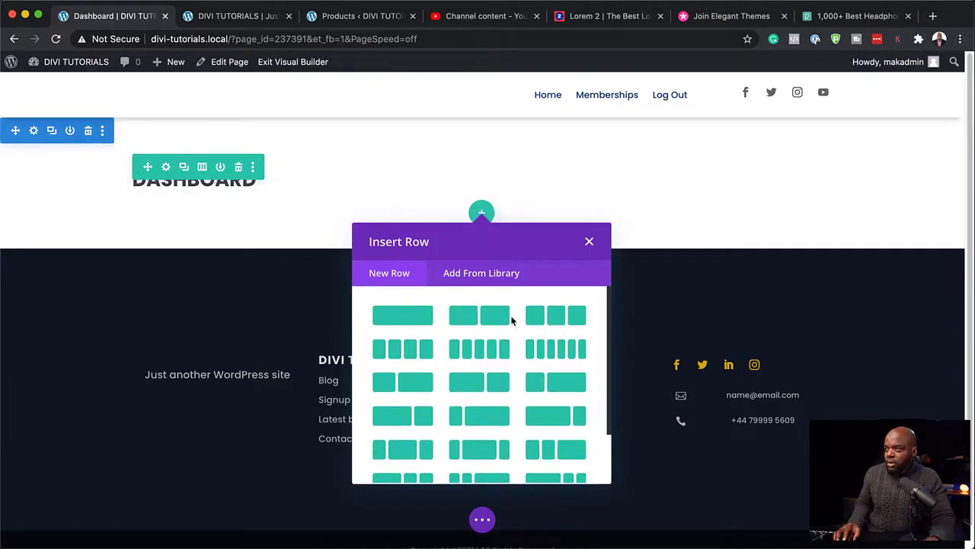
{"action": "left_click", "coordinate": [558, 322]}
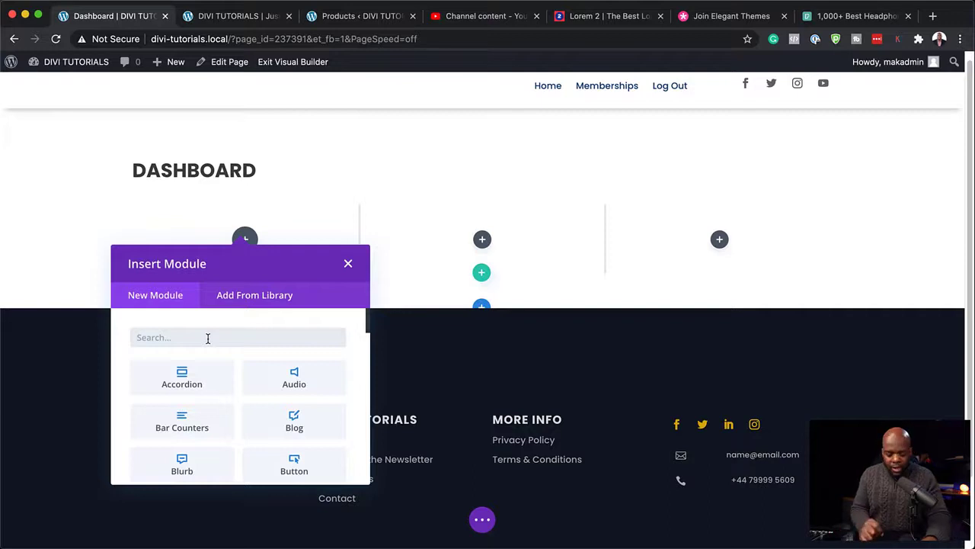
{"action": "type", "text": "Blurb"}
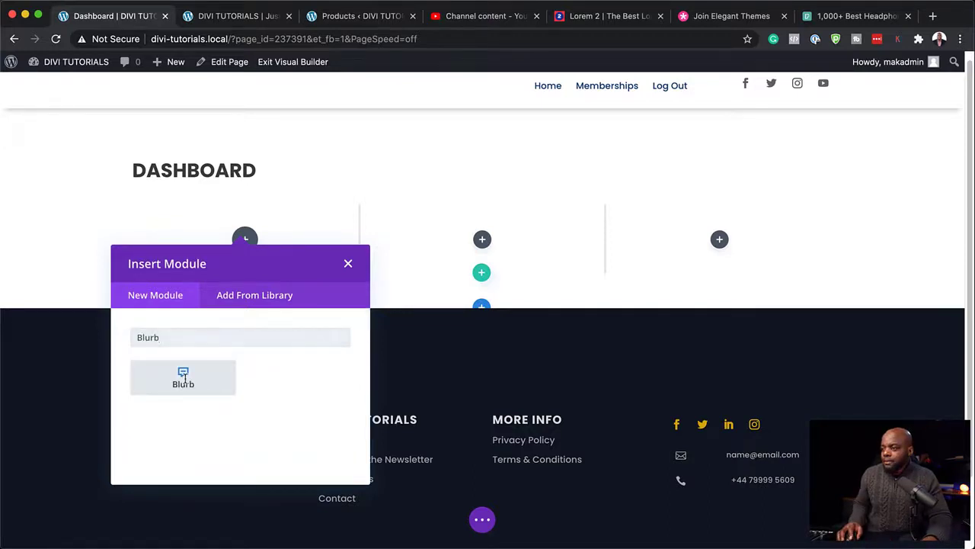
{"action": "left_click", "coordinate": [184, 378]}
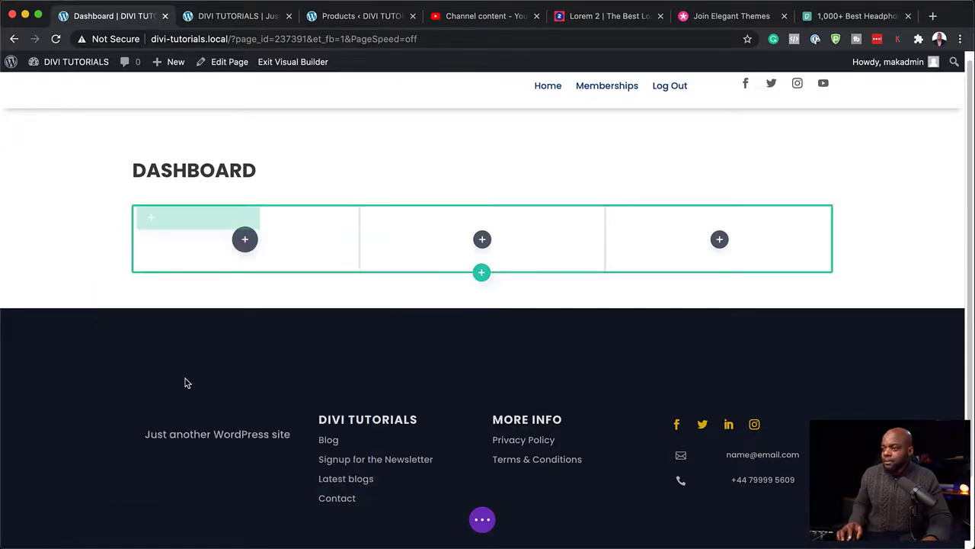
- Title the blurb Gold Members Content and replace its body with the "Praesent dapibus, neque id cursus faucibus" placeholder paragraph
{"action": "type", "text": "G"}
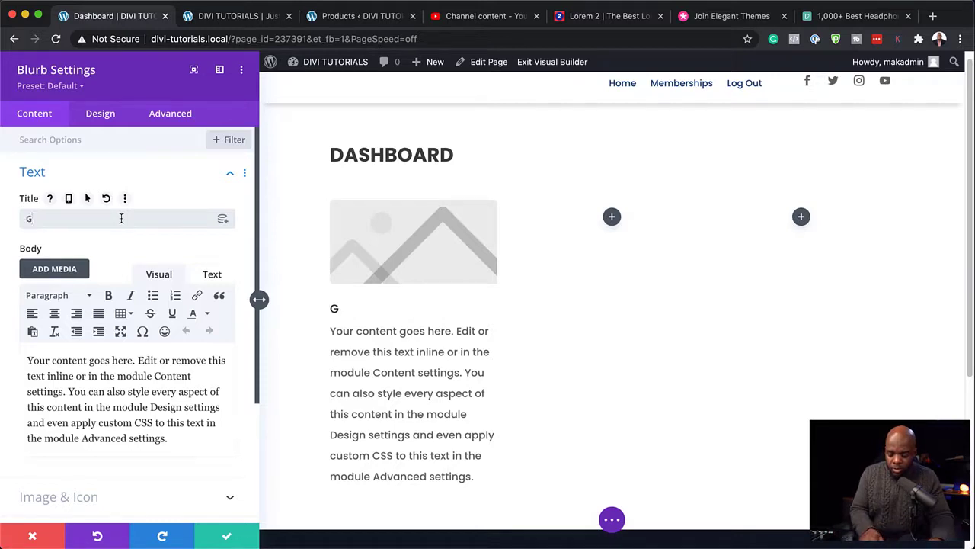
{"action": "type", "text": "old Members Content"}
{"action": "scroll", "coordinate": [122, 228], "scroll_direction": "down", "scroll_amount": 2}
{"action": "left_click", "coordinate": [29, 268]}
{"action": "key", "text": "ctrl+a"}
{"action": "type", "text": "Praesent dapibus, neque id cursus faucibus, tortor neque egestas auguae, eu vulputate magna eros eu erat. Aliquam erat volutpat. Nam dui mi, tincidunt quis, accumsan porttitor, facilisis luctus, metus."}
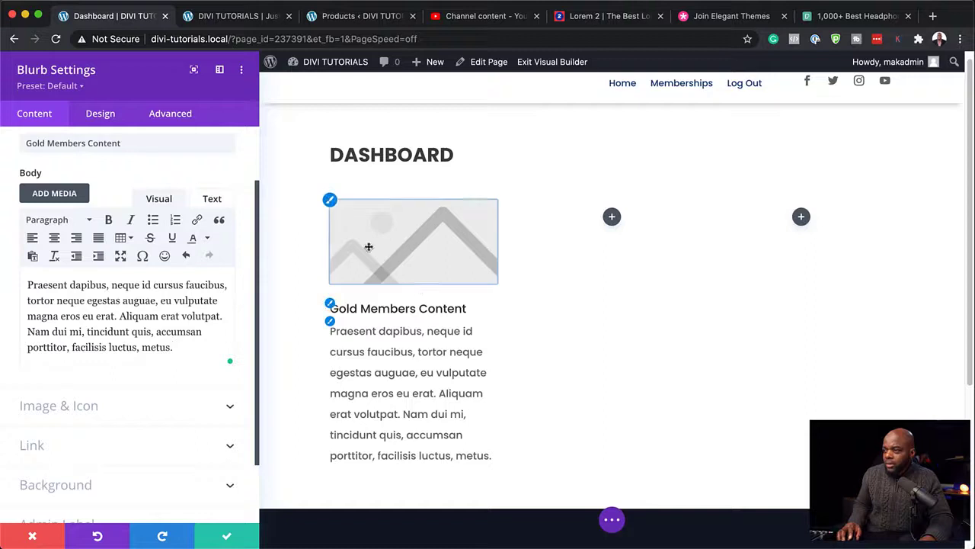
{"action": "left_click", "coordinate": [117, 449]}
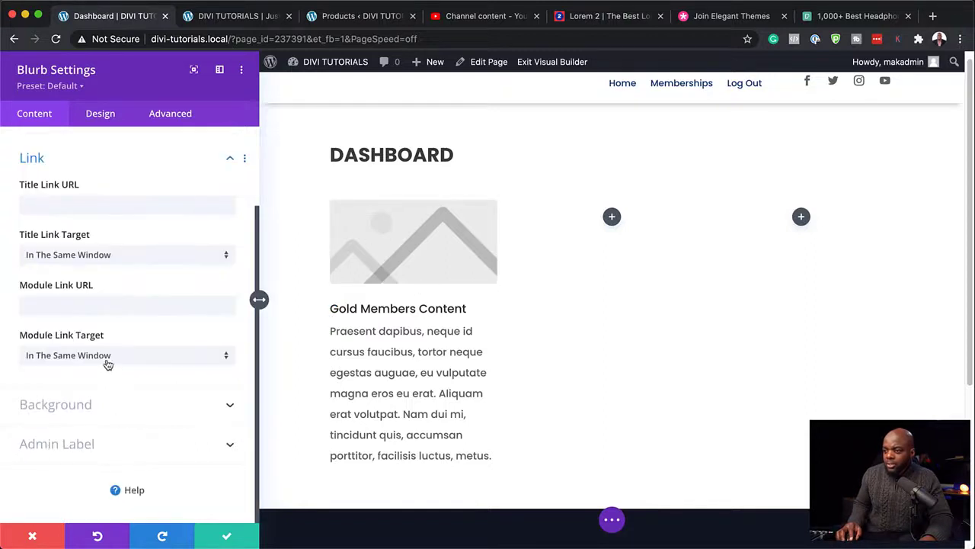
{"action": "left_click", "coordinate": [79, 205]}
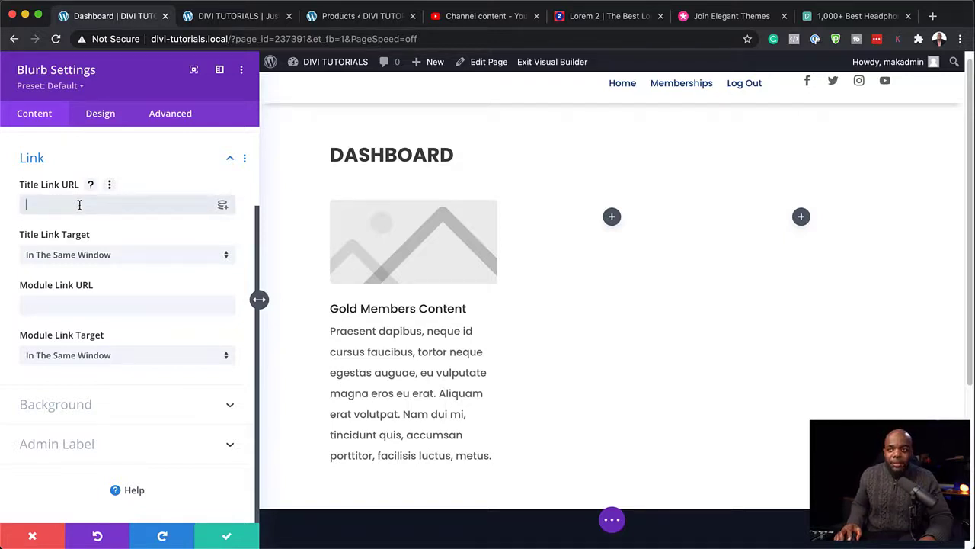
{"action": "left_click", "coordinate": [228, 16]}
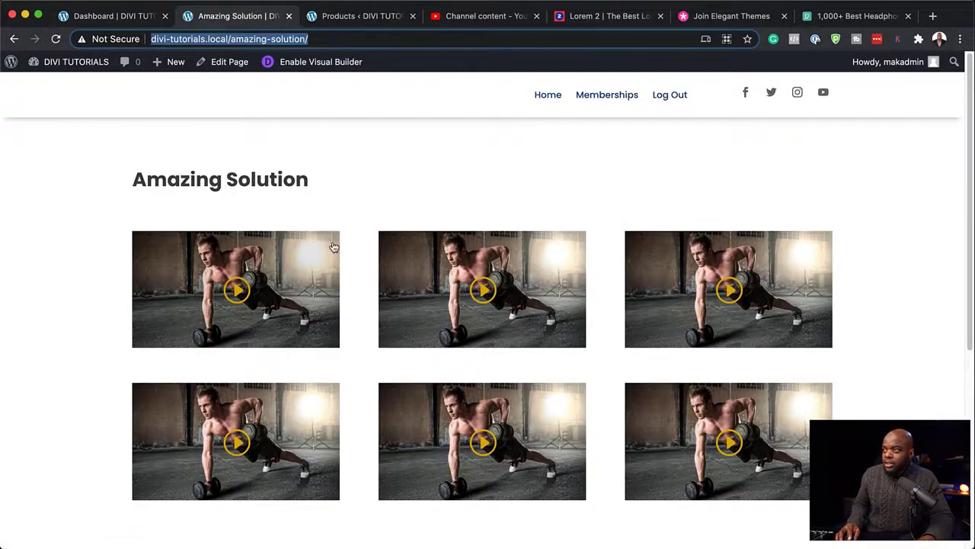
{"action": "left_click", "coordinate": [114, 15]}
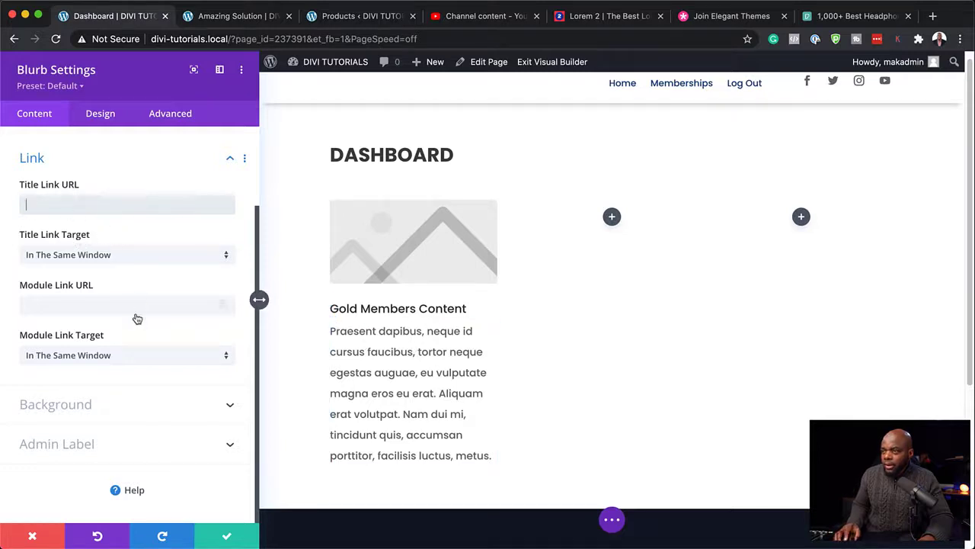
{"action": "left_click", "coordinate": [71, 205]}
{"action": "type", "text": "http://divi-tutorials.local/amazing-solution/"}
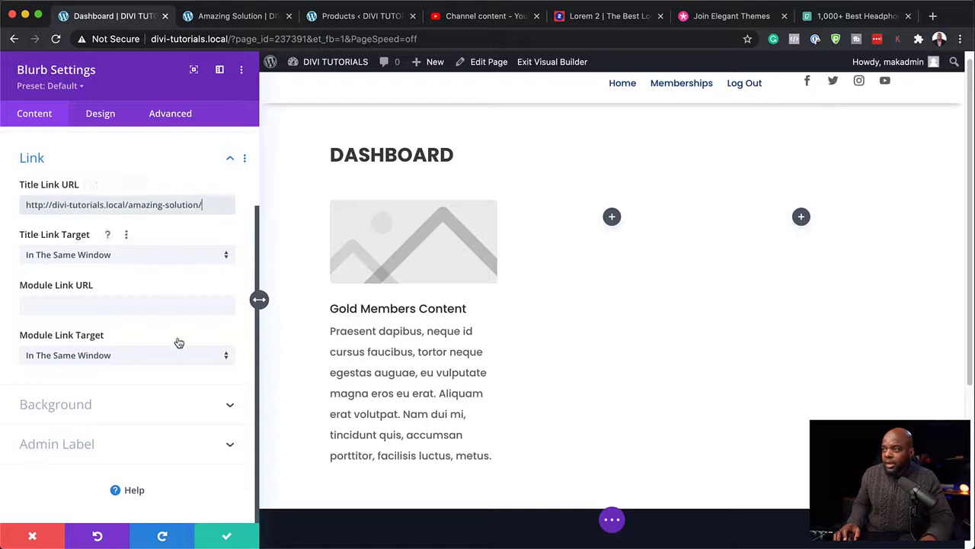
- Change the blurb's title to Platinum Members Content
{"action": "scroll", "coordinate": [177, 344], "scroll_direction": "up", "scroll_amount": 3}
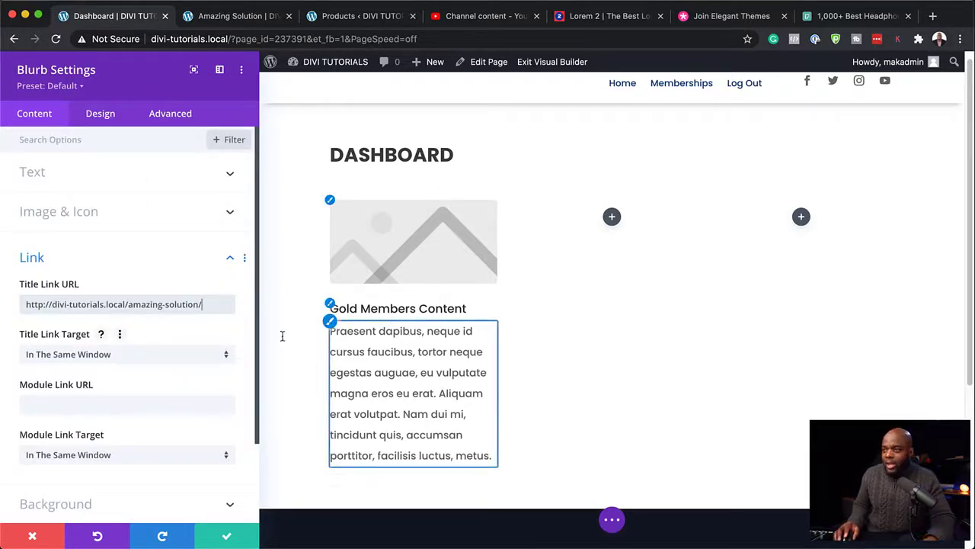
{"action": "left_click", "coordinate": [50, 177]}
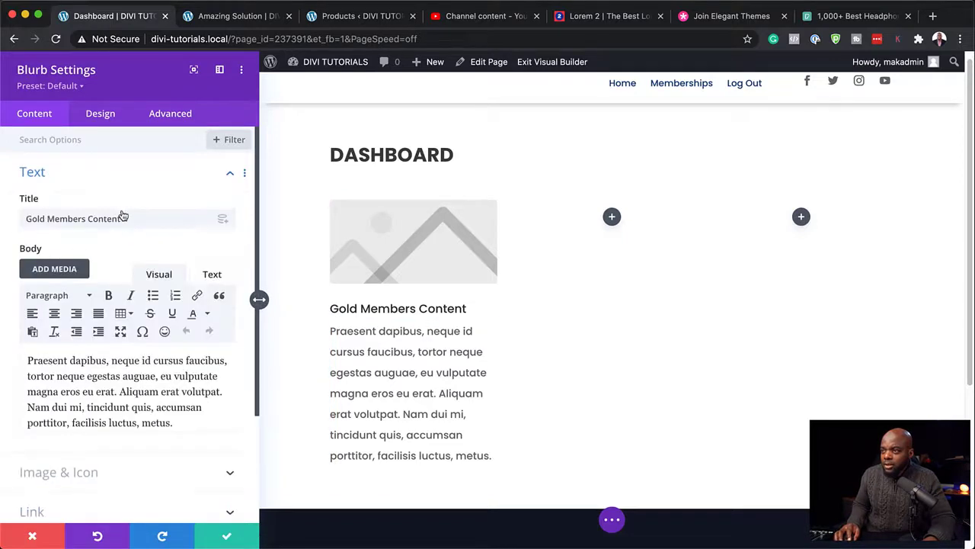
{"action": "double_click", "coordinate": [46, 218]}
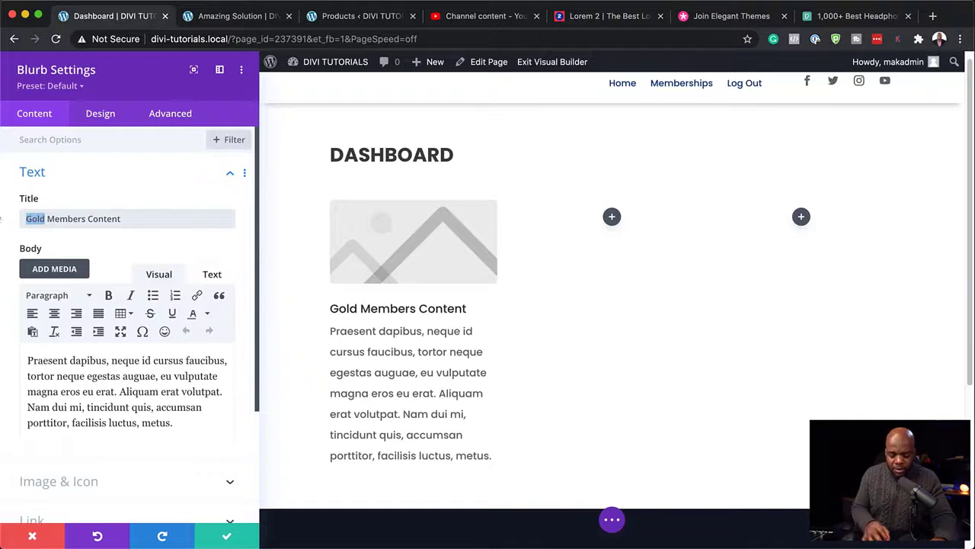
{"action": "type", "text": "Platinum"}
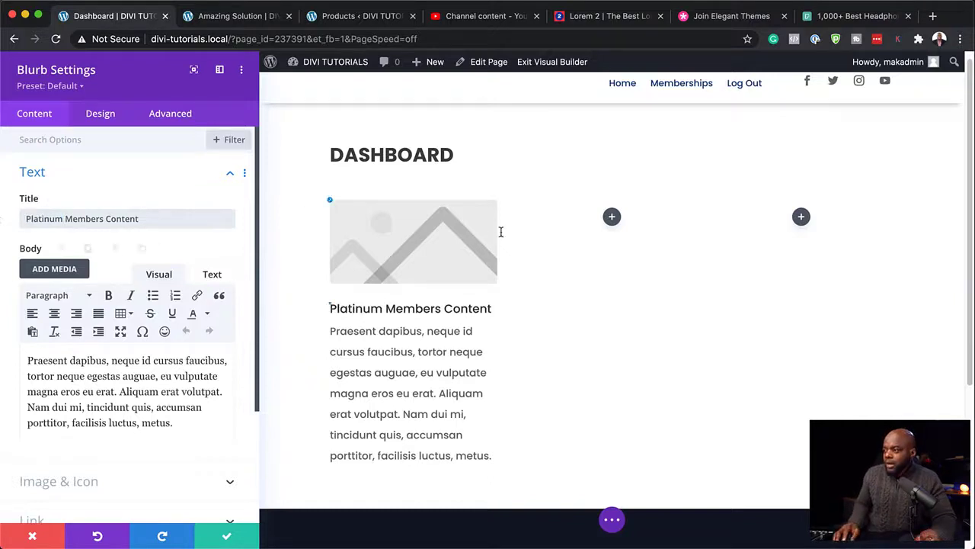
- Use an icon instead of an image for the blurb and choose the open padlock
{"action": "scroll", "coordinate": [91, 395], "scroll_direction": "down", "scroll_amount": 3}
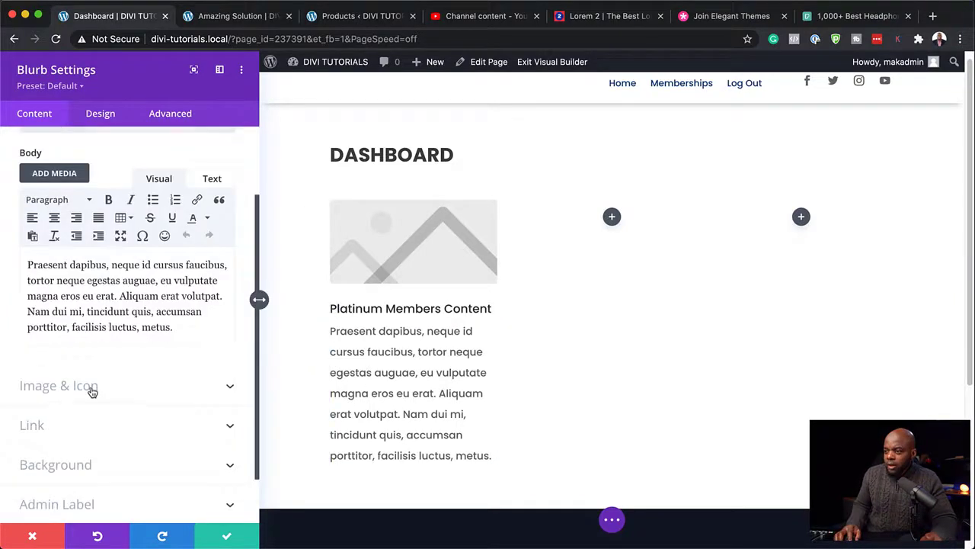
{"action": "left_click", "coordinate": [91, 391]}
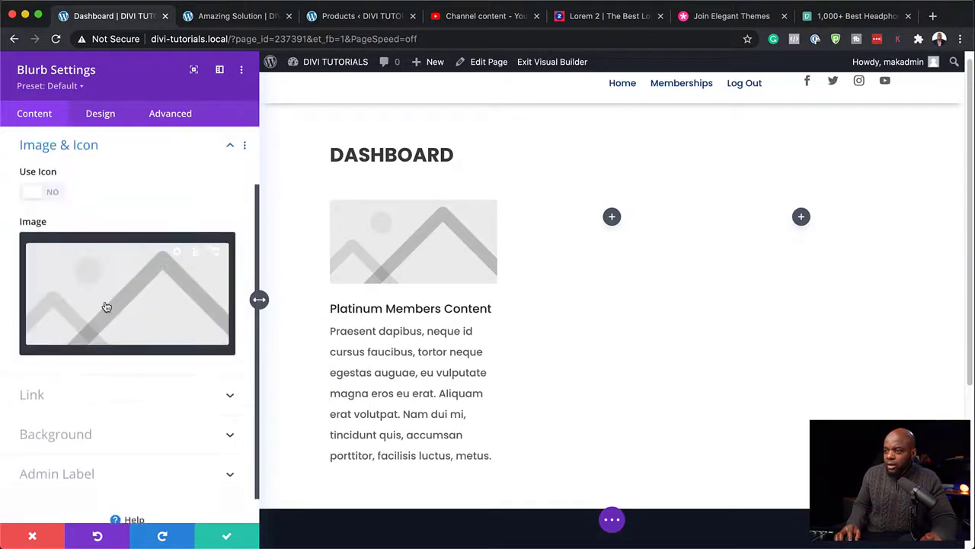
{"action": "left_click", "coordinate": [56, 197]}
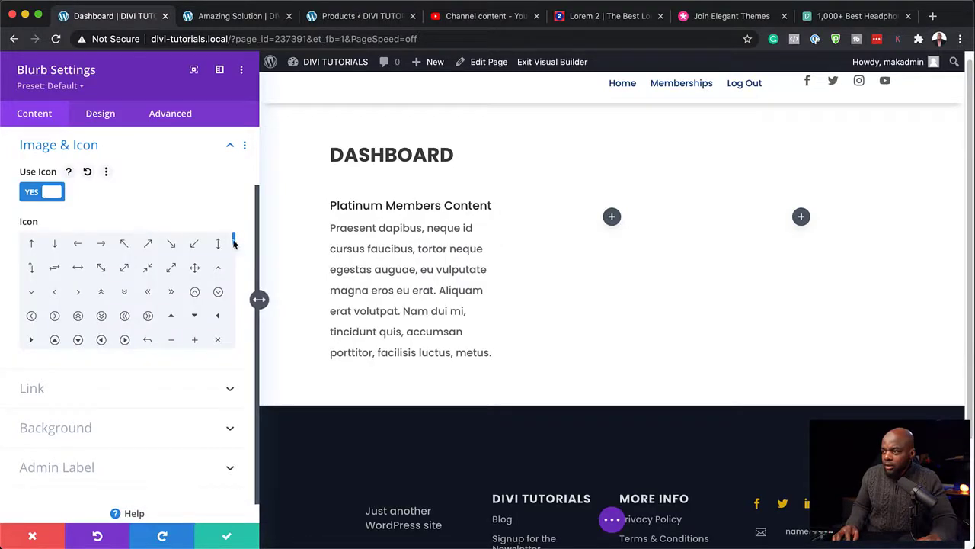
{"action": "left_click_drag", "start_coordinate": [234, 242], "coordinate": [236, 266]}
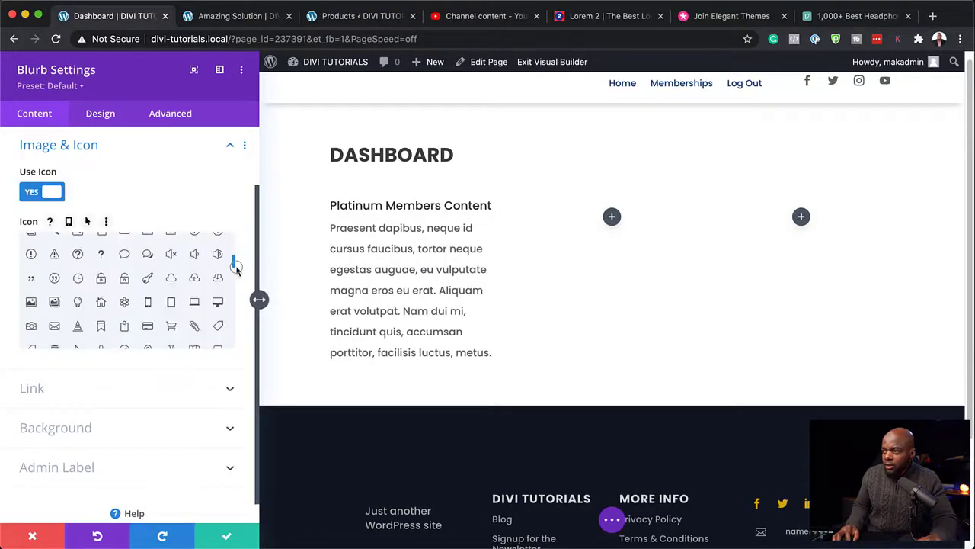
{"action": "left_click", "coordinate": [126, 279]}
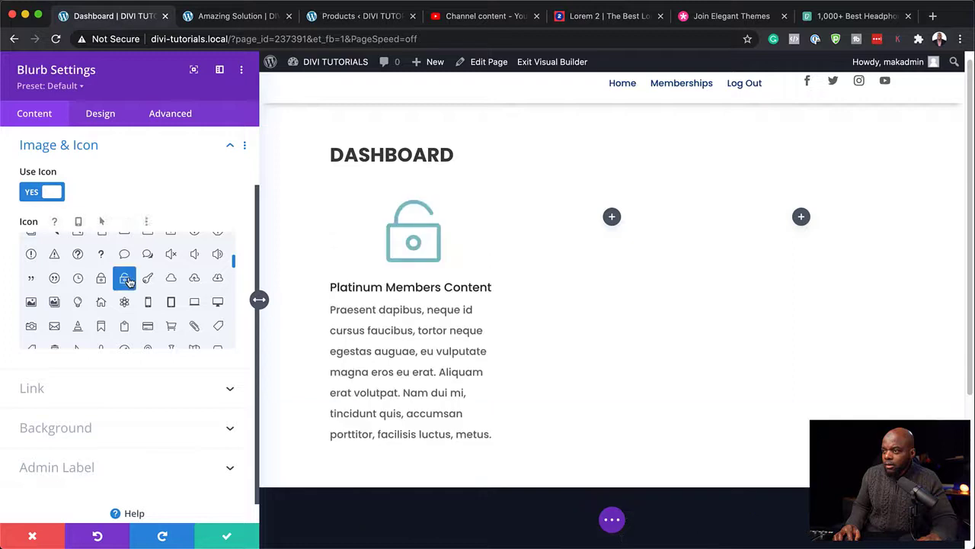
- Set the blurb's icon color to the global #c89b7b and its icon placement to Left, and save the module
{"action": "left_click", "coordinate": [101, 114]}
{"action": "left_click", "coordinate": [89, 174]}
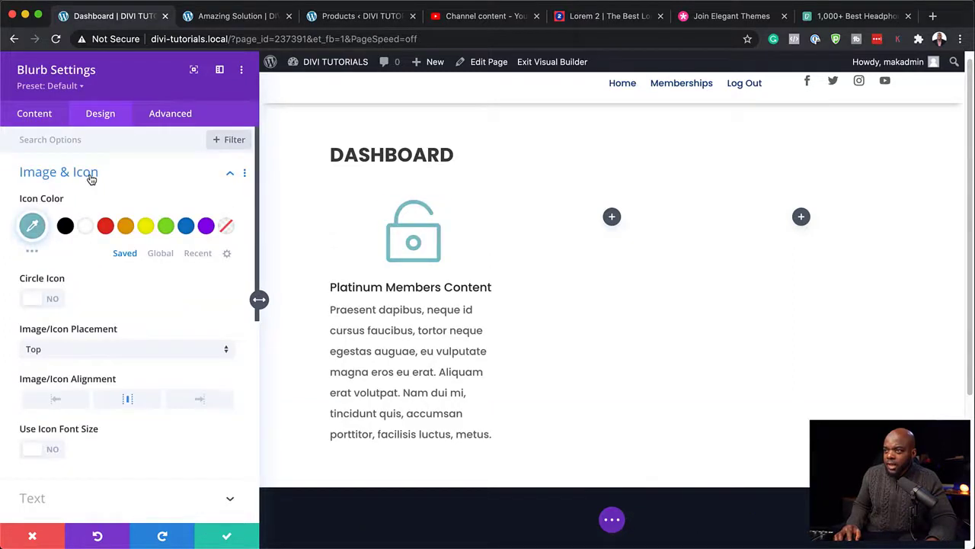
{"action": "left_click", "coordinate": [158, 254]}
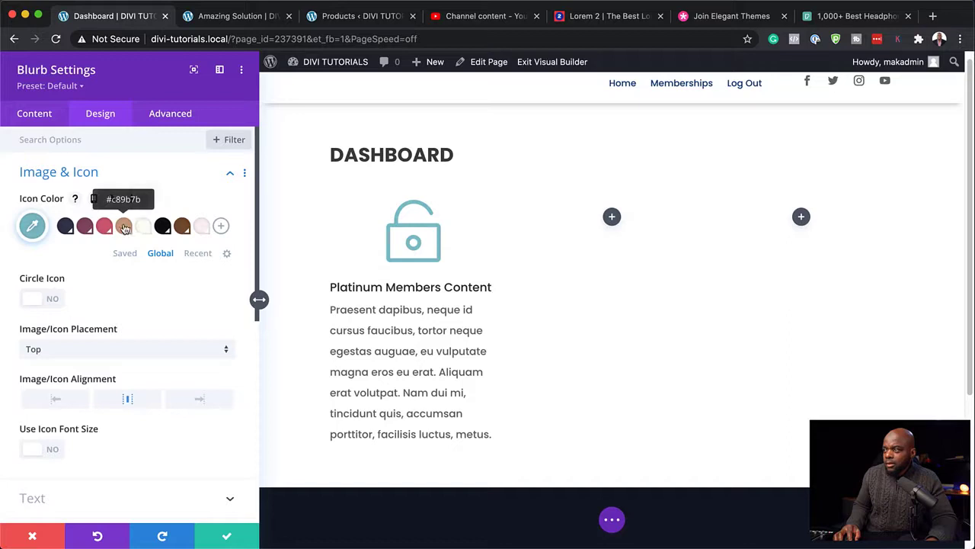
{"action": "scroll", "coordinate": [162, 272], "scroll_direction": "down", "scroll_amount": 2}
{"action": "left_click", "coordinate": [162, 272]}
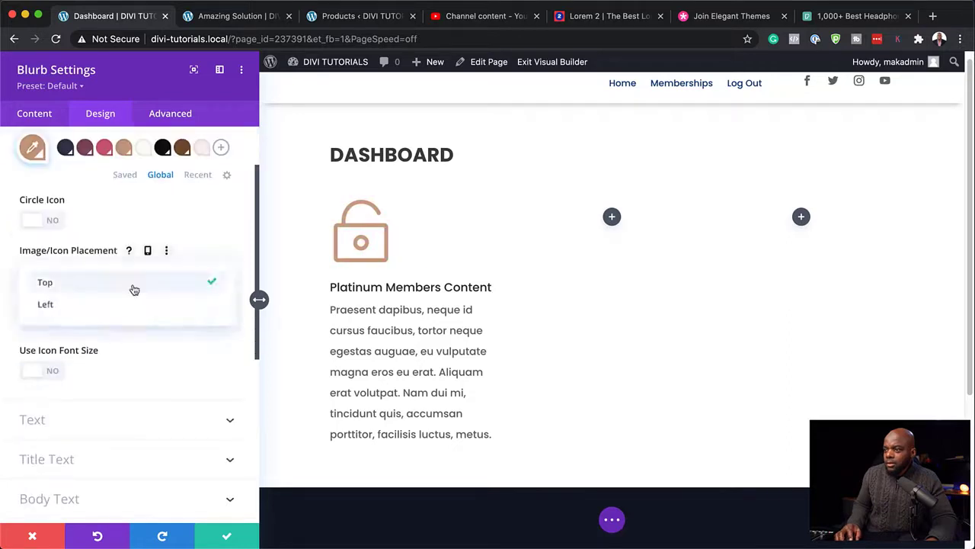
{"action": "left_click", "coordinate": [89, 305]}
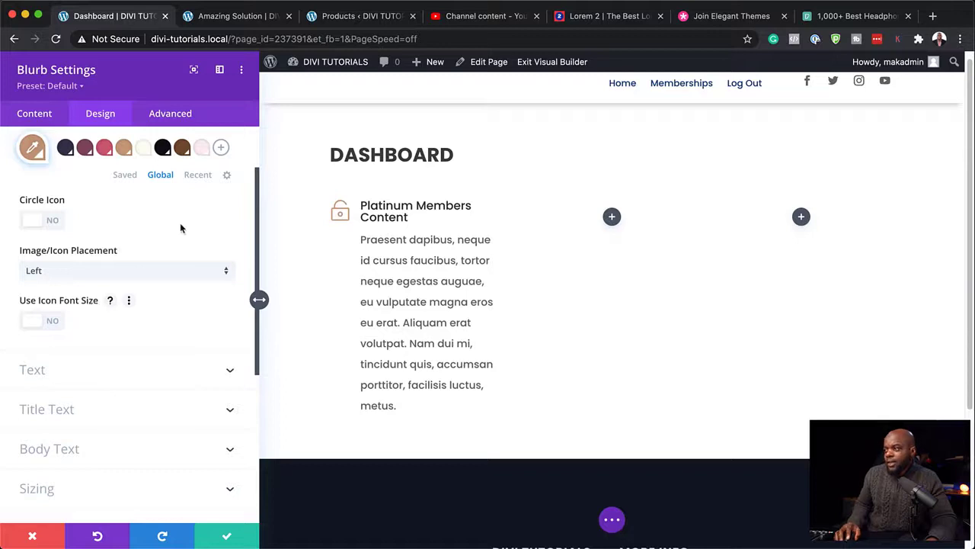
{"action": "left_click", "coordinate": [228, 537]}
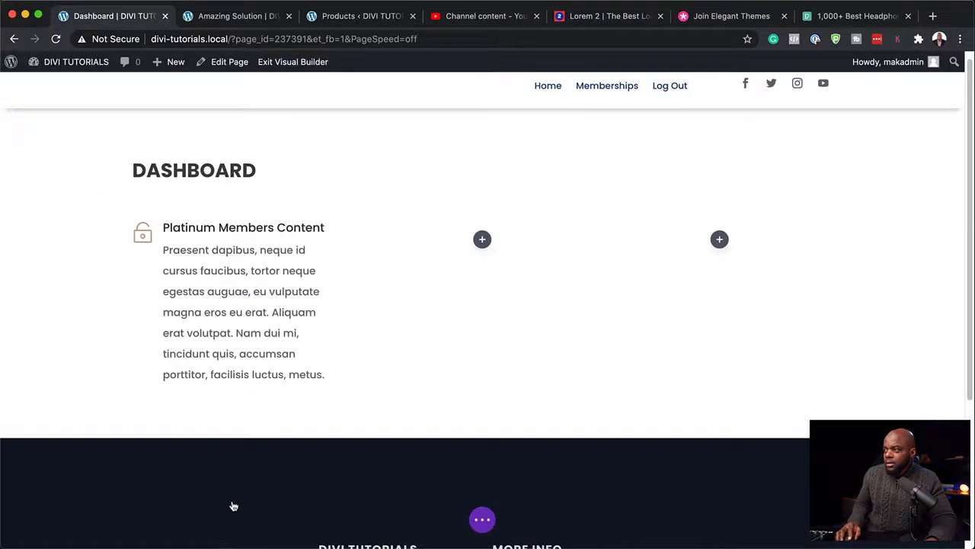
- Duplicate the Platinum Members Content blurb twice, placing one copy in the second column and one in the third
{"action": "mouse_move", "coordinate": [286, 231]}
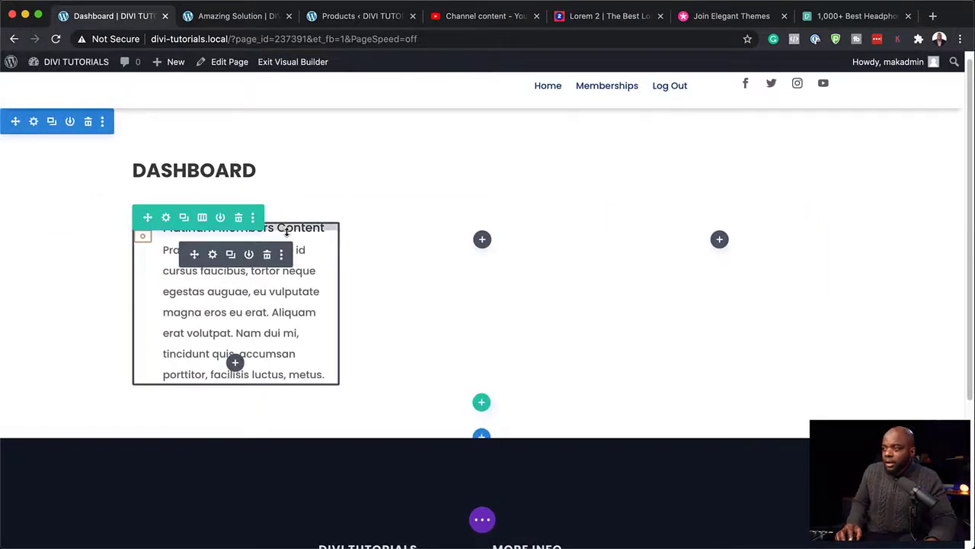
{"action": "left_click", "coordinate": [230, 254]}
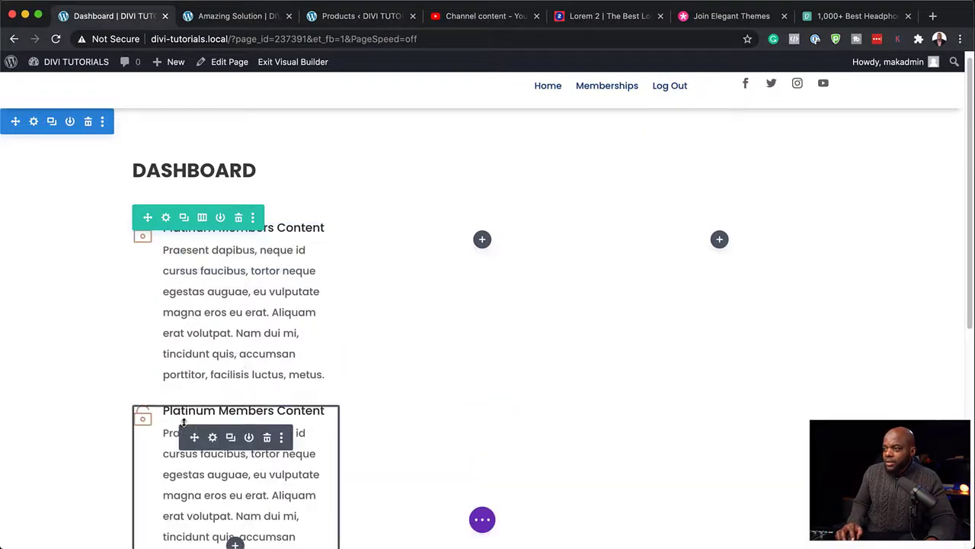
{"action": "left_click_drag", "start_coordinate": [195, 436], "coordinate": [492, 243]}
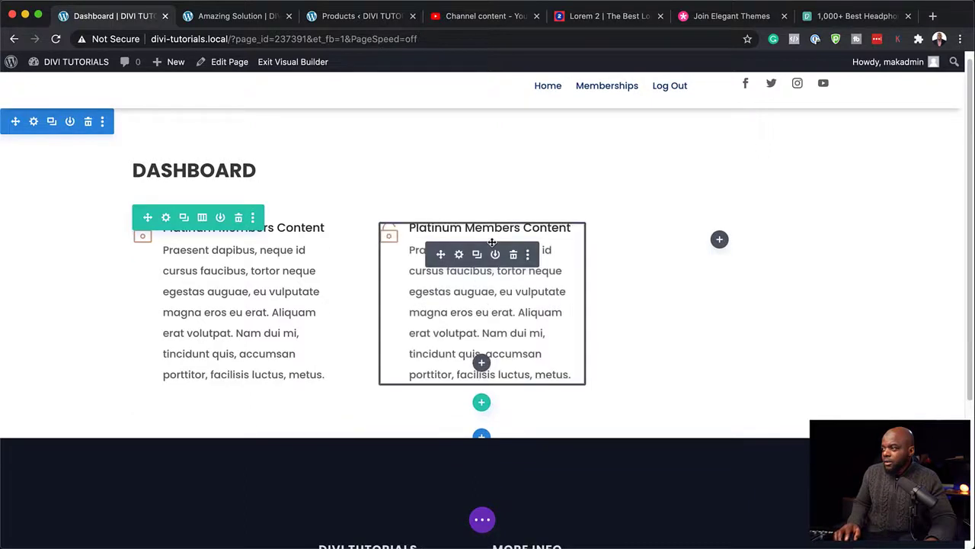
{"action": "left_click", "coordinate": [478, 255]}
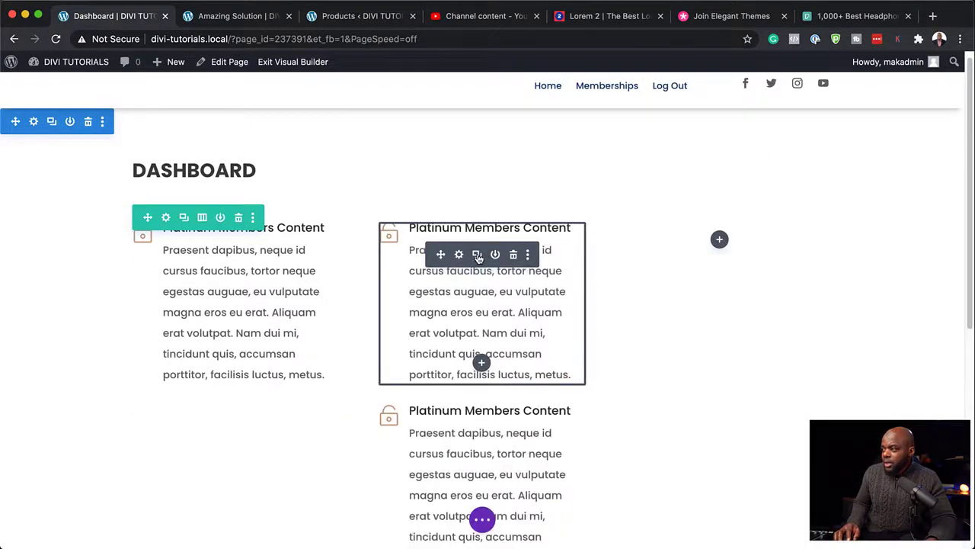
{"action": "left_click_drag", "start_coordinate": [439, 255], "coordinate": [738, 250]}
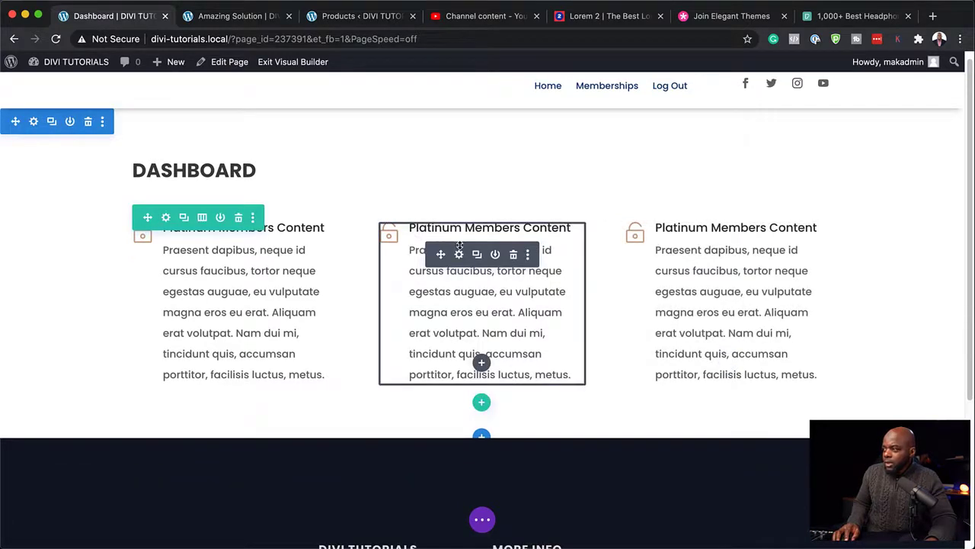
- Retitle the blurb in the second column Gold Members Content and save the module
{"action": "left_click", "coordinate": [460, 255]}
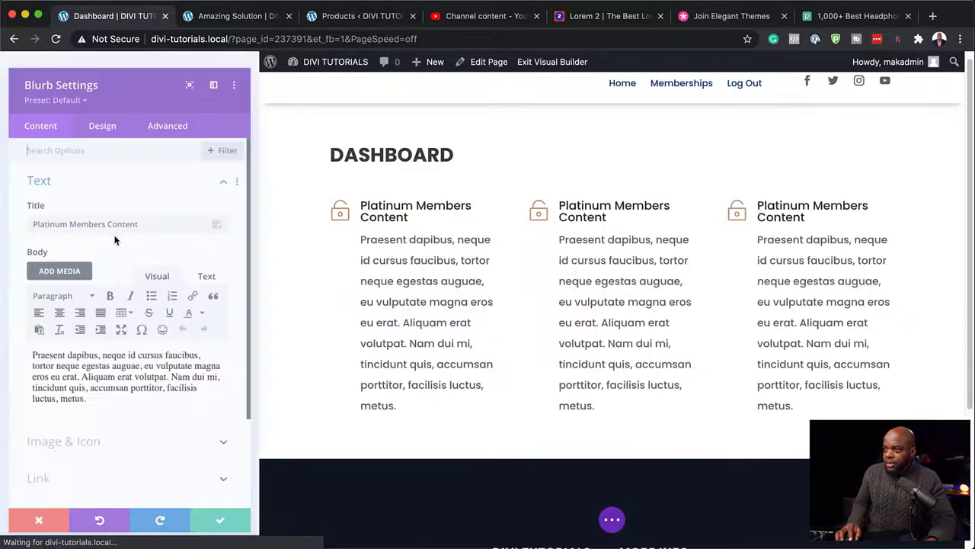
{"action": "left_click_drag", "start_coordinate": [64, 221], "coordinate": [26, 220]}
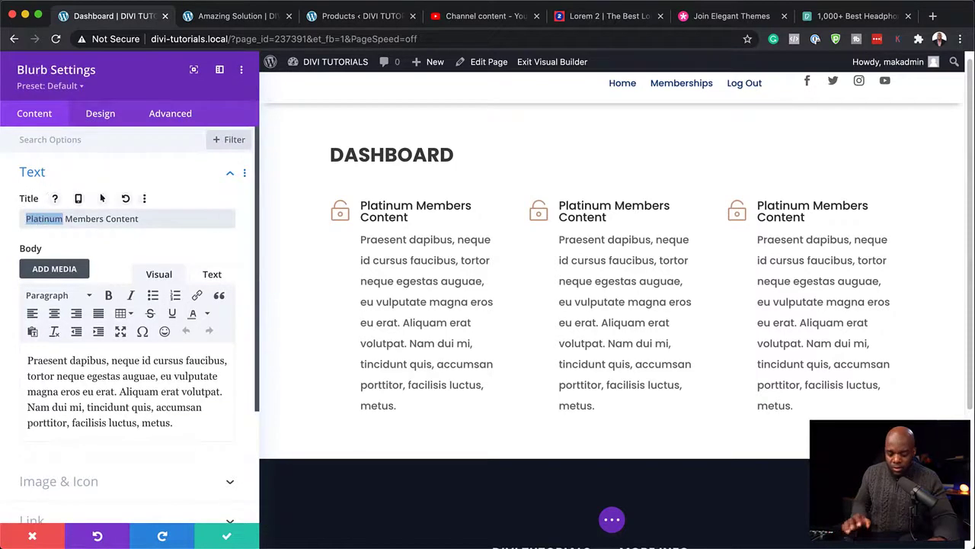
{"action": "type", "text": "Gold"}
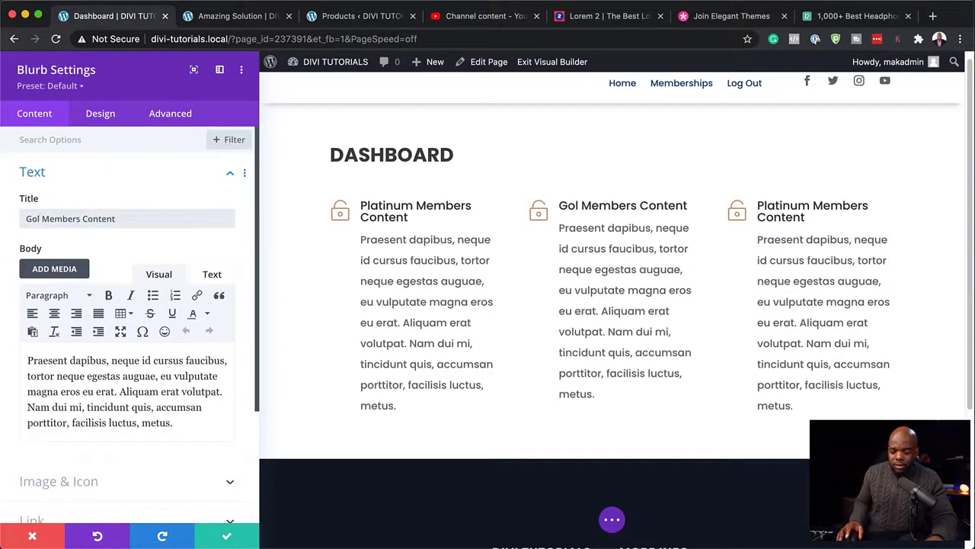
{"action": "left_click", "coordinate": [227, 538]}
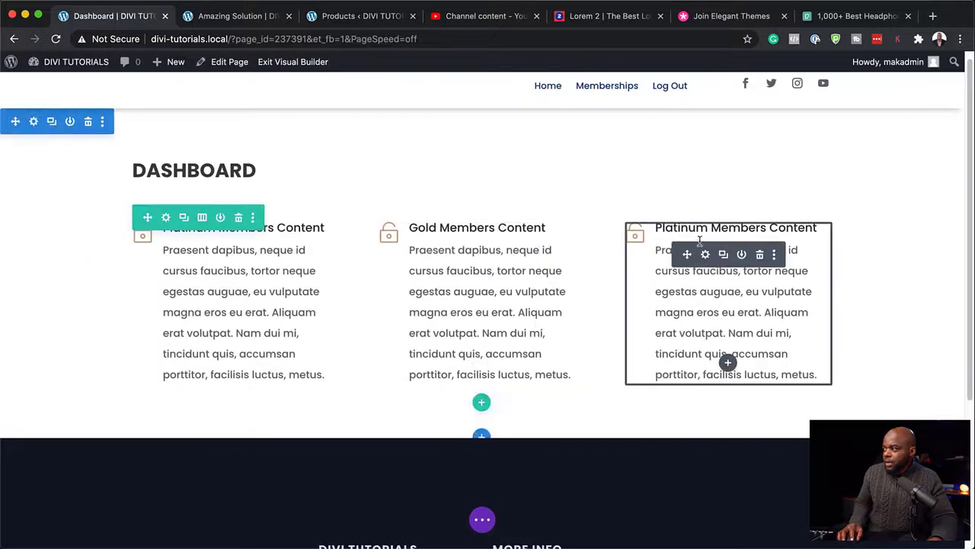
- Retitle the blurb in the third column Silver Members Content and save the module
{"action": "left_click", "coordinate": [705, 255]}
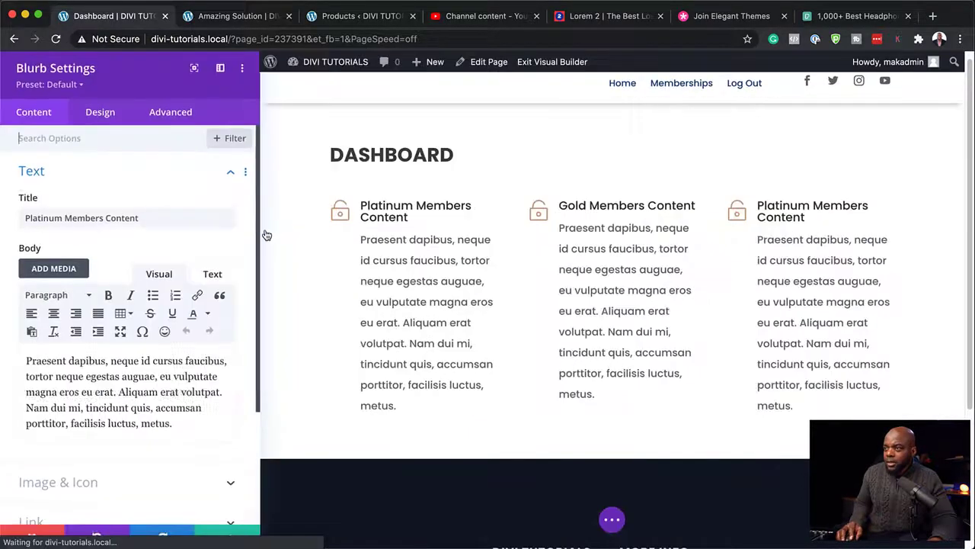
{"action": "double_click", "coordinate": [65, 219]}
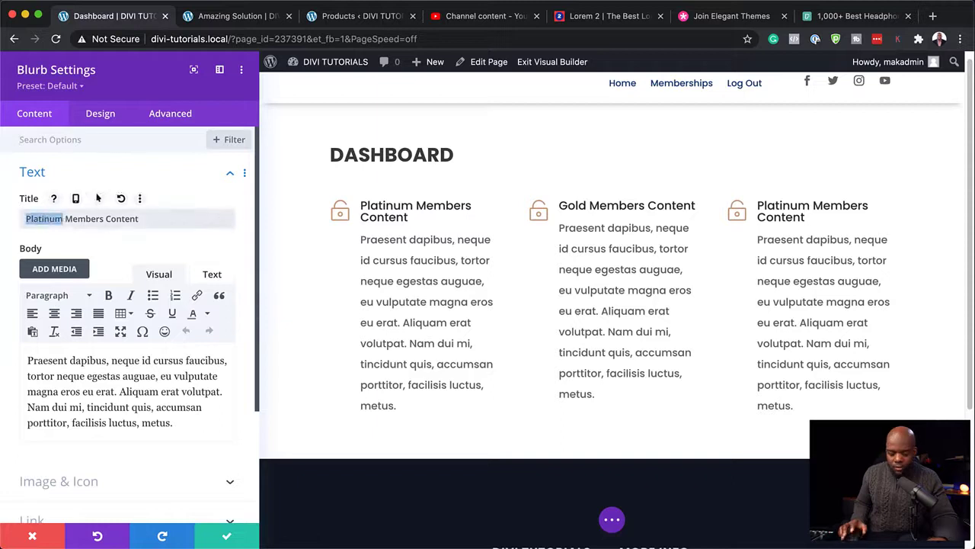
{"action": "type", "text": "Silver"}
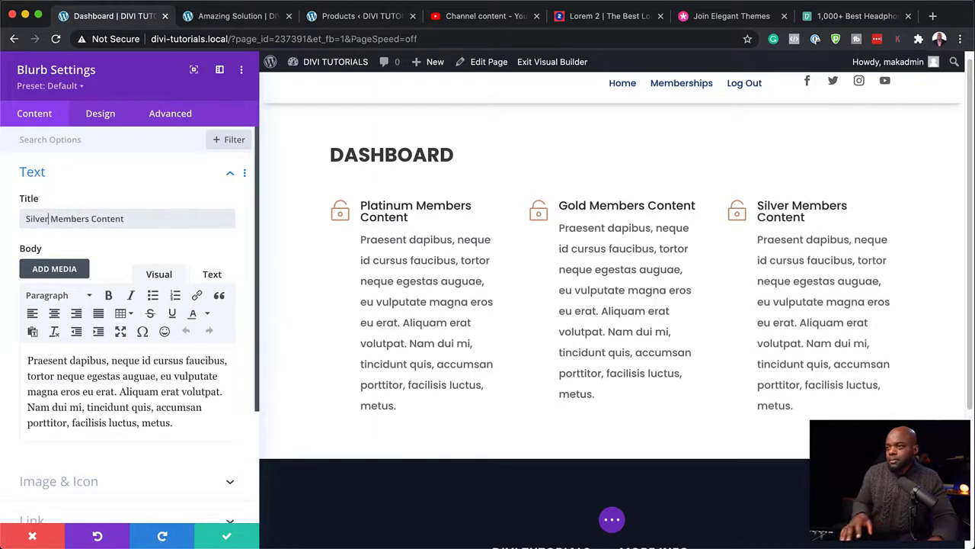
{"action": "left_click", "coordinate": [227, 539]}
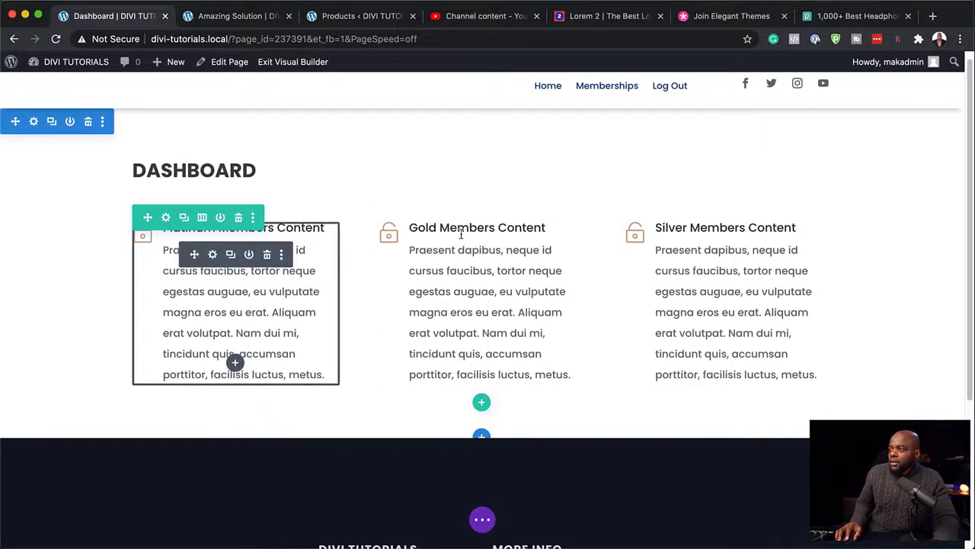
- Add a Button module beneath the Platinum Members Content blurb, align it to the center, and save it
{"action": "mouse_move", "coordinate": [459, 257]}
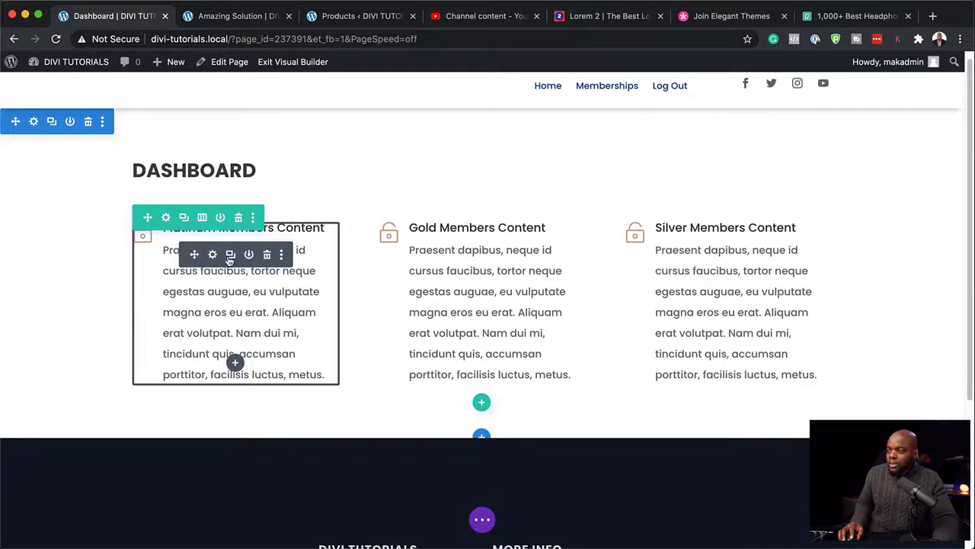
{"action": "left_click", "coordinate": [235, 362]}
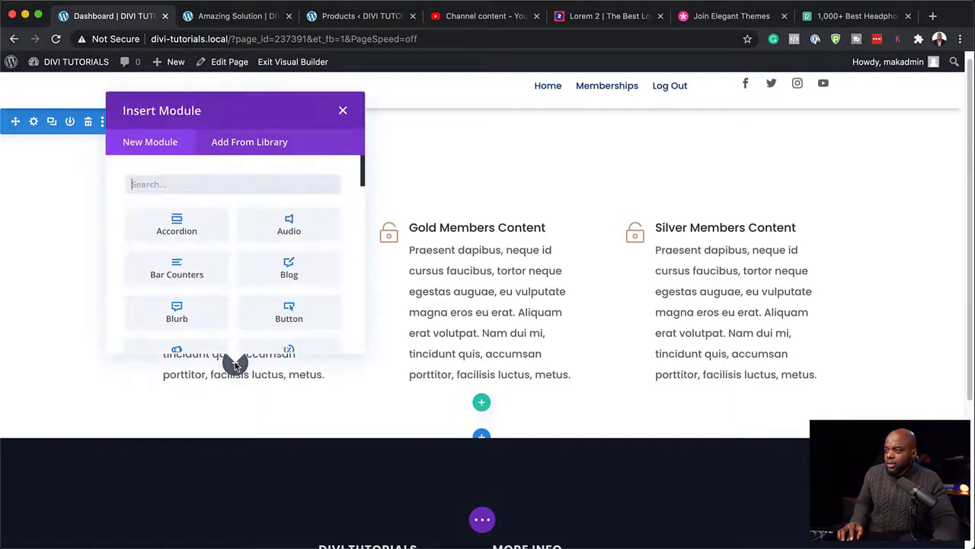
{"action": "left_click", "coordinate": [321, 297]}
{"action": "triple_click", "coordinate": [77, 219]}
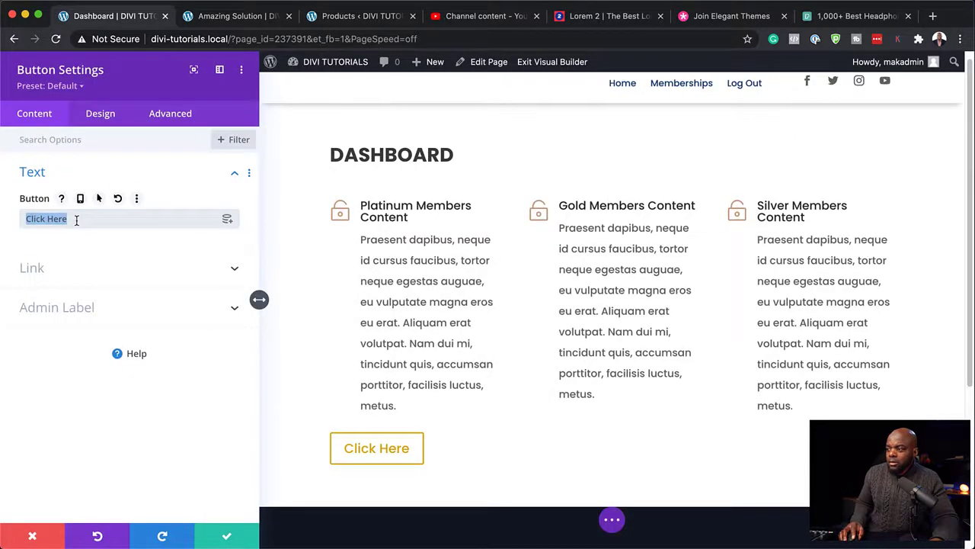
{"action": "left_click", "coordinate": [107, 116]}
{"action": "left_click", "coordinate": [65, 173]}
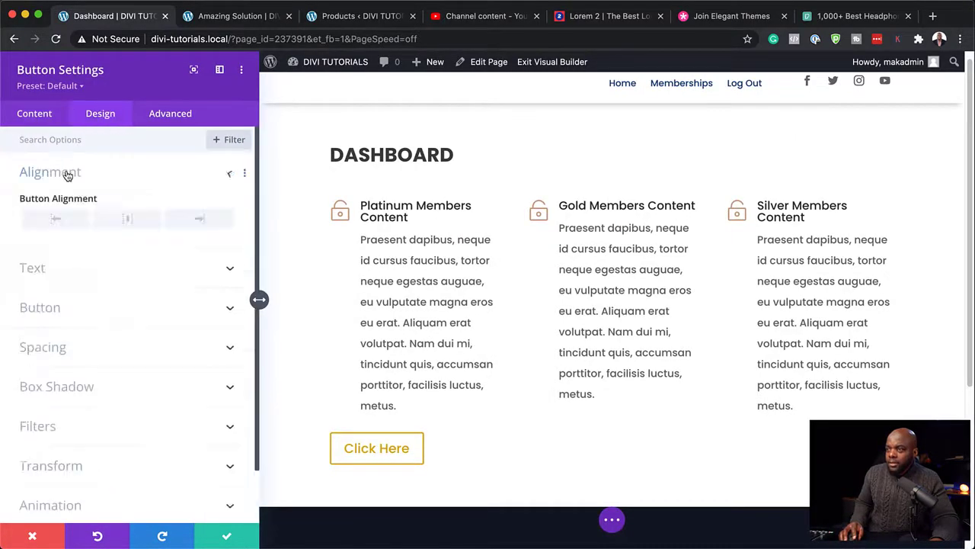
{"action": "left_click", "coordinate": [128, 219]}
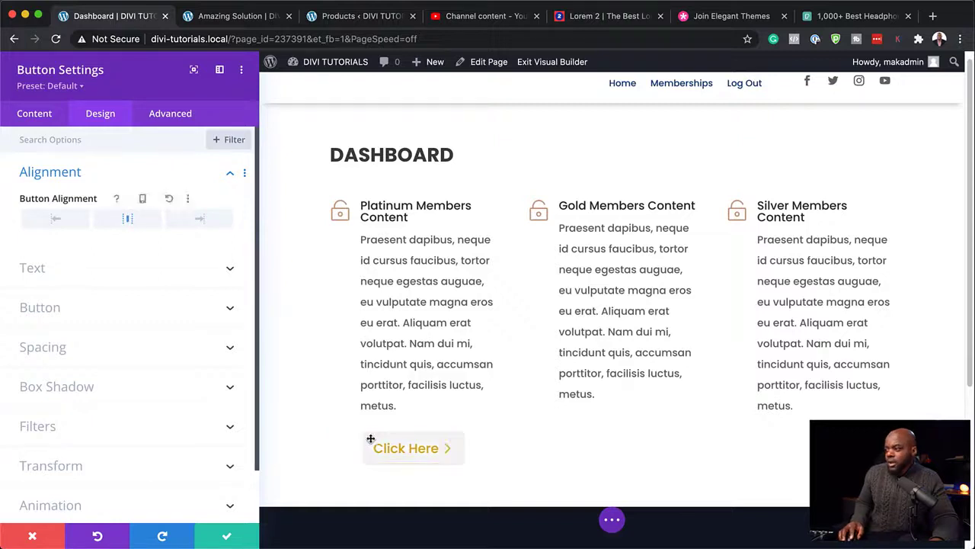
{"action": "left_click", "coordinate": [227, 538]}
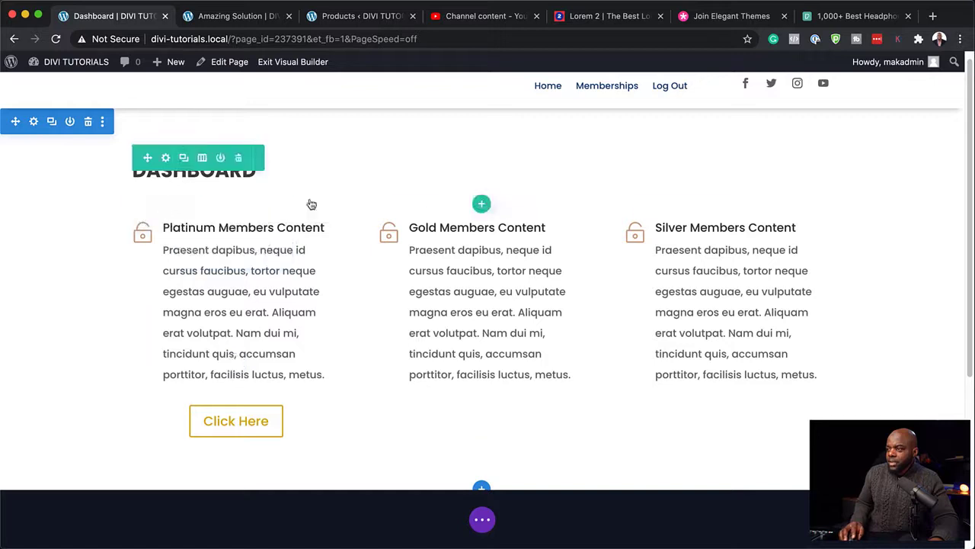
- Duplicate the Click Here button twice, placing one copy beneath the Gold blurb and one beneath the Silver blurb
{"action": "left_click", "coordinate": [230, 412]}
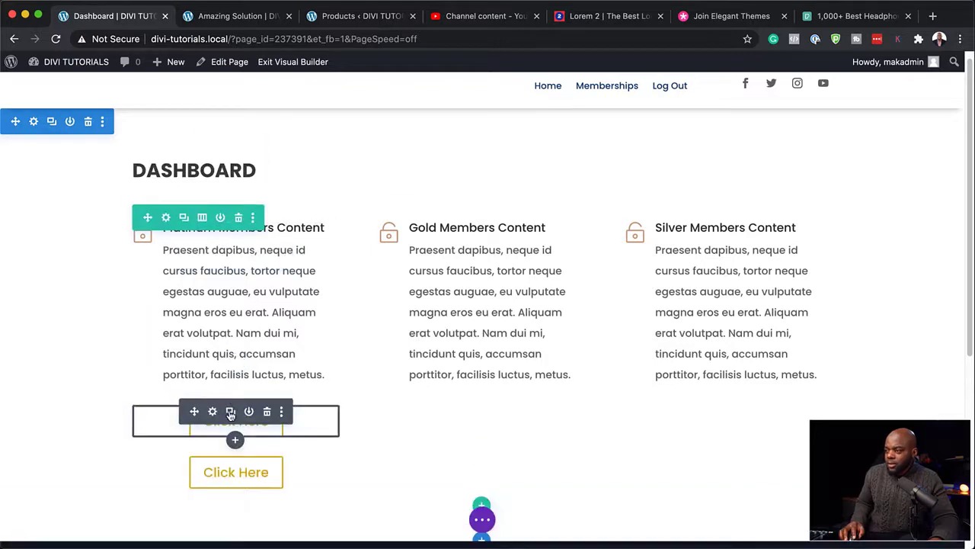
{"action": "left_click", "coordinate": [230, 412]}
{"action": "left_click_drag", "start_coordinate": [195, 412], "coordinate": [483, 365]}
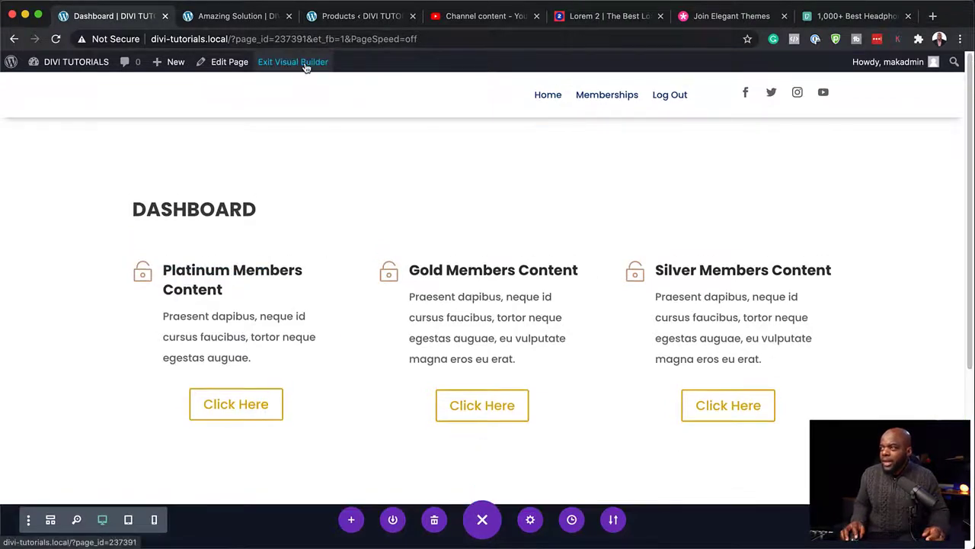
- Exit the Visual Builder and copy the Dashboard page's URL, divi-tutorials.local/dashboard/
{"action": "left_click", "coordinate": [306, 68]}
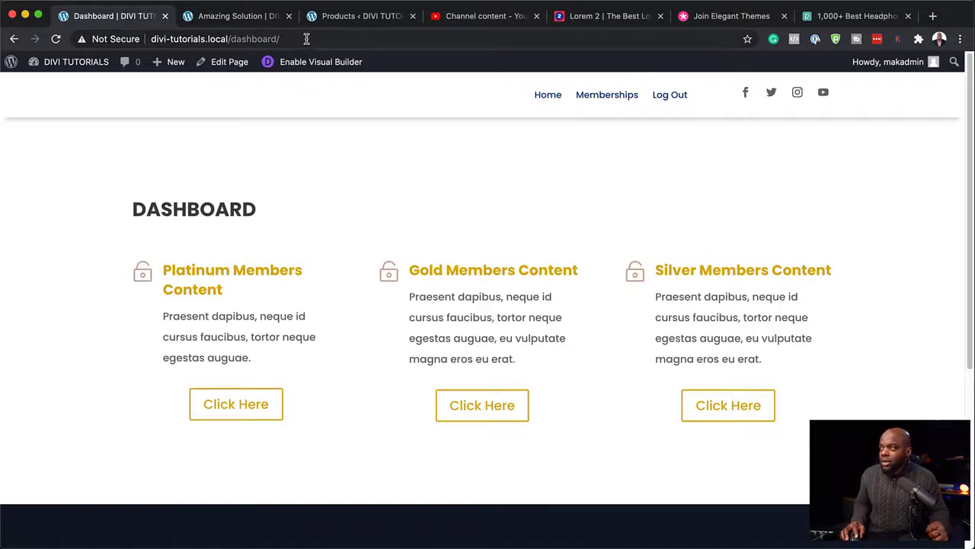
{"action": "left_click", "coordinate": [306, 39]}
{"action": "key", "text": "super+c"}
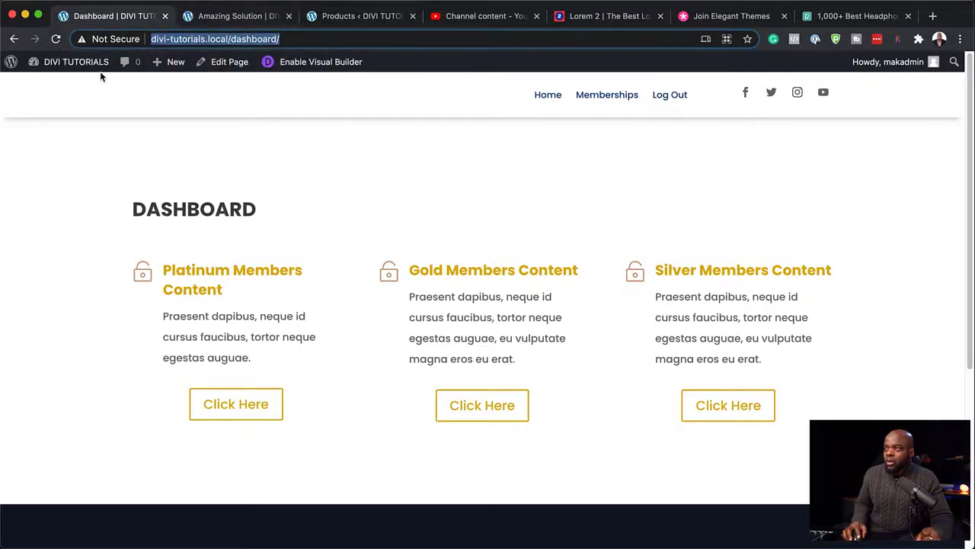
- Enable the Custom After Registration and Custom After Login redirects in the WishList Member Gold level's additional settings
{"action": "mouse_move", "coordinate": [93, 67]}
{"action": "left_click", "coordinate": [54, 87]}
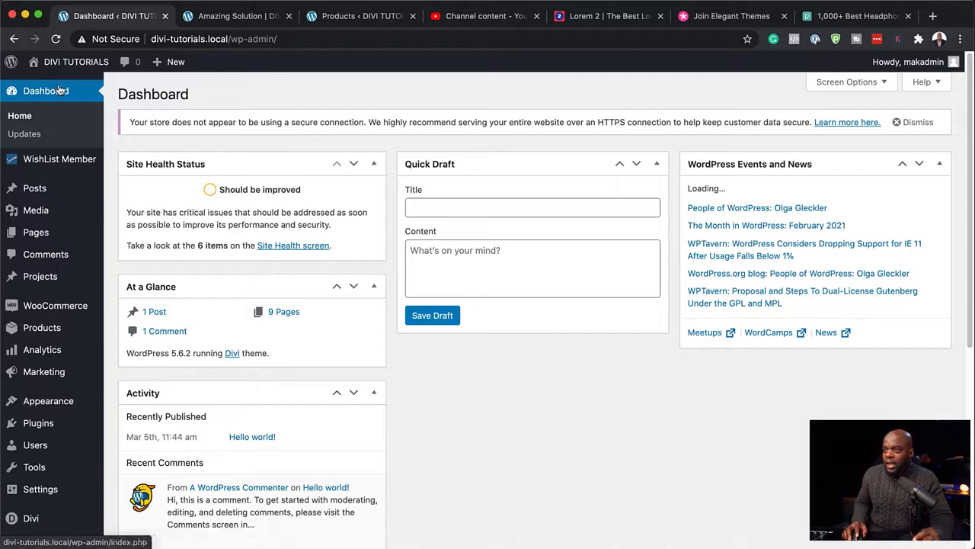
{"action": "mouse_move", "coordinate": [52, 160]}
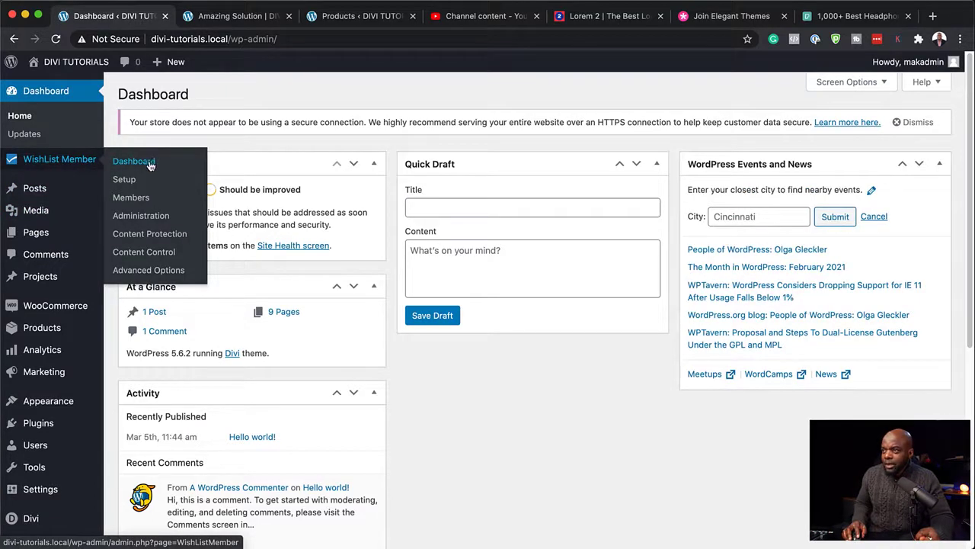
{"action": "left_click", "coordinate": [124, 180]}
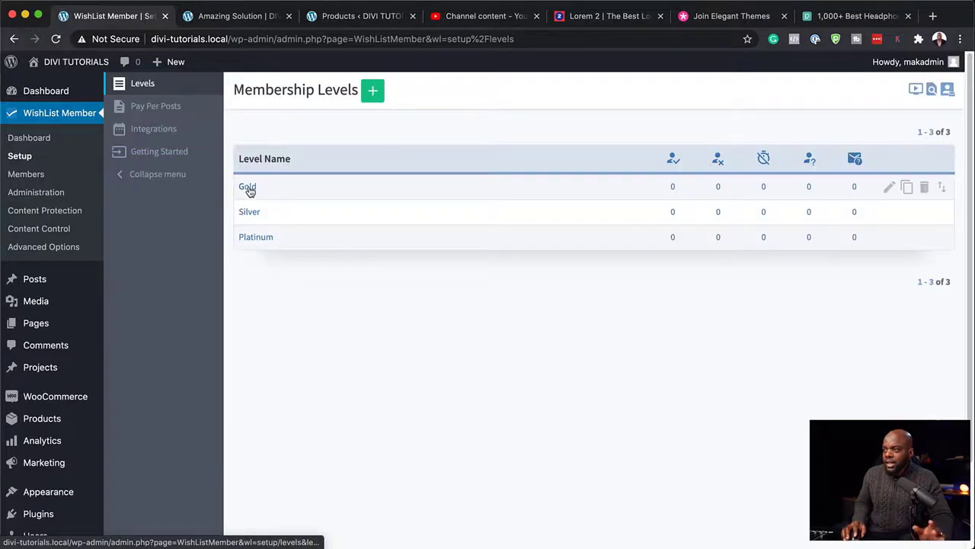
{"action": "left_click", "coordinate": [890, 189]}
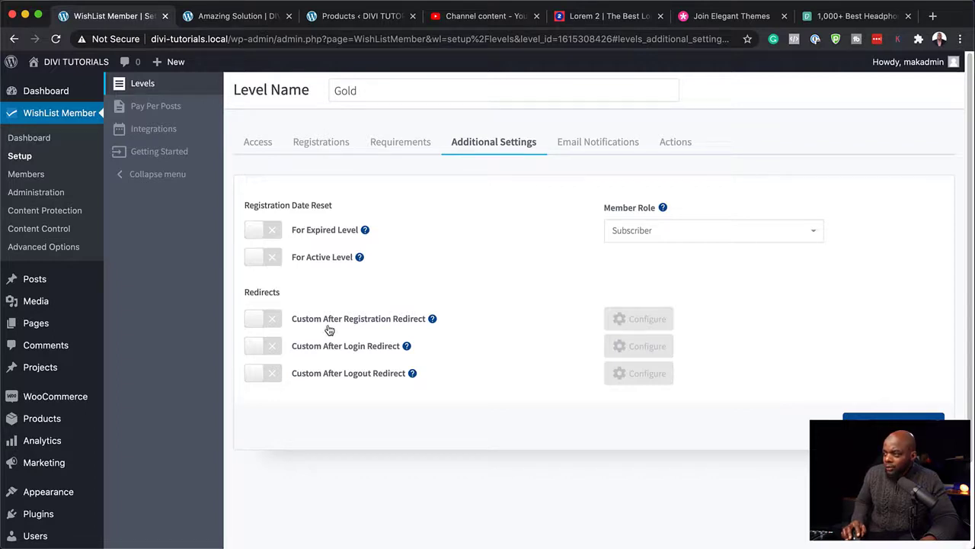
{"action": "left_click", "coordinate": [273, 319]}
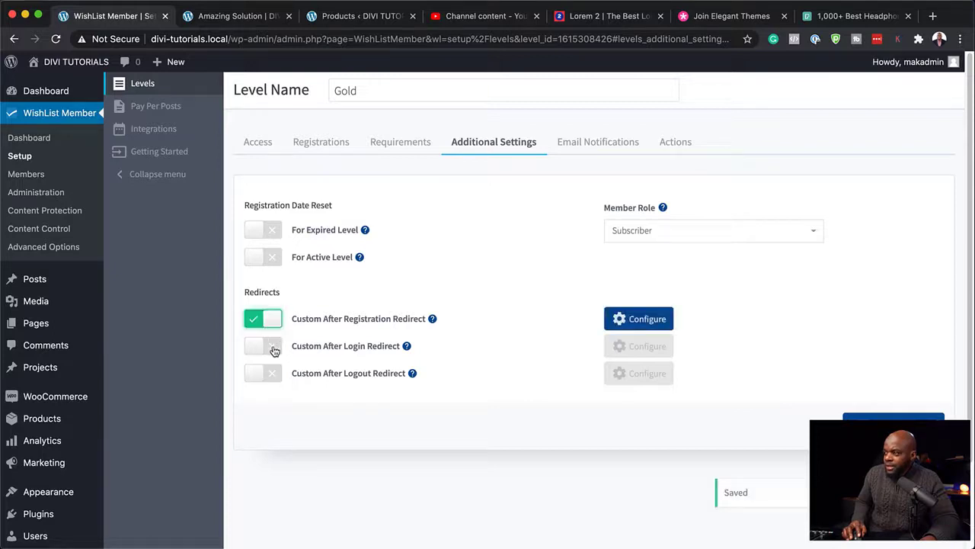
{"action": "left_click", "coordinate": [274, 348]}
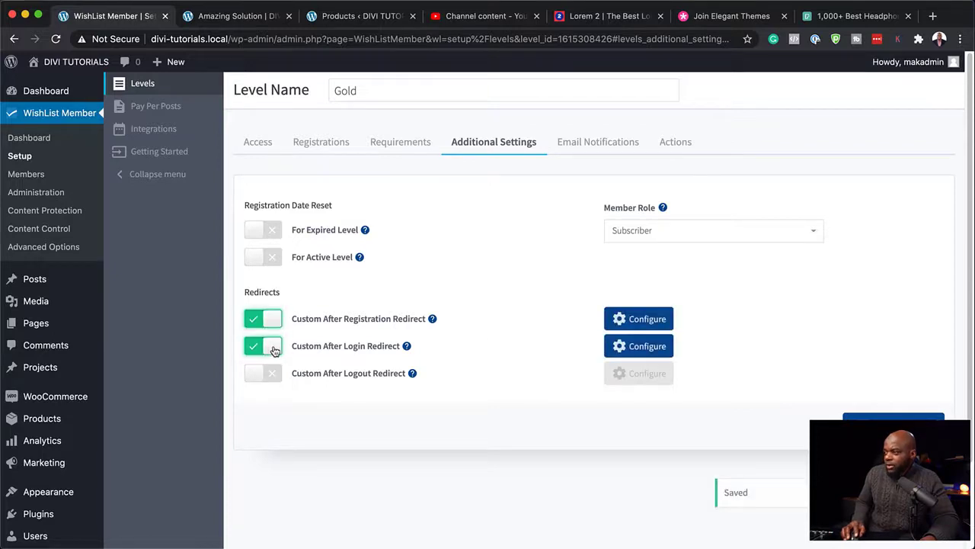
- Configure the Gold level's after-registration redirect to use the copied Dashboard page URL, and save it
{"action": "left_click", "coordinate": [621, 321]}
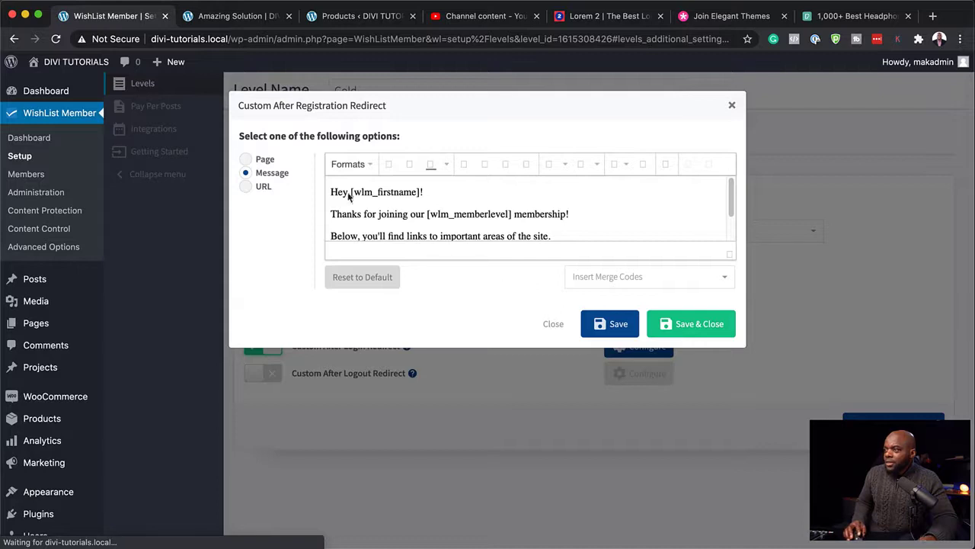
{"action": "left_click", "coordinate": [247, 186]}
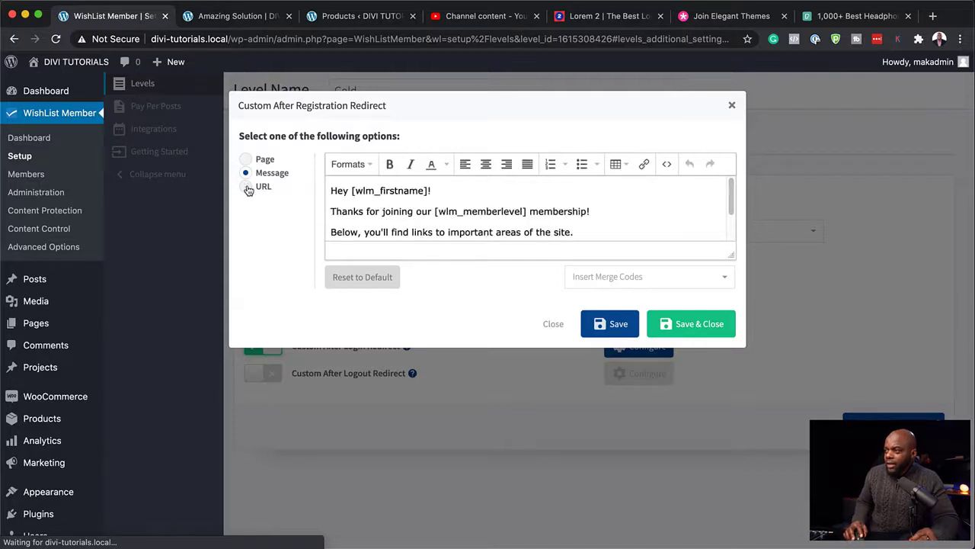
{"action": "left_click", "coordinate": [386, 167]}
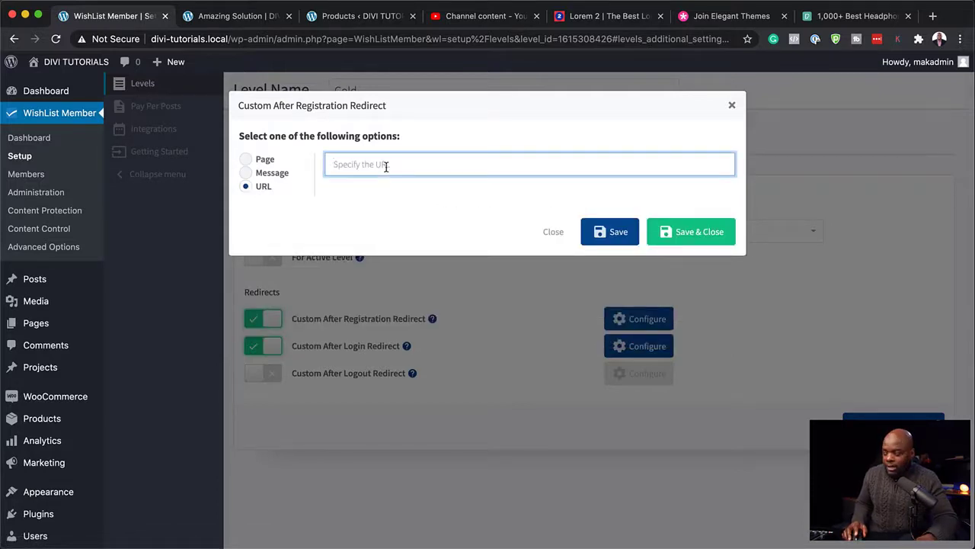
{"action": "key", "text": "super+v"}
{"action": "left_click", "coordinate": [686, 235]}
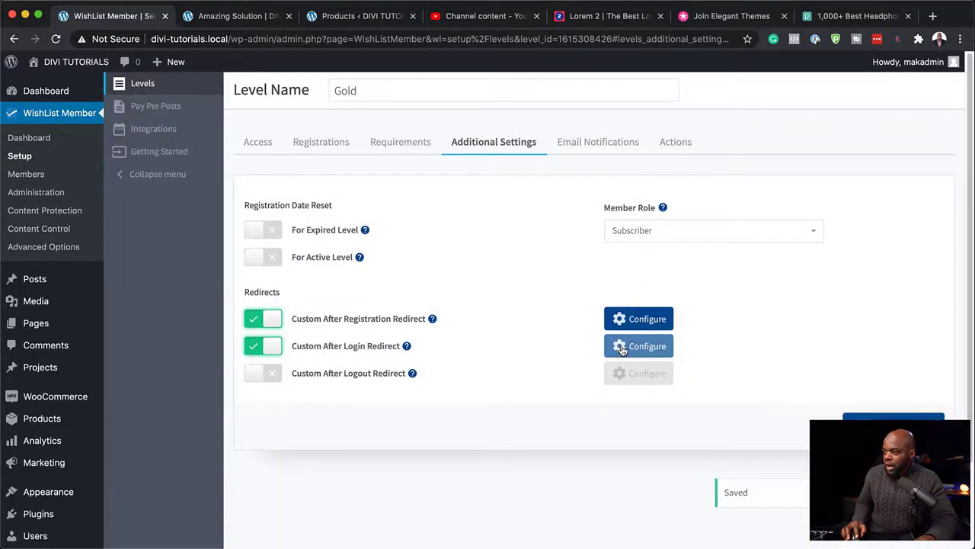
- Configure the Gold level's after-login redirect to use the copied Dashboard page URL, then save and close the level
{"action": "left_click", "coordinate": [622, 348]}
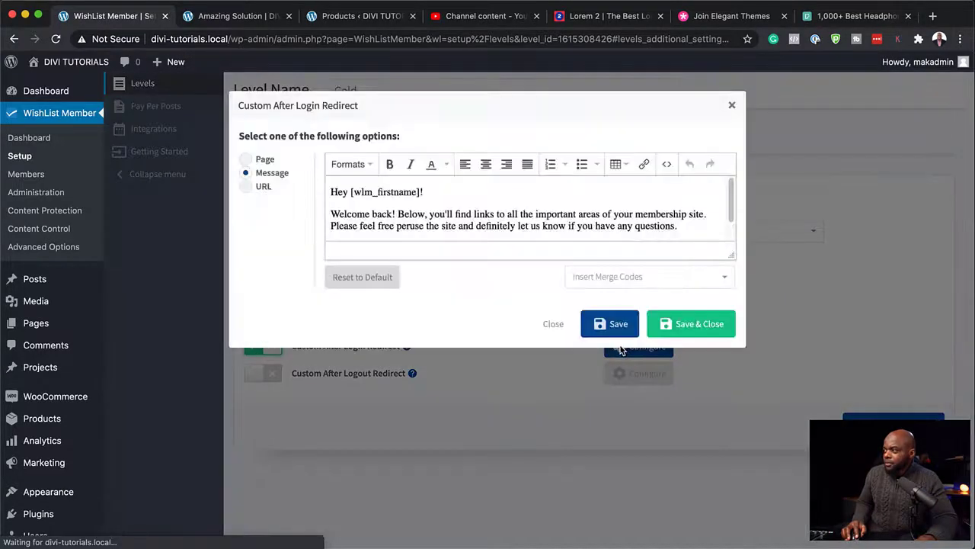
{"action": "left_click", "coordinate": [246, 187]}
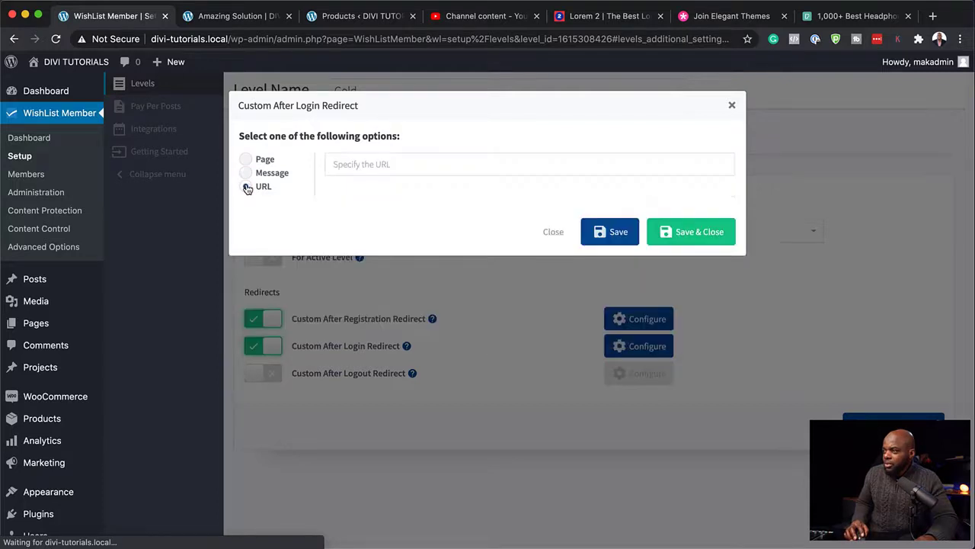
{"action": "left_click", "coordinate": [410, 162]}
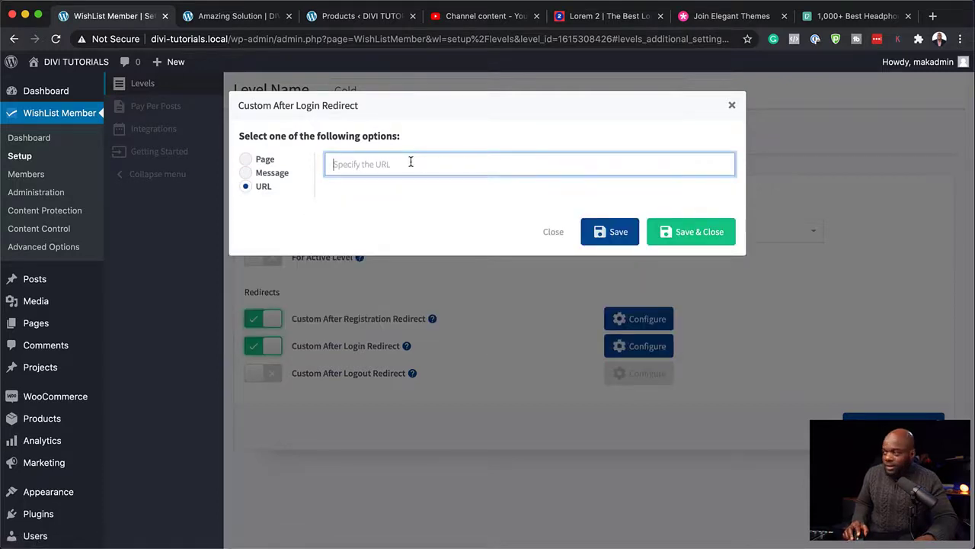
{"action": "key", "text": "super+v"}
{"action": "left_click", "coordinate": [716, 231]}
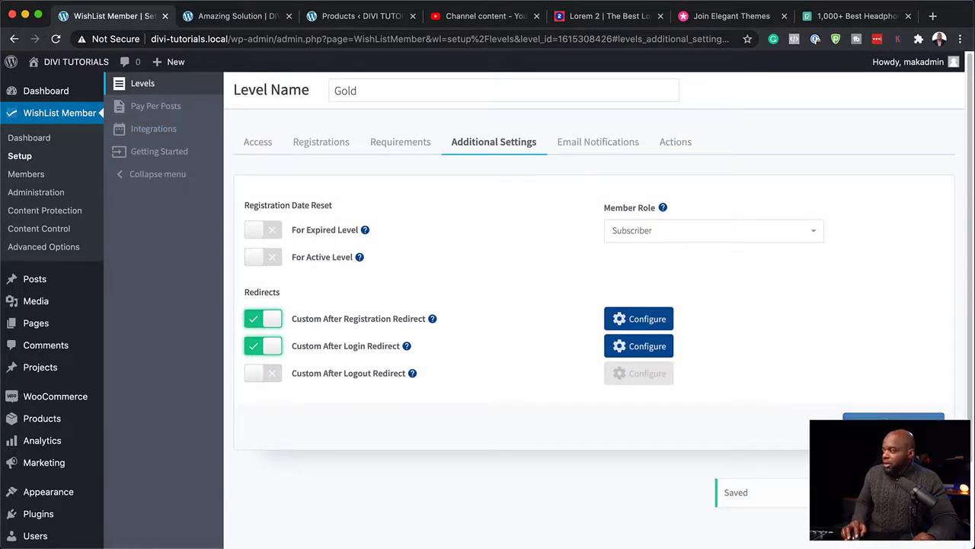
{"action": "left_click", "coordinate": [868, 424]}
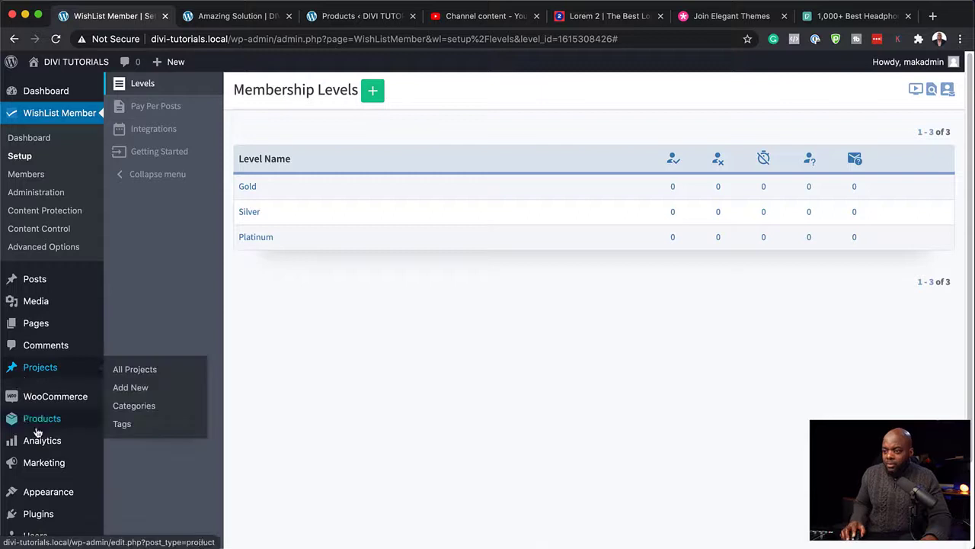
- Add the Dashboard page to the primary navigation menu and place it between Memberships and Login
{"action": "scroll", "coordinate": [64, 438], "scroll_direction": "down", "scroll_amount": 1}
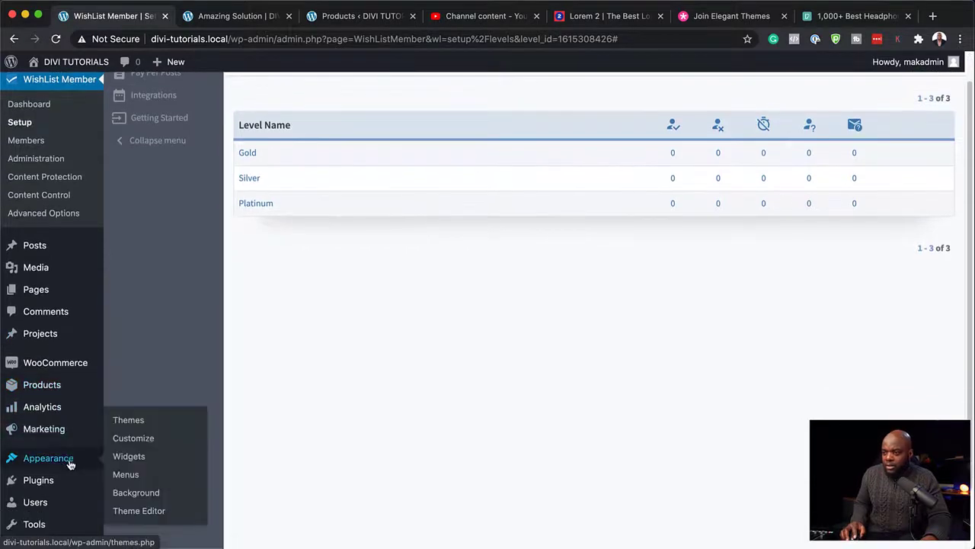
{"action": "left_click", "coordinate": [127, 474]}
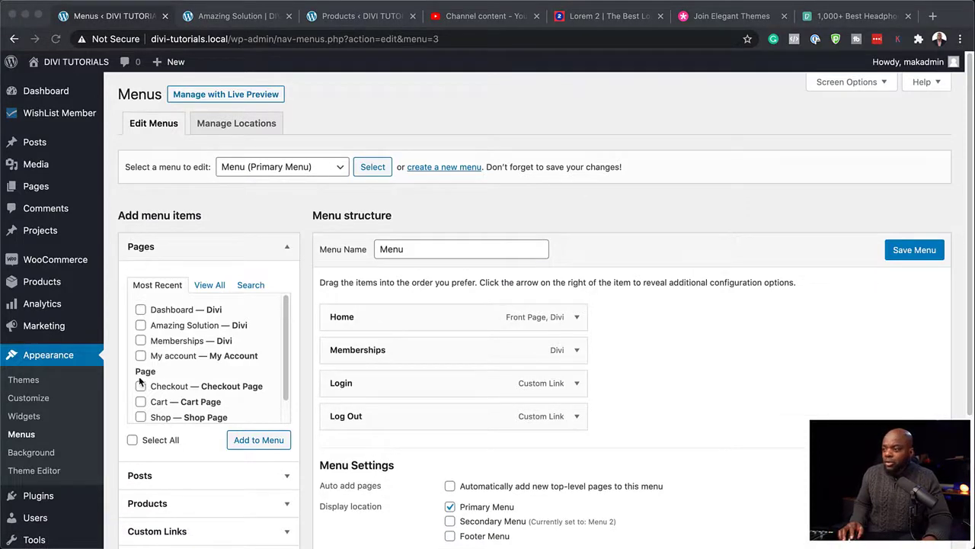
{"action": "left_click", "coordinate": [142, 312]}
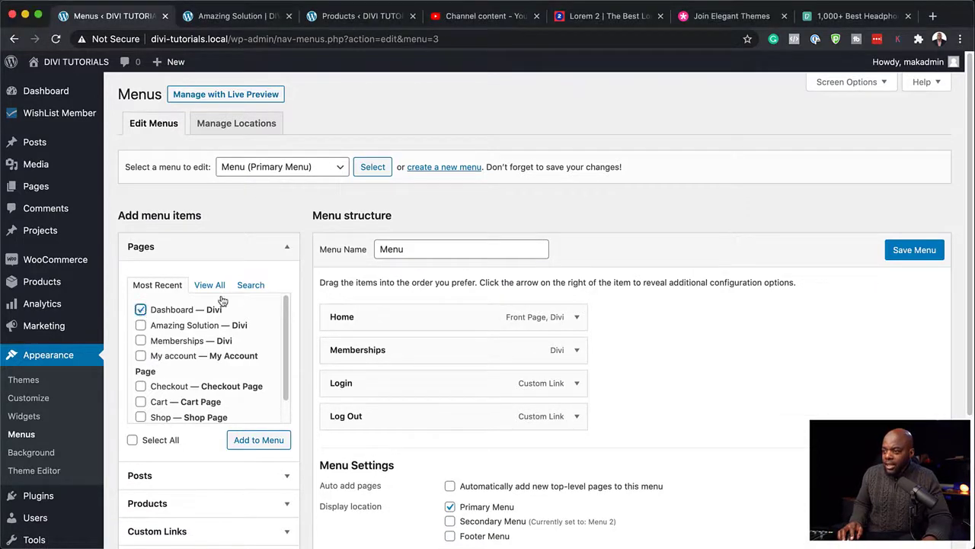
{"action": "left_click", "coordinate": [269, 443]}
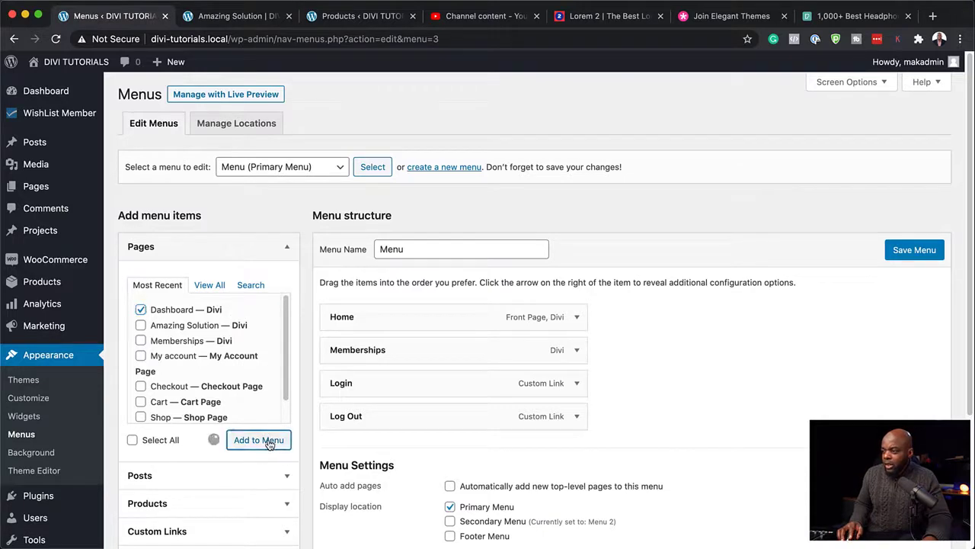
{"action": "left_click_drag", "start_coordinate": [440, 459], "coordinate": [445, 387]}
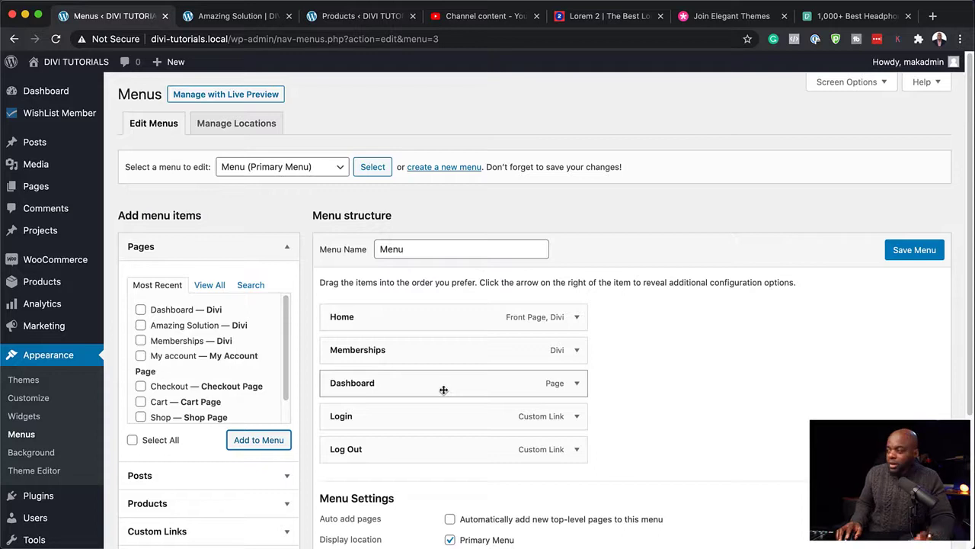
- Set the Dashboard menu item's WishList Member Protection to All Logged-in Users and save the menu
{"action": "left_click", "coordinate": [578, 385]}
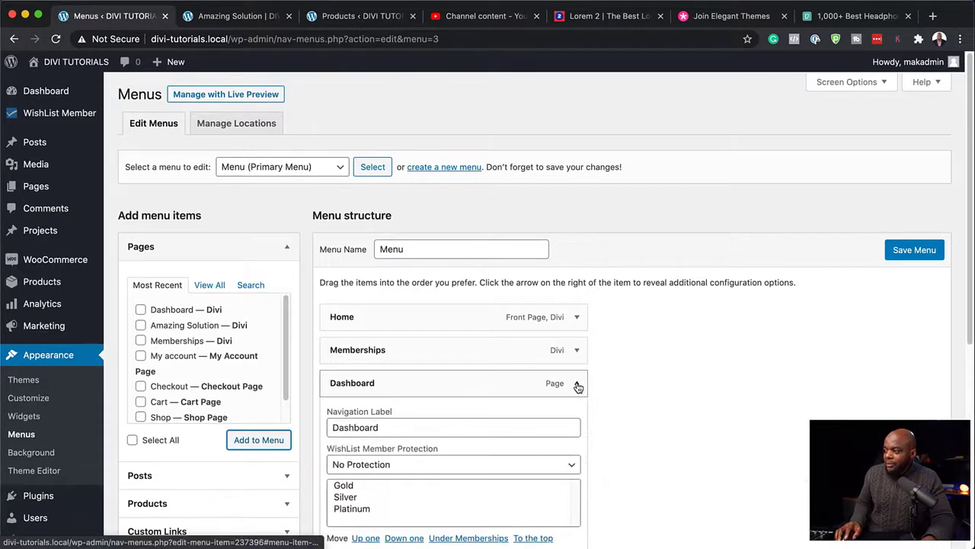
{"action": "scroll", "coordinate": [554, 396], "scroll_direction": "down", "scroll_amount": 2}
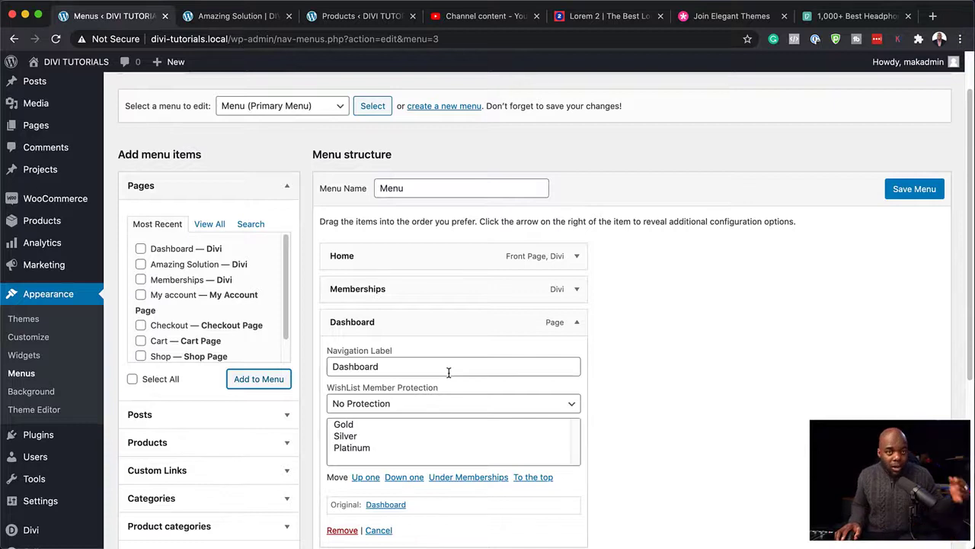
{"action": "scroll", "coordinate": [449, 371], "scroll_direction": "down", "scroll_amount": 2}
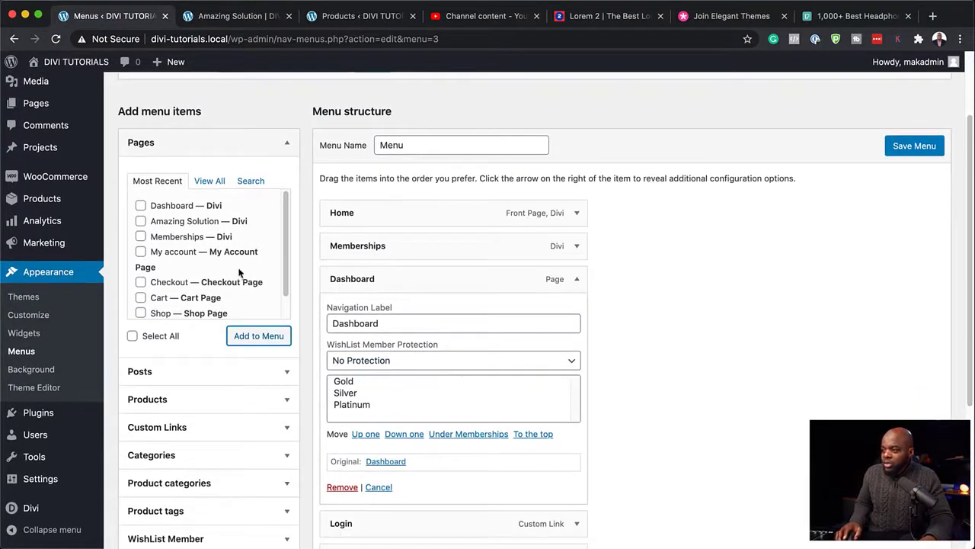
{"action": "scroll", "coordinate": [449, 389], "scroll_direction": "down", "scroll_amount": 1}
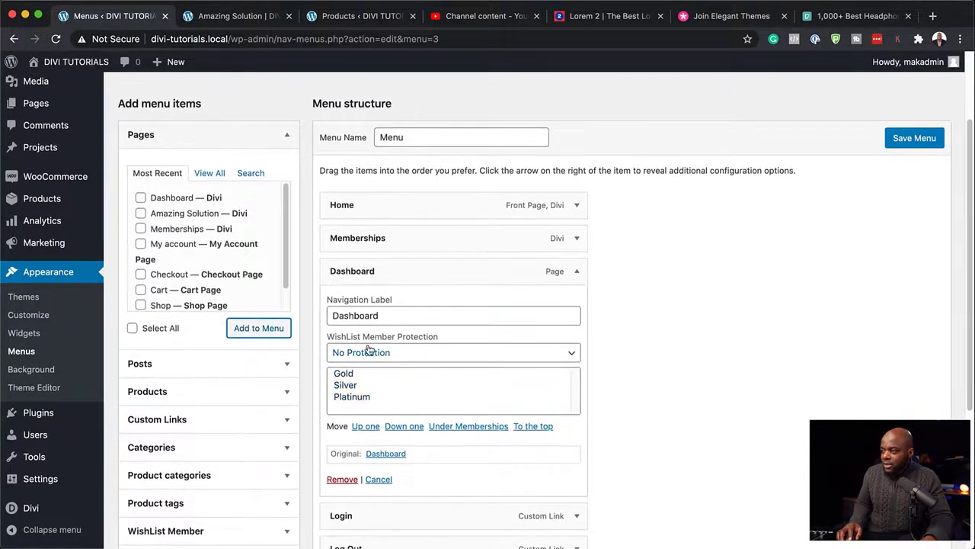
{"action": "left_click", "coordinate": [415, 355]}
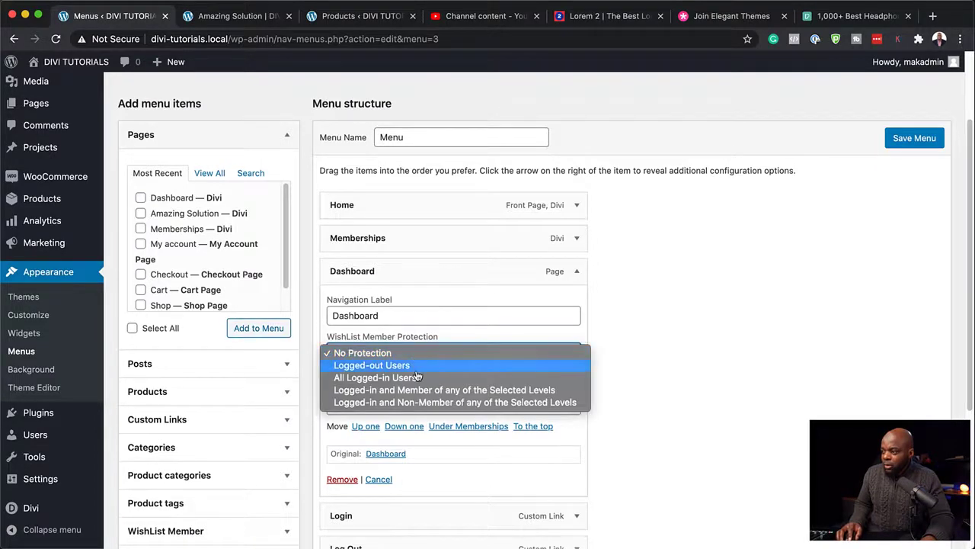
{"action": "left_click", "coordinate": [423, 378]}
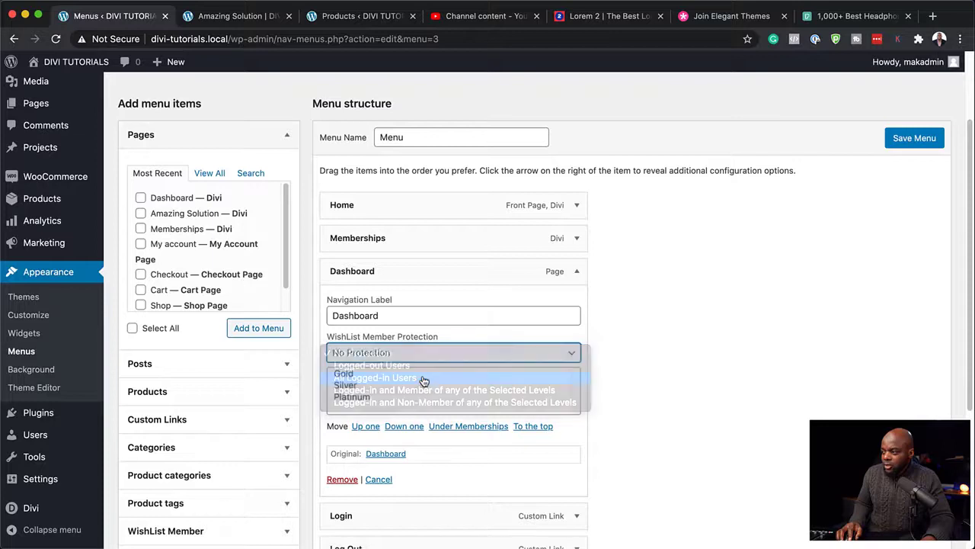
{"action": "left_click", "coordinate": [915, 144]}
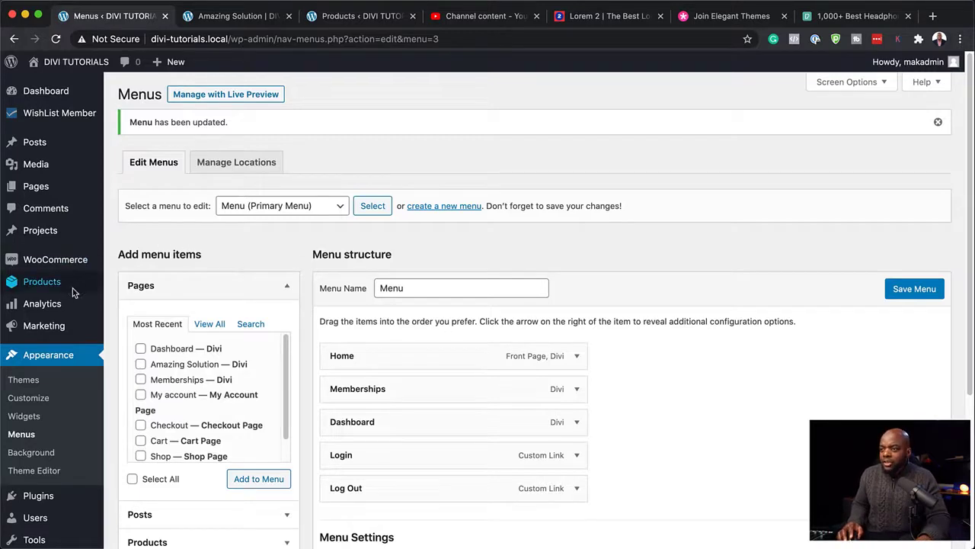
- Open the Global Header of the Default Website Template for editing in the Divi Theme Builder
{"action": "mouse_move", "coordinate": [72, 274]}
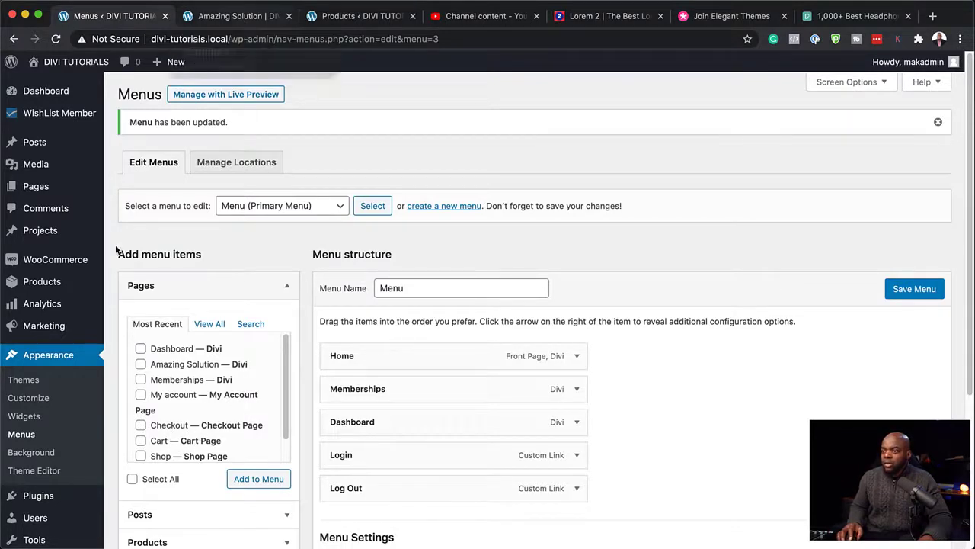
{"action": "scroll", "coordinate": [68, 449], "scroll_direction": "down", "scroll_amount": 3}
{"action": "mouse_move", "coordinate": [29, 510]}
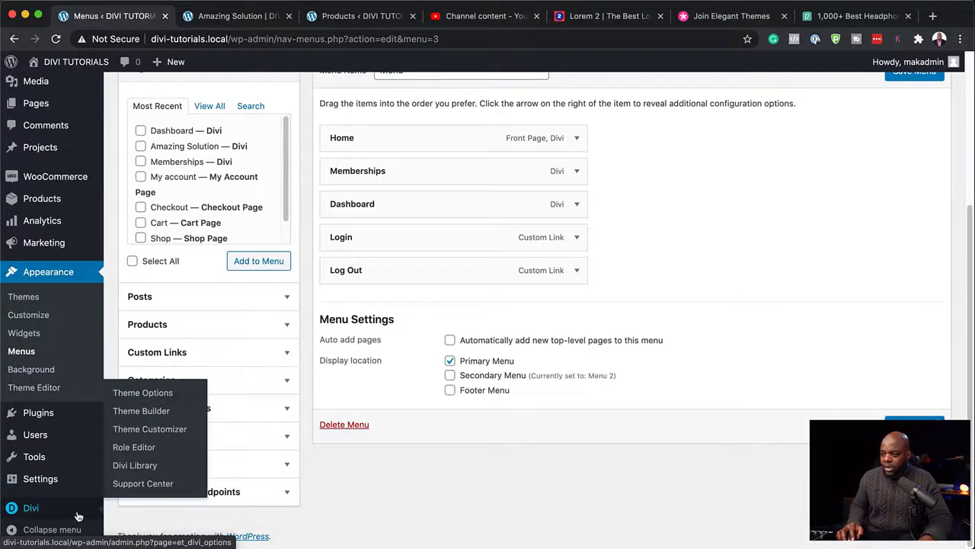
{"action": "left_click", "coordinate": [135, 412]}
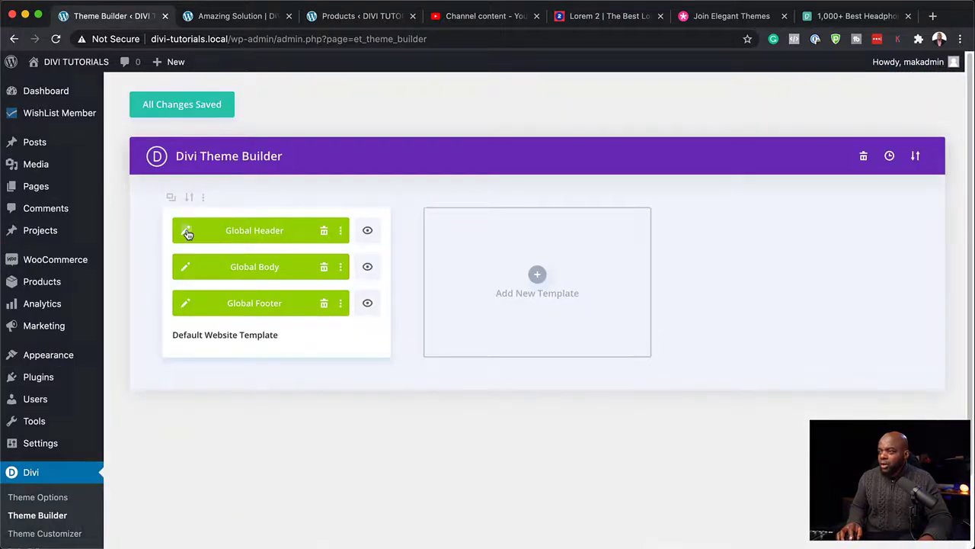
{"action": "left_click", "coordinate": [187, 231]}
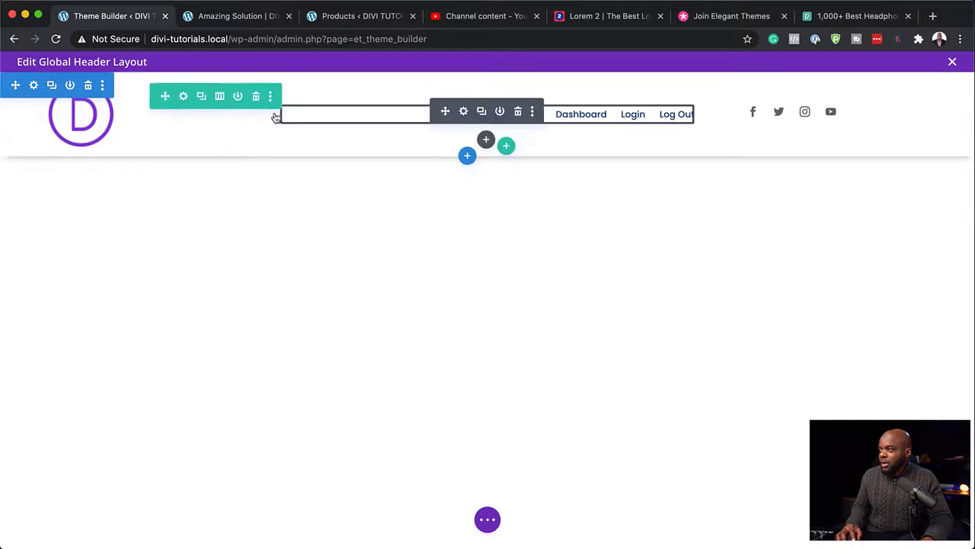
- Insert a single-column row below the header's navigation row, containing a Menu module that uses Menu 2
{"action": "left_click", "coordinate": [506, 146]}
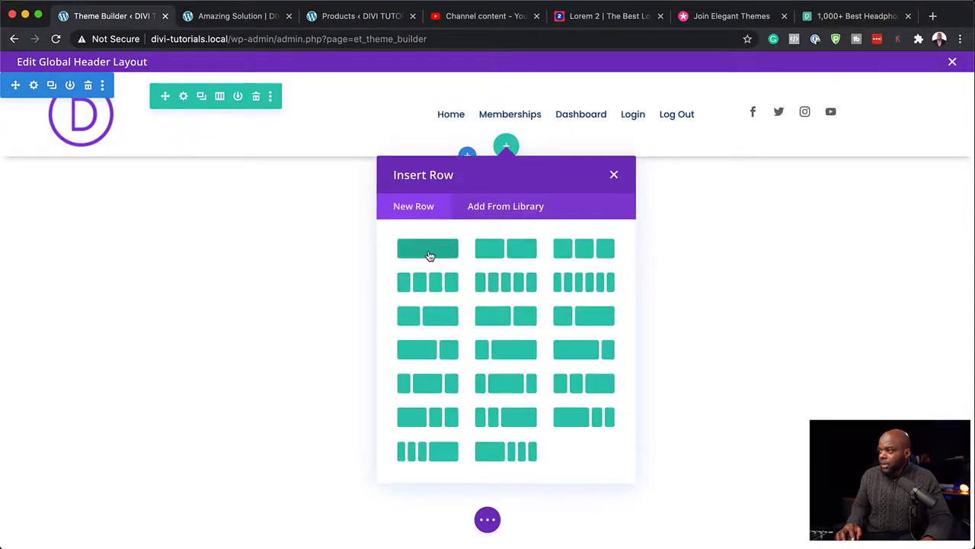
{"action": "left_click", "coordinate": [428, 250]}
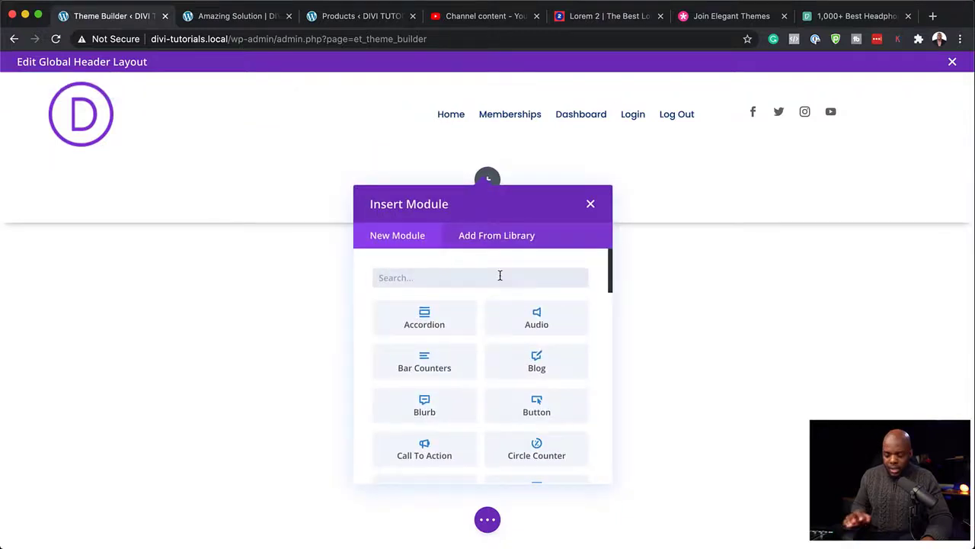
{"action": "type", "text": "men"}
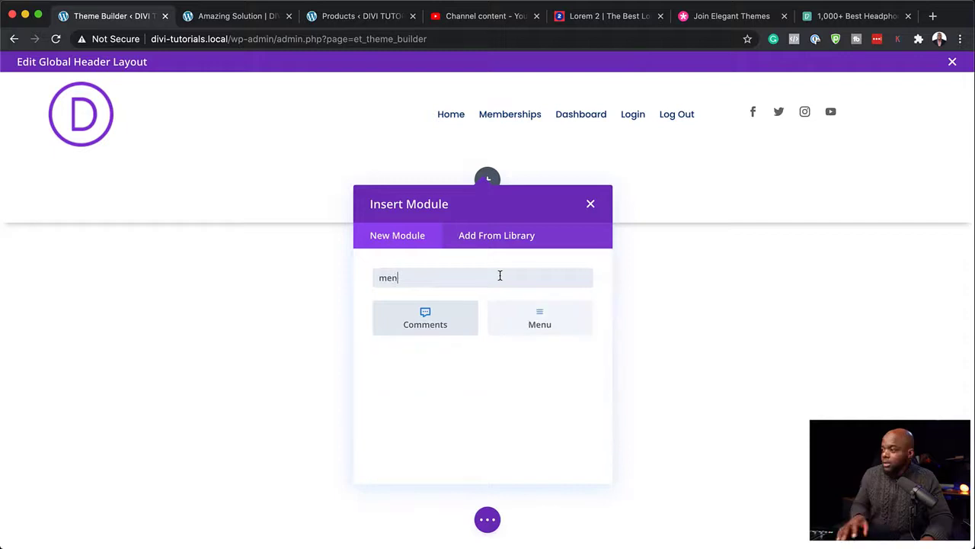
{"action": "left_click", "coordinate": [541, 317]}
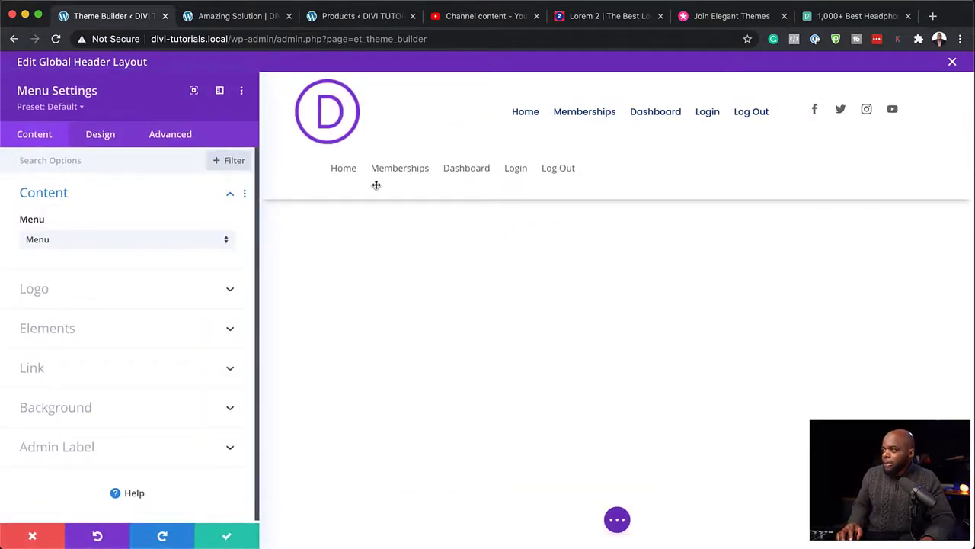
{"action": "left_click", "coordinate": [179, 240]}
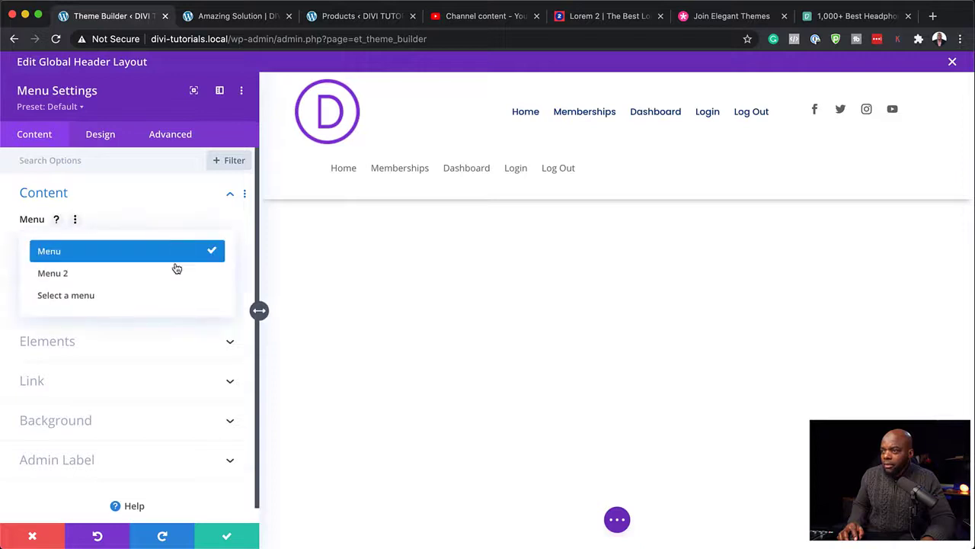
{"action": "left_click", "coordinate": [176, 272]}
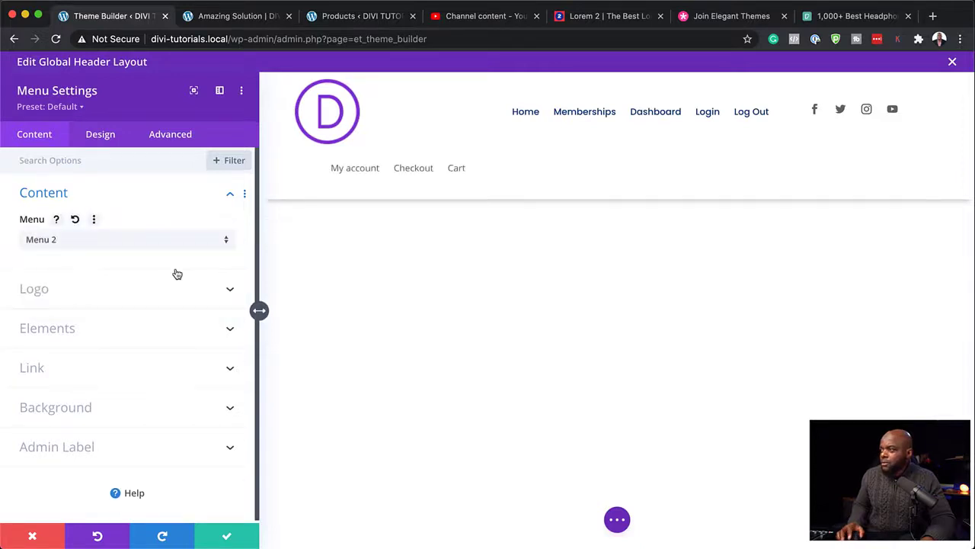
- Style the new Menu module's text with the Poppins font in all uppercase
{"action": "left_click", "coordinate": [98, 139]}
{"action": "left_click", "coordinate": [93, 197]}
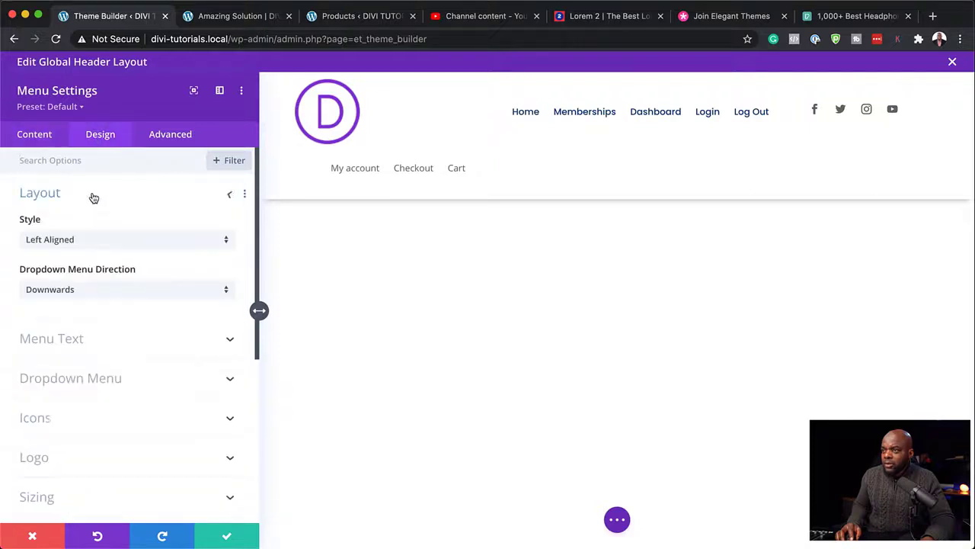
{"action": "left_click", "coordinate": [73, 241]}
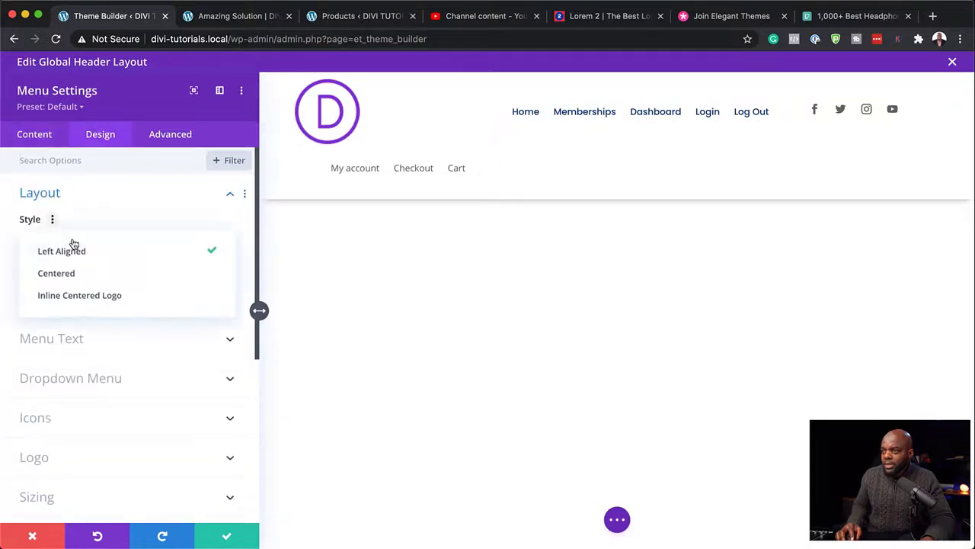
{"action": "left_click", "coordinate": [137, 213]}
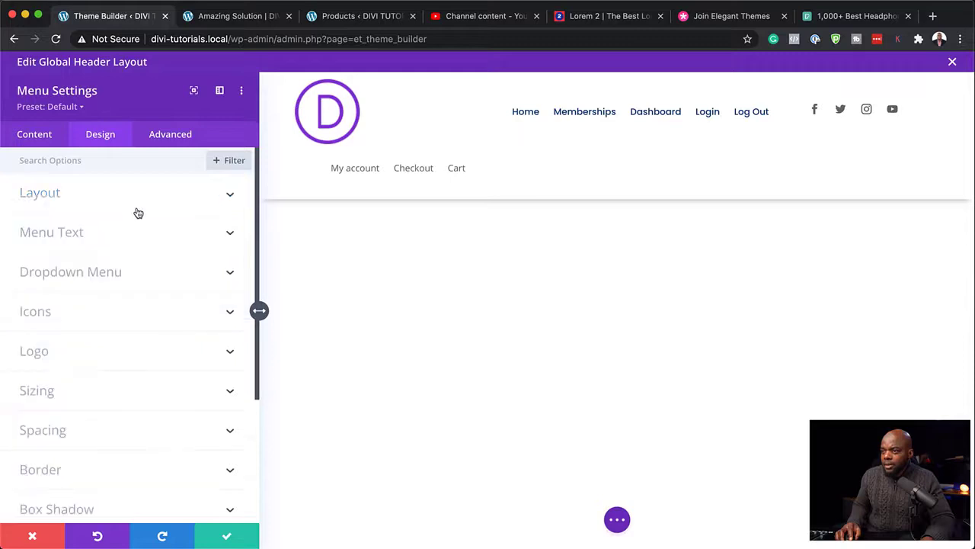
{"action": "left_click", "coordinate": [69, 235]}
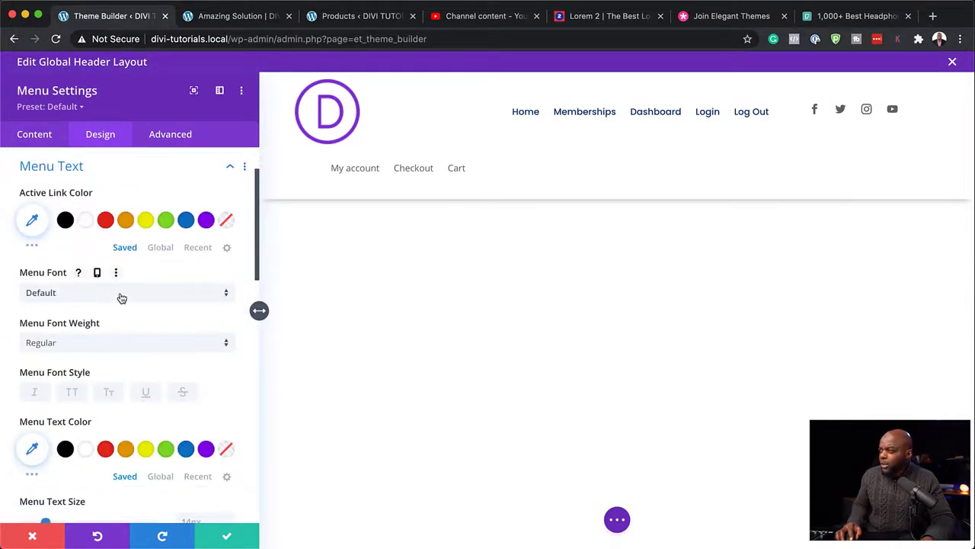
{"action": "left_click", "coordinate": [131, 298]}
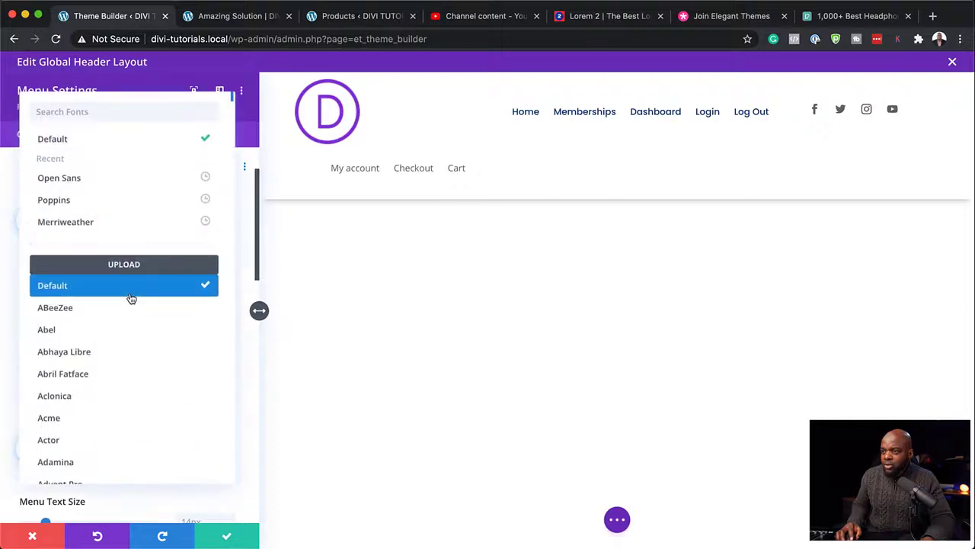
{"action": "left_click", "coordinate": [92, 198]}
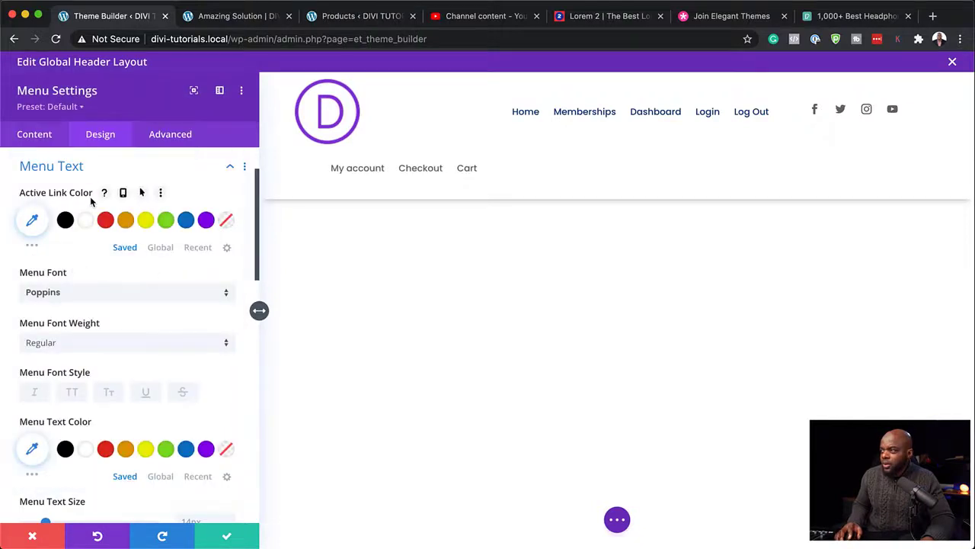
{"action": "left_click", "coordinate": [73, 391]}
{"action": "scroll", "coordinate": [142, 351], "scroll_direction": "down", "scroll_amount": 2}
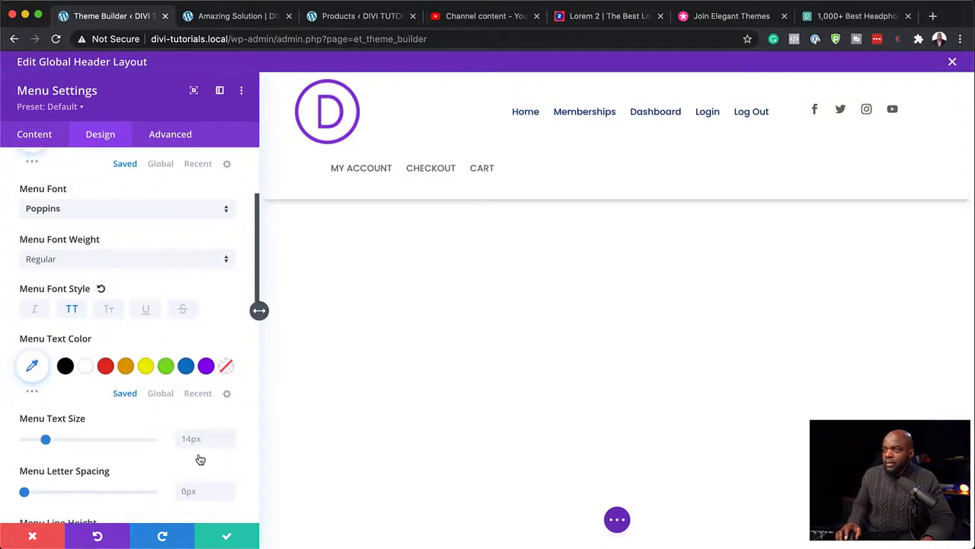
- Change the new Menu module's layout style to Centered and save the module settings
{"action": "scroll", "coordinate": [115, 505], "scroll_direction": "up", "scroll_amount": 4}
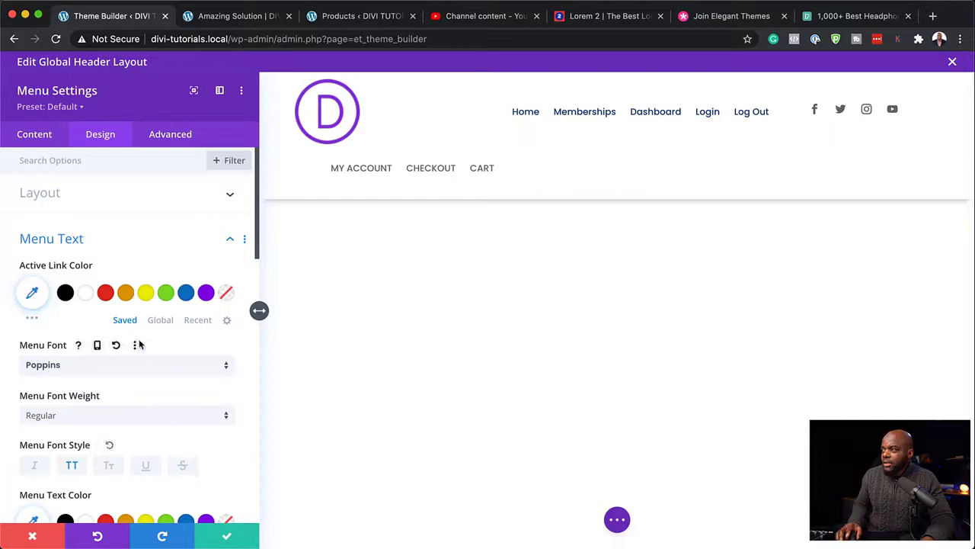
{"action": "left_click", "coordinate": [91, 196]}
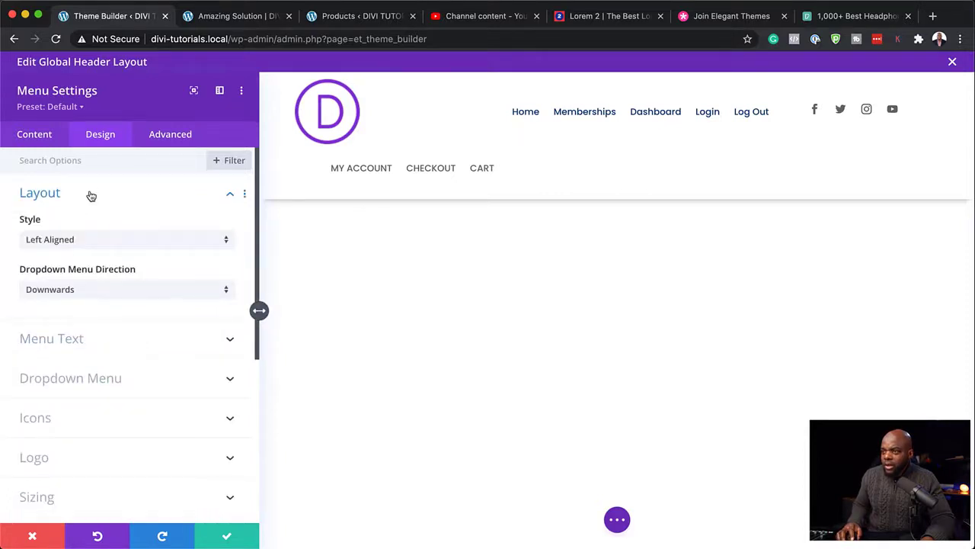
{"action": "left_click", "coordinate": [87, 242]}
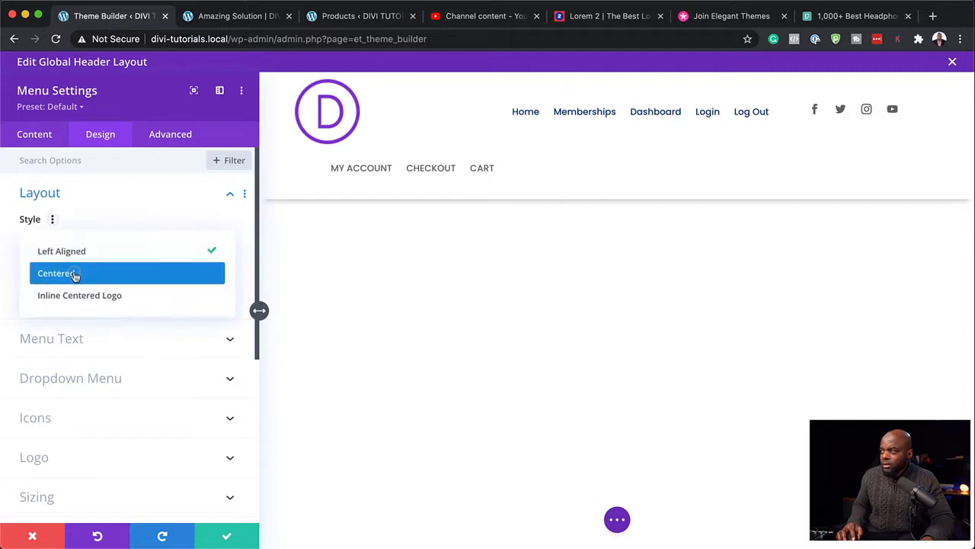
{"action": "left_click", "coordinate": [76, 276]}
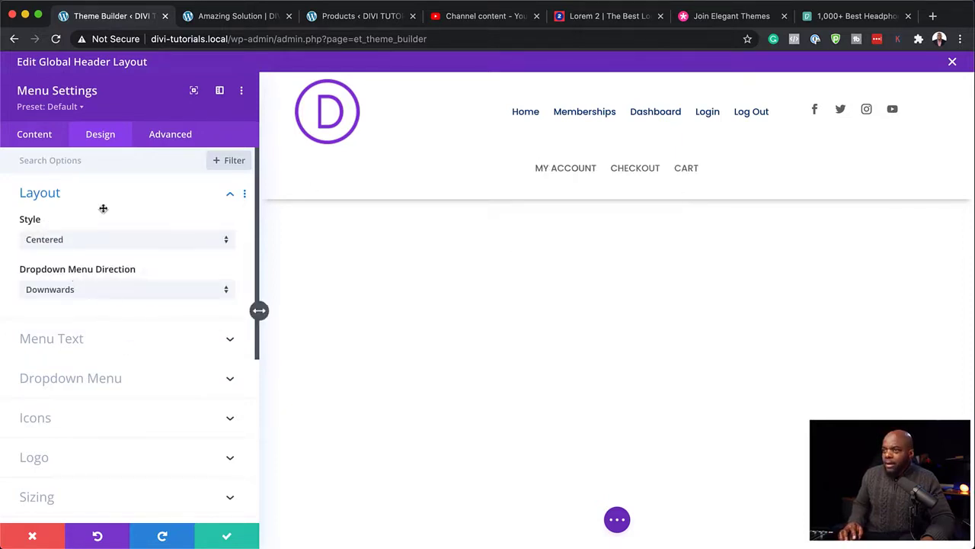
{"action": "left_click", "coordinate": [226, 535]}
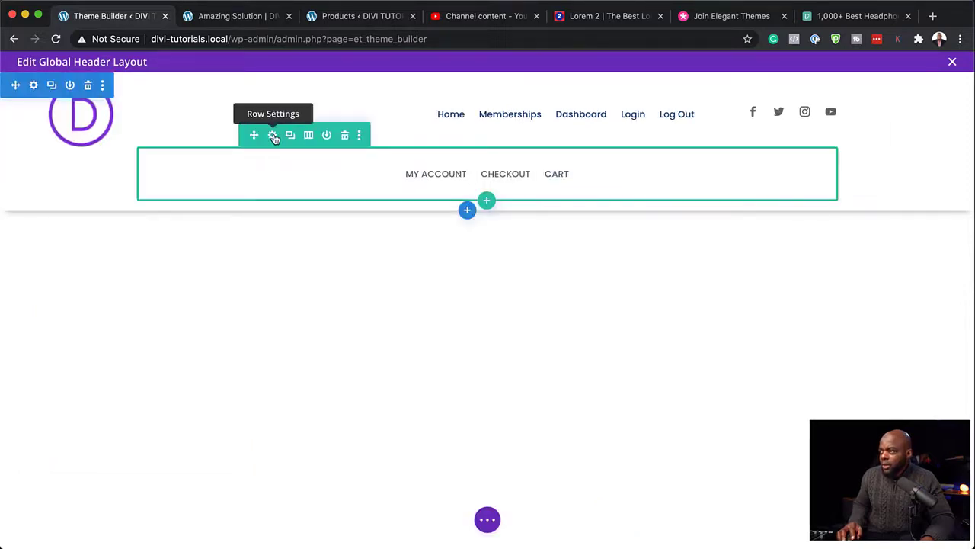
- Set both the width and the maximum width of the row holding the secondary menu to 100%
{"action": "left_click", "coordinate": [273, 137]}
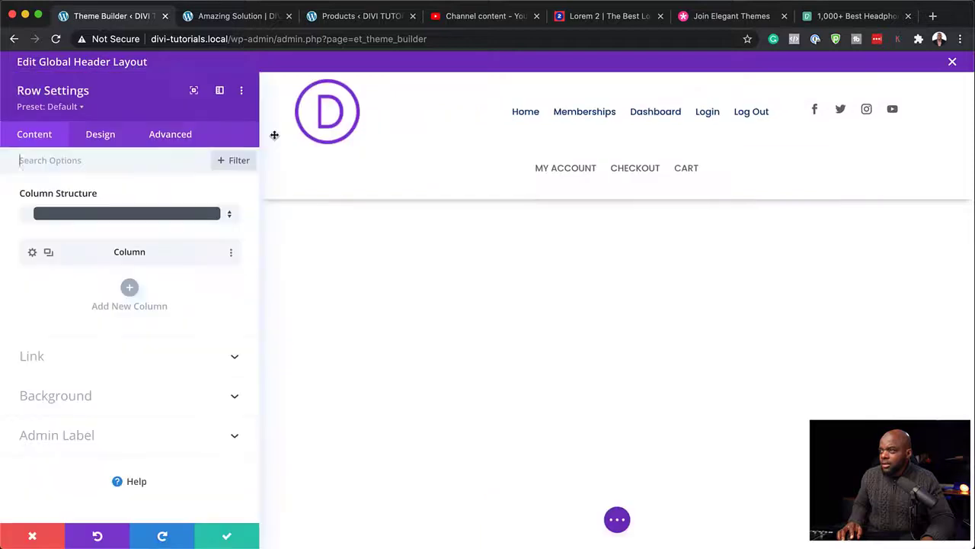
{"action": "left_click", "coordinate": [102, 136]}
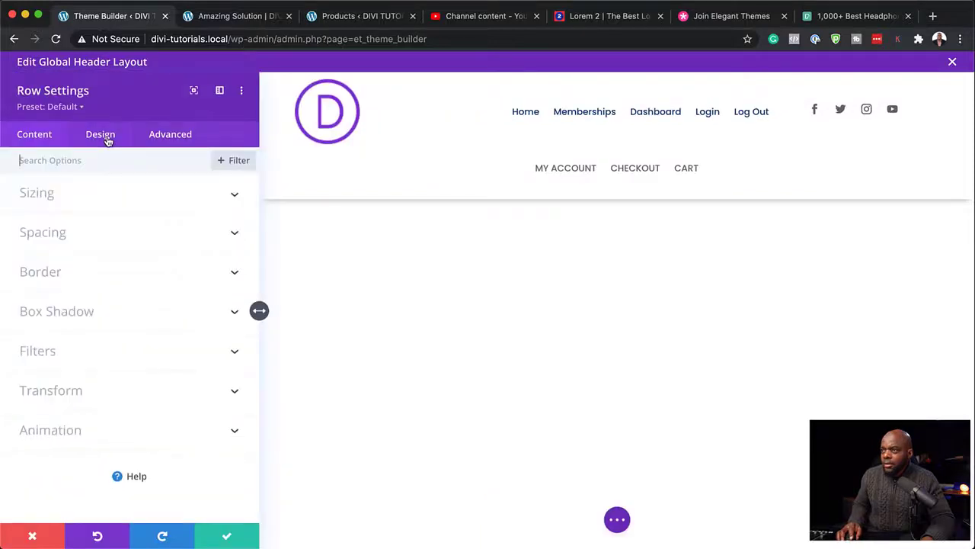
{"action": "left_click", "coordinate": [69, 196]}
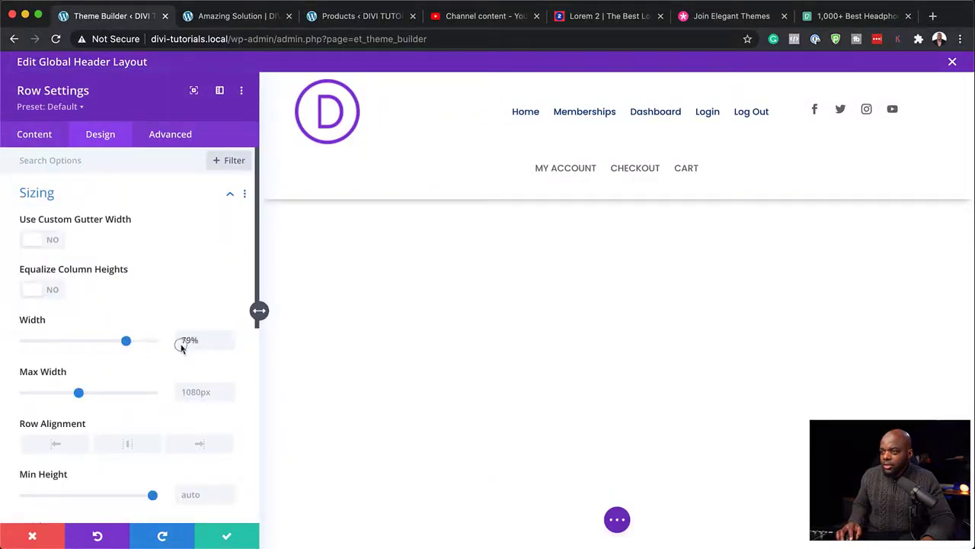
{"action": "left_click_drag", "start_coordinate": [126, 341], "coordinate": [155, 340]}
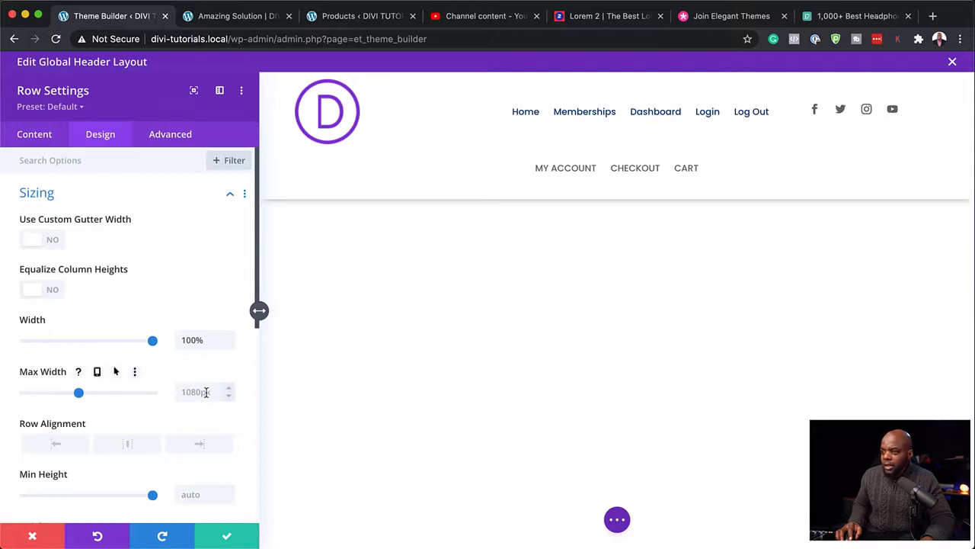
{"action": "type", "text": "100%"}
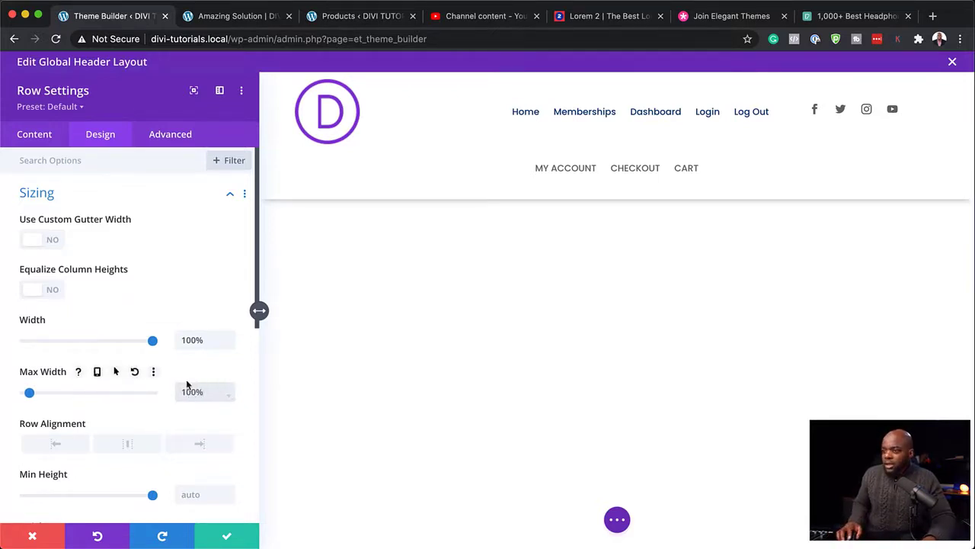
- Set the secondary menu row's top and bottom padding to 0px
{"action": "scroll", "coordinate": [144, 324], "scroll_direction": "down", "scroll_amount": 5}
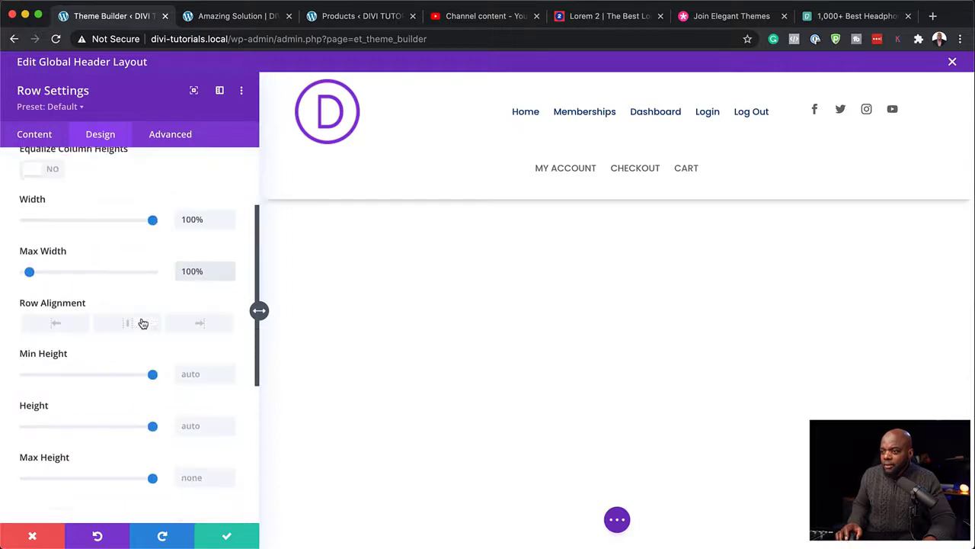
{"action": "scroll", "coordinate": [144, 325], "scroll_direction": "down", "scroll_amount": 2}
{"action": "left_click", "coordinate": [62, 412]}
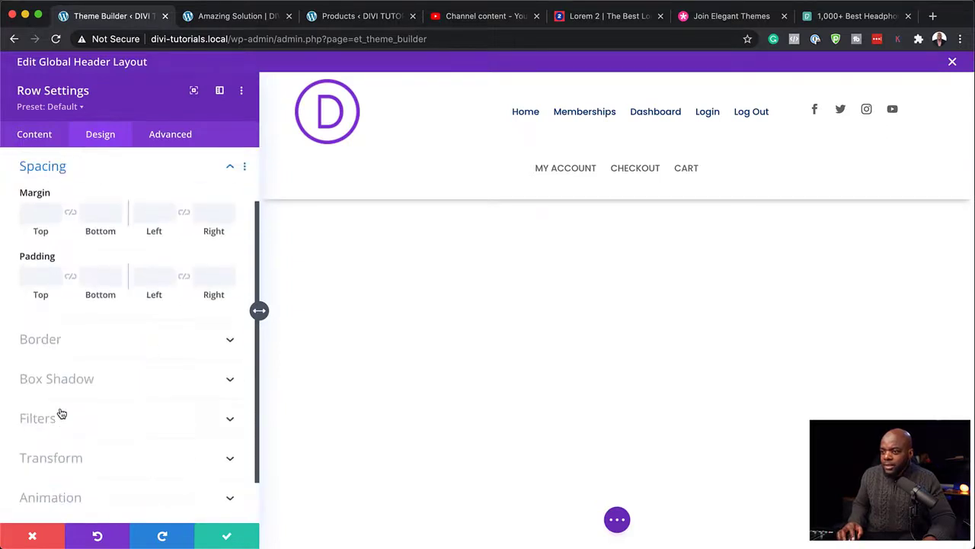
{"action": "left_click", "coordinate": [41, 277]}
{"action": "type", "text": "0px"}
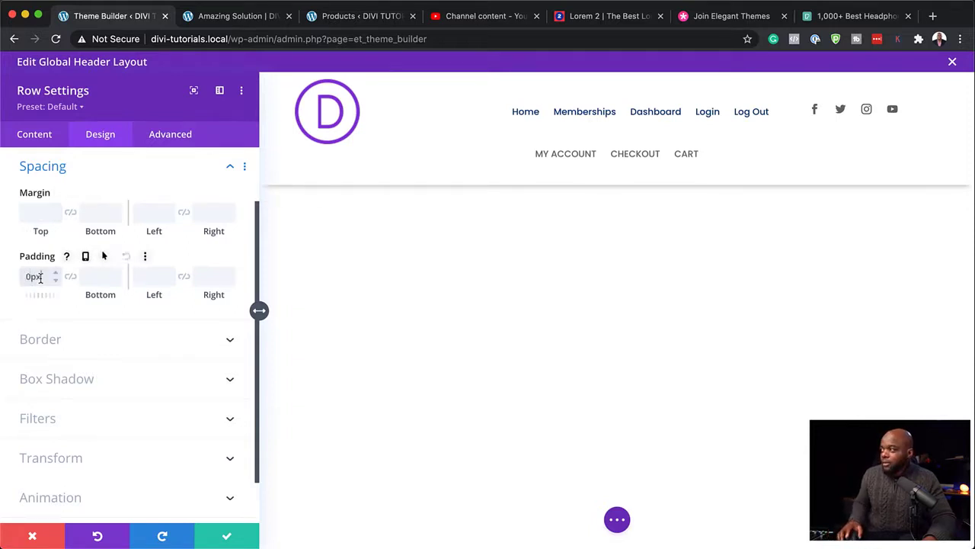
{"action": "left_click", "coordinate": [97, 275]}
{"action": "type", "text": "0"}
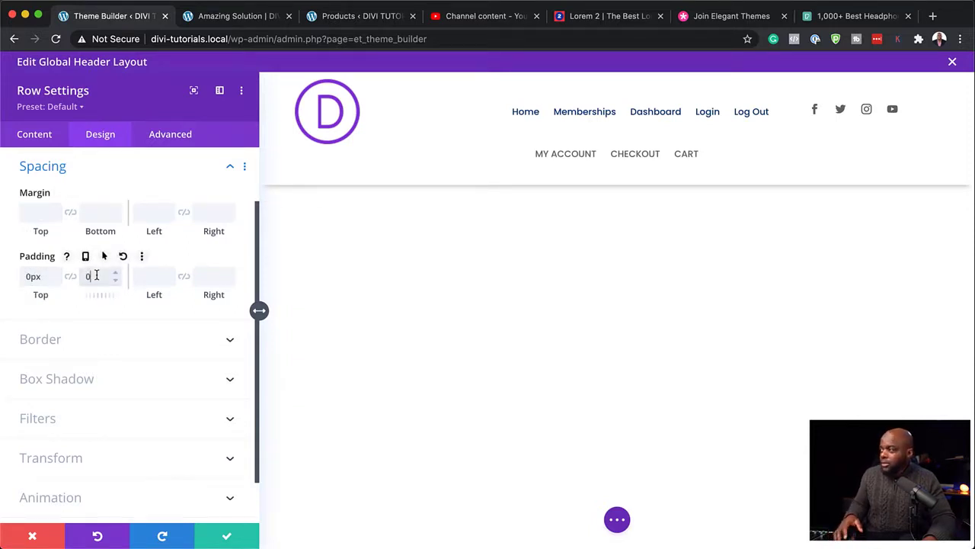
{"action": "type", "text": "px"}
- Give the secondary menu row the tan global colour as its background and save the row settings
{"action": "scroll", "coordinate": [148, 392], "scroll_direction": "down", "scroll_amount": 1}
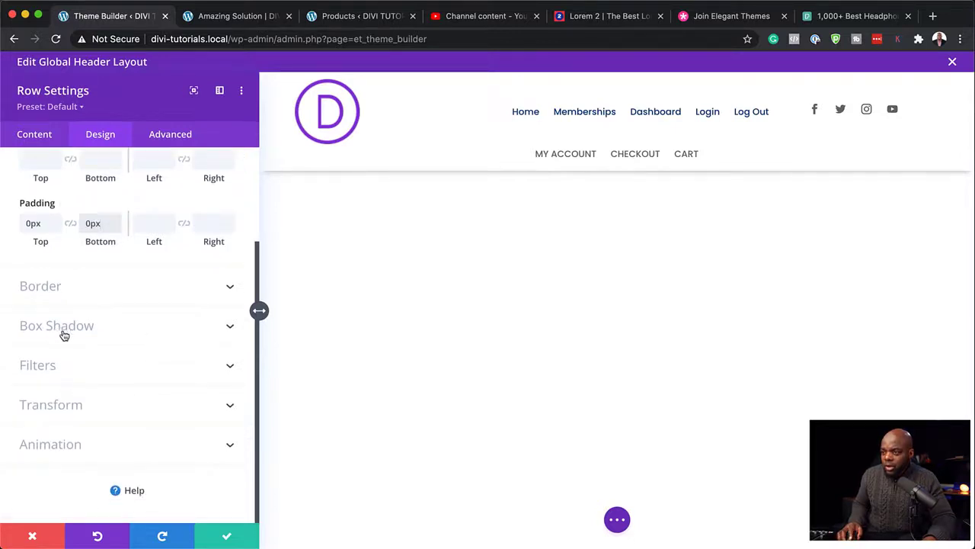
{"action": "left_click", "coordinate": [34, 134]}
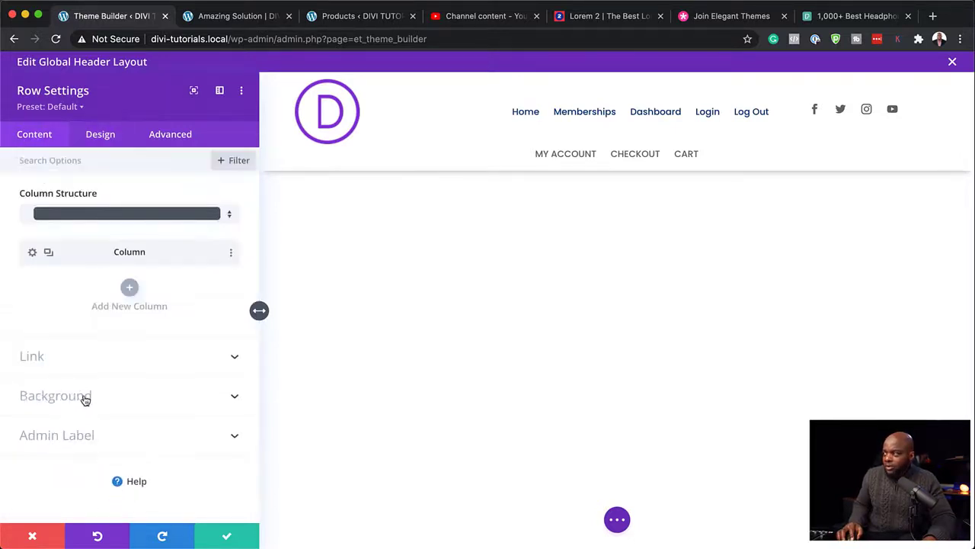
{"action": "left_click", "coordinate": [84, 398]}
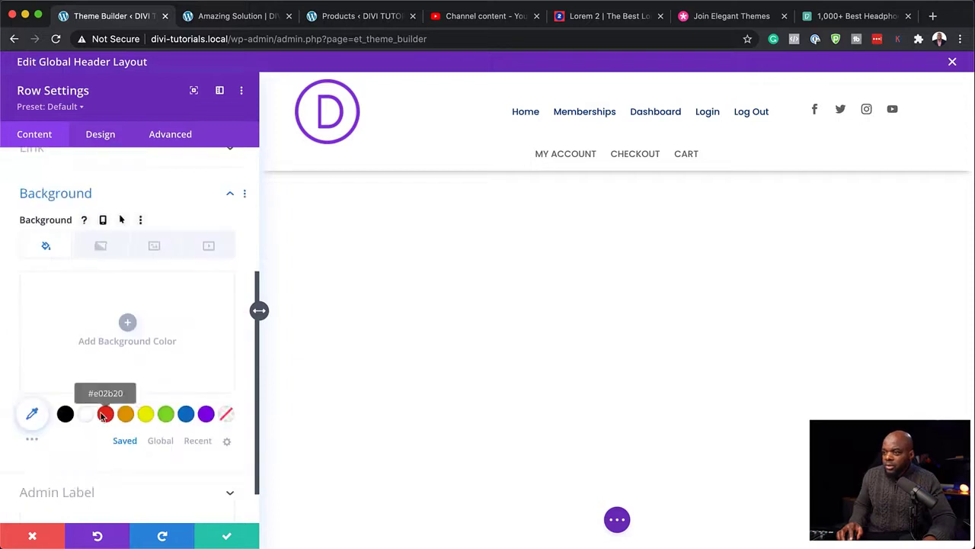
{"action": "left_click", "coordinate": [128, 324]}
{"action": "left_click", "coordinate": [160, 441]}
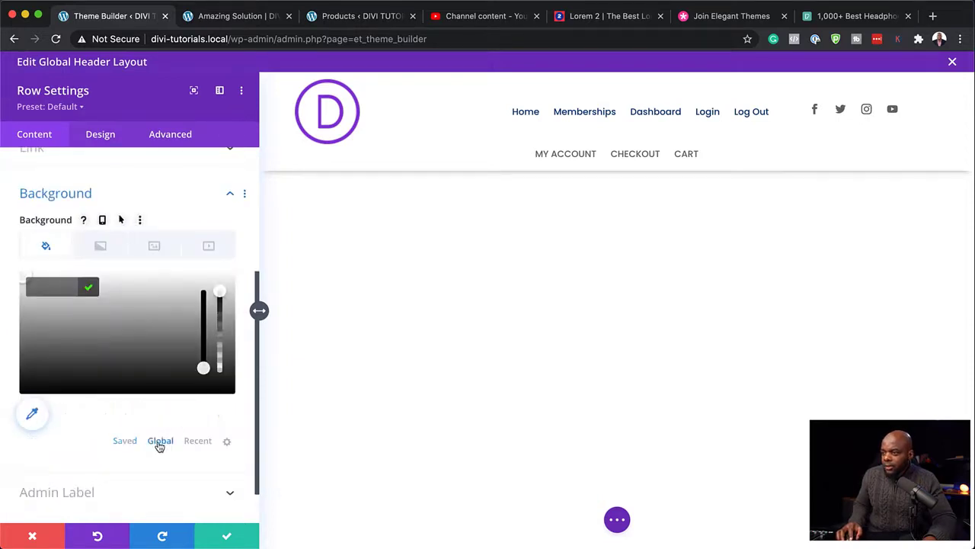
{"action": "left_click", "coordinate": [124, 413]}
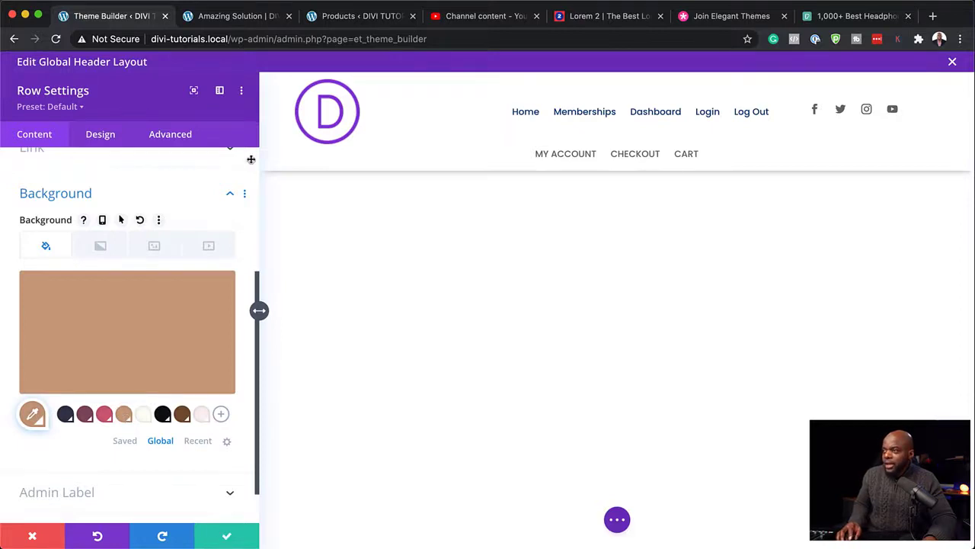
{"action": "left_click", "coordinate": [228, 537]}
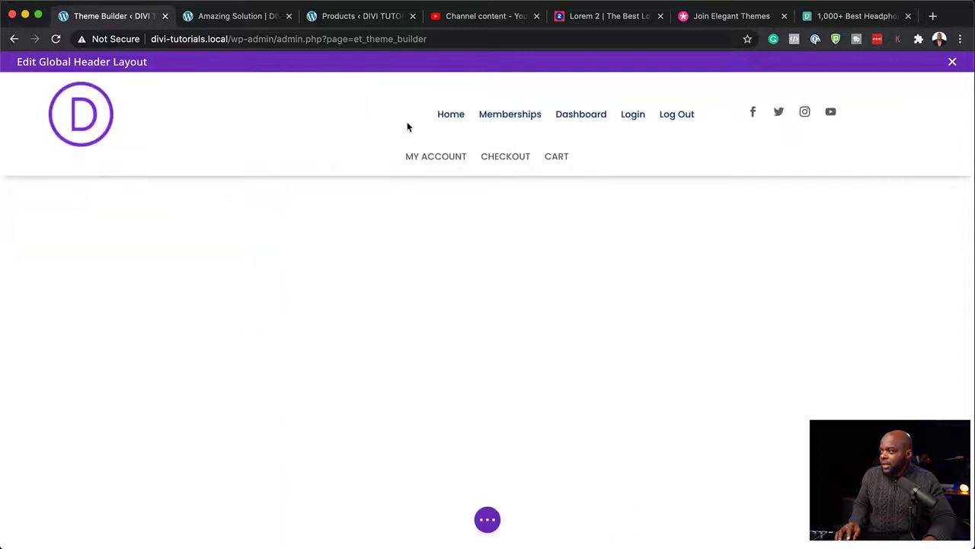
- Make the background of the Menu 2 module transparent and save the module settings
{"action": "mouse_move", "coordinate": [420, 152]}
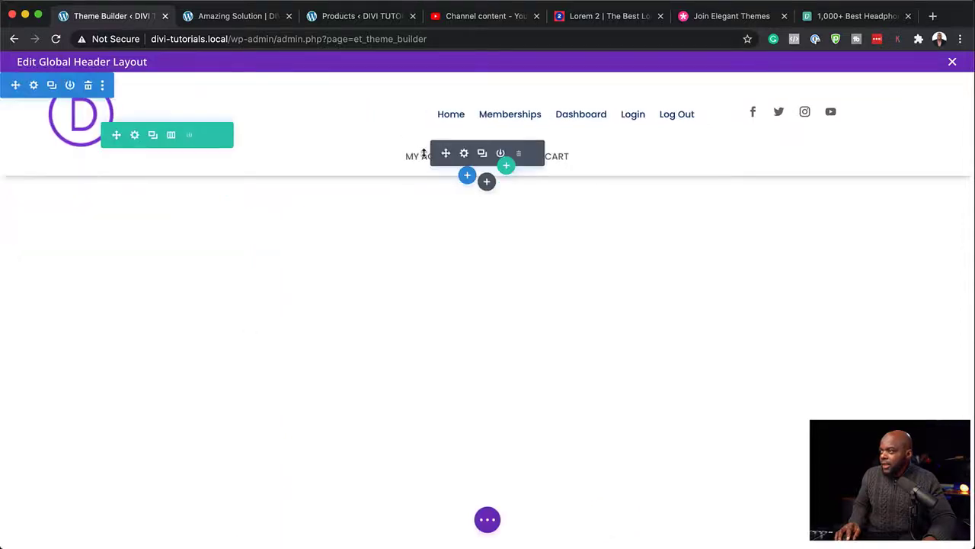
{"action": "left_click", "coordinate": [464, 154]}
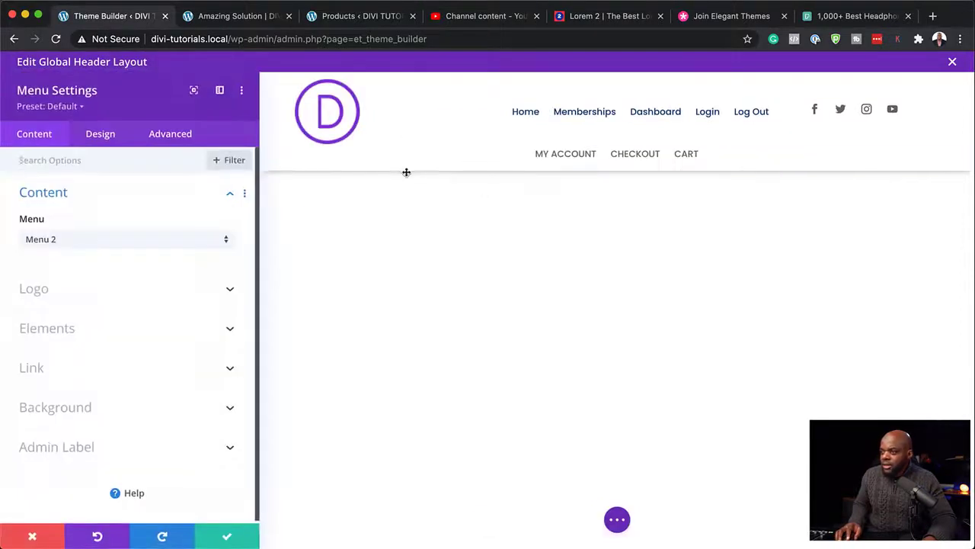
{"action": "left_click", "coordinate": [116, 411]}
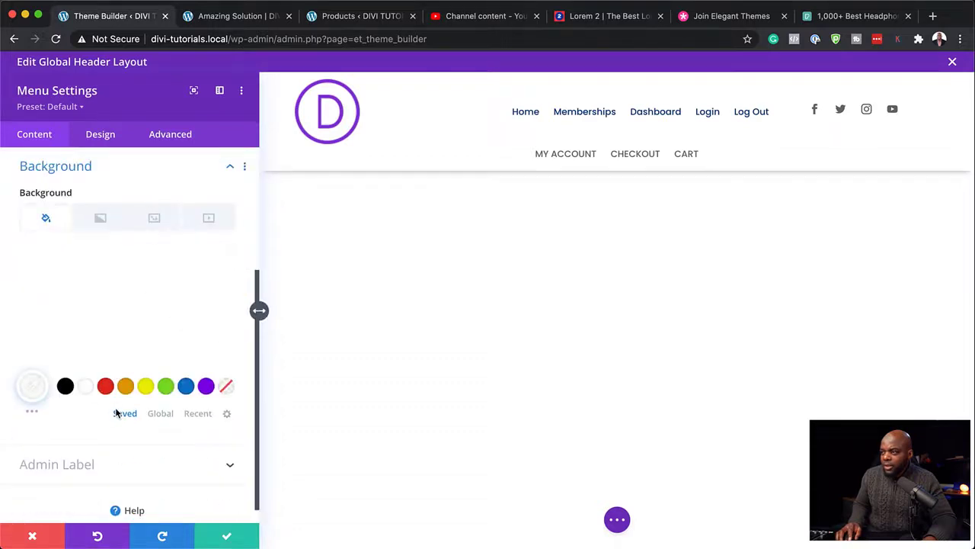
{"action": "left_click", "coordinate": [228, 388]}
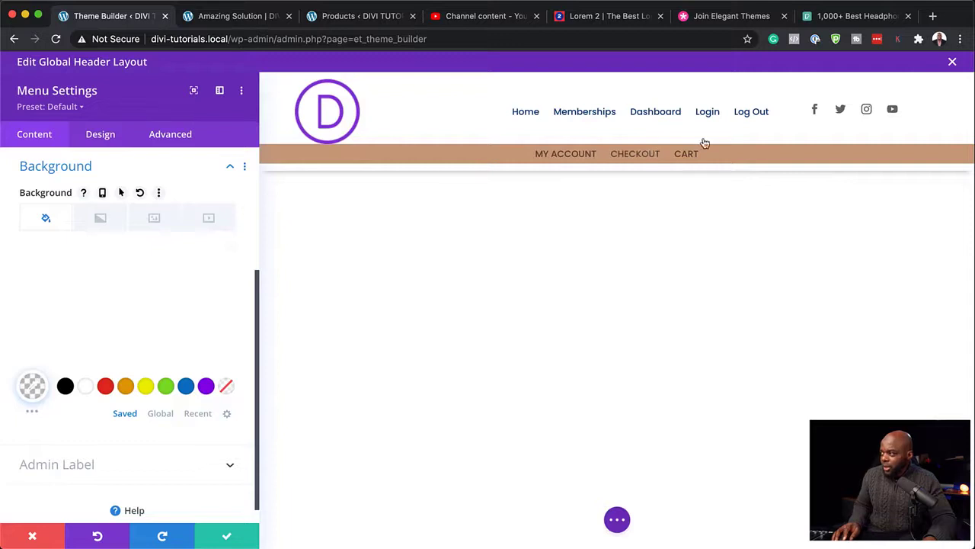
{"action": "left_click", "coordinate": [228, 538]}
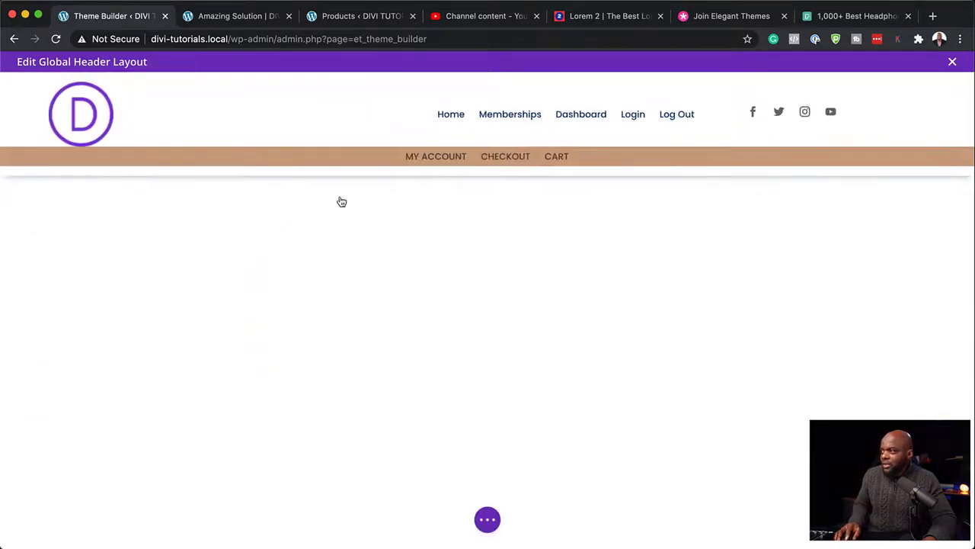
- Unlink the header section's top and bottom padding, set the bottom padding to 0px, and save the section settings
{"action": "mouse_move", "coordinate": [233, 102]}
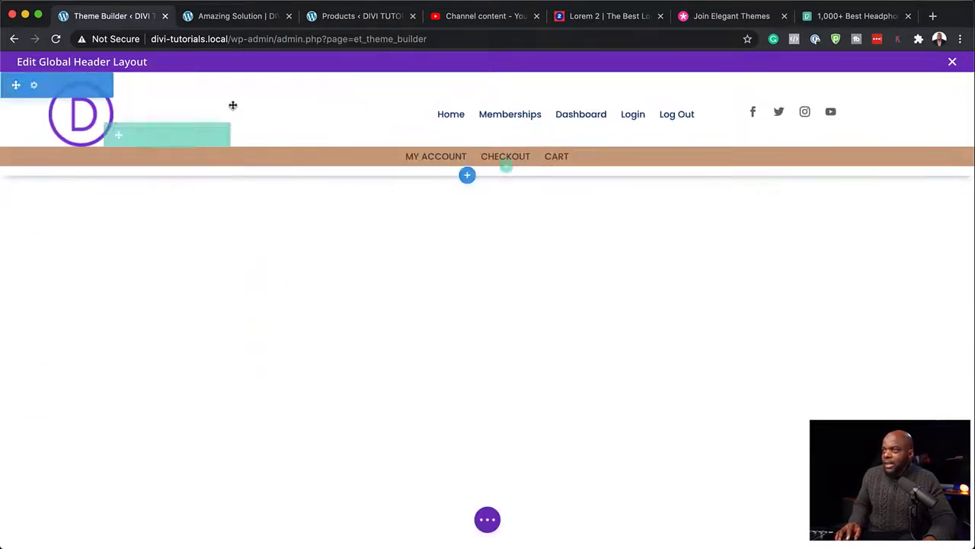
{"action": "left_click", "coordinate": [34, 86]}
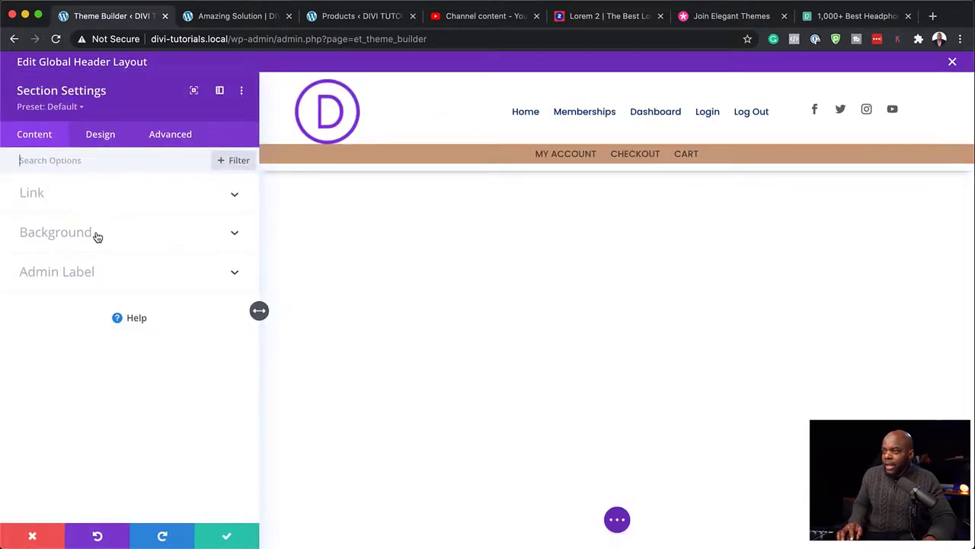
{"action": "left_click", "coordinate": [101, 137]}
{"action": "left_click", "coordinate": [54, 313]}
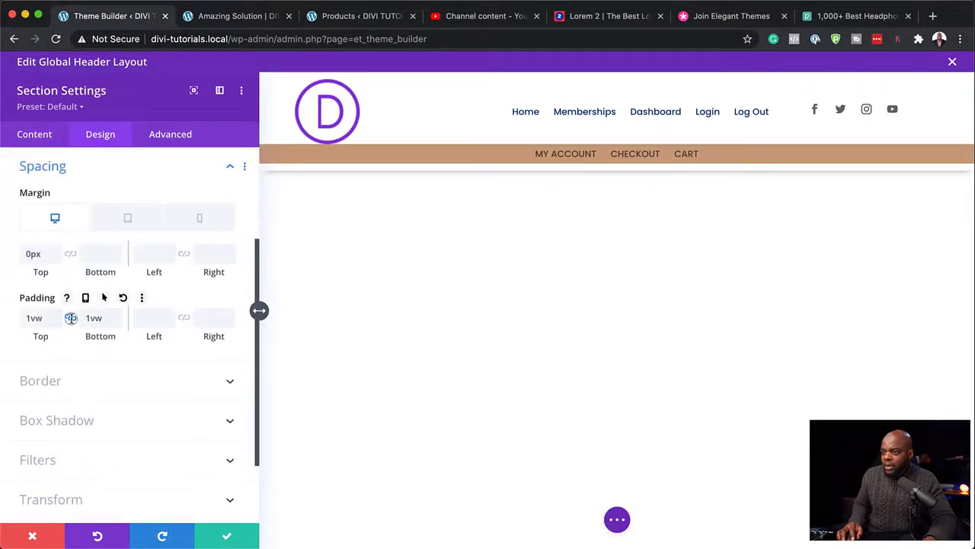
{"action": "left_click", "coordinate": [70, 317]}
{"action": "double_click", "coordinate": [103, 318]}
{"action": "key", "text": "BackSpace"}
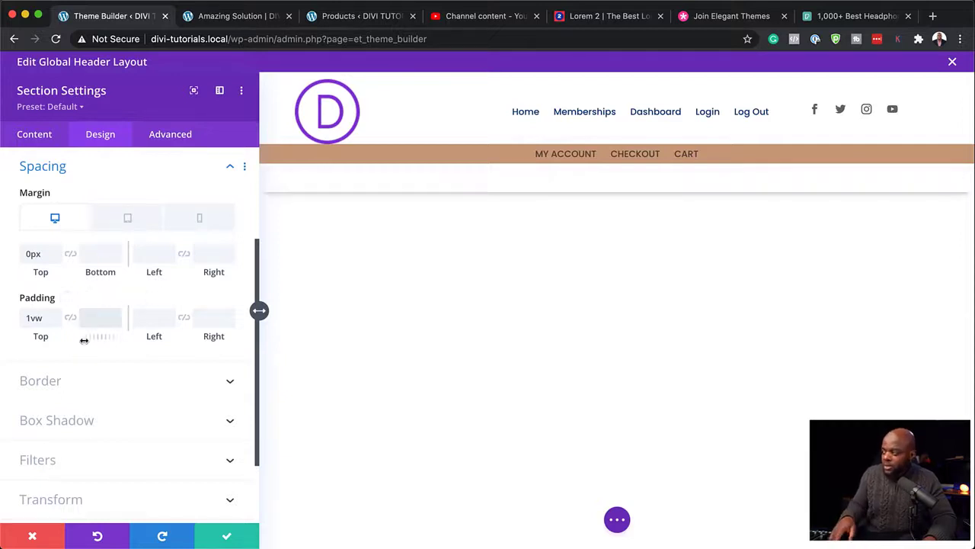
{"action": "type", "text": "0px"}
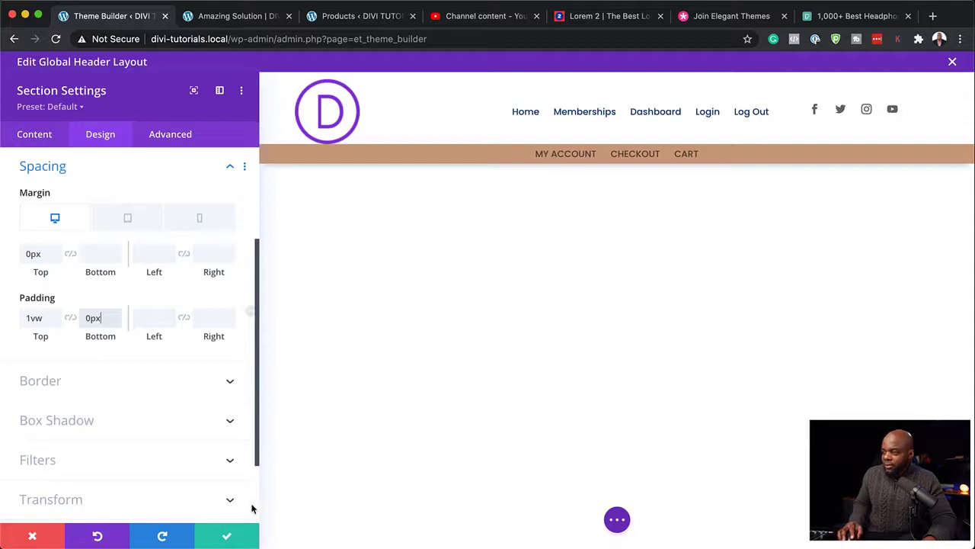
{"action": "left_click", "coordinate": [227, 540]}
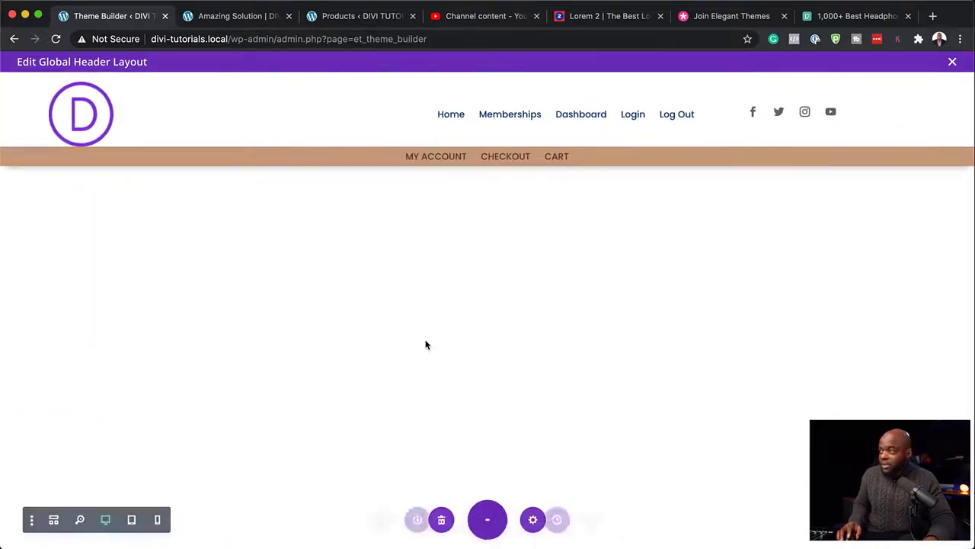
- Reduce the header logo image's width to 18% and save the image settings
{"action": "mouse_move", "coordinate": [301, 160]}
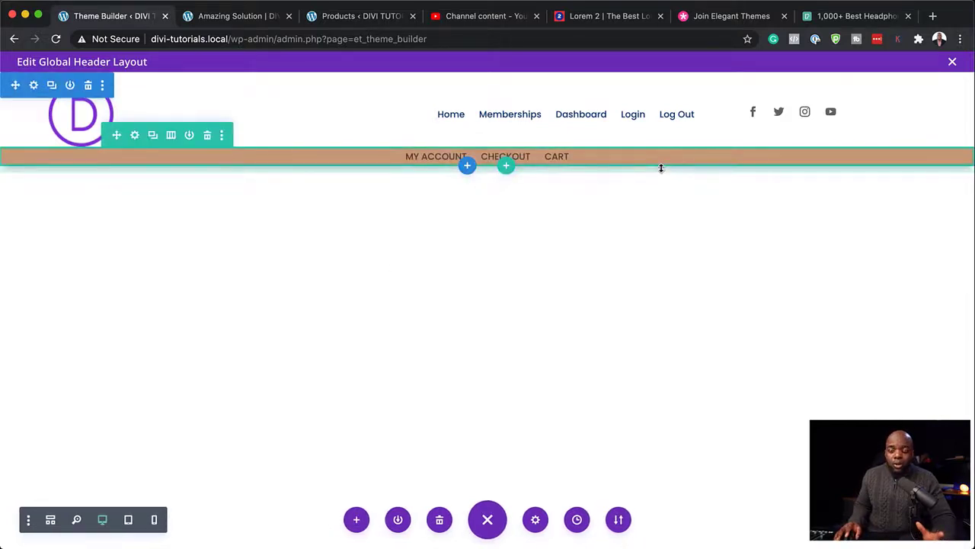
{"action": "mouse_move", "coordinate": [239, 99]}
{"action": "mouse_move", "coordinate": [100, 126]}
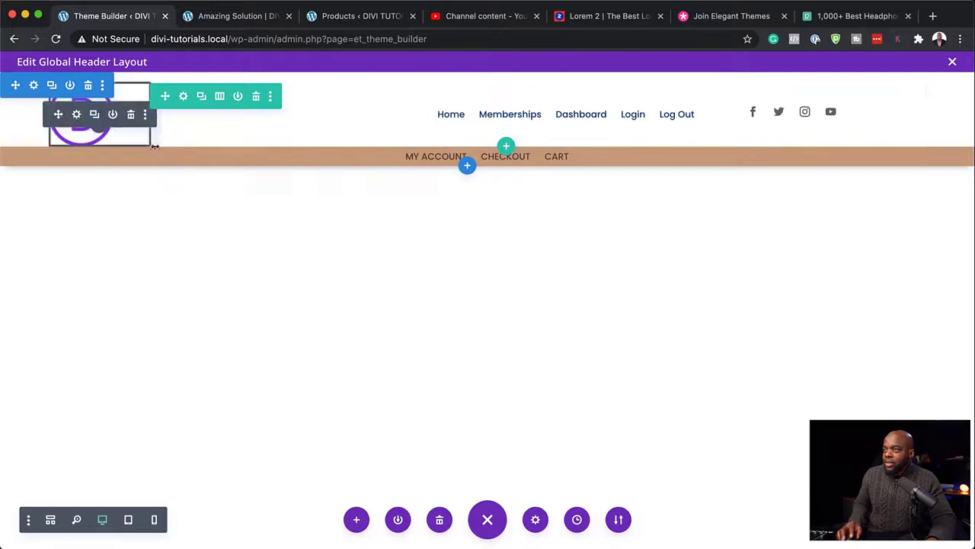
{"action": "left_click", "coordinate": [76, 114]}
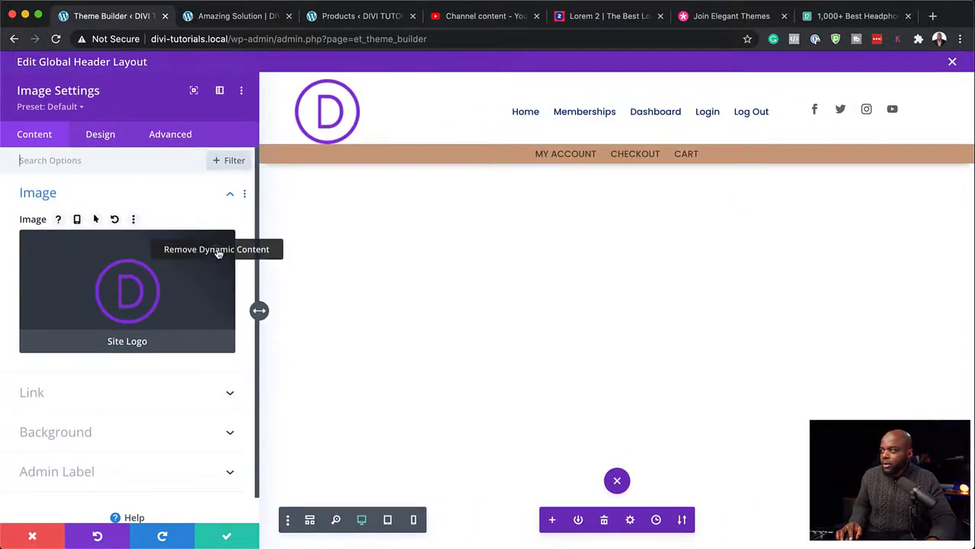
{"action": "left_click", "coordinate": [100, 135]}
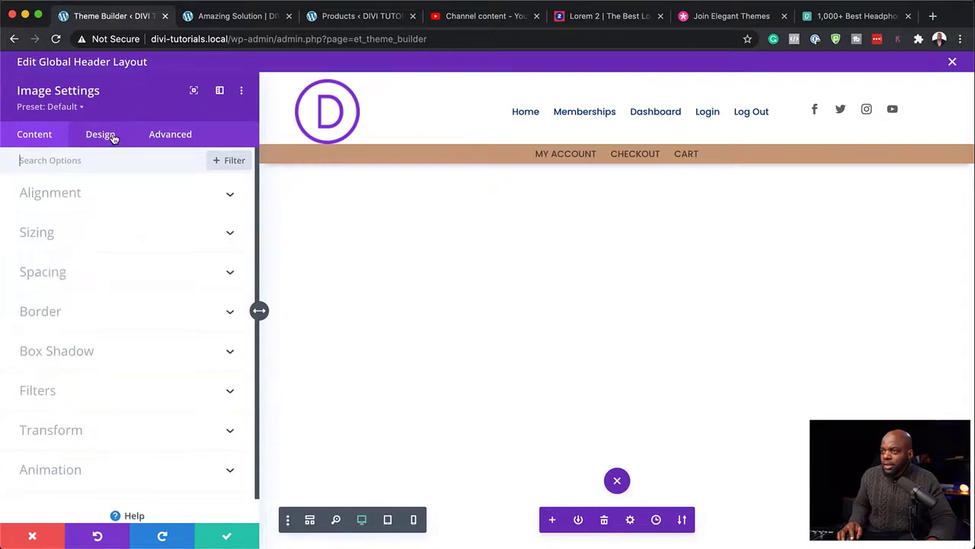
{"action": "left_click", "coordinate": [64, 230]}
{"action": "left_click_drag", "start_coordinate": [104, 267], "coordinate": [47, 272]}
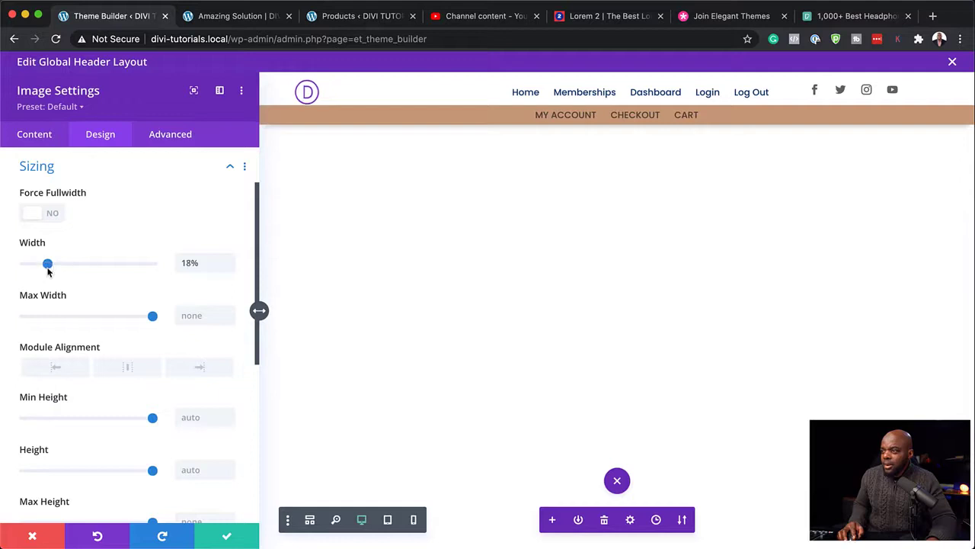
{"action": "left_click", "coordinate": [226, 540]}
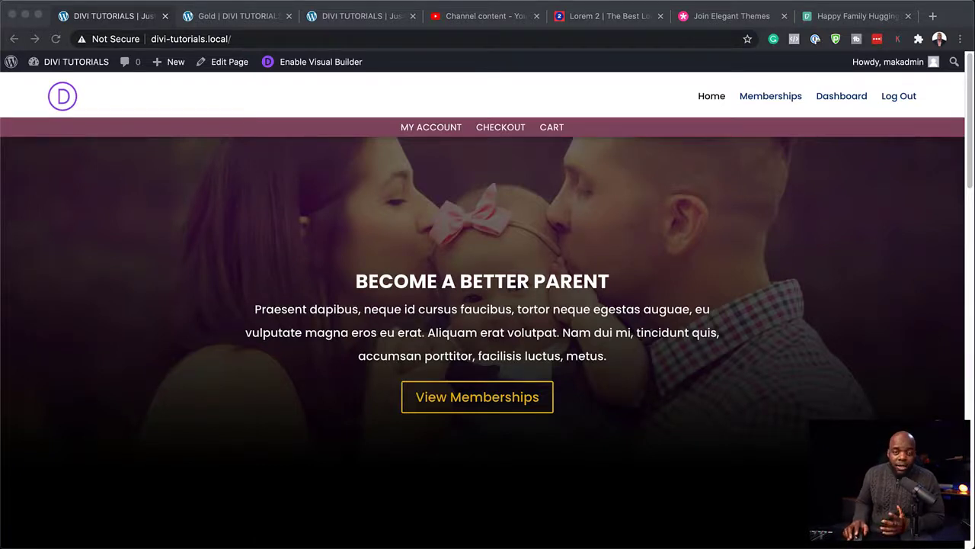
- Review the live home page down its full length, and open the Memberships and Dashboard pages from the header navigation
{"action": "scroll", "coordinate": [483, 304], "scroll_direction": "down", "scroll_amount": 2}
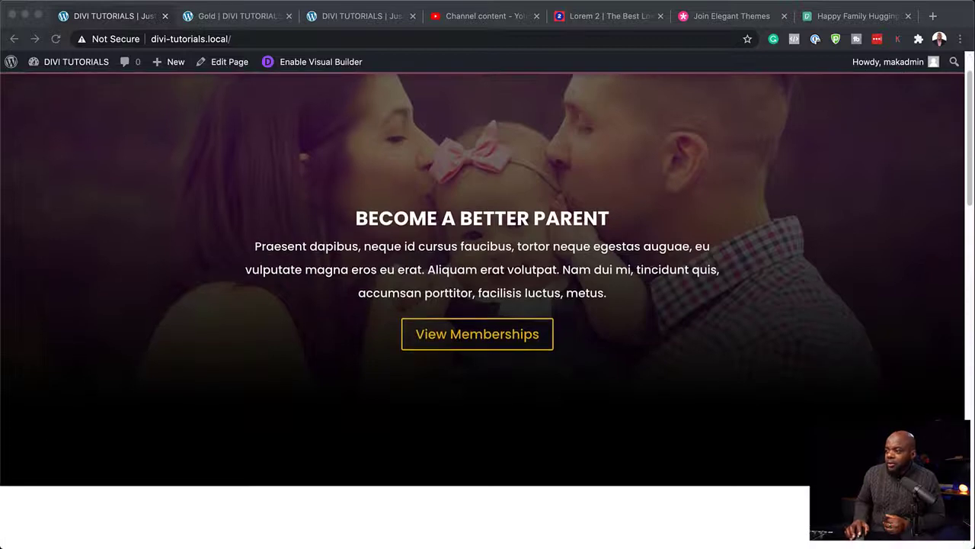
{"action": "scroll", "coordinate": [483, 305], "scroll_direction": "down", "scroll_amount": 6}
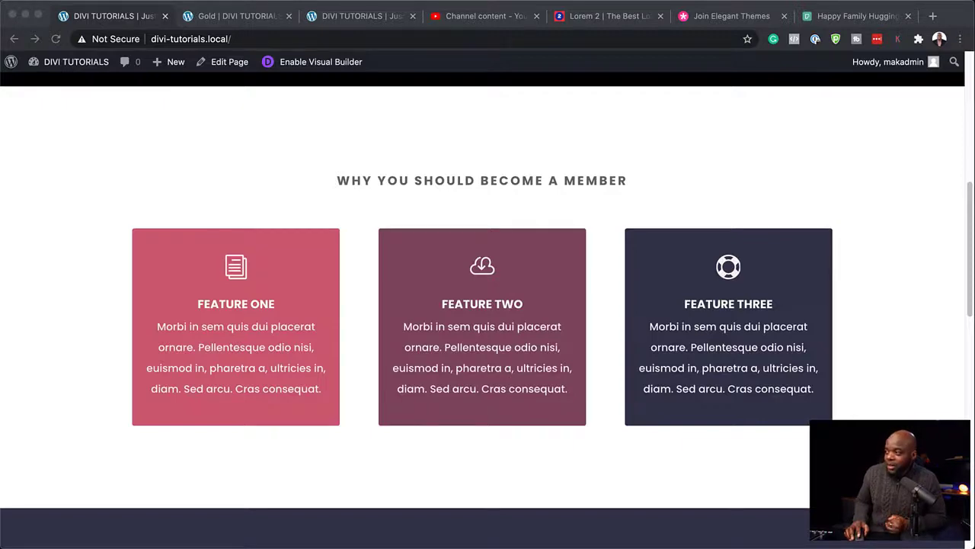
{"action": "scroll", "coordinate": [483, 305], "scroll_direction": "down", "scroll_amount": 6}
{"action": "scroll", "coordinate": [483, 305], "scroll_direction": "up", "scroll_amount": 14}
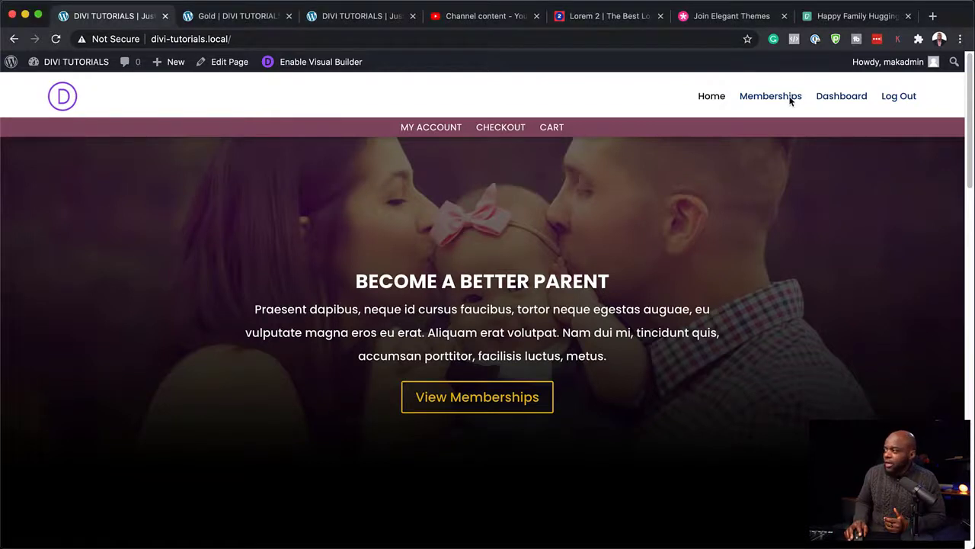
{"action": "left_click", "coordinate": [791, 99]}
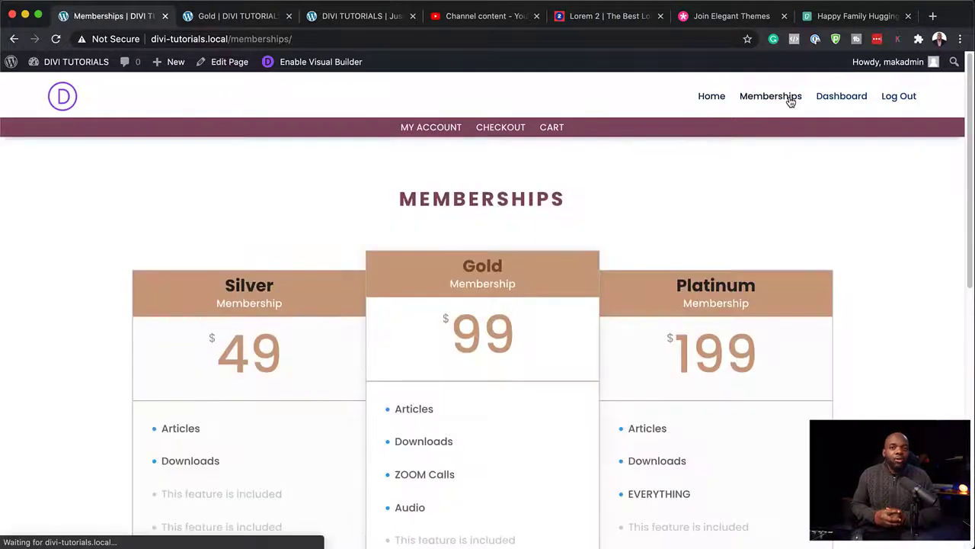
{"action": "left_click", "coordinate": [860, 101]}
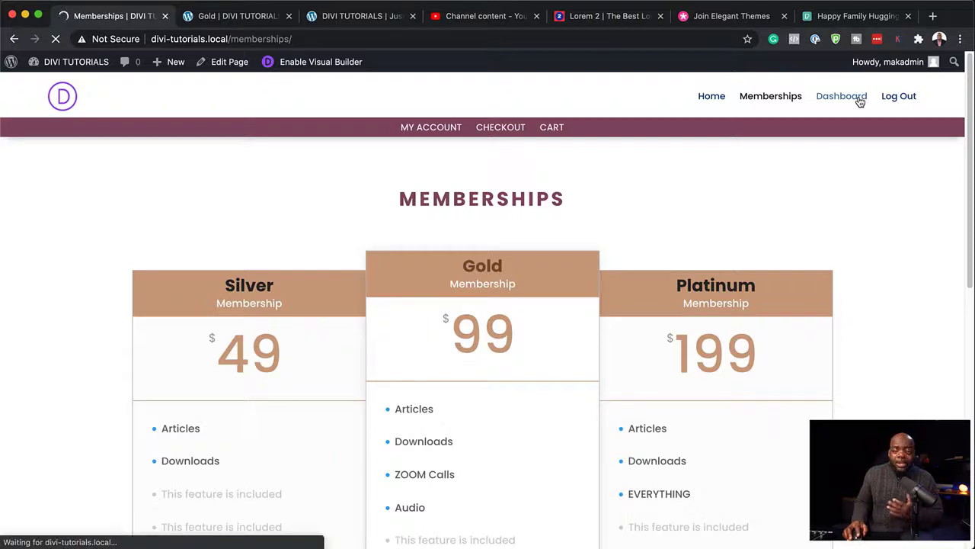